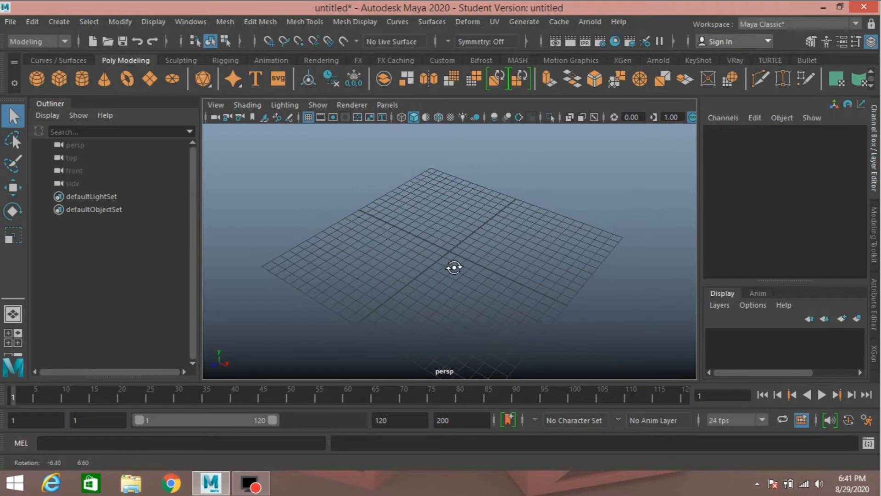
Create a polygon cylinder at the center of the grid.
{"action": "mouse_move", "coordinate": [454, 267]}
{"action": "left_mouse_down", "text": "alt"}
{"action": "mouse_move", "coordinate": [476, 260]}
{"action": "mouse_move", "coordinate": [481, 268]}
{"action": "mouse_move", "coordinate": [464, 273]}
{"action": "left_mouse_up", "text": "alt"}
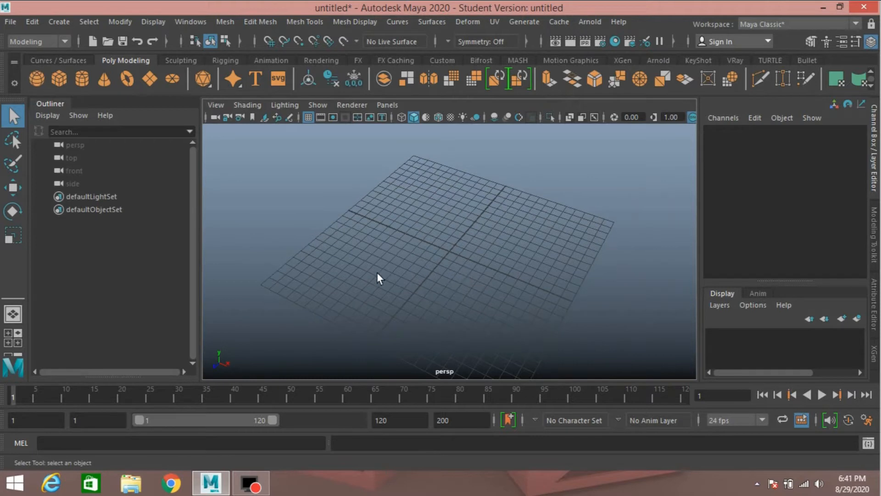
{"action": "left_click", "coordinate": [54, 23]}
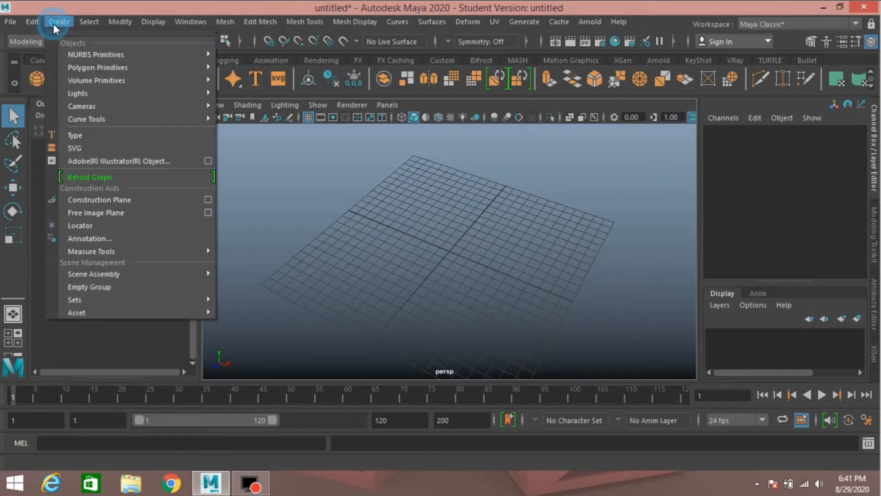
{"action": "mouse_move", "coordinate": [171, 70]}
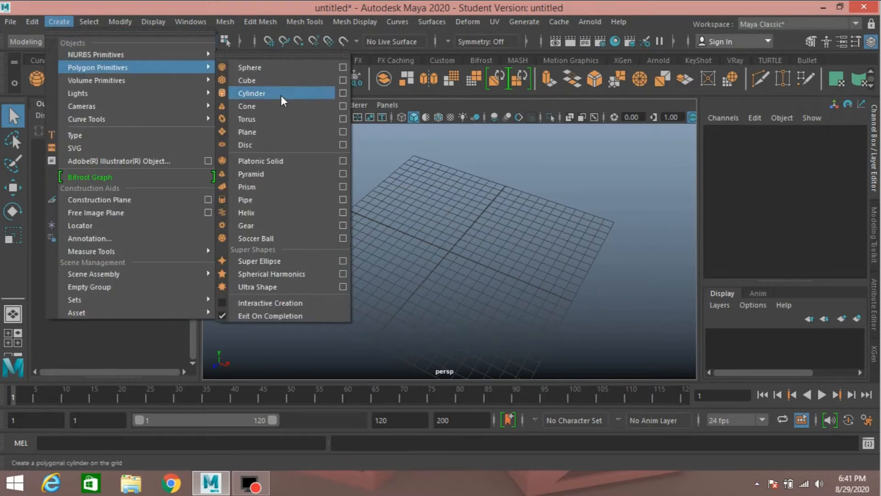
{"action": "left_click", "coordinate": [267, 99]}
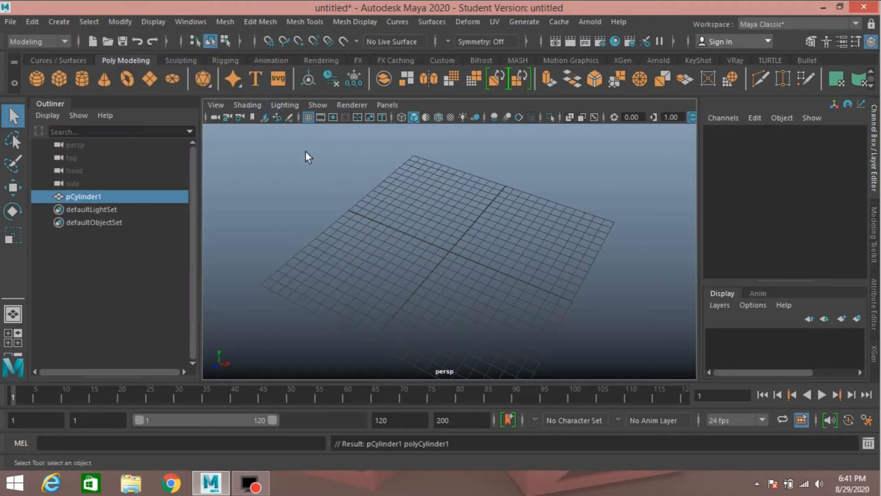
Lay the cylinder on its side by setting its Rotate Z to 90.
{"action": "left_click", "coordinate": [14, 212]}
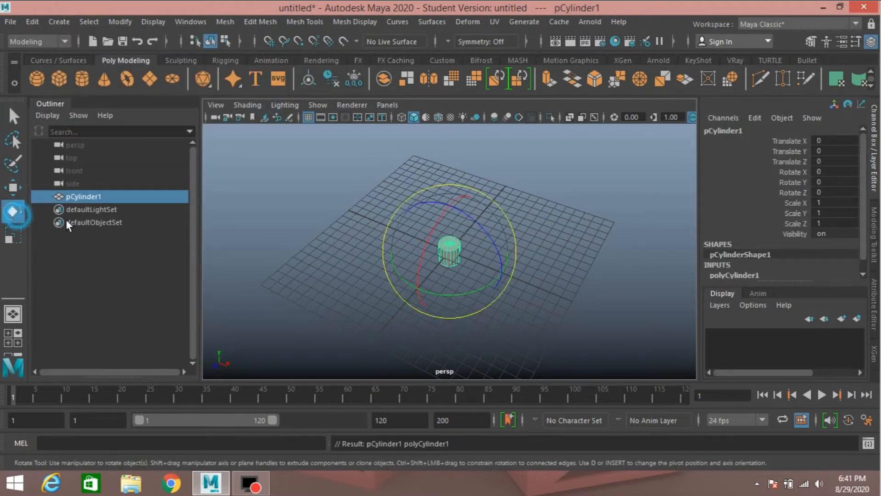
{"action": "left_click_drag", "start_coordinate": [498, 252], "coordinate": [528, 321]}
{"action": "double_click", "coordinate": [831, 190]}
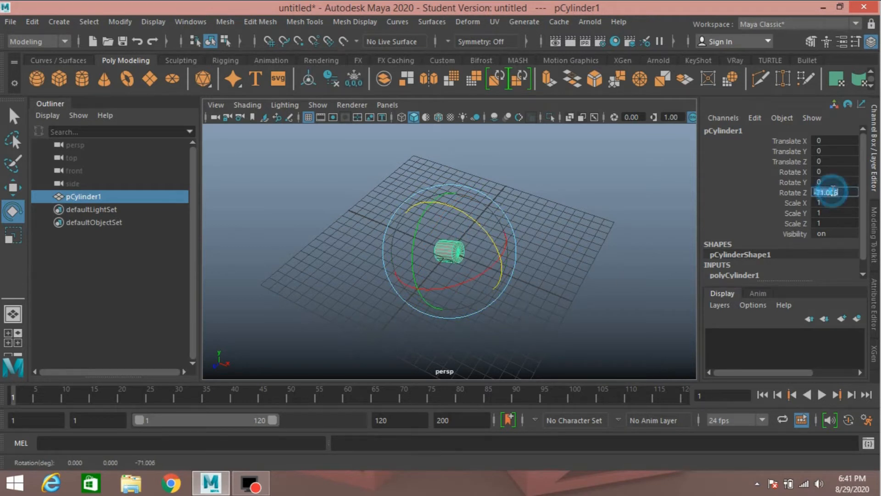
{"action": "key", "text": "Return"}
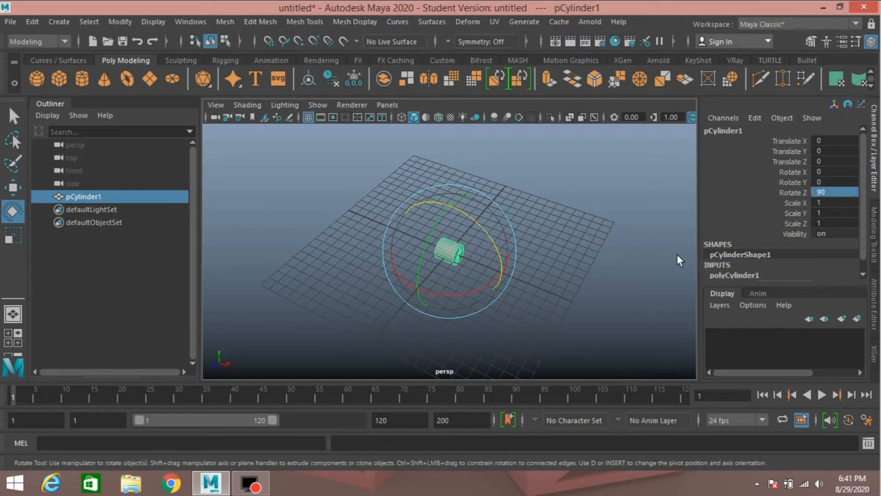
Set the cylinder's Subdivisions Caps to 0 in its polyCylinder1 inputs.
{"action": "left_click_drag", "start_coordinate": [569, 287], "coordinate": [606, 266], "text": "alt"}
{"action": "scroll", "coordinate": [723, 240], "scroll_direction": "down", "scroll_amount": 1}
{"action": "left_click", "coordinate": [728, 260]}
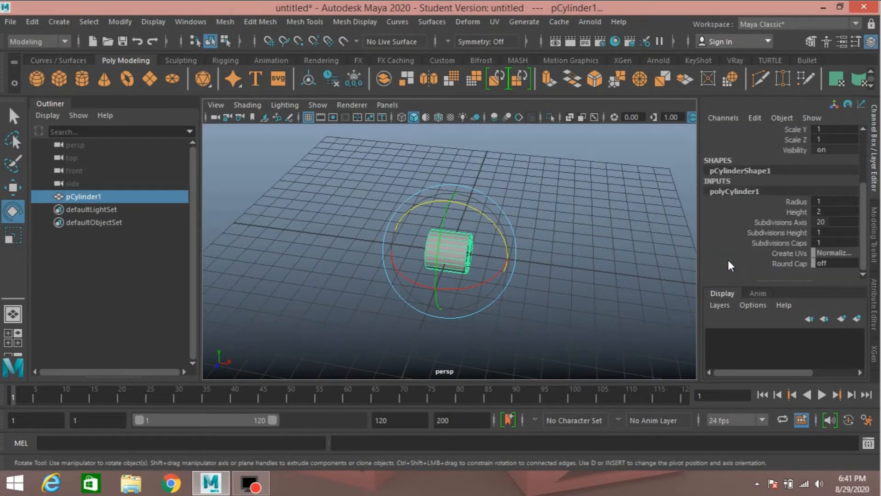
{"action": "left_click", "coordinate": [777, 242]}
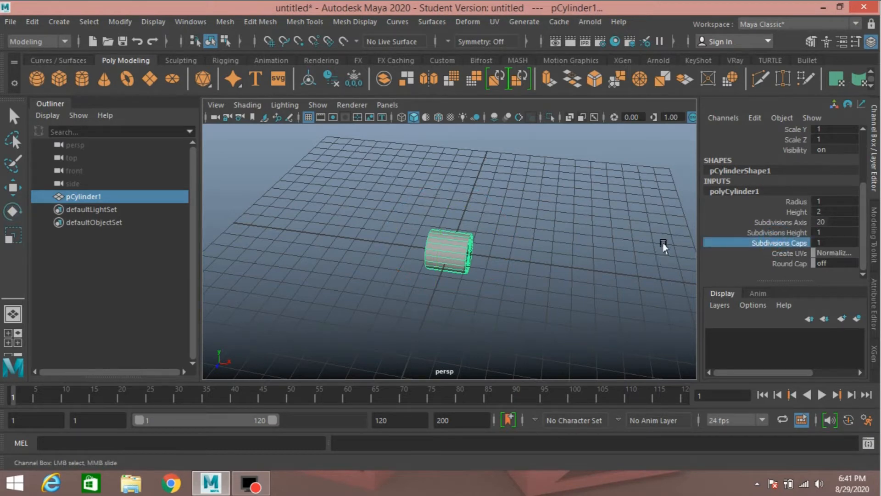
{"action": "middle_click_drag", "start_coordinate": [666, 239], "coordinate": [602, 254]}
{"action": "left_click_drag", "start_coordinate": [601, 259], "coordinate": [622, 256], "text": "alt"}
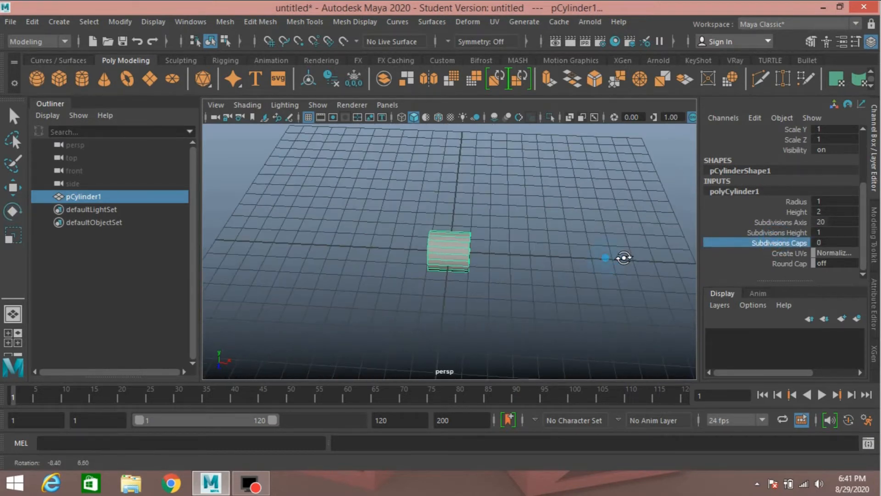
Scale the cylinder into a long thin tube, about 0.443 in X and Z and about 2.964 in Y.
{"action": "left_click", "coordinate": [9, 240]}
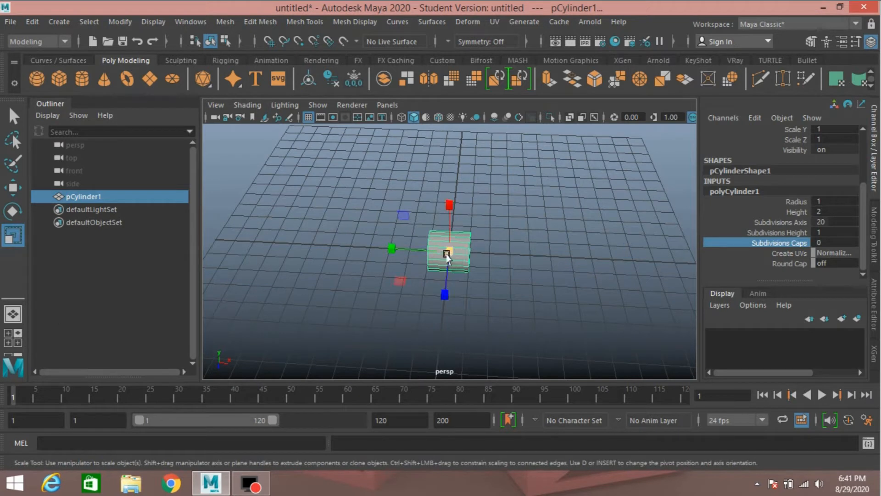
{"action": "left_click_drag", "start_coordinate": [449, 251], "coordinate": [228, 281]}
{"action": "left_click_drag", "start_coordinate": [391, 251], "coordinate": [343, 259]}
{"action": "left_click_drag", "start_coordinate": [528, 266], "coordinate": [480, 265], "text": "alt"}
{"action": "scroll", "coordinate": [458, 274], "scroll_direction": "down", "scroll_amount": 2}
{"action": "scroll", "coordinate": [737, 208], "scroll_direction": "up", "scroll_amount": 2}
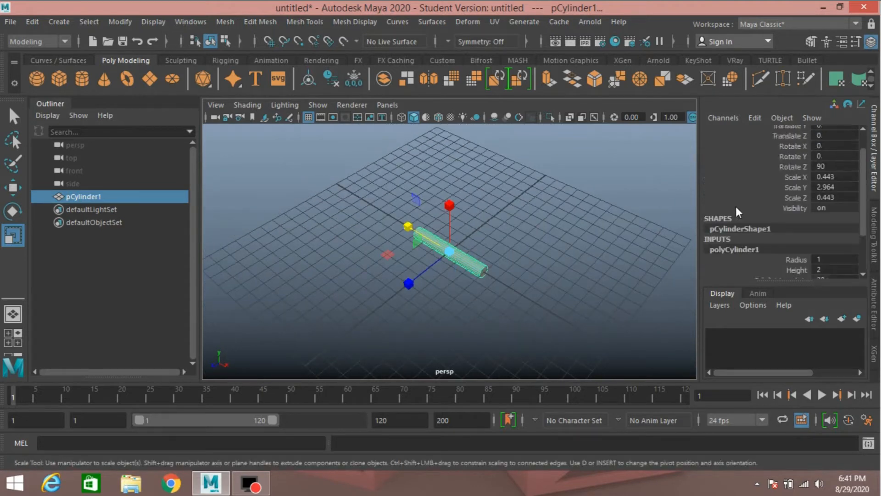
Create a polygon sphere, turn on wireframe-on-shaded display, and scale the sphere uniformly to about 0.566.
{"action": "left_click_drag", "start_coordinate": [557, 262], "coordinate": [601, 256], "text": "alt"}
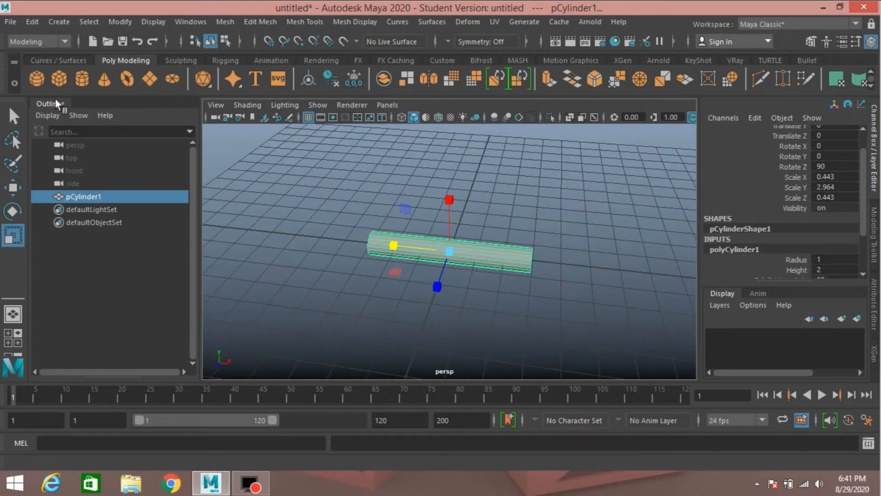
{"action": "left_click", "coordinate": [37, 79]}
{"action": "left_click_drag", "start_coordinate": [441, 245], "coordinate": [431, 261], "text": "alt"}
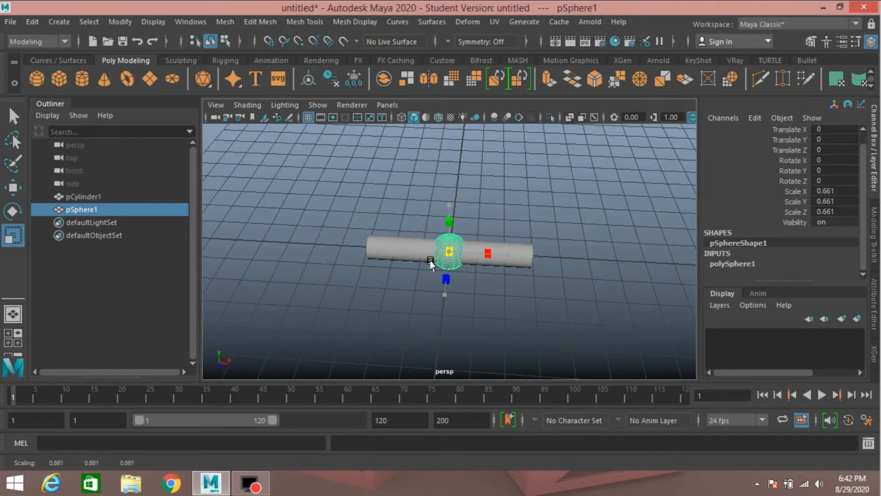
{"action": "left_click", "coordinate": [439, 118]}
{"action": "mouse_move", "coordinate": [492, 211]}
{"action": "left_mouse_down", "text": "alt"}
{"action": "mouse_move", "coordinate": [498, 216]}
{"action": "mouse_move", "coordinate": [498, 207]}
{"action": "left_mouse_up", "text": "alt"}
{"action": "left_click_drag", "start_coordinate": [449, 252], "coordinate": [443, 258]}
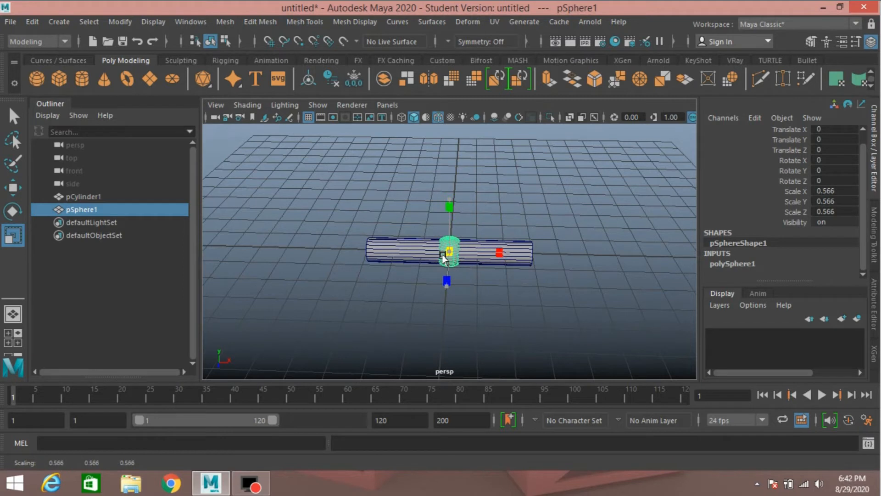
Move the sphere onto the cylinder's end on the negative X side, to about X -3.317 and Y 0.051.
{"action": "left_click", "coordinate": [14, 188]}
{"action": "left_click_drag", "start_coordinate": [503, 257], "coordinate": [444, 281]}
{"action": "scroll", "coordinate": [432, 274], "scroll_direction": "up", "scroll_amount": 3}
{"action": "left_click_drag", "start_coordinate": [374, 221], "coordinate": [373, 217]}
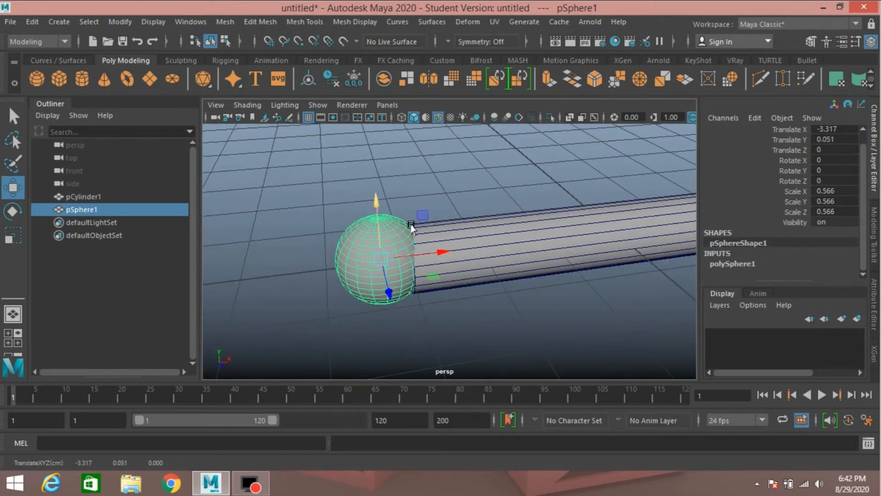
Set the cylinder's Subdivisions Height to 10 in its polyCylinder1 inputs.
{"action": "mouse_move", "coordinate": [485, 243]}
{"action": "left_mouse_down", "text": "alt"}
{"action": "mouse_move", "coordinate": [455, 215]}
{"action": "mouse_move", "coordinate": [433, 236]}
{"action": "mouse_move", "coordinate": [490, 258]}
{"action": "left_mouse_up", "text": "alt"}
{"action": "scroll", "coordinate": [455, 216], "scroll_direction": "down", "scroll_amount": 4}
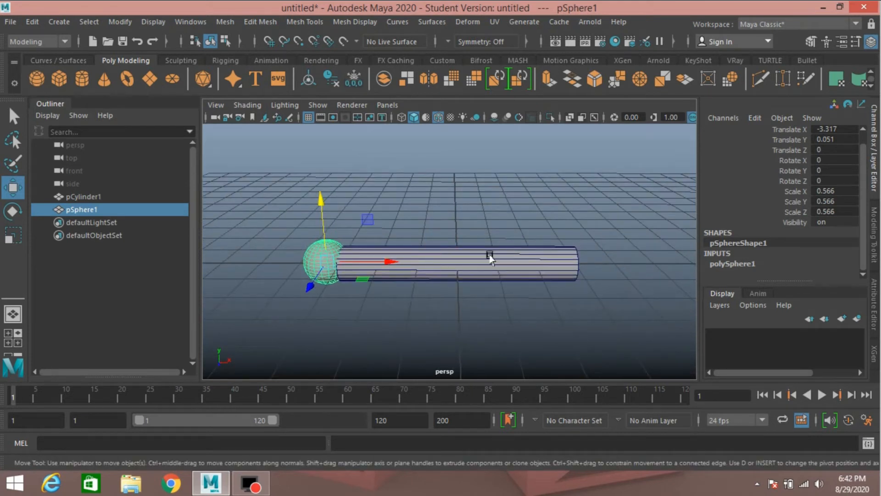
{"action": "left_click", "coordinate": [490, 259]}
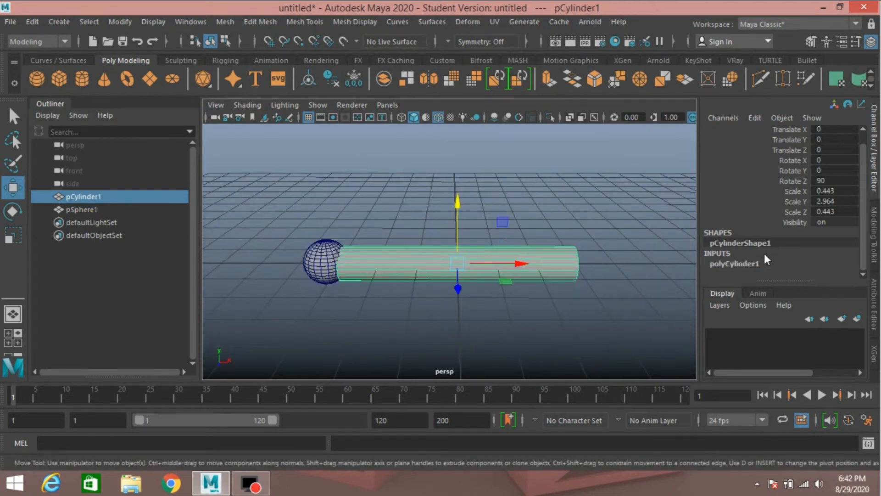
{"action": "left_click", "coordinate": [740, 262]}
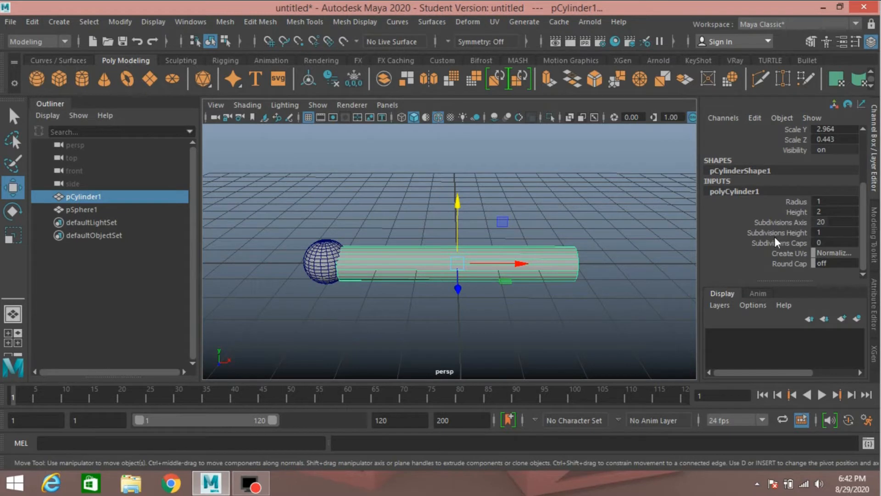
{"action": "left_click", "coordinate": [775, 235]}
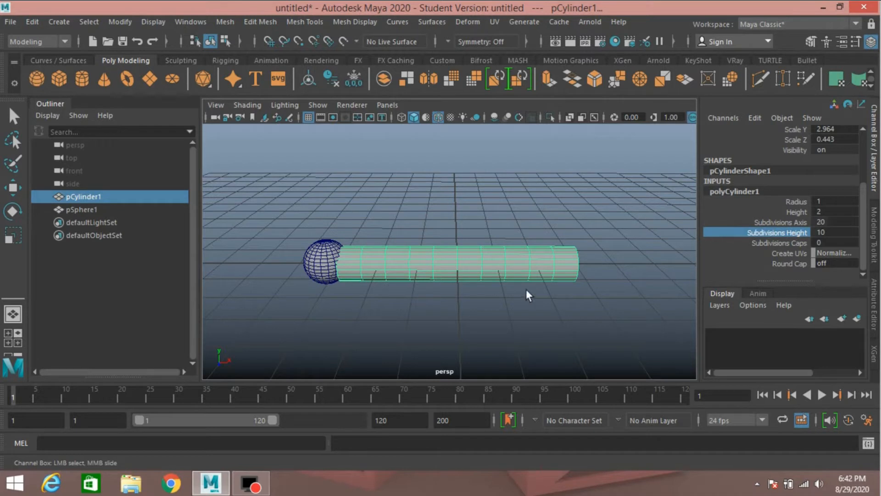
Shorten the cylinder to a Scale Y of about 2.305 and move it to about X -0.672, up against the sphere.
{"action": "left_click", "coordinate": [13, 236]}
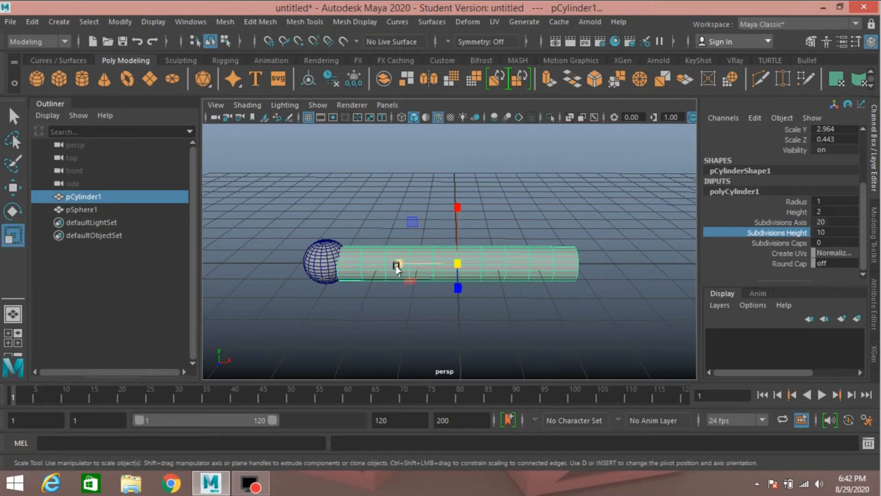
{"action": "left_click_drag", "start_coordinate": [393, 265], "coordinate": [406, 270]}
{"action": "left_click", "coordinate": [13, 188]}
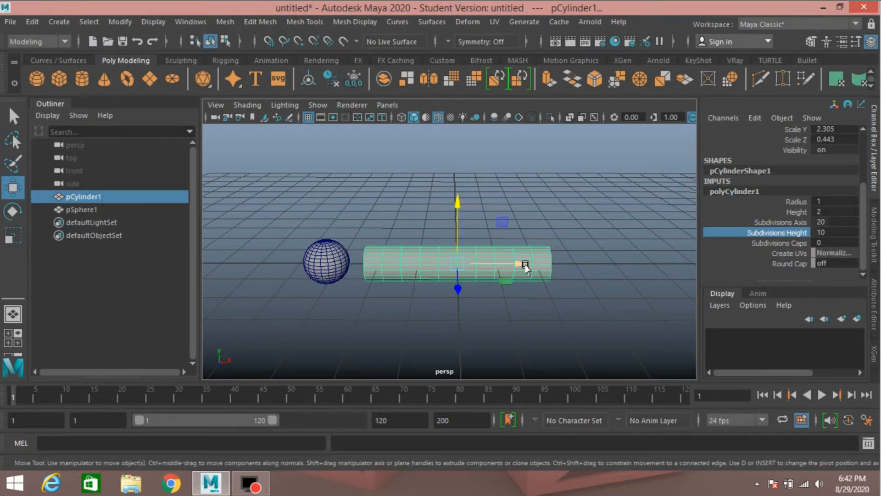
{"action": "left_click_drag", "start_coordinate": [524, 263], "coordinate": [496, 270]}
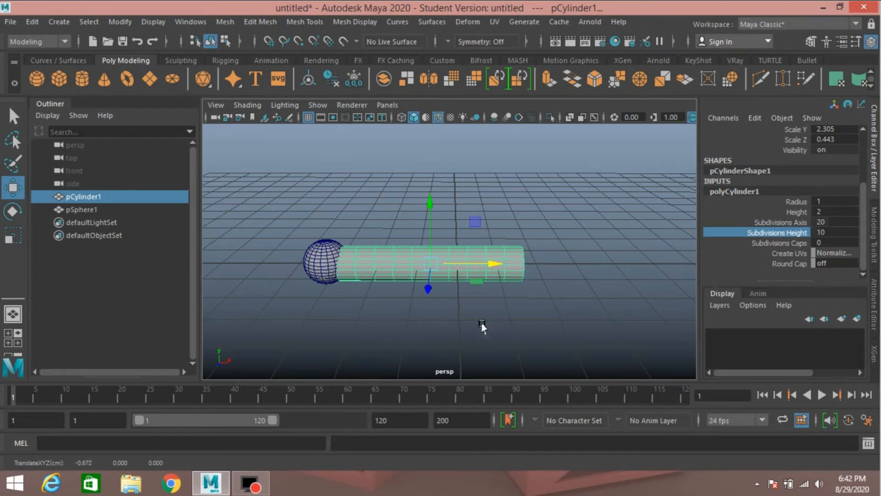
Center the sphere on the cylinder's axis, moving it to about Y -0.003 and Z -0.01.
{"action": "left_click_drag", "start_coordinate": [482, 326], "coordinate": [681, 339], "text": "alt"}
{"action": "left_click_drag", "start_coordinate": [555, 326], "coordinate": [623, 312], "text": "alt"}
{"action": "middle_click_drag", "start_coordinate": [606, 297], "coordinate": [573, 312], "text": "alt"}
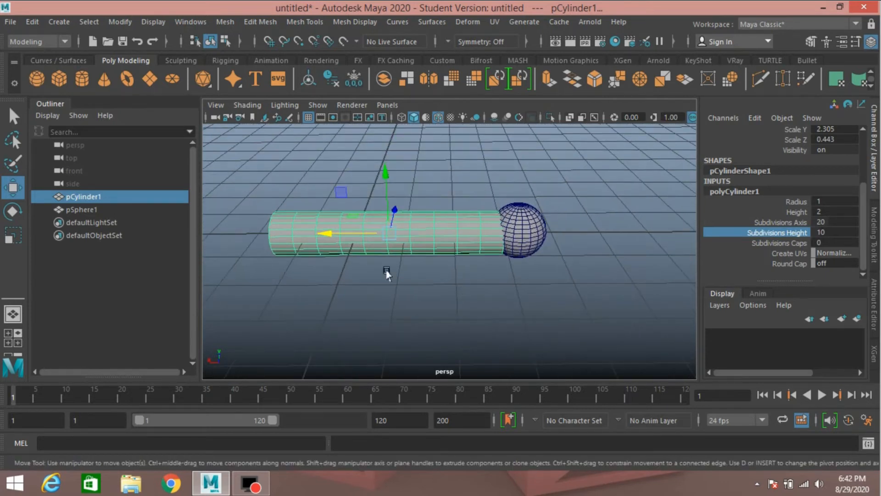
{"action": "left_click", "coordinate": [514, 220]}
{"action": "left_click_drag", "start_coordinate": [522, 199], "coordinate": [405, 269]}
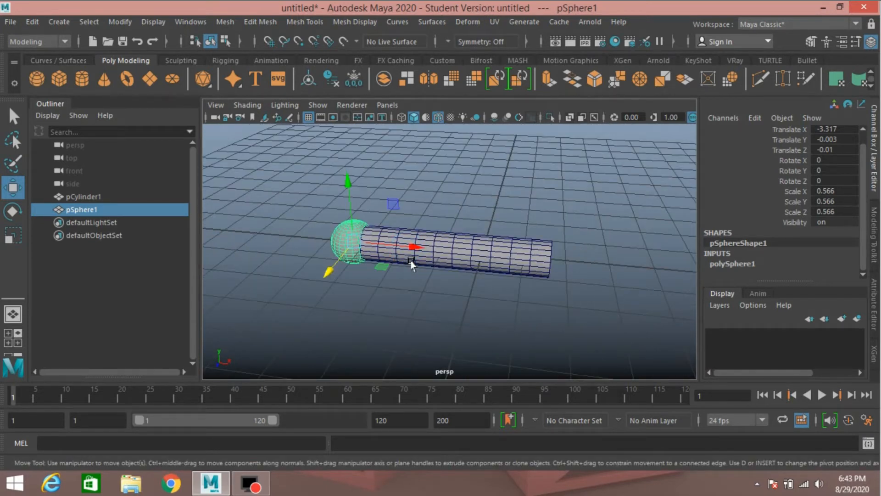
Duplicate the sphere and move the copy to the cylinder's opposite end, at about X 1.925.
{"action": "key", "text": "ctrl+d"}
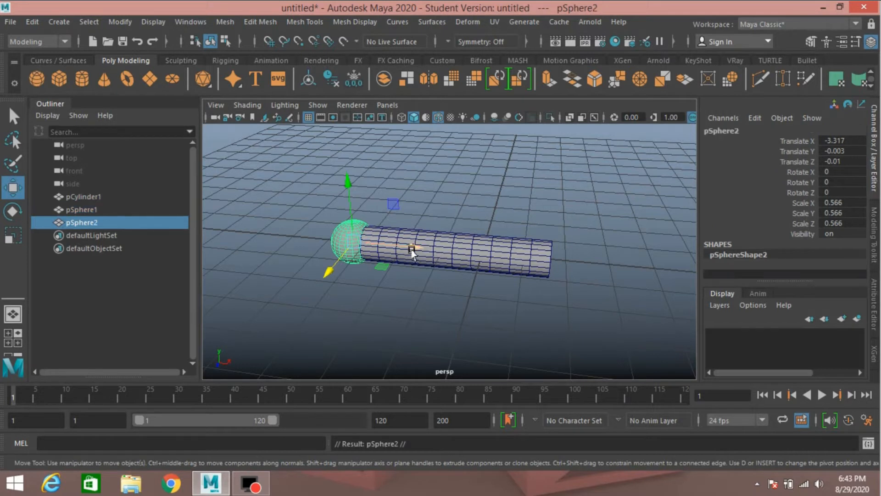
{"action": "left_click_drag", "start_coordinate": [415, 248], "coordinate": [631, 270]}
{"action": "middle_click_drag", "start_coordinate": [602, 295], "coordinate": [515, 279], "text": "alt"}
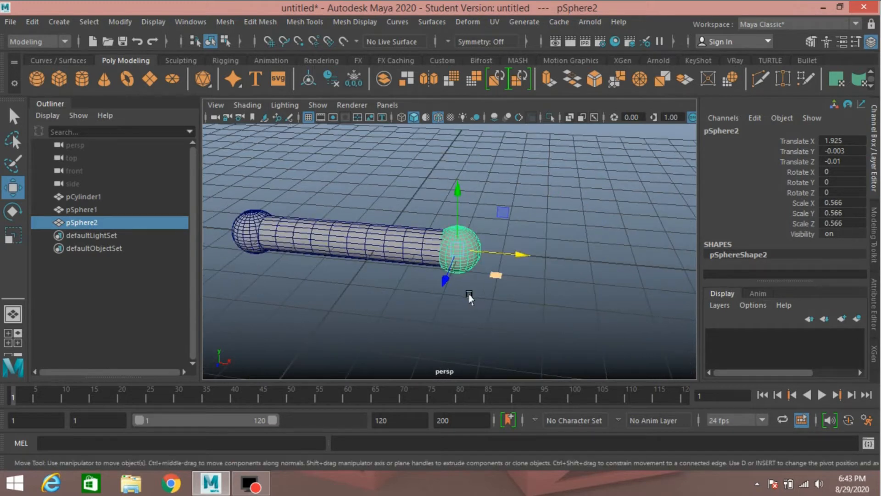
{"action": "left_click_drag", "start_coordinate": [469, 295], "coordinate": [494, 295], "text": "alt"}
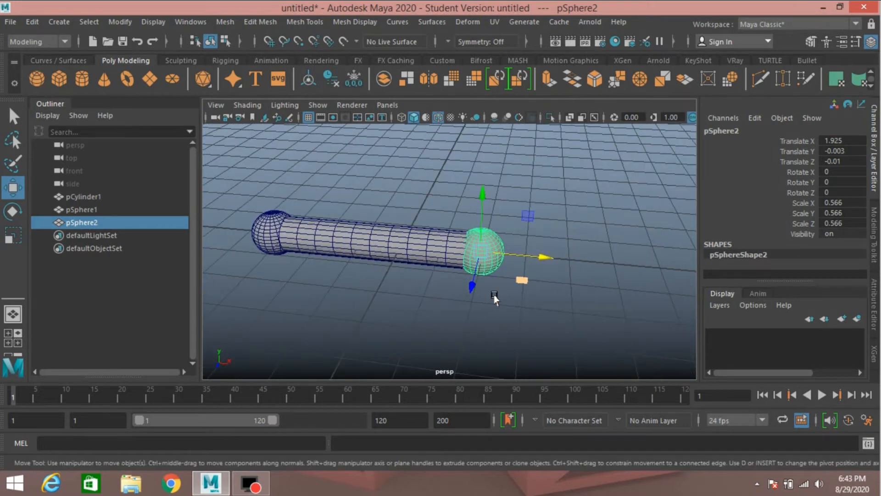
Duplicate the cylinder and move the copy beyond the second sphere, to about X 4.576.
{"action": "left_click", "coordinate": [406, 248]}
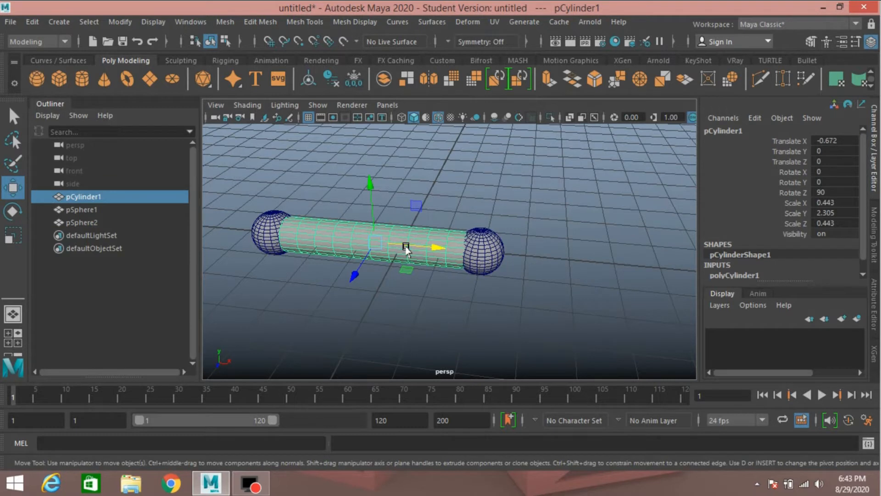
{"action": "key", "text": "ctrl+d"}
{"action": "left_click_drag", "start_coordinate": [436, 248], "coordinate": [660, 273]}
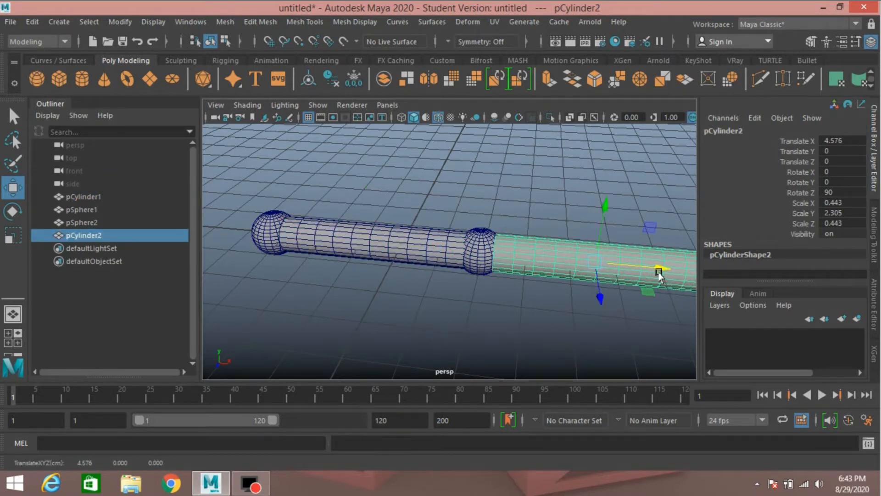
Shorten the duplicated cylinder to a Scale Y of about 1.769 and move it along X against the second sphere.
{"action": "scroll", "coordinate": [599, 304], "scroll_direction": "down", "scroll_amount": 2}
{"action": "middle_click_drag", "start_coordinate": [598, 302], "coordinate": [523, 289], "text": "alt"}
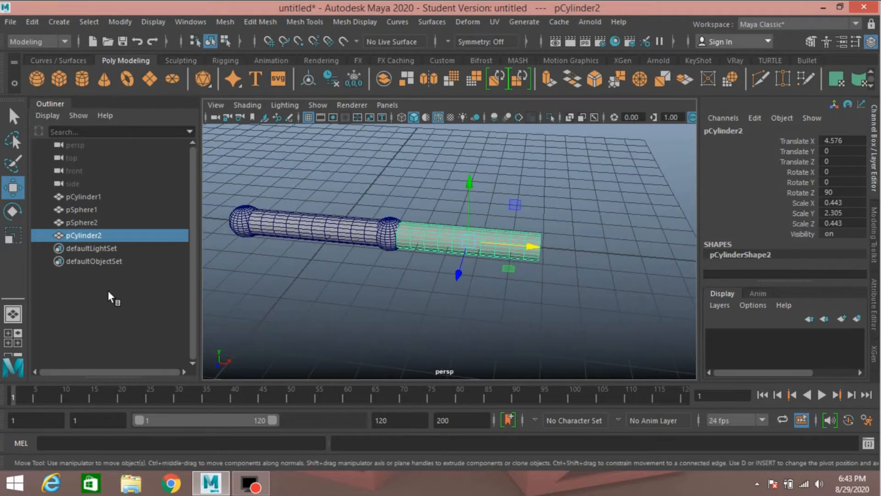
{"action": "left_click", "coordinate": [14, 237]}
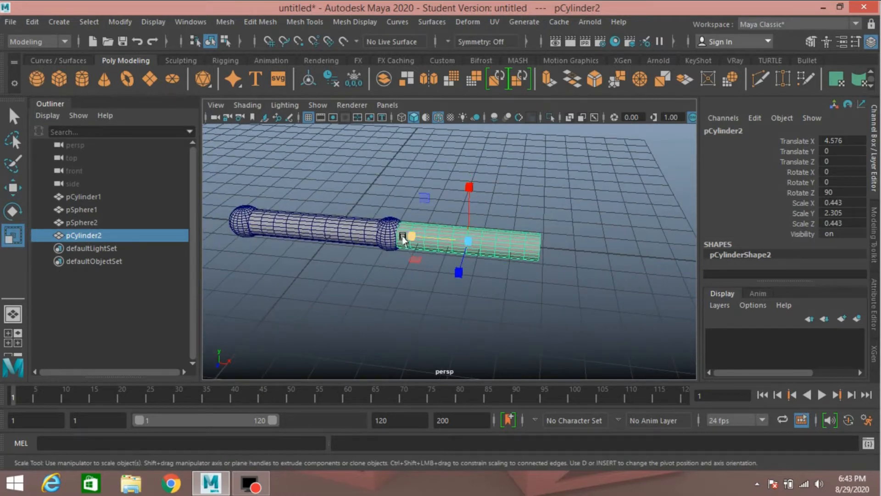
{"action": "left_click_drag", "start_coordinate": [403, 239], "coordinate": [417, 242]}
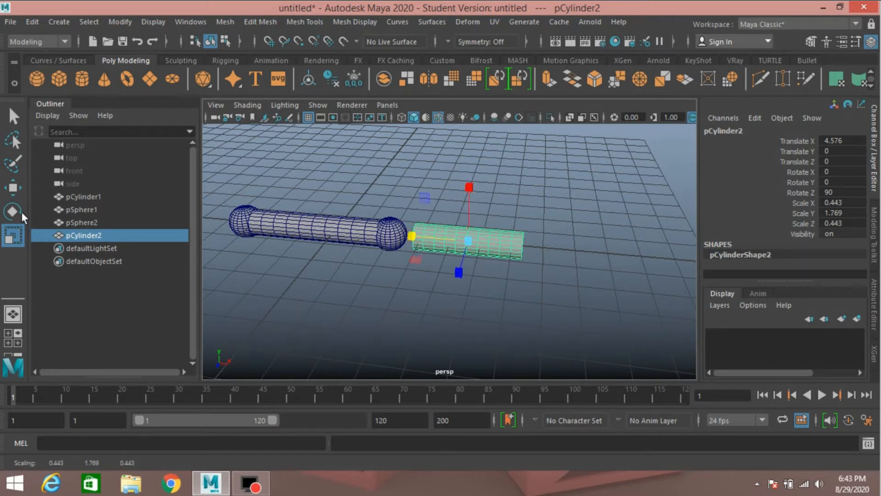
{"action": "key", "text": "w"}
{"action": "left_click_drag", "start_coordinate": [528, 249], "coordinate": [509, 255]}
Duplicate the middle sphere and move the copy along X to the free end of the second cylinder.
{"action": "left_click", "coordinate": [380, 232]}
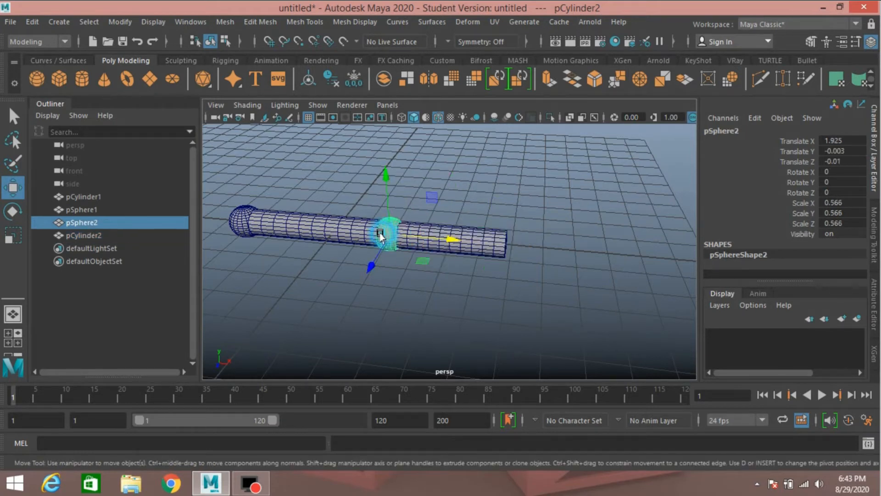
{"action": "left_click_drag", "start_coordinate": [452, 301], "coordinate": [457, 312], "text": "alt"}
{"action": "middle_click_drag", "start_coordinate": [456, 312], "coordinate": [485, 301], "text": "alt"}
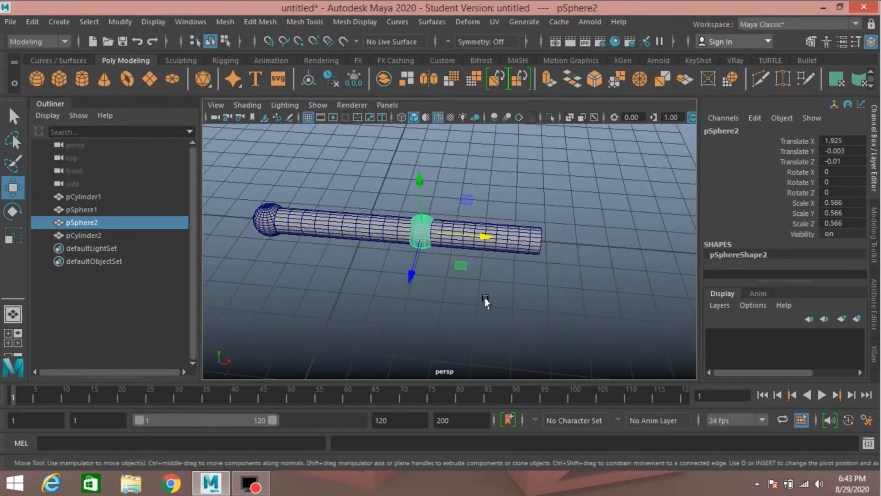
{"action": "key", "text": "ctrl+d"}
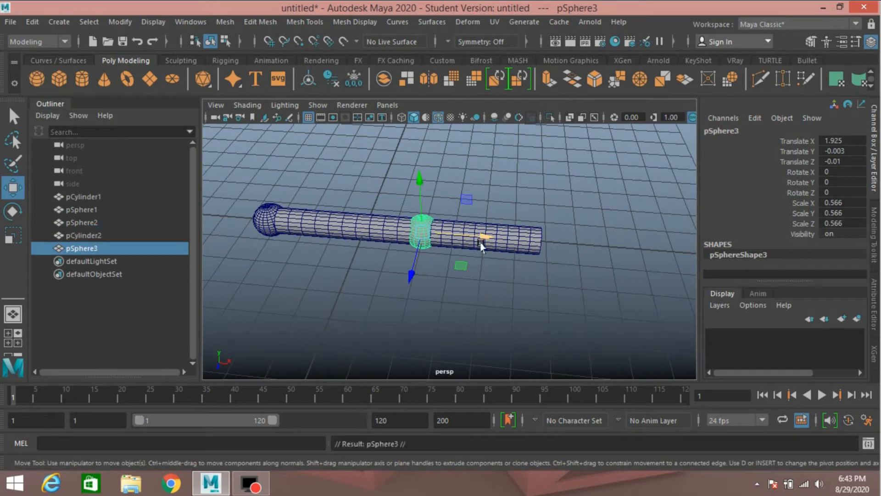
{"action": "left_click_drag", "start_coordinate": [480, 240], "coordinate": [401, 296]}
Freeze the transformations of all the cylinders and spheres and combine them into one mesh.
{"action": "left_click_drag", "start_coordinate": [256, 186], "coordinate": [627, 339]}
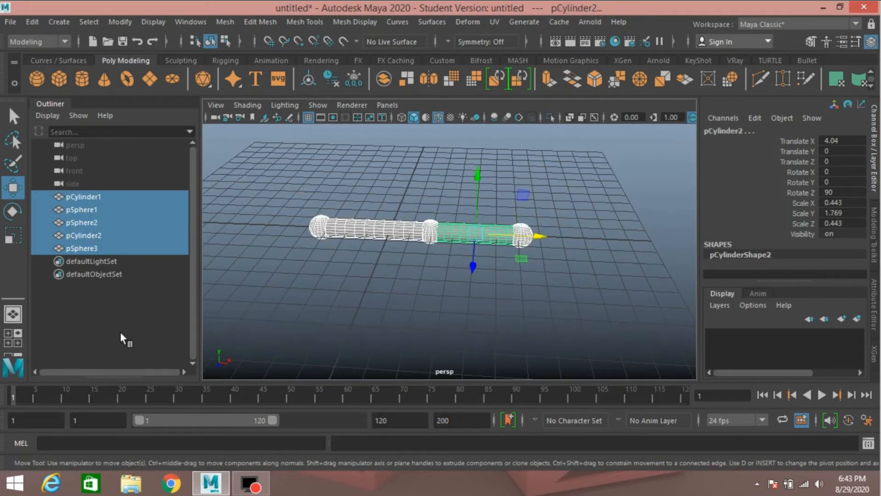
{"action": "left_click", "coordinate": [112, 23]}
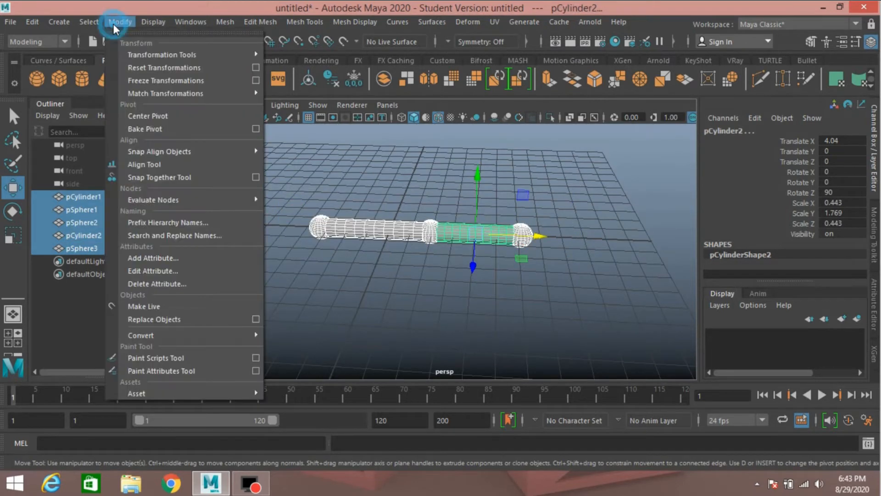
{"action": "left_click", "coordinate": [170, 82]}
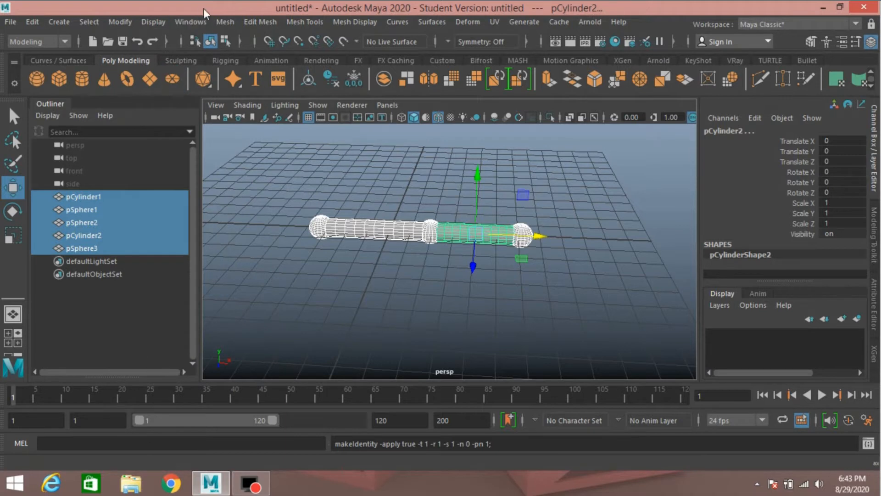
{"action": "left_click", "coordinate": [216, 20]}
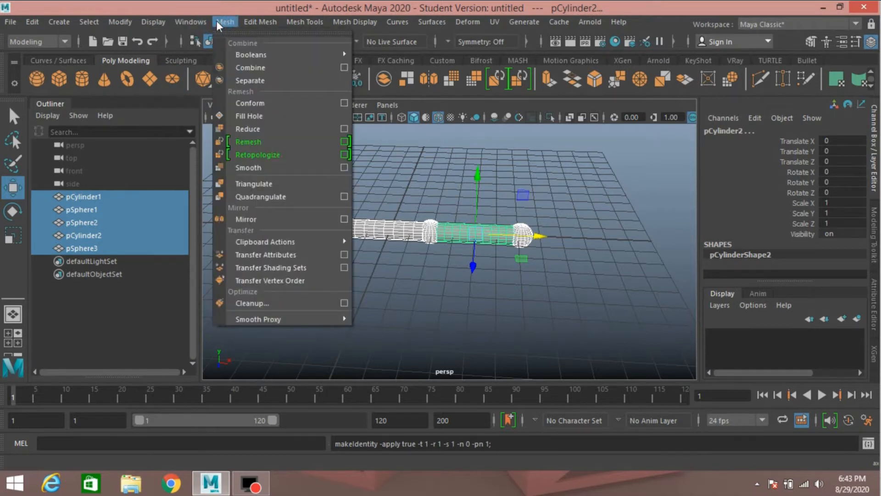
{"action": "left_click", "coordinate": [285, 68]}
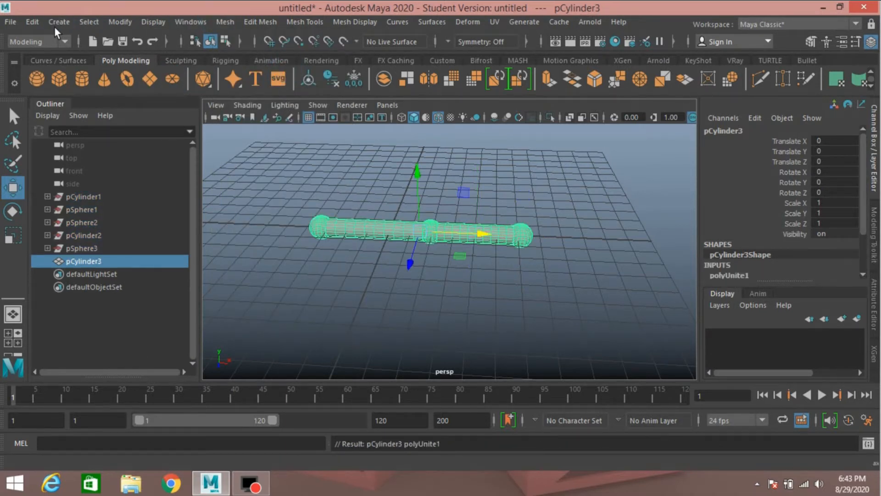
Delete the combined mesh's history and rename the mesh to arm.
{"action": "left_click", "coordinate": [31, 22]}
{"action": "mouse_move", "coordinate": [171, 175]}
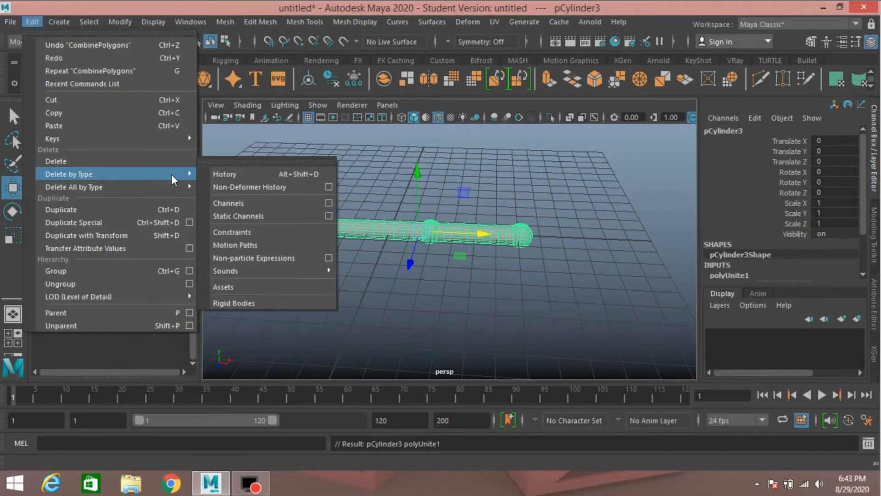
{"action": "left_click", "coordinate": [225, 173]}
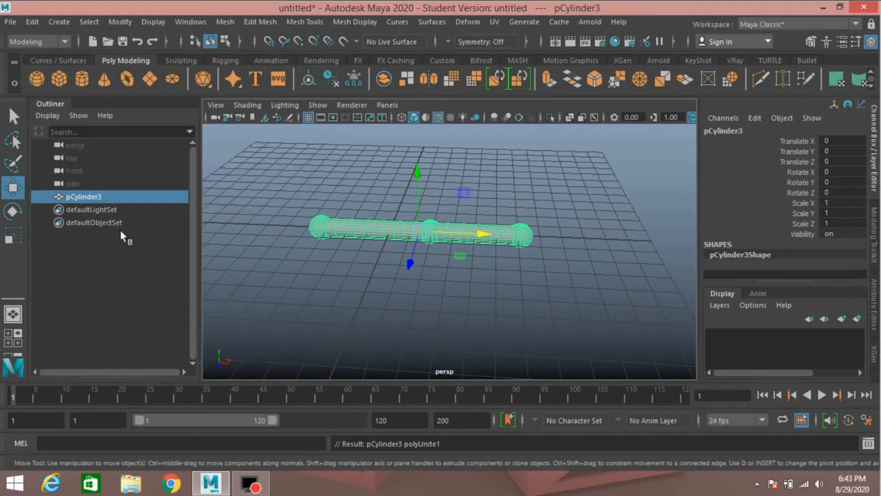
{"action": "double_click", "coordinate": [98, 195]}
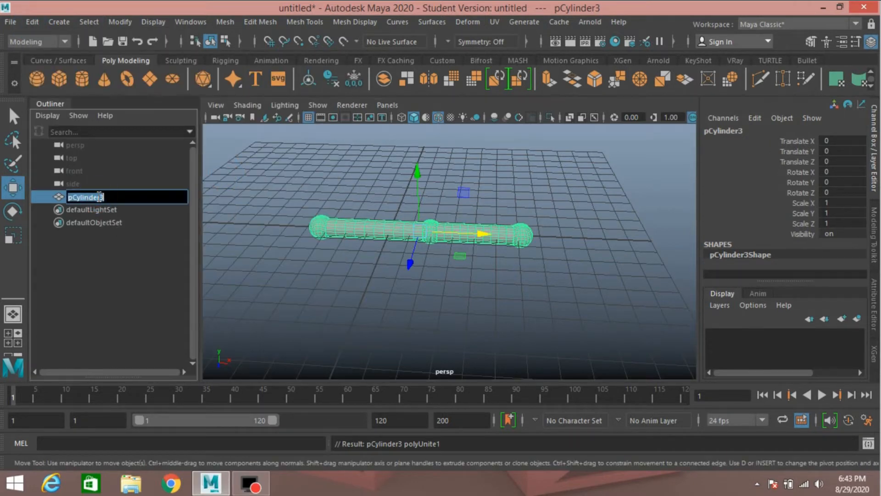
{"action": "type", "text": "arm"}
{"action": "key", "text": "Return"}
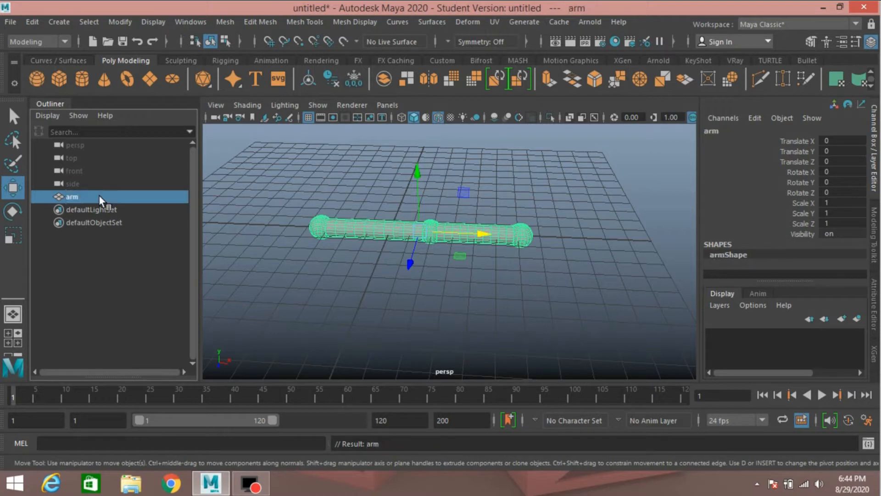
Accept the student version save notice and switch to a maximized top view of the arm.
{"action": "left_click", "coordinate": [13, 118]}
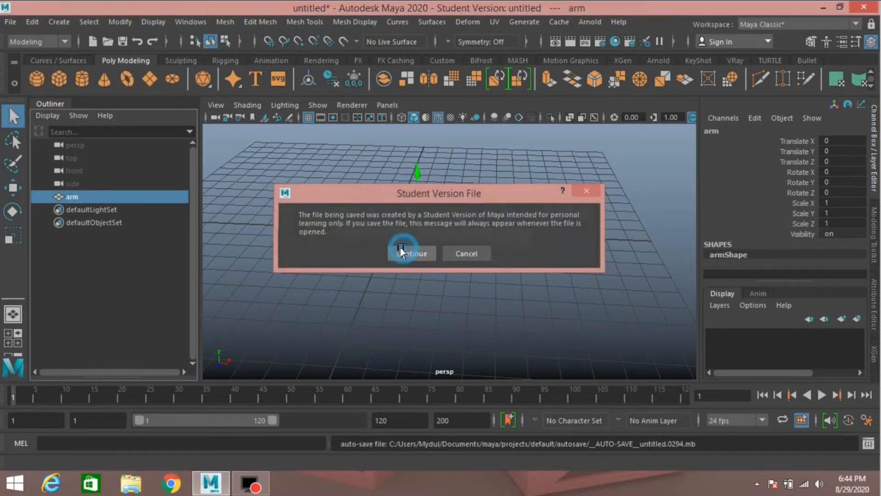
{"action": "left_click", "coordinate": [412, 253]}
{"action": "key", "text": "w"}
{"action": "left_click_drag", "start_coordinate": [447, 270], "coordinate": [447, 292], "text": "alt"}
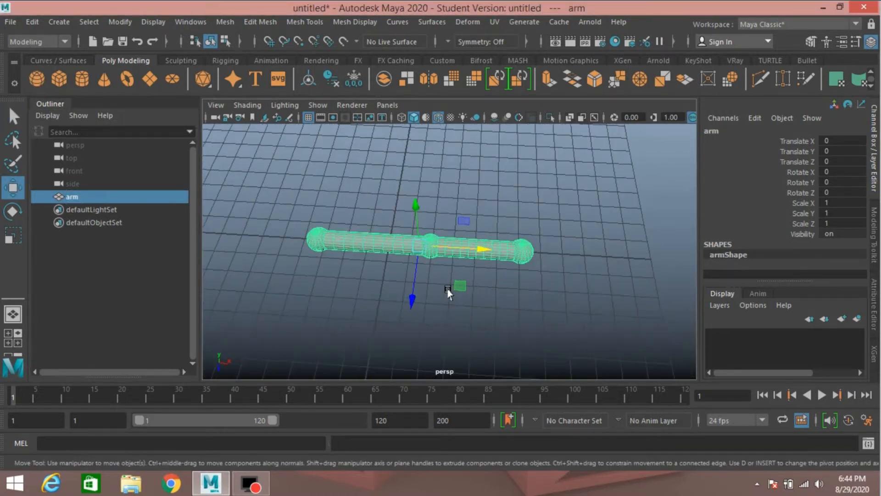
{"action": "key", "text": "space"}
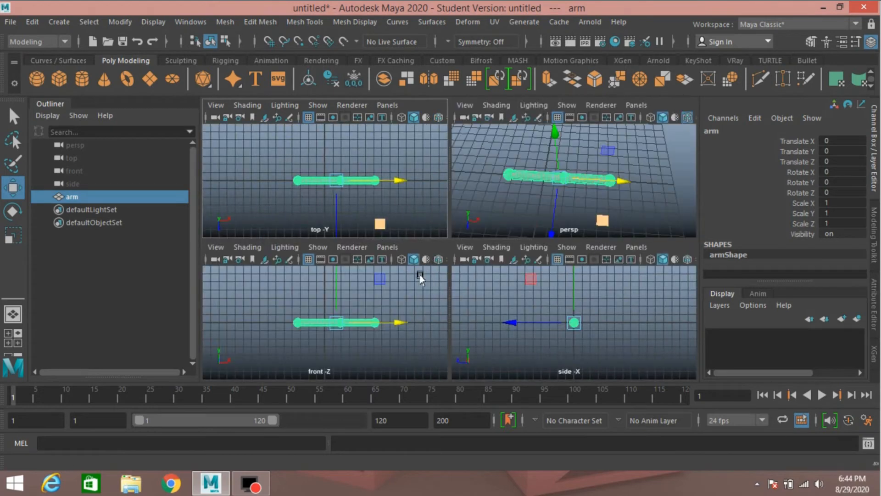
{"action": "key", "text": "space"}
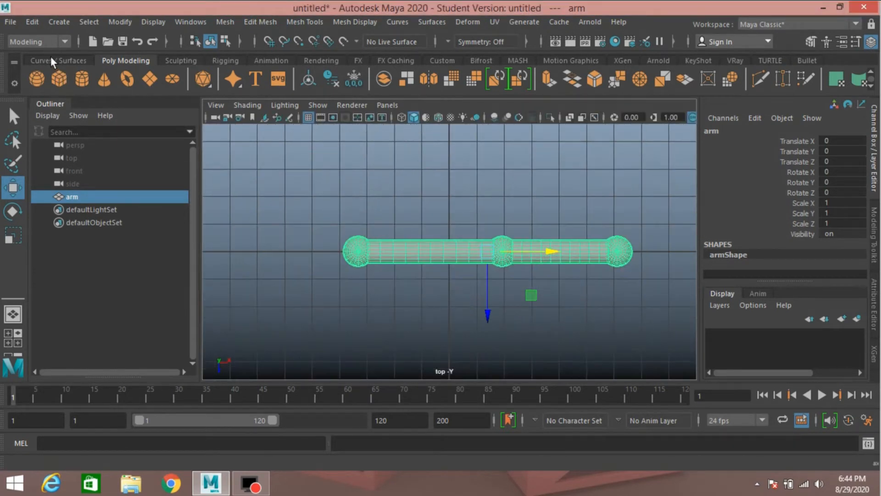
In the Rigging module, create a three-joint chain through the centers of the arm's three spheres, with X-Ray Joints turned on.
{"action": "left_click", "coordinate": [65, 42]}
{"action": "left_click", "coordinate": [58, 69]}
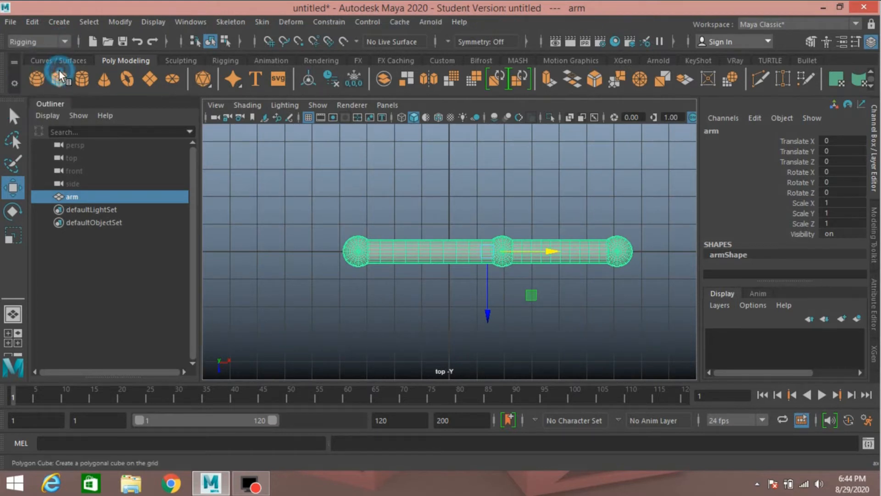
{"action": "left_click", "coordinate": [235, 24]}
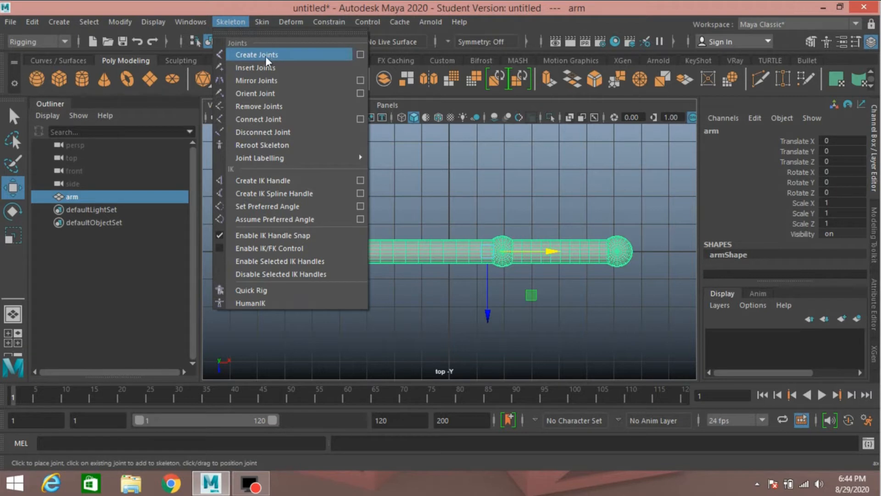
{"action": "left_click", "coordinate": [327, 53]}
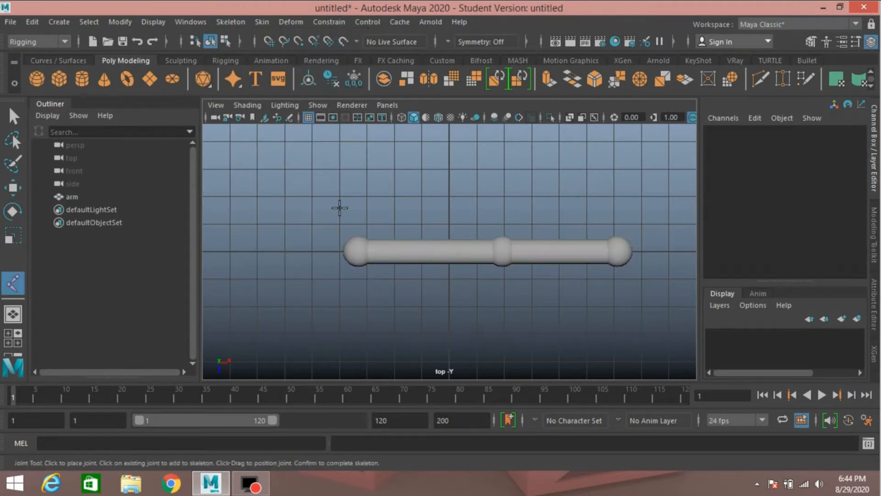
{"action": "left_click", "coordinate": [593, 118]}
{"action": "left_click", "coordinate": [354, 250]}
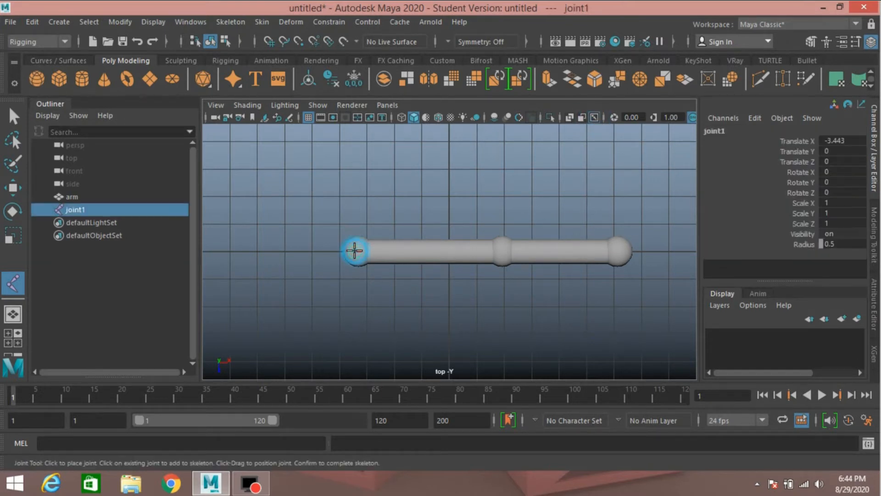
{"action": "left_click", "coordinate": [504, 251]}
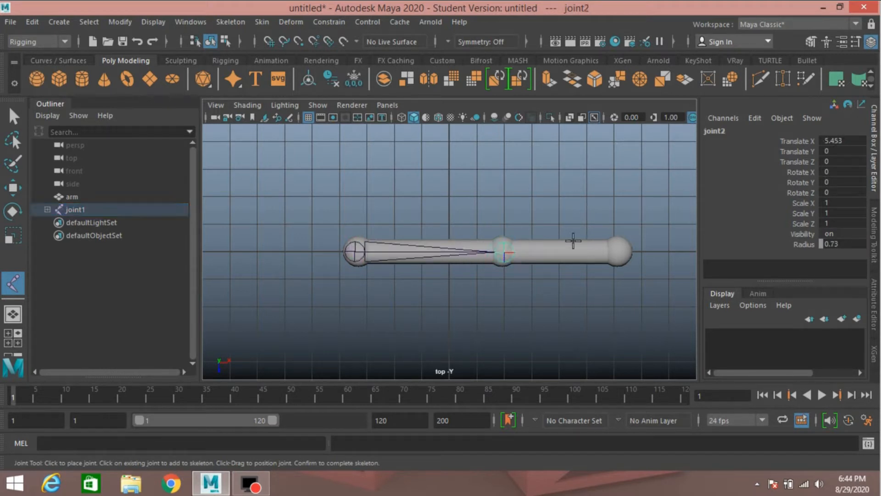
{"action": "left_click", "coordinate": [621, 251]}
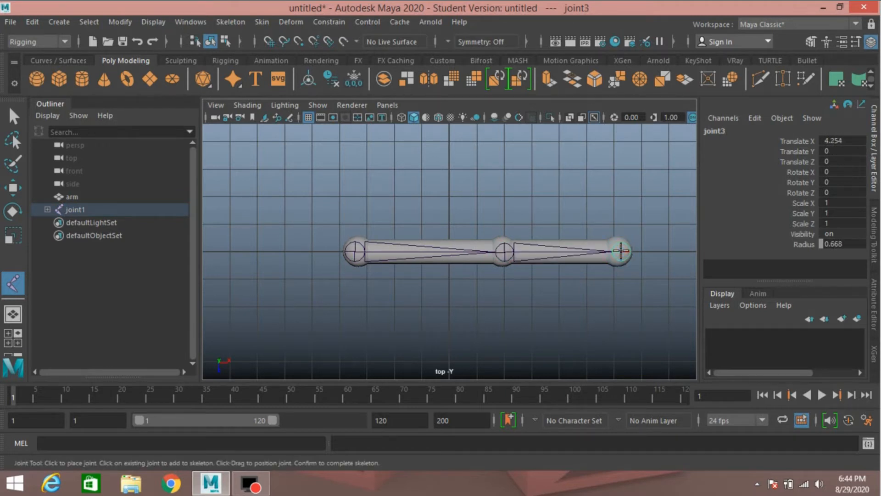
{"action": "key", "text": "Return"}
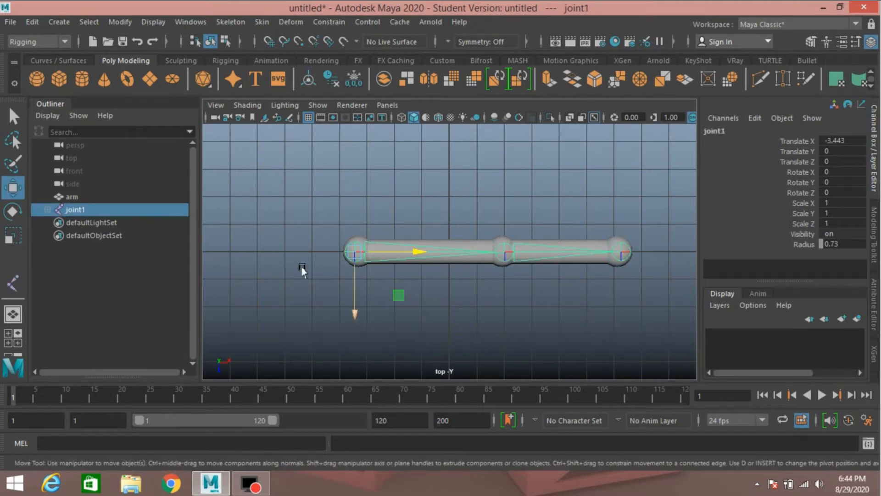
Rename the chain's joints from root to tip as shoulder, elbow and wrist.
{"action": "left_click", "coordinate": [48, 209]}
{"action": "left_click", "coordinate": [54, 222]}
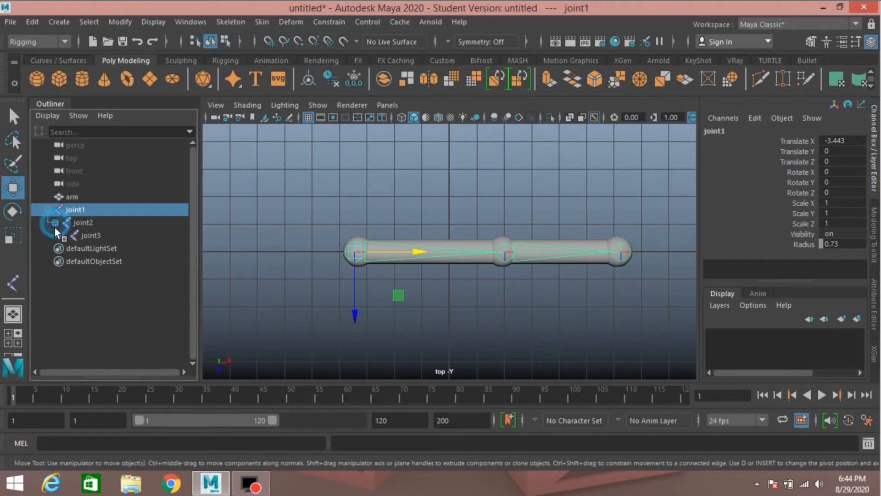
{"action": "double_click", "coordinate": [78, 210]}
{"action": "type", "text": "s"}
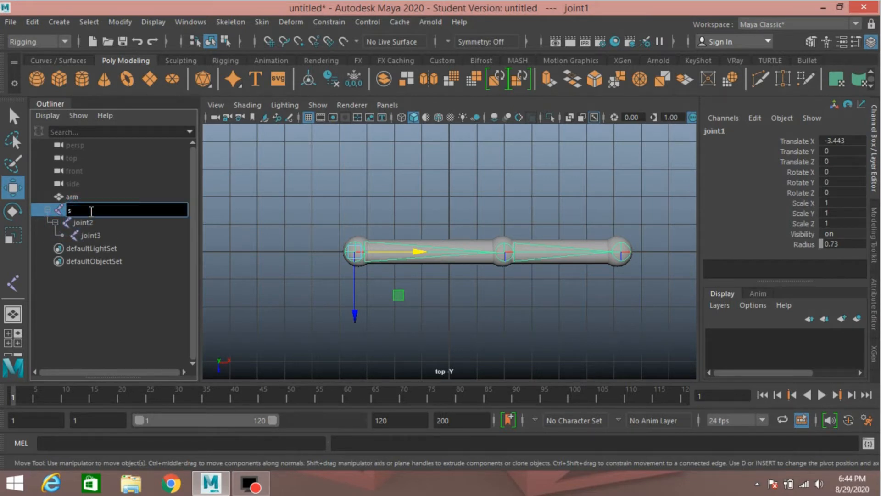
{"action": "type", "text": "houlder"}
{"action": "double_click", "coordinate": [89, 224]}
{"action": "type", "text": "elbow"}
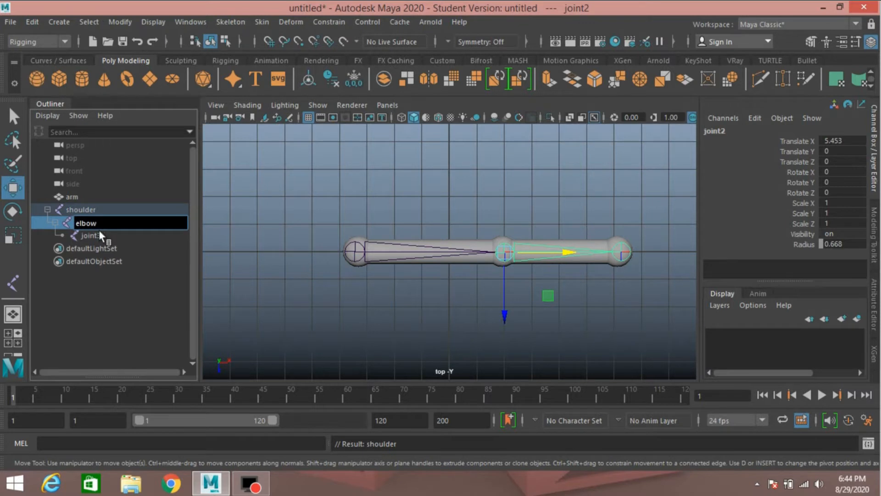
{"action": "double_click", "coordinate": [98, 234]}
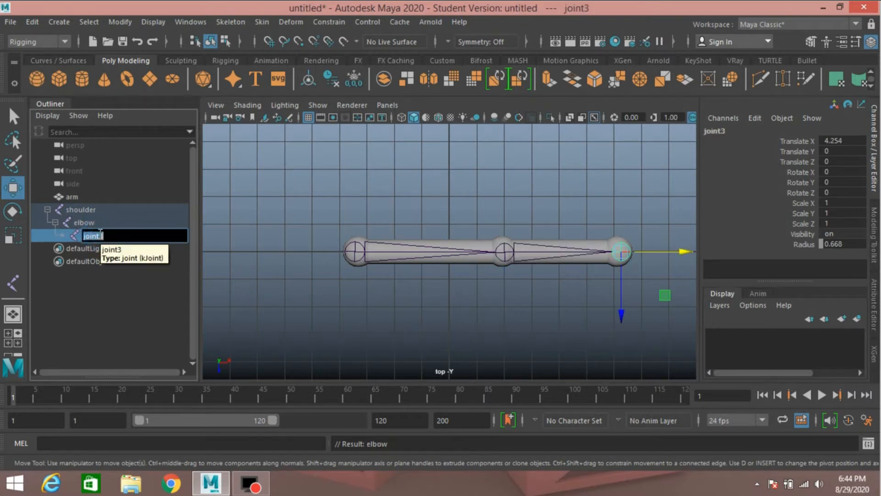
{"action": "type", "text": "wrist"}
{"action": "key", "text": "Return"}
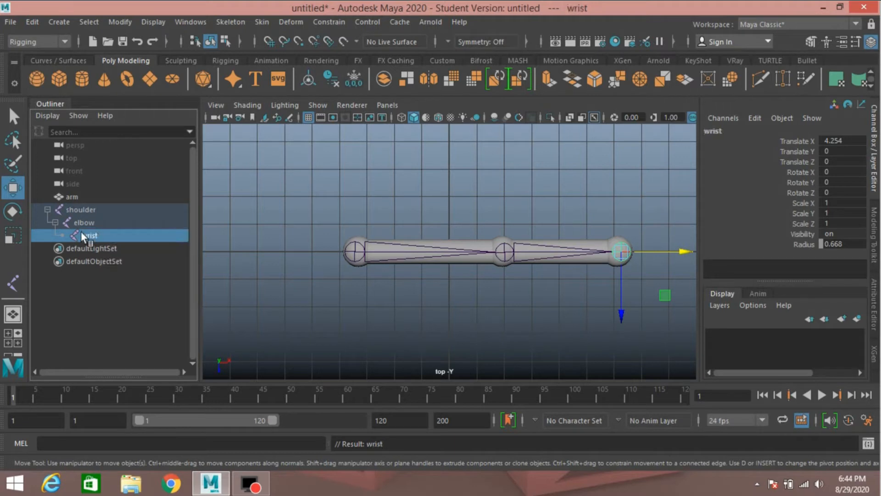
Return to the perspective view and turn on X-Ray Joints to inspect the joints inside the arm.
{"action": "key", "text": "space"}
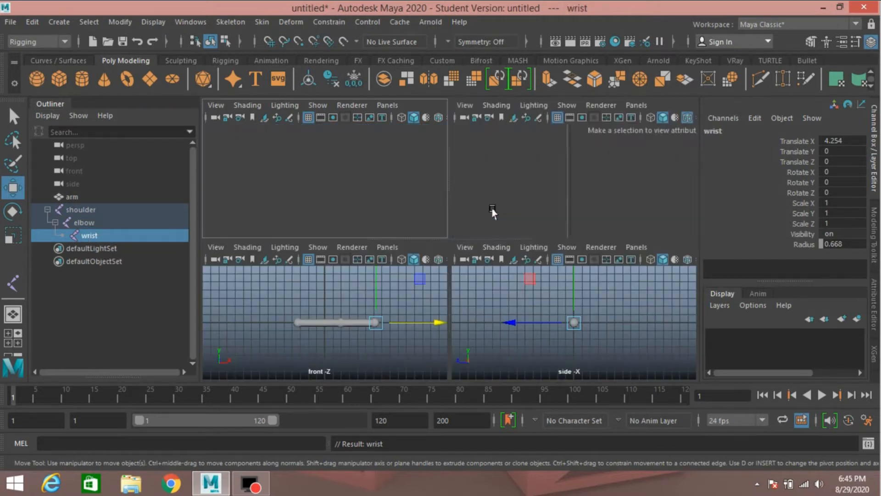
{"action": "key", "text": "space"}
{"action": "mouse_move", "coordinate": [479, 257]}
{"action": "left_mouse_down", "text": "alt"}
{"action": "mouse_move", "coordinate": [419, 258]}
{"action": "mouse_move", "coordinate": [456, 246]}
{"action": "mouse_move", "coordinate": [449, 256]}
{"action": "mouse_move", "coordinate": [456, 248]}
{"action": "mouse_move", "coordinate": [472, 266]}
{"action": "mouse_move", "coordinate": [479, 260]}
{"action": "left_mouse_up", "text": "alt"}
{"action": "left_click", "coordinate": [442, 227]}
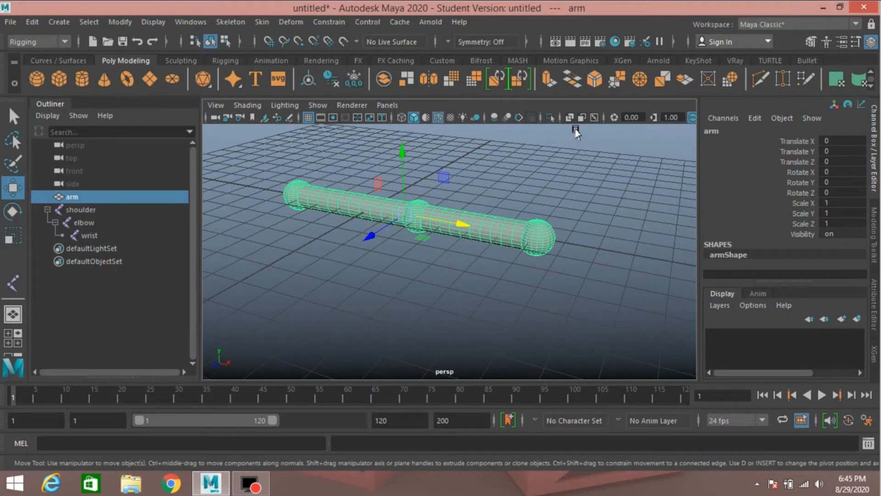
{"action": "left_click", "coordinate": [594, 117]}
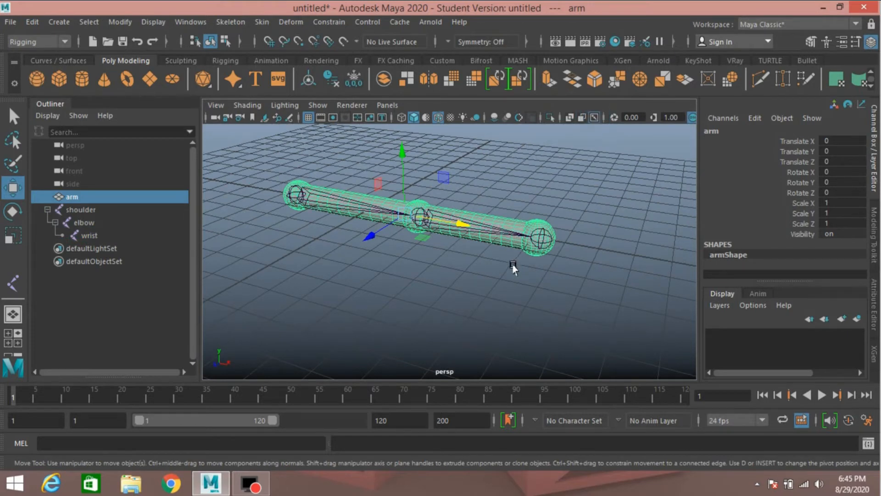
{"action": "left_click_drag", "start_coordinate": [513, 268], "coordinate": [497, 292], "text": "alt"}
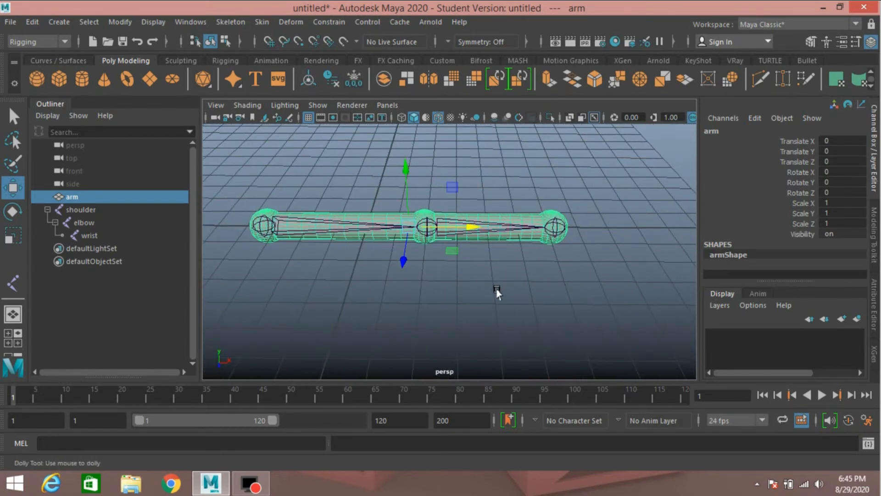
{"action": "right_click_drag", "start_coordinate": [497, 293], "coordinate": [566, 311], "text": "alt"}
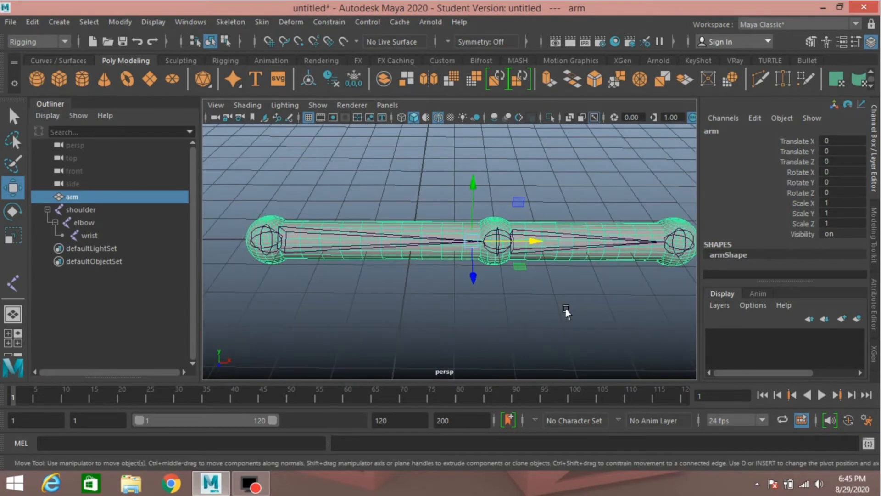
Hide the arm mesh and select the shoulder joint.
{"action": "left_click", "coordinate": [409, 225]}
{"action": "key", "text": "h"}
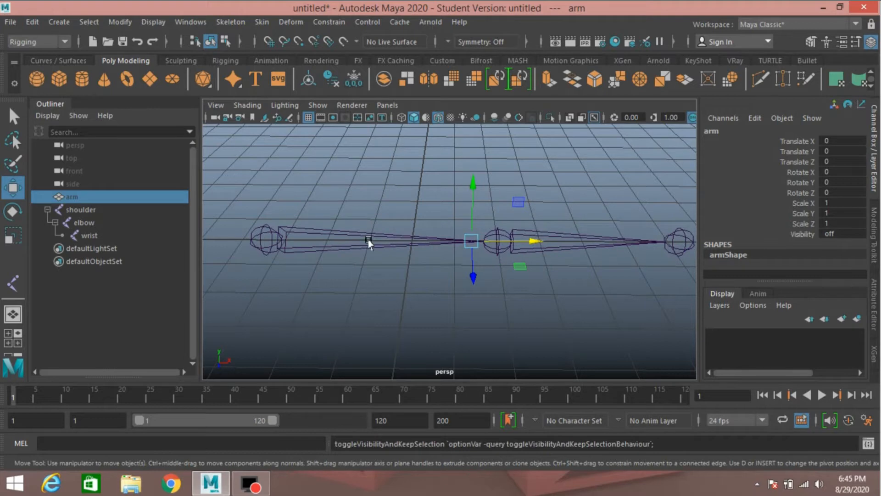
{"action": "left_click", "coordinate": [276, 255]}
{"action": "scroll", "coordinate": [332, 290], "scroll_direction": "down", "scroll_amount": 3}
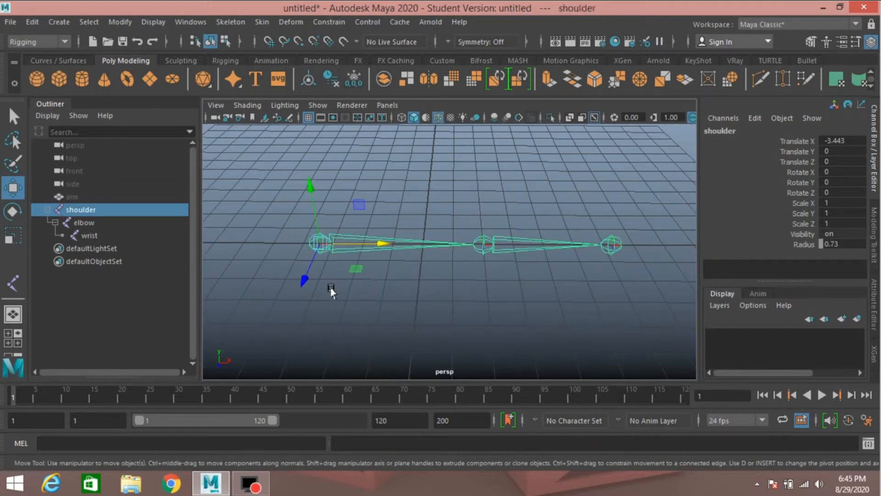
Select the shoulder, elbow and wrist joints together and display their local rotation axes.
{"action": "left_click_drag", "start_coordinate": [334, 288], "coordinate": [339, 280], "text": "alt"}
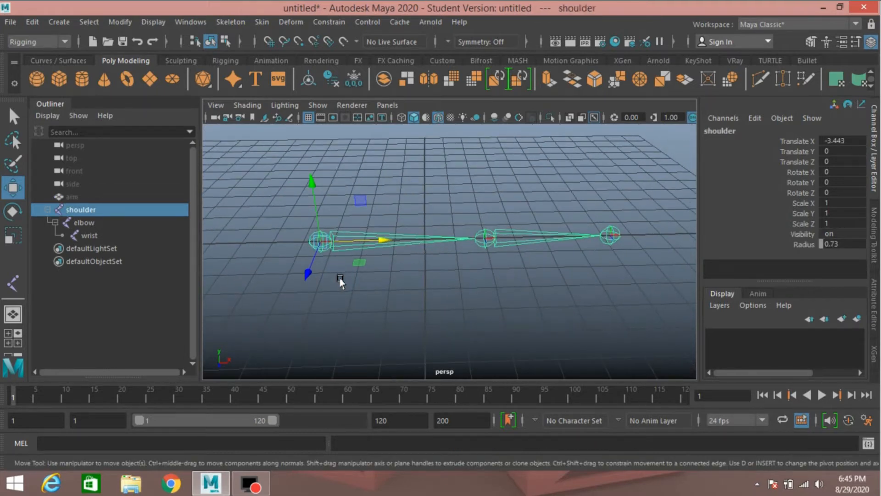
{"action": "left_click_drag", "start_coordinate": [84, 211], "coordinate": [93, 232]}
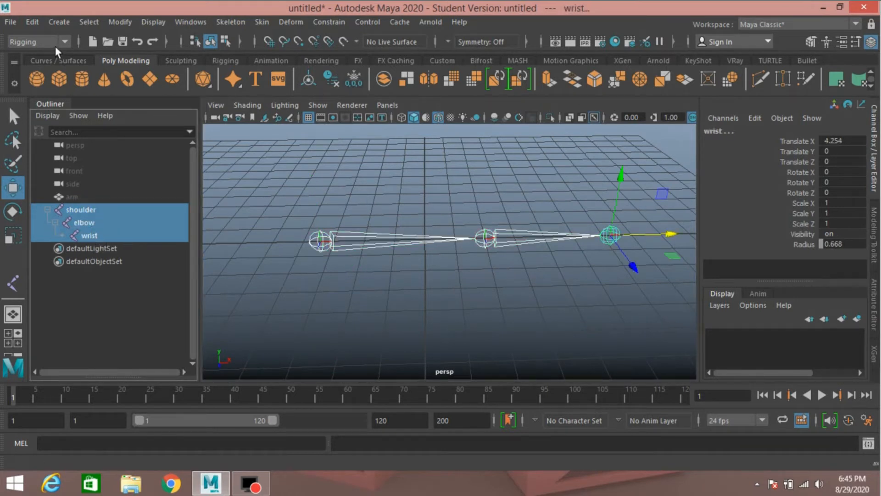
{"action": "left_click", "coordinate": [142, 22]}
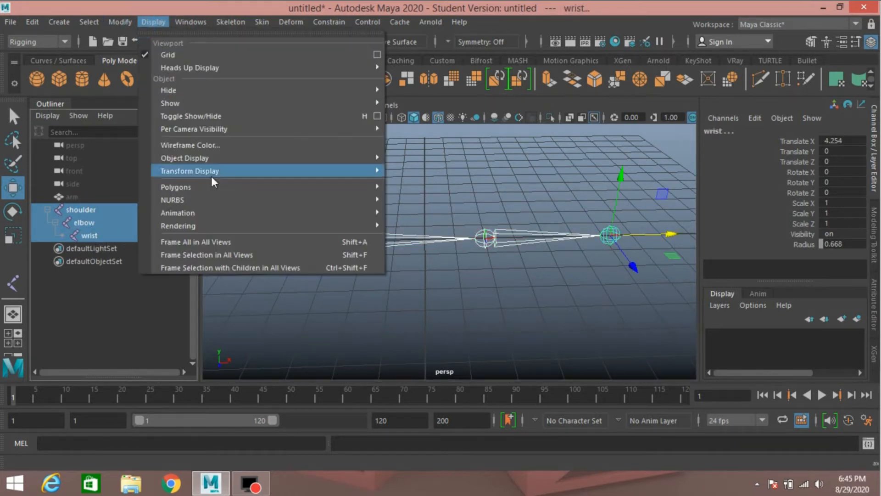
{"action": "mouse_move", "coordinate": [224, 175]}
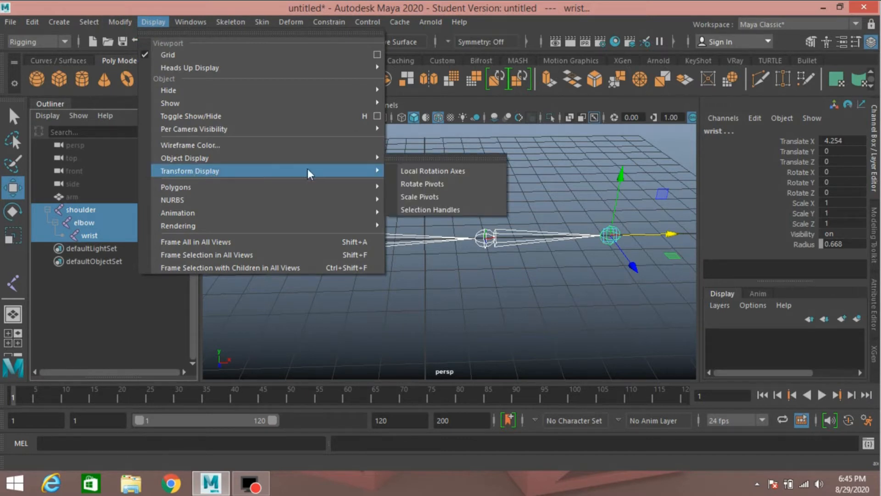
{"action": "left_click", "coordinate": [445, 172]}
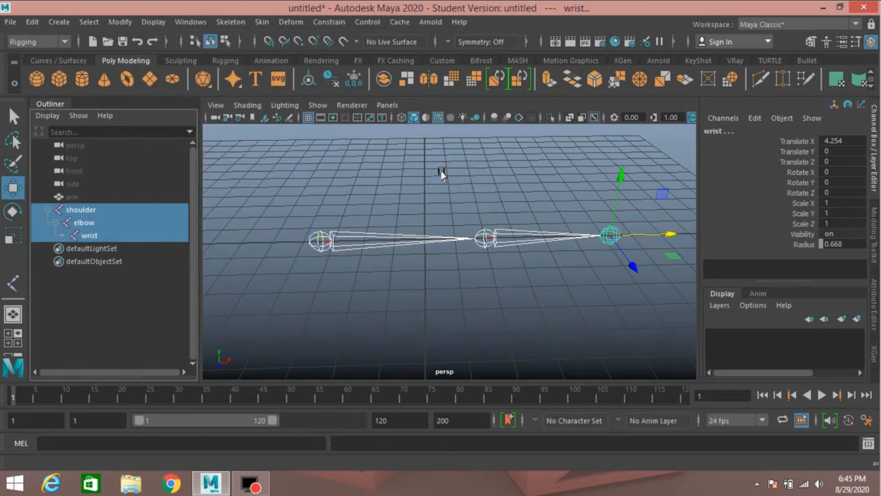
{"action": "left_click_drag", "start_coordinate": [483, 282], "coordinate": [416, 284], "text": "alt"}
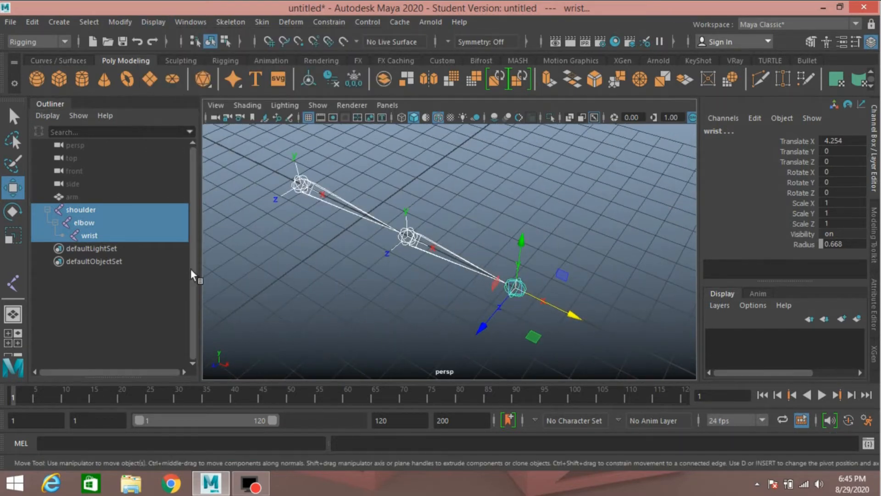
Orient the selected joints using reset Orient Joint settings, with the secondary axis world orientation set to Z.
{"action": "left_click", "coordinate": [224, 22]}
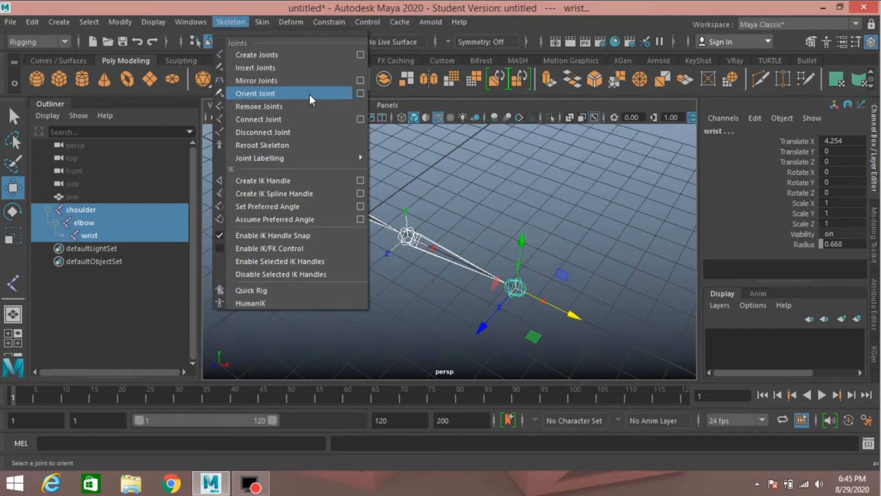
{"action": "left_click", "coordinate": [361, 93]}
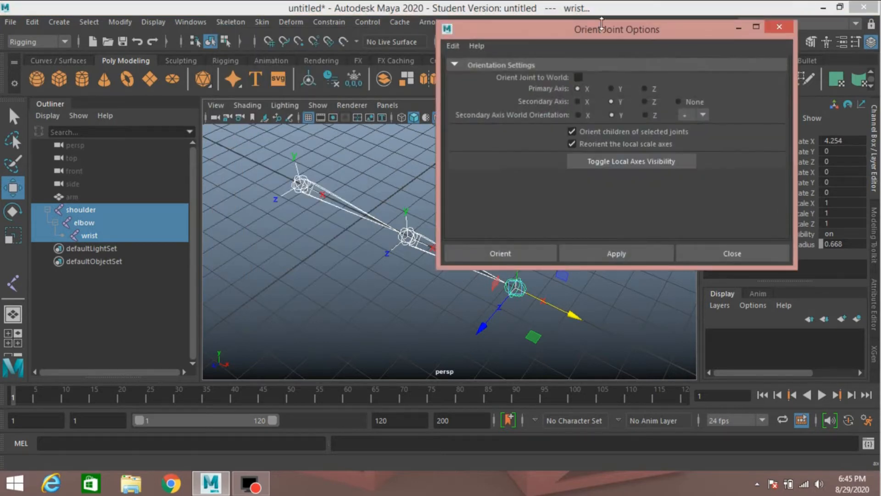
{"action": "left_click", "coordinate": [449, 45]}
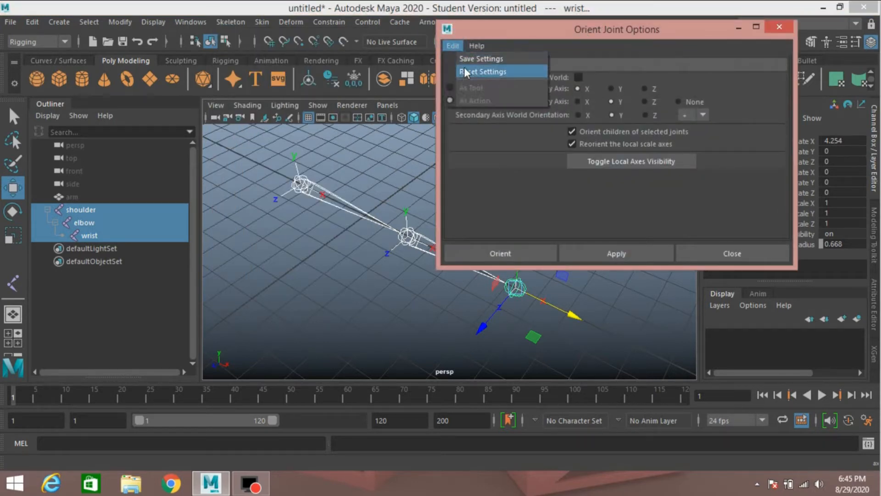
{"action": "left_click", "coordinate": [464, 69]}
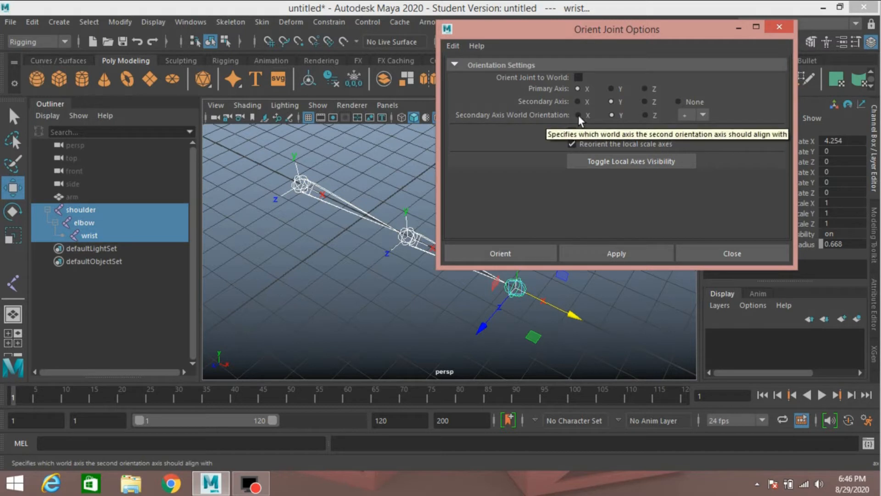
{"action": "left_click", "coordinate": [646, 115]}
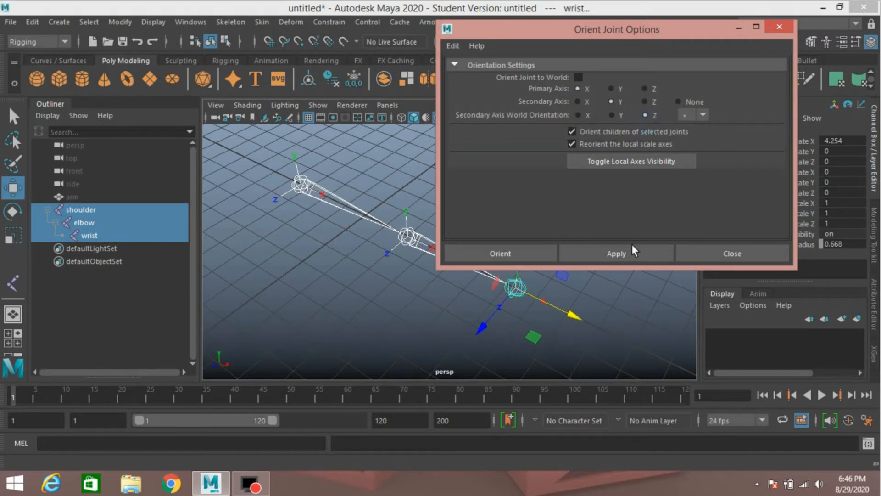
{"action": "left_click", "coordinate": [597, 252]}
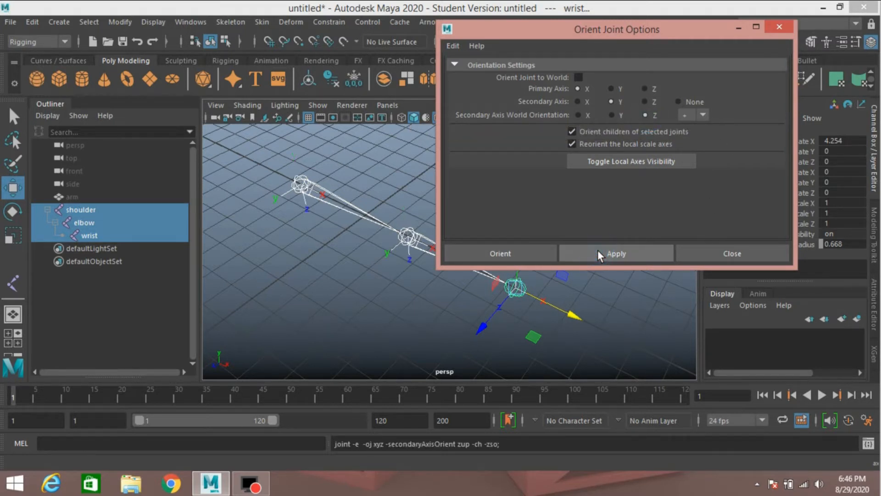
{"action": "left_click", "coordinate": [738, 28]}
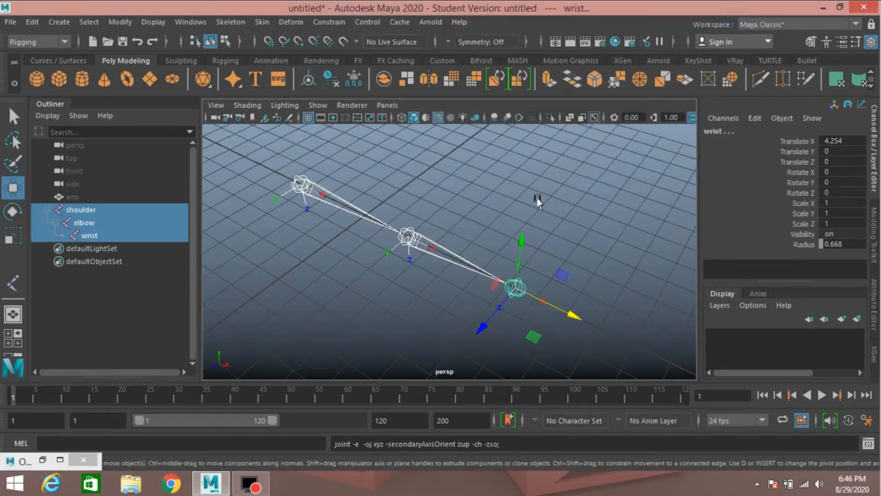
Inspect the reoriented axes along the chain and select only the wrist joint.
{"action": "left_click_drag", "start_coordinate": [575, 209], "coordinate": [479, 251], "text": "alt"}
{"action": "scroll", "coordinate": [494, 246], "scroll_direction": "down", "scroll_amount": 3}
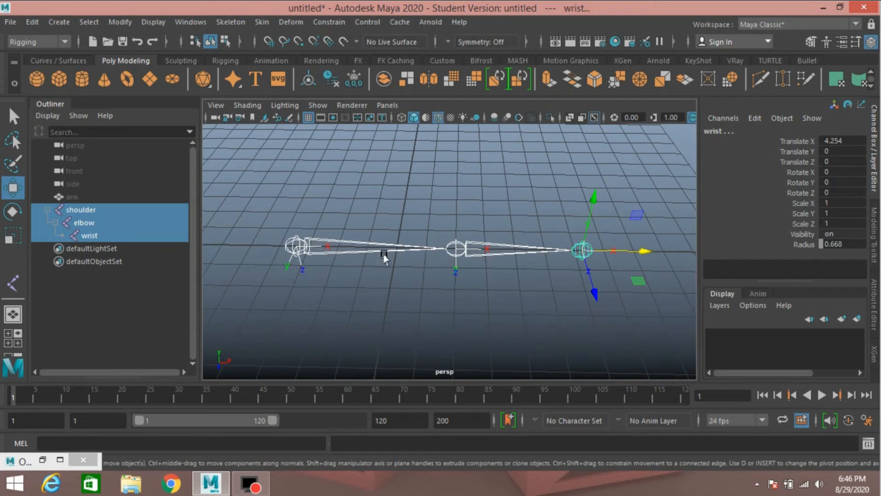
{"action": "left_click_drag", "start_coordinate": [394, 251], "coordinate": [354, 281], "text": "alt"}
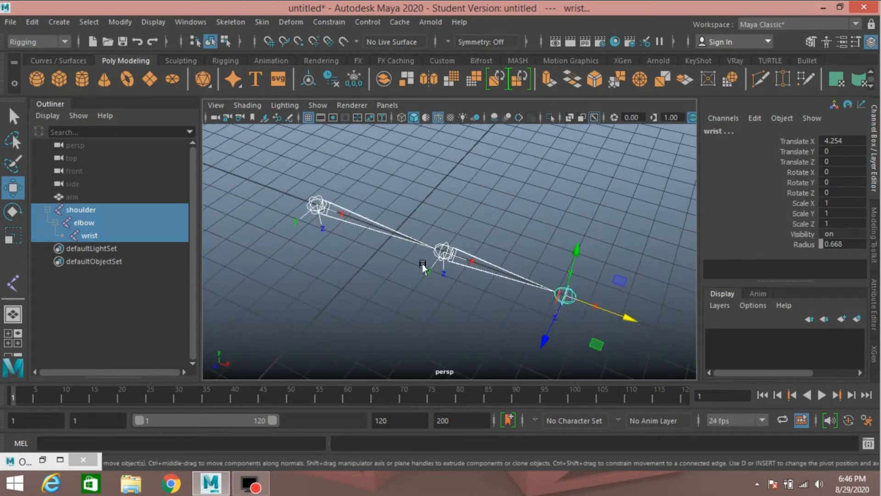
{"action": "middle_click_drag", "start_coordinate": [424, 267], "coordinate": [375, 248], "text": "alt"}
{"action": "left_click", "coordinate": [514, 273]}
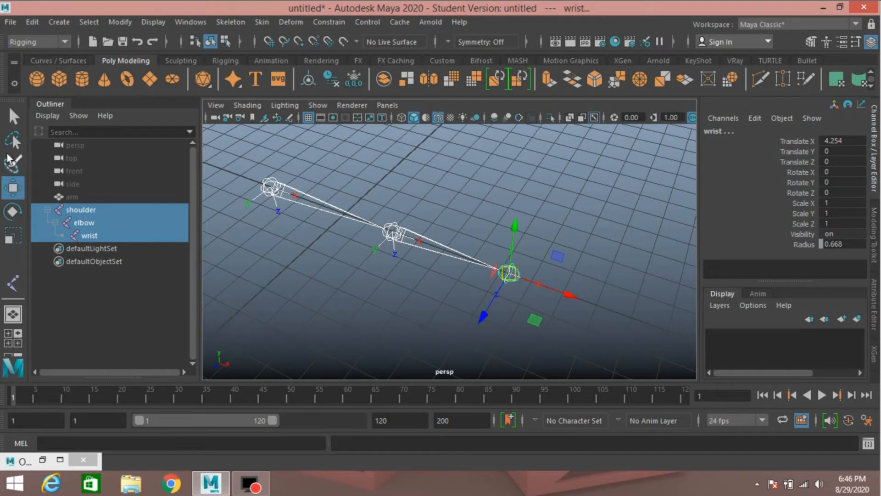
{"action": "left_click", "coordinate": [12, 116]}
{"action": "left_click", "coordinate": [510, 275]}
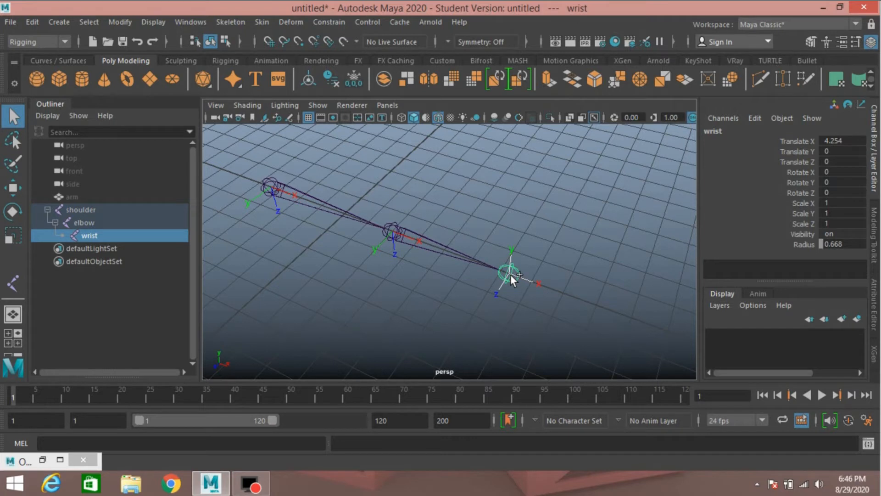
{"action": "right_click", "coordinate": [512, 275], "text": "ctrl+shift"}
{"action": "mouse_move", "coordinate": [510, 236]}
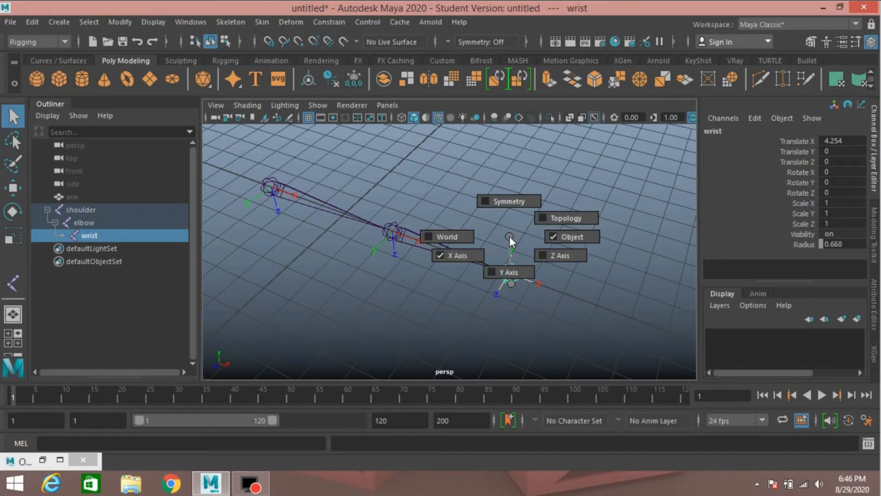
{"action": "left_click", "coordinate": [442, 239]}
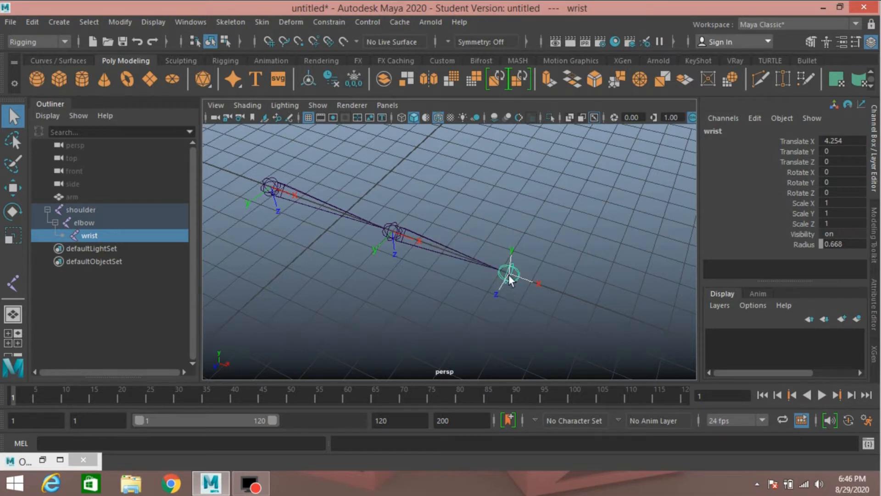
Duplicate the wrist joint and move the copy outward along X to a Translate X of about 6.72.
{"action": "key", "text": "ctrl+d"}
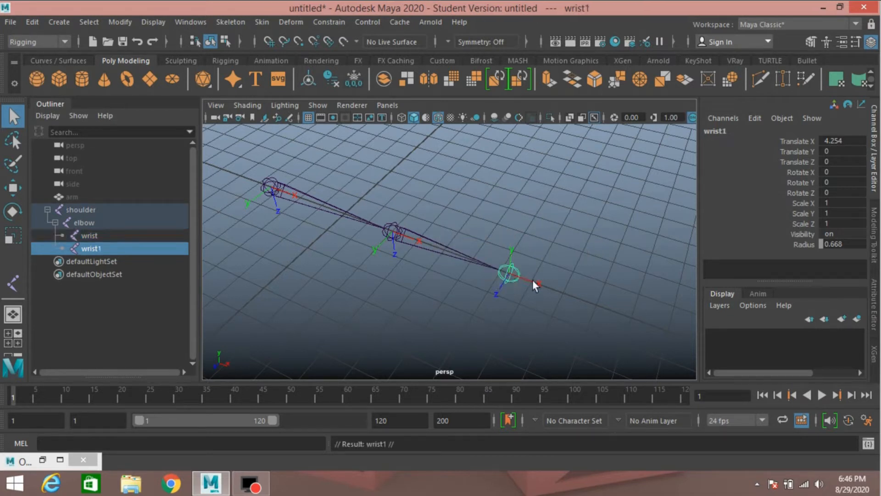
{"action": "left_click", "coordinate": [14, 188]}
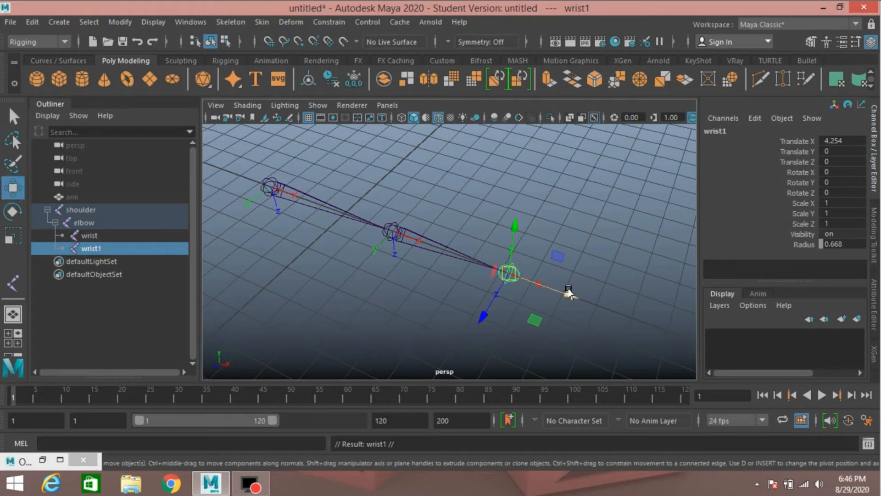
{"action": "left_click_drag", "start_coordinate": [572, 292], "coordinate": [653, 337]}
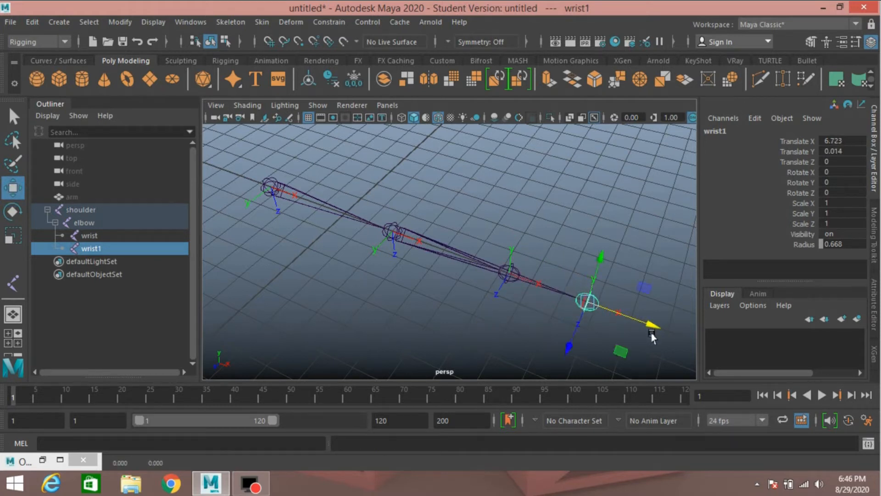
Parent the duplicated end joint under the original wrist joint.
{"action": "left_click", "coordinate": [504, 280], "text": "shift"}
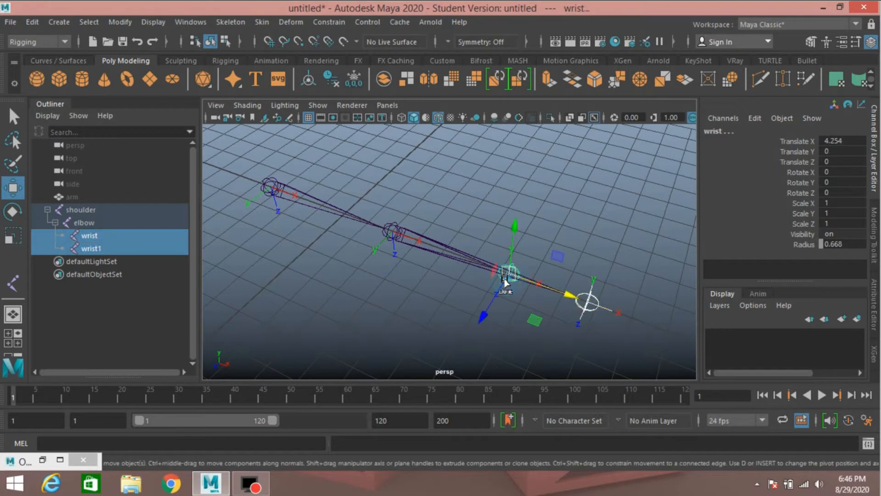
{"action": "key", "text": "p"}
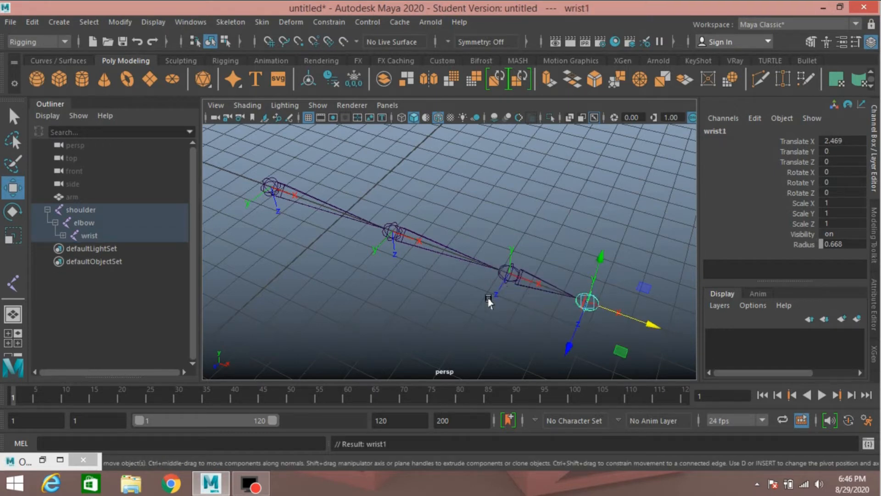
{"action": "middle_click_drag", "start_coordinate": [519, 294], "coordinate": [497, 295], "text": "alt"}
{"action": "left_click_drag", "start_coordinate": [496, 295], "coordinate": [478, 296], "text": "alt"}
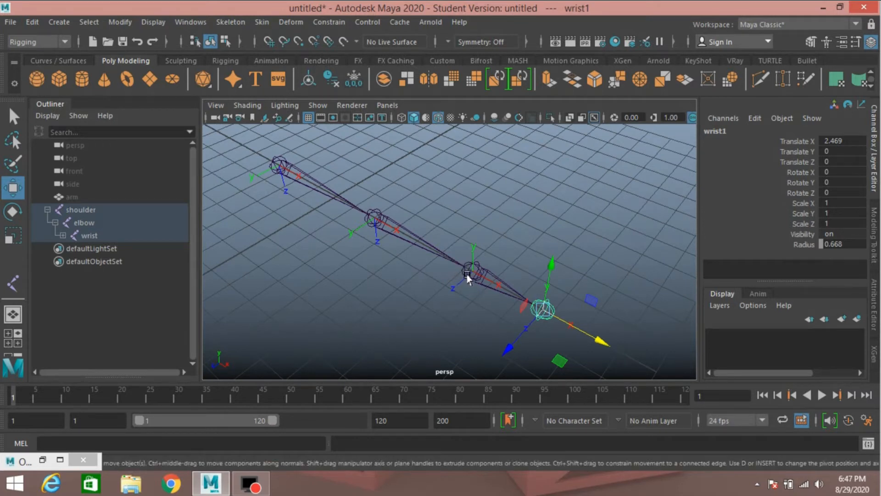
Orient the wrist joint with primary axis X, secondary axis Y and secondary axis world orientation Z.
{"action": "left_click", "coordinate": [468, 274]}
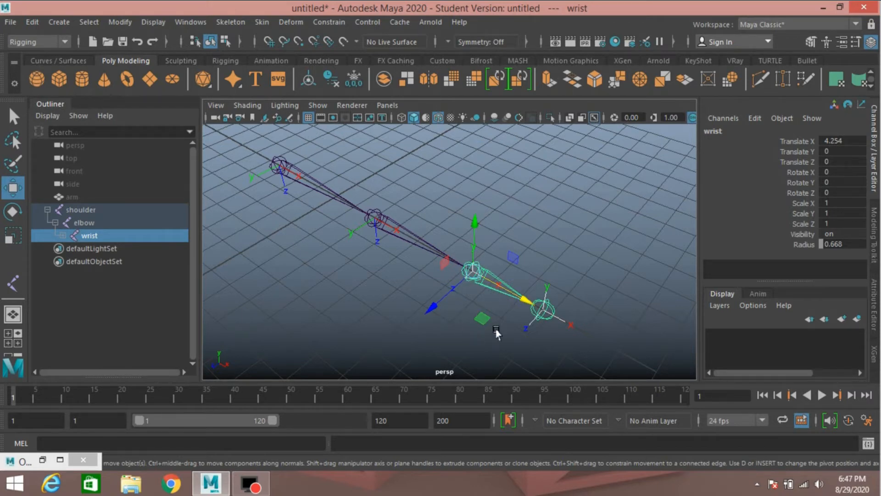
{"action": "left_click_drag", "start_coordinate": [496, 331], "coordinate": [498, 276], "text": "alt"}
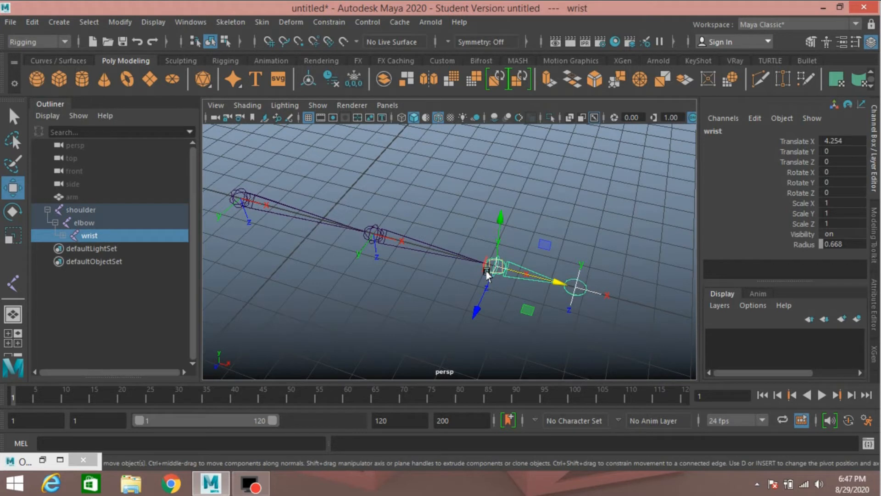
{"action": "double_click", "coordinate": [24, 456]}
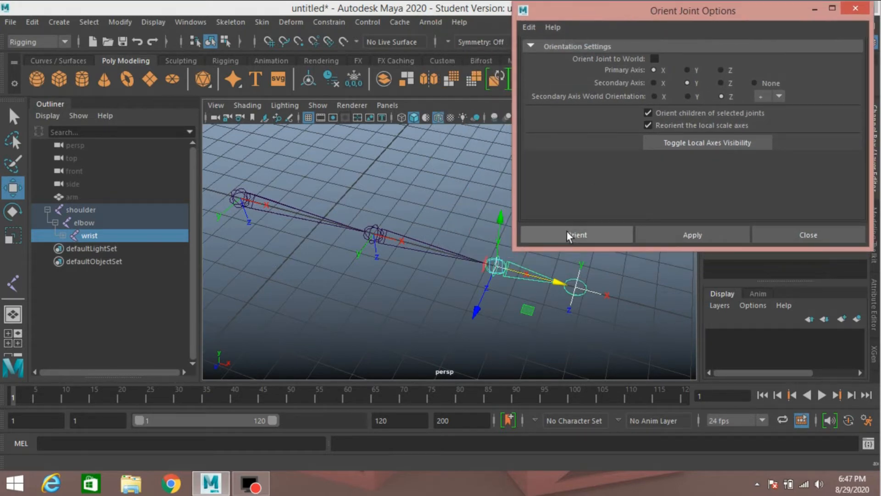
{"action": "left_click", "coordinate": [568, 232]}
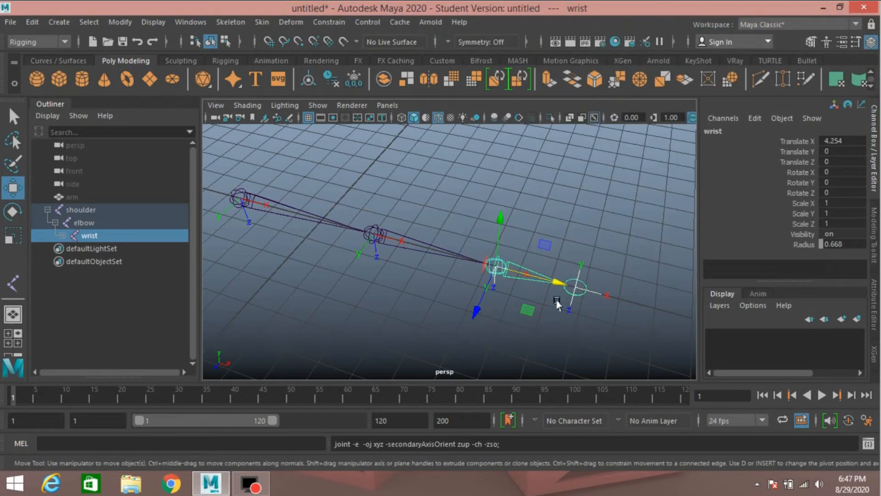
Delete the extra end joint beyond the wrist.
{"action": "left_click_drag", "start_coordinate": [560, 273], "coordinate": [478, 262], "text": "alt"}
{"action": "left_click_drag", "start_coordinate": [606, 334], "coordinate": [536, 250]}
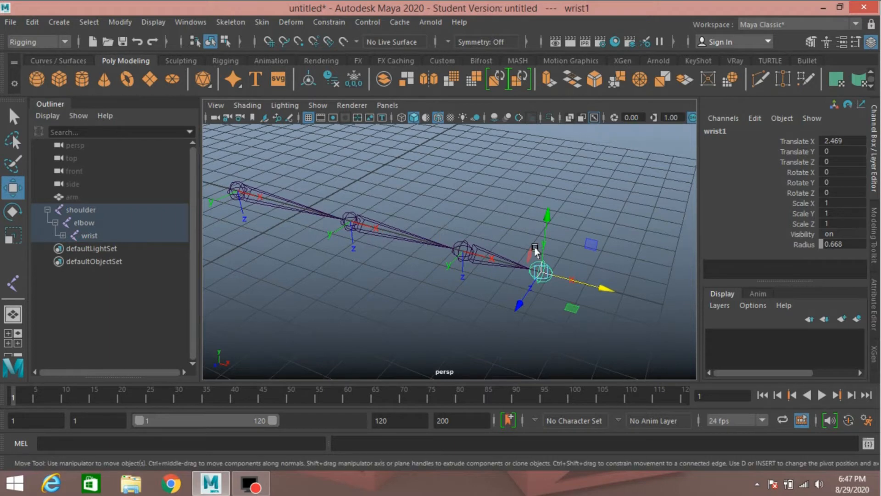
{"action": "key", "text": "Delete"}
{"action": "scroll", "coordinate": [408, 283], "scroll_direction": "down", "scroll_amount": 2}
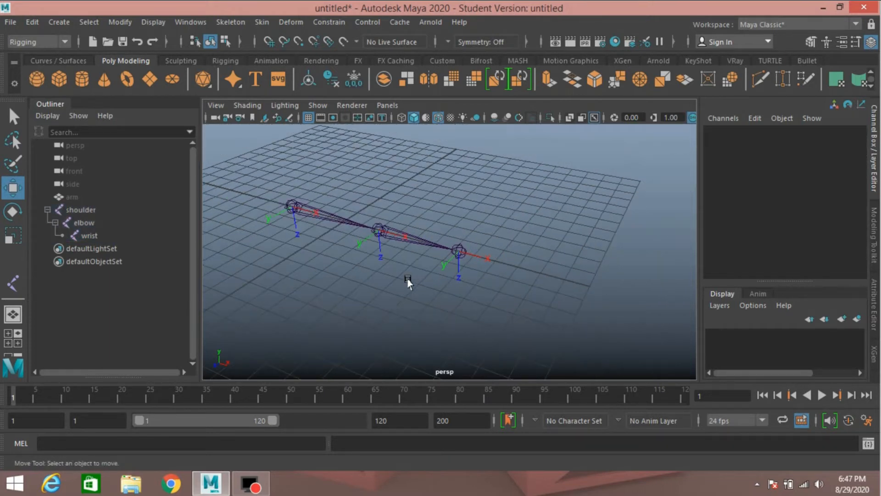
Collapse the shoulder hierarchy in the Outliner and duplicate the whole shoulder joint chain.
{"action": "left_click_drag", "start_coordinate": [408, 281], "coordinate": [439, 288], "text": "alt"}
{"action": "middle_click_drag", "start_coordinate": [439, 288], "coordinate": [460, 324], "text": "alt"}
{"action": "scroll", "coordinate": [460, 296], "scroll_direction": "up", "scroll_amount": 3}
{"action": "left_click", "coordinate": [378, 238]}
{"action": "middle_click_drag", "start_coordinate": [431, 228], "coordinate": [400, 230], "text": "alt"}
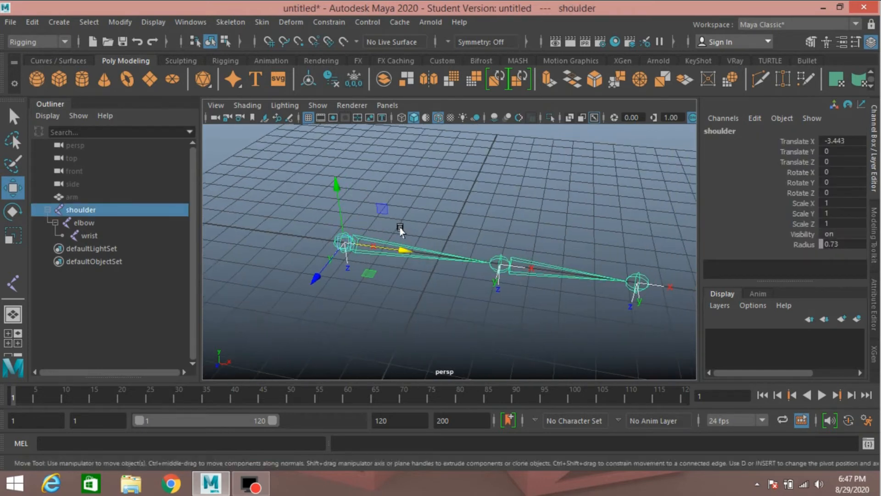
{"action": "mouse_move", "coordinate": [400, 230]}
{"action": "left_mouse_down", "text": "alt"}
{"action": "mouse_move", "coordinate": [387, 243]}
{"action": "mouse_move", "coordinate": [410, 243]}
{"action": "mouse_move", "coordinate": [403, 234]}
{"action": "left_mouse_up", "text": "alt"}
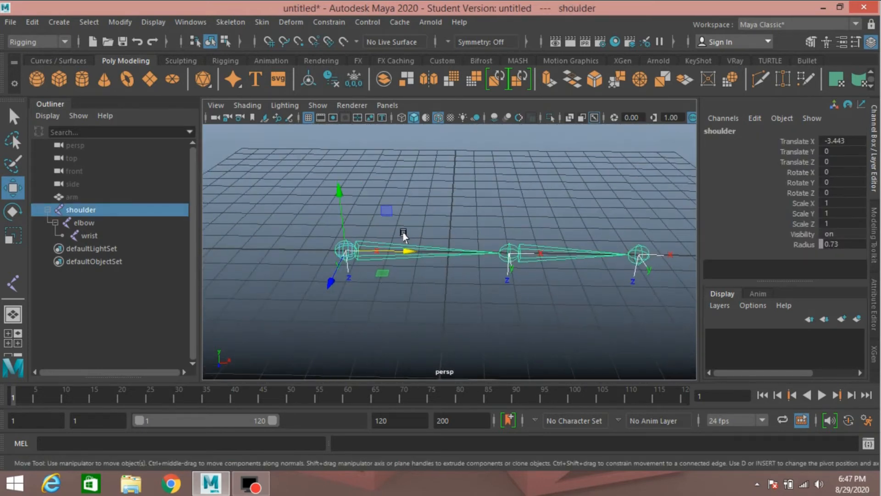
{"action": "left_click", "coordinate": [46, 210]}
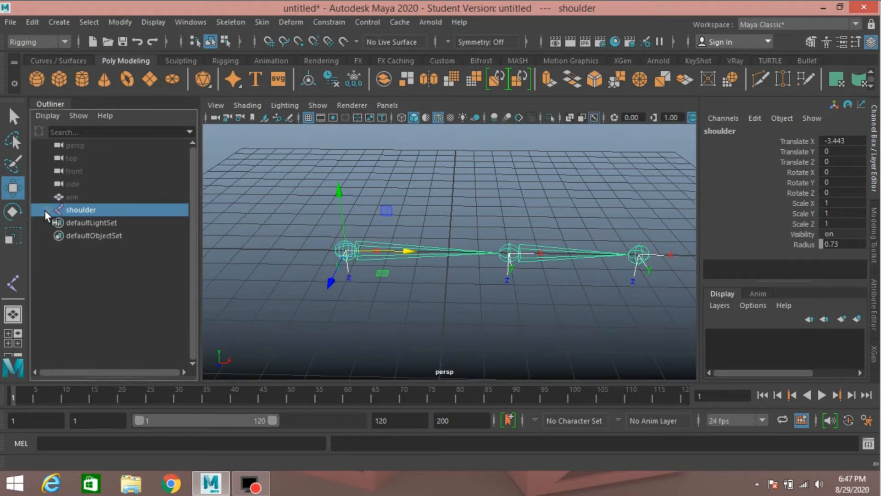
{"action": "key", "text": "ctrl+d"}
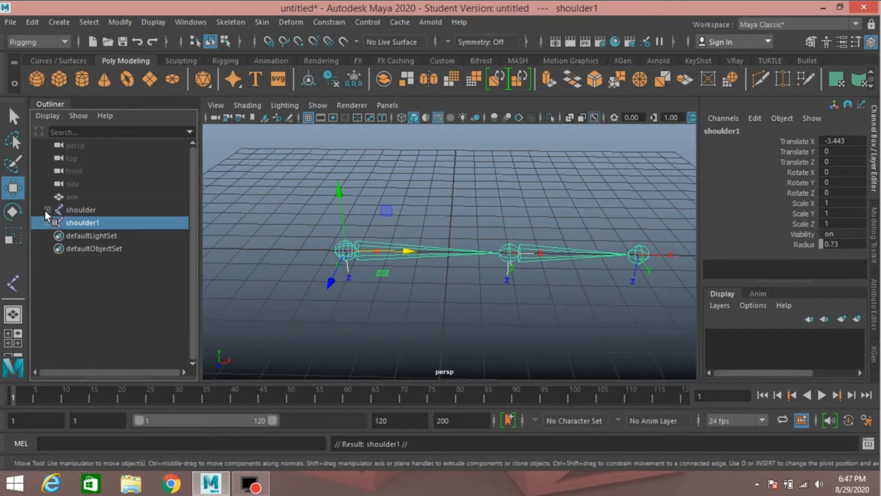
Duplicate the whole shoulder joint chain once more.
{"action": "key", "text": "ctrl+d"}
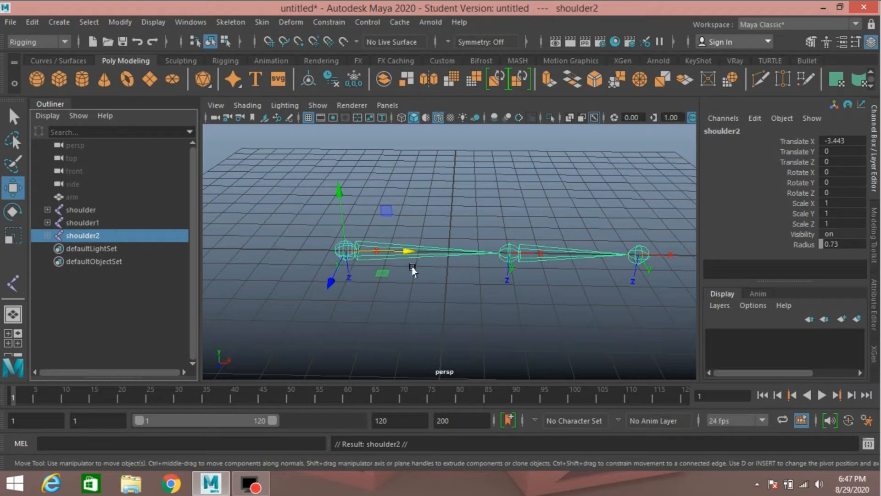
{"action": "left_click_drag", "start_coordinate": [465, 288], "coordinate": [469, 289], "text": "alt"}
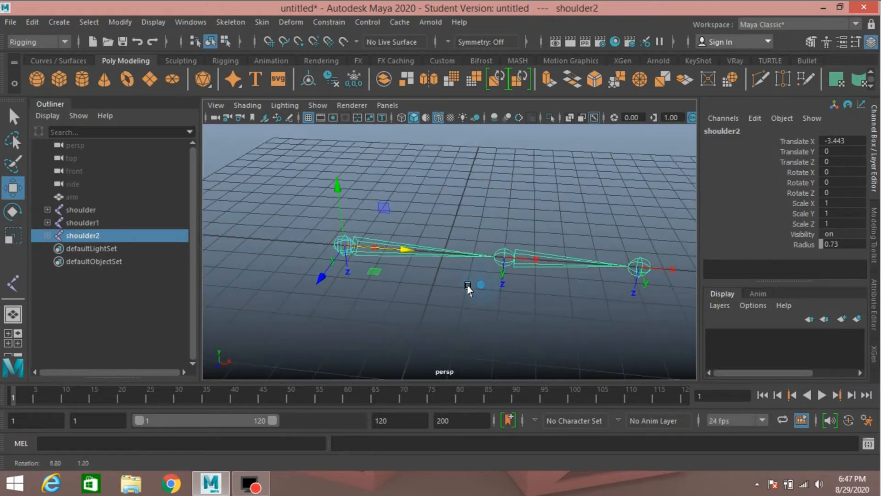
Rename the joints of the first duplicated chain shoulder_Fk, elbow_Fk and wrist_Fk.
{"action": "left_click", "coordinate": [48, 223]}
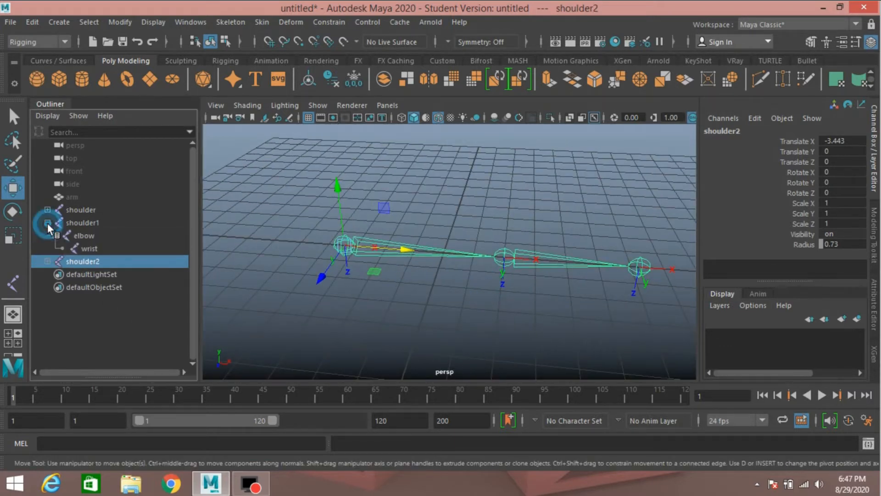
{"action": "double_click", "coordinate": [82, 223]}
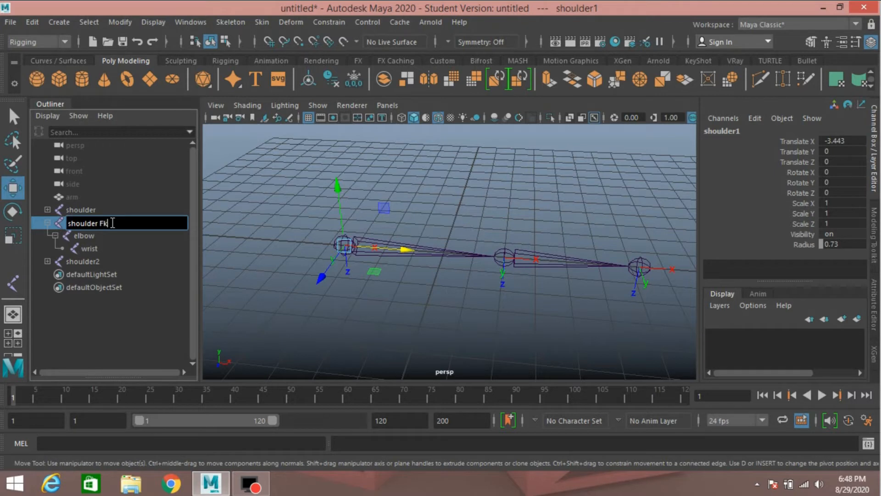
{"action": "left_click_drag", "start_coordinate": [112, 223], "coordinate": [104, 224]}
{"action": "left_click", "coordinate": [104, 239]}
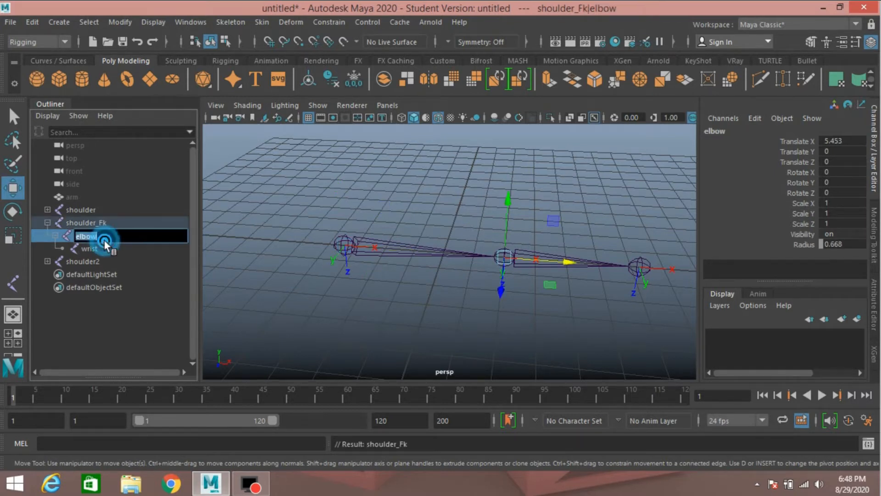
{"action": "double_click", "coordinate": [110, 237]}
{"action": "type", "text": "Fk"}
{"action": "left_click", "coordinate": [112, 250]}
{"action": "double_click", "coordinate": [112, 249]}
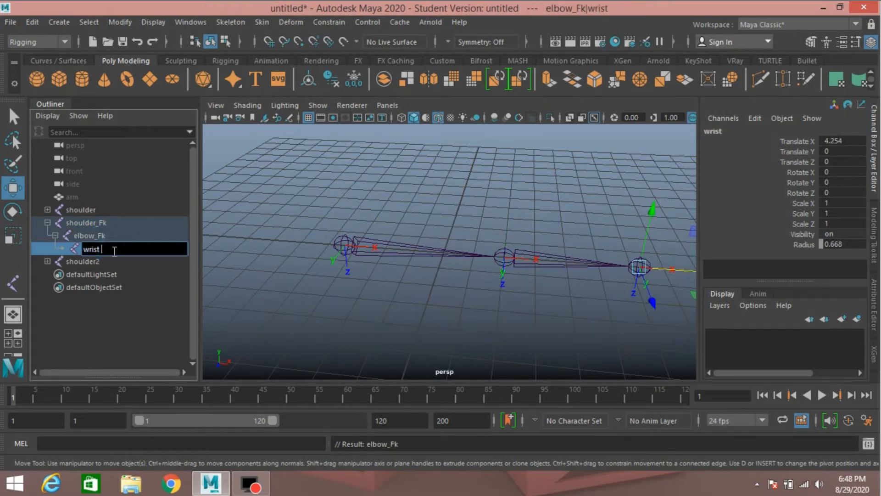
{"action": "type", "text": "Fk"}
{"action": "key", "text": "Return"}
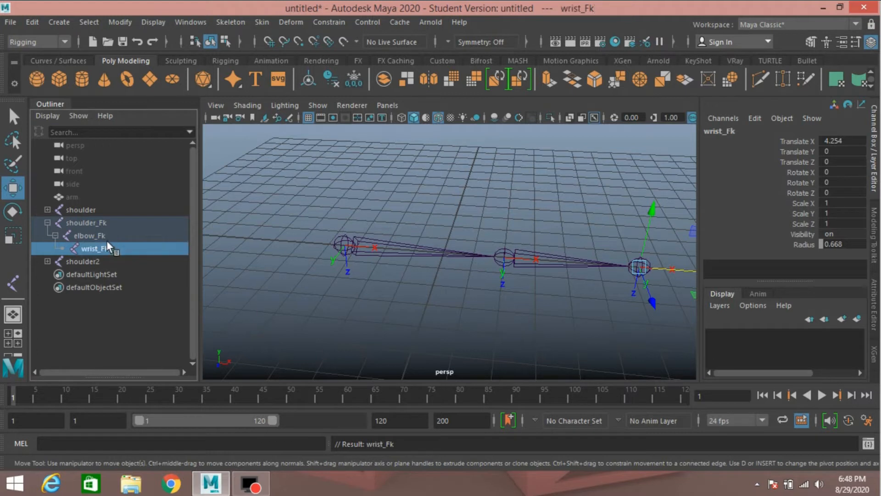
Rename the joints of the original chain shoulder_ik, elbow_ik and wrist_ik.
{"action": "left_click", "coordinate": [48, 210]}
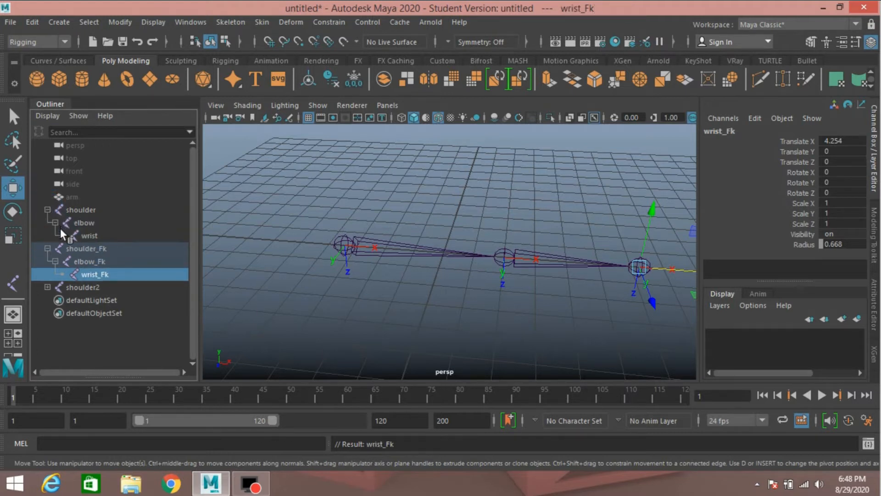
{"action": "left_click", "coordinate": [90, 210]}
{"action": "double_click", "coordinate": [122, 210]}
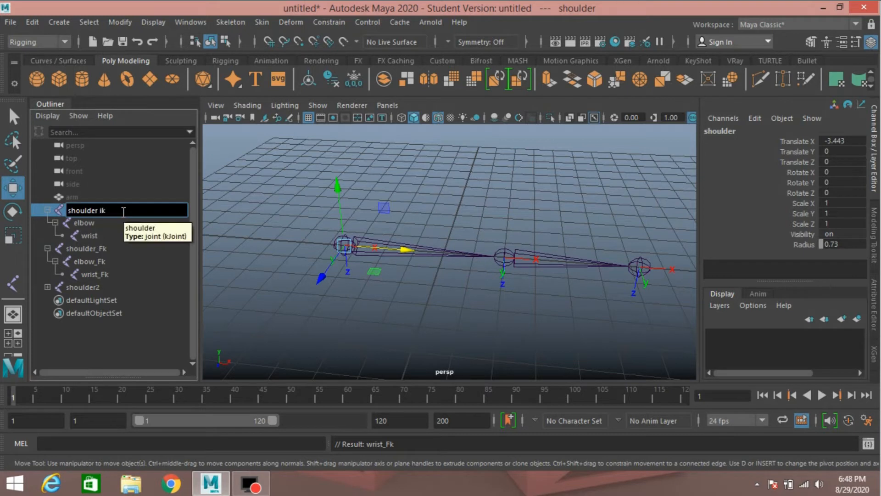
{"action": "type", "text": "ik"}
{"action": "left_click_drag", "start_coordinate": [122, 210], "coordinate": [101, 212]}
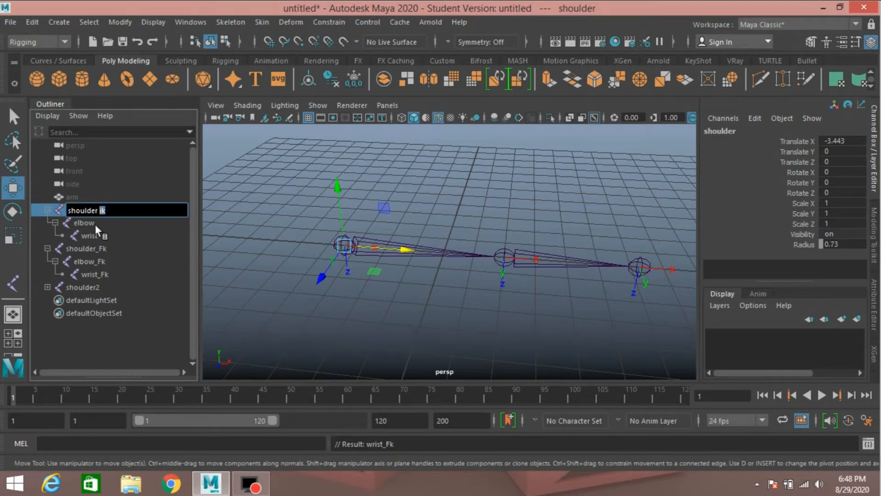
{"action": "double_click", "coordinate": [95, 224]}
{"action": "left_click", "coordinate": [103, 224]}
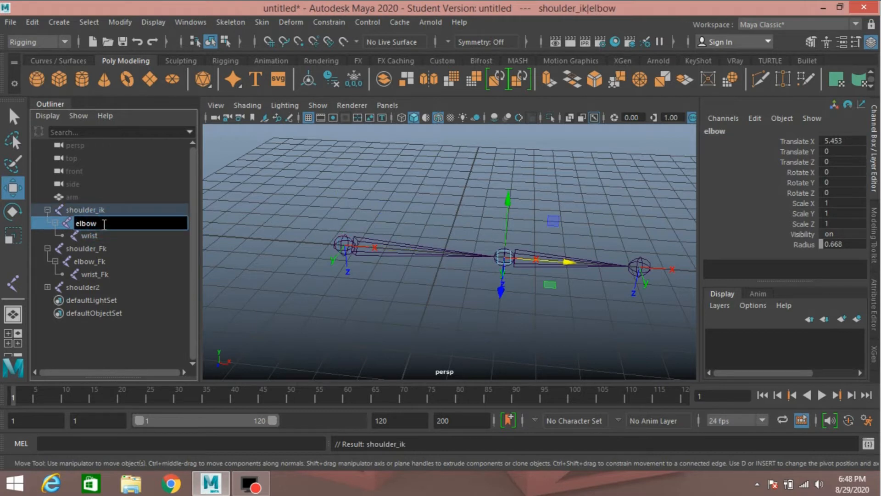
{"action": "type", "text": "ik"}
{"action": "key", "text": "Return"}
{"action": "double_click", "coordinate": [111, 236]}
{"action": "type", "text": "_"}
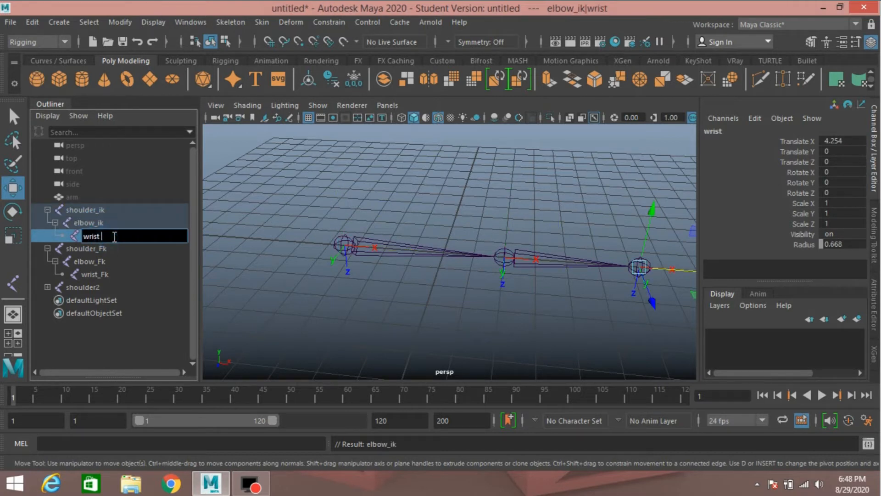
{"action": "key", "text": "Return"}
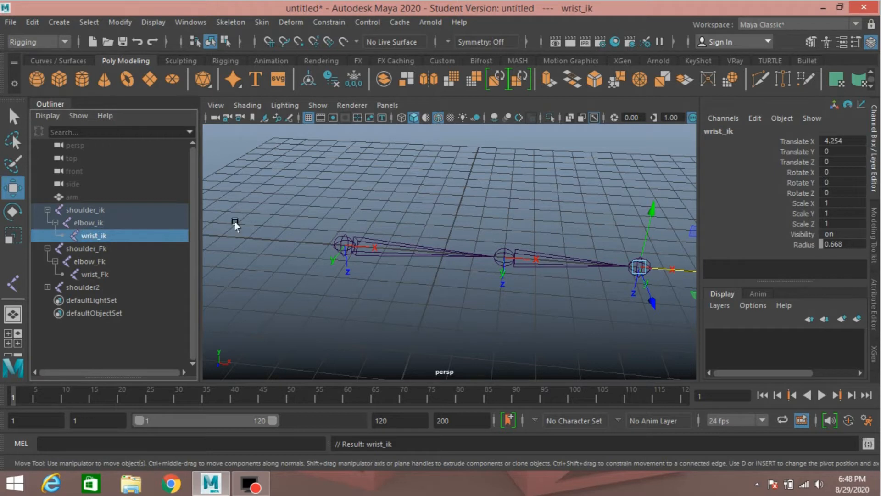
Expand the second duplicated chain in the Outliner and rename its root joint shoulder.
{"action": "left_click", "coordinate": [48, 287]}
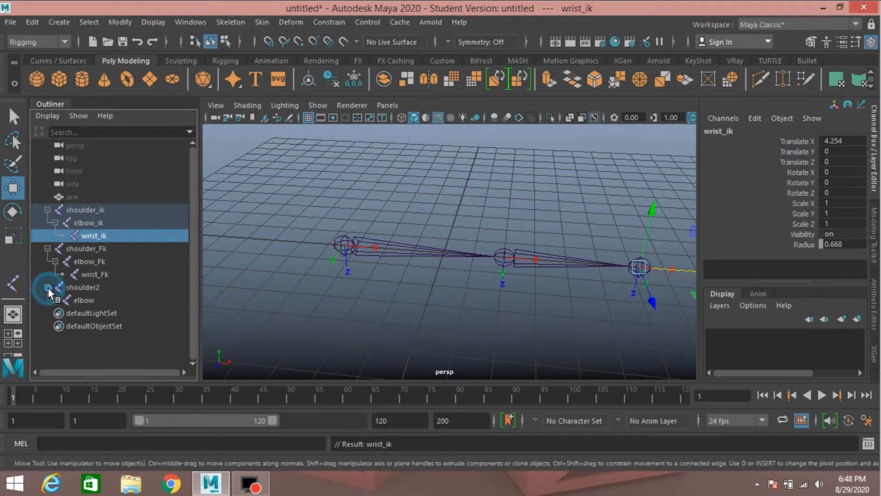
{"action": "left_click", "coordinate": [54, 299]}
{"action": "double_click", "coordinate": [103, 288]}
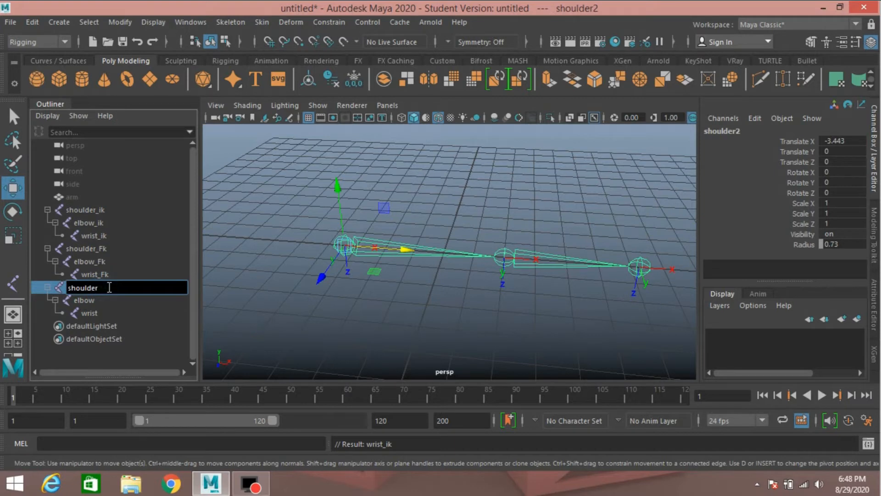
{"action": "key", "text": "Return"}
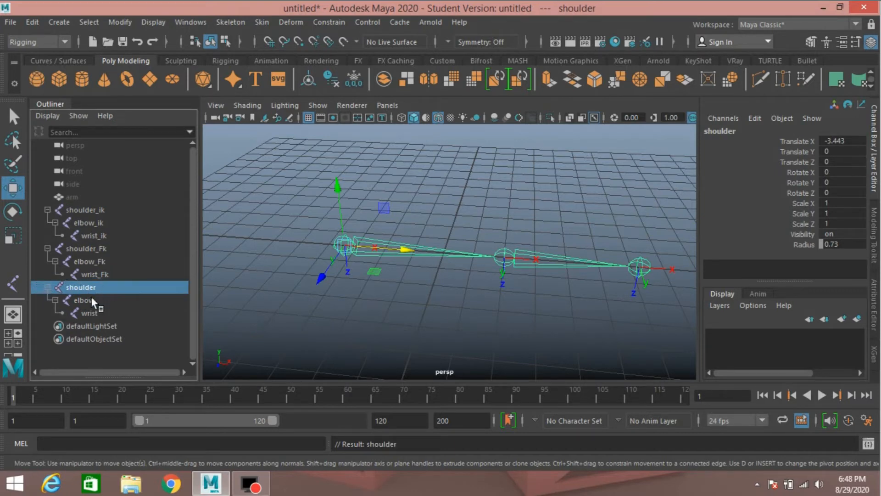
{"action": "left_click_drag", "start_coordinate": [353, 285], "coordinate": [346, 251], "text": "alt"}
{"action": "mouse_move", "coordinate": [401, 246]}
{"action": "left_mouse_down", "text": "alt"}
{"action": "mouse_move", "coordinate": [368, 243]}
{"action": "mouse_move", "coordinate": [390, 252]}
{"action": "left_mouse_up", "text": "alt"}
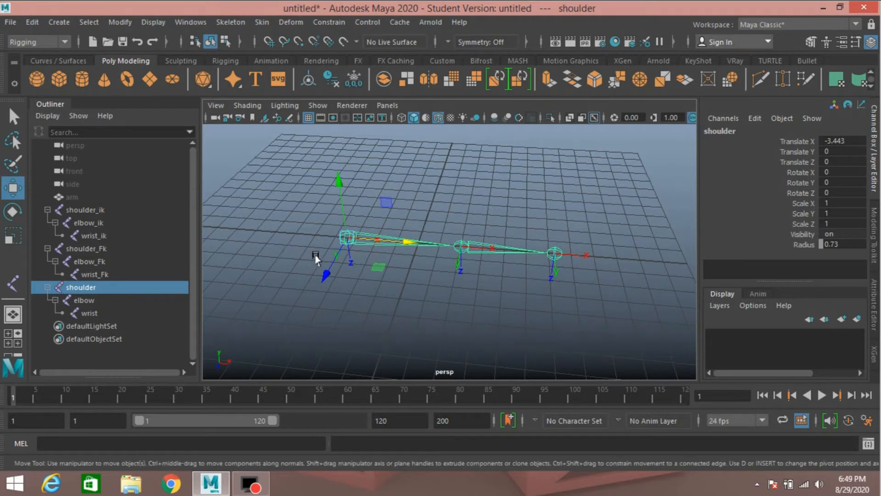
{"action": "left_click", "coordinate": [62, 26]}
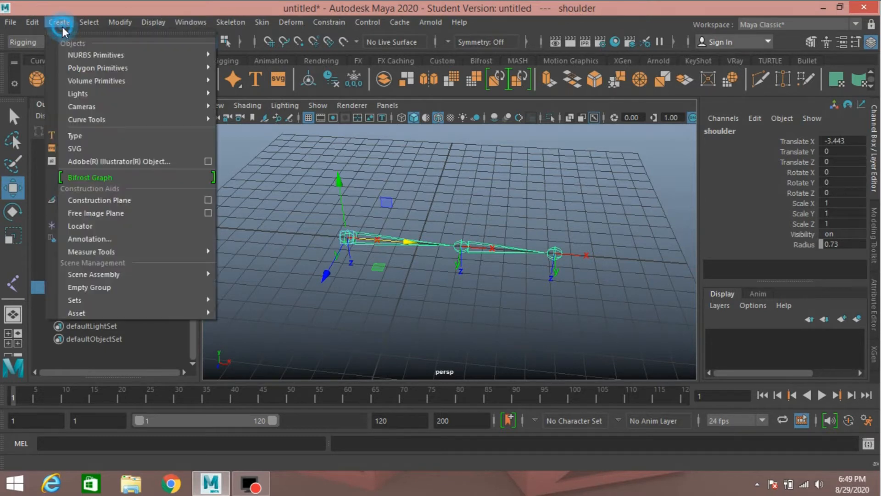
{"action": "left_click", "coordinate": [139, 57]}
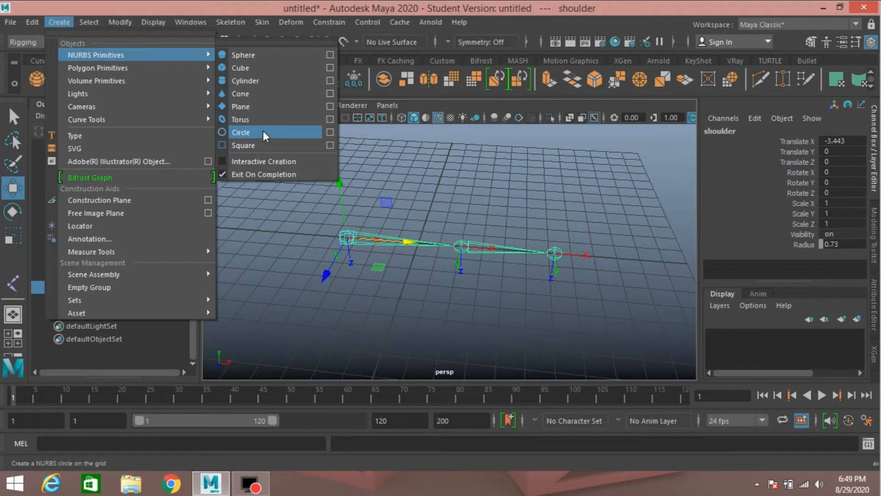
{"action": "left_click", "coordinate": [199, 3]}
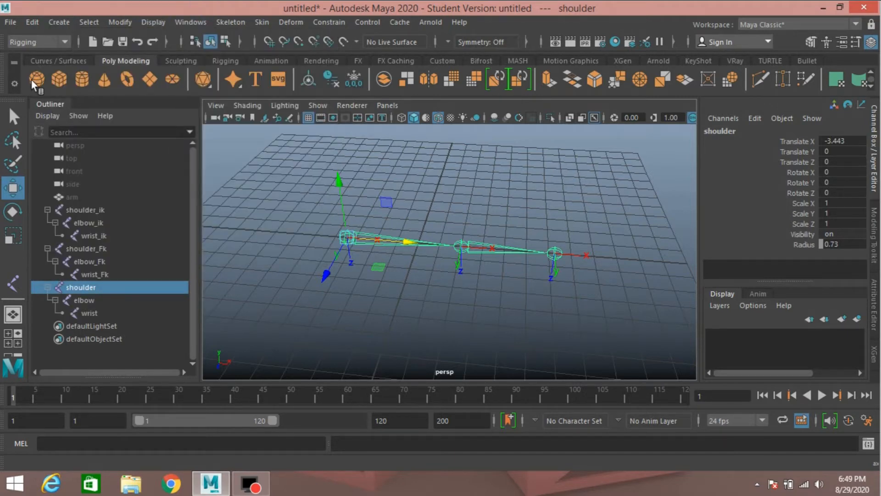
Activate the CV Curve Tool with the curve degree set to 1 Linear.
{"action": "left_click", "coordinate": [51, 19]}
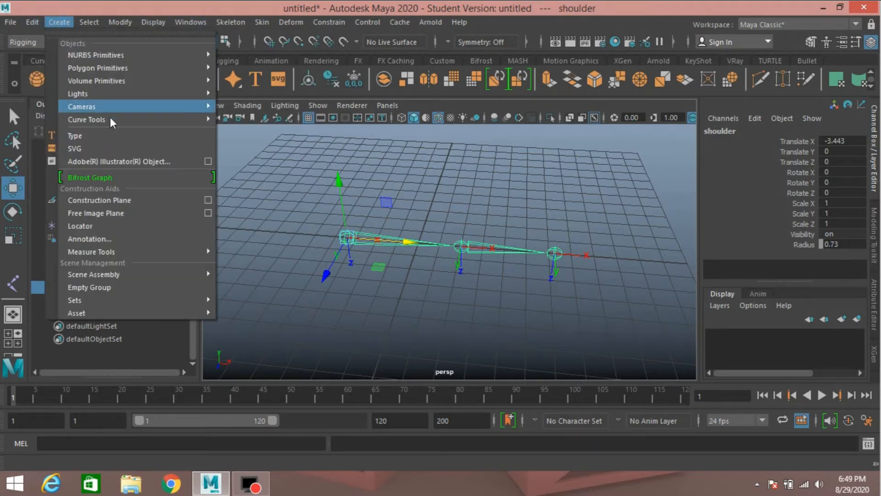
{"action": "mouse_move", "coordinate": [161, 118]}
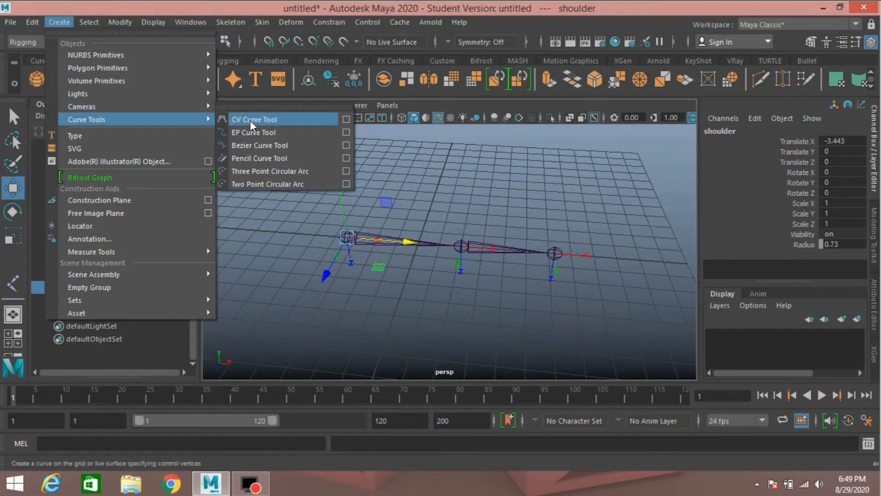
{"action": "left_click", "coordinate": [344, 119]}
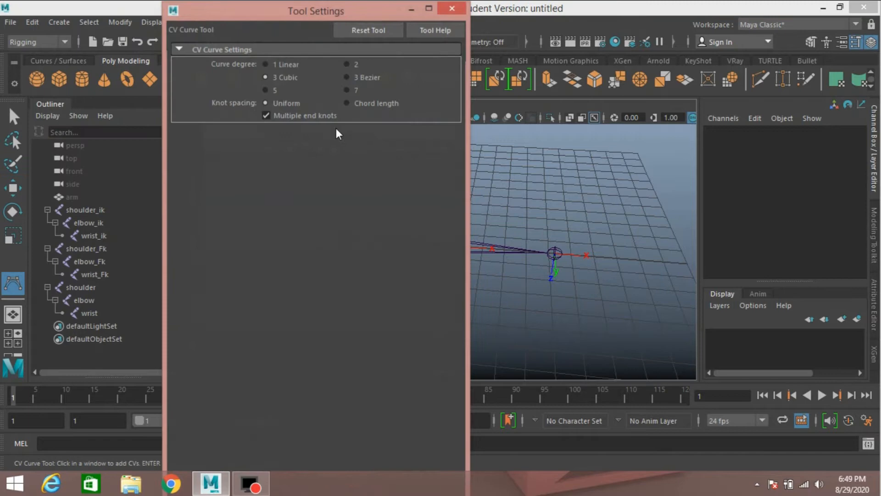
{"action": "left_click", "coordinate": [371, 30]}
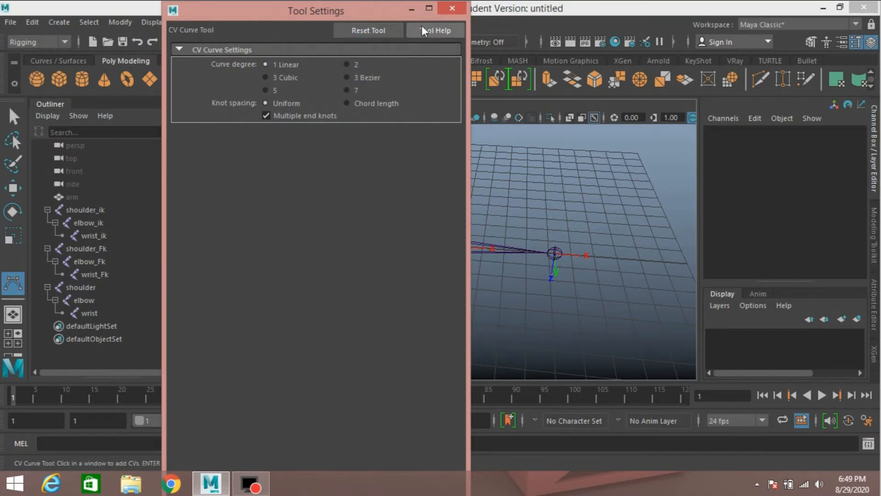
{"action": "left_click", "coordinate": [452, 9]}
In the side view, draw an open arrow-shaped curve pointing at the joints, with a grid-snapped shaft four squares long and a head three squares tall.
{"action": "key", "text": "space"}
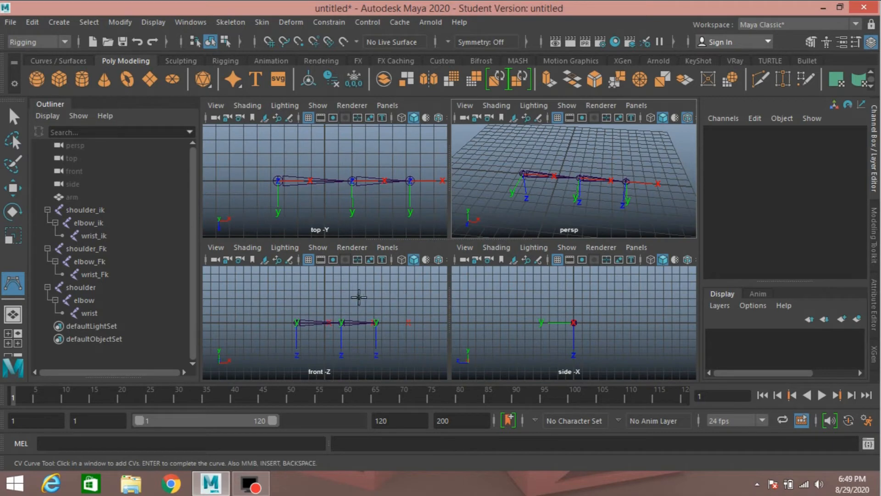
{"action": "key", "text": "space"}
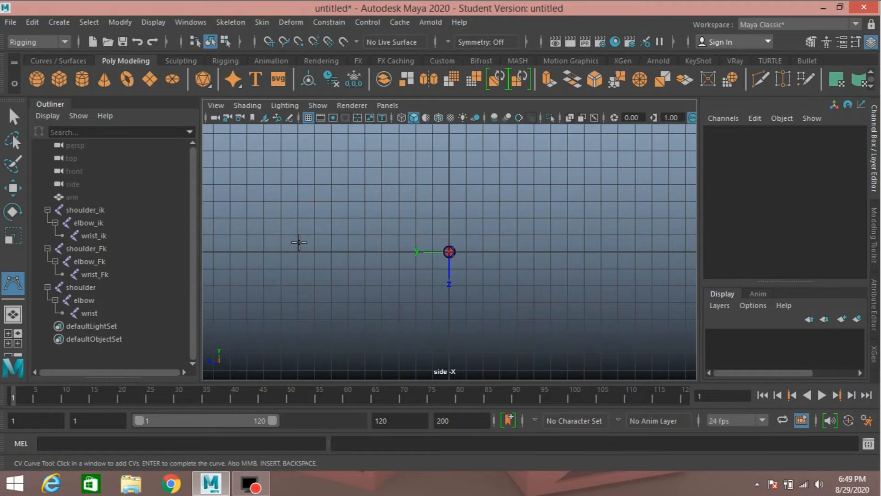
{"action": "key", "text": "x"}
{"action": "left_click", "coordinate": [298, 234]}
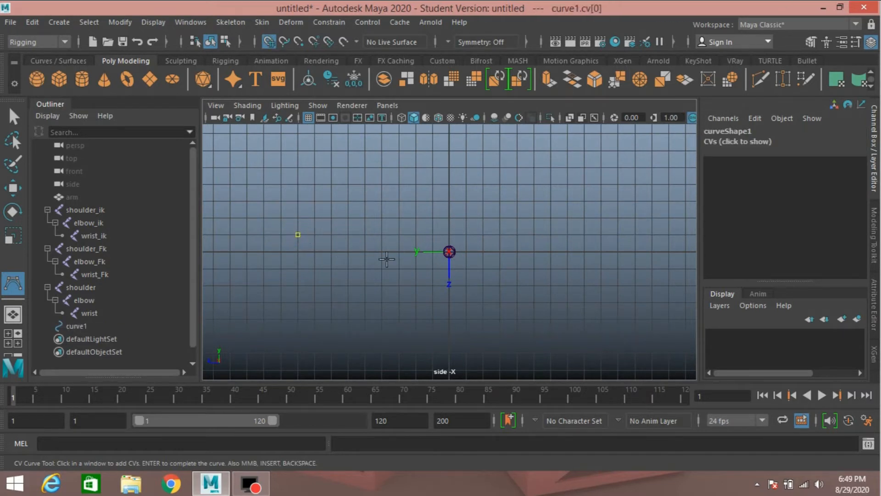
{"action": "left_click", "coordinate": [364, 234]}
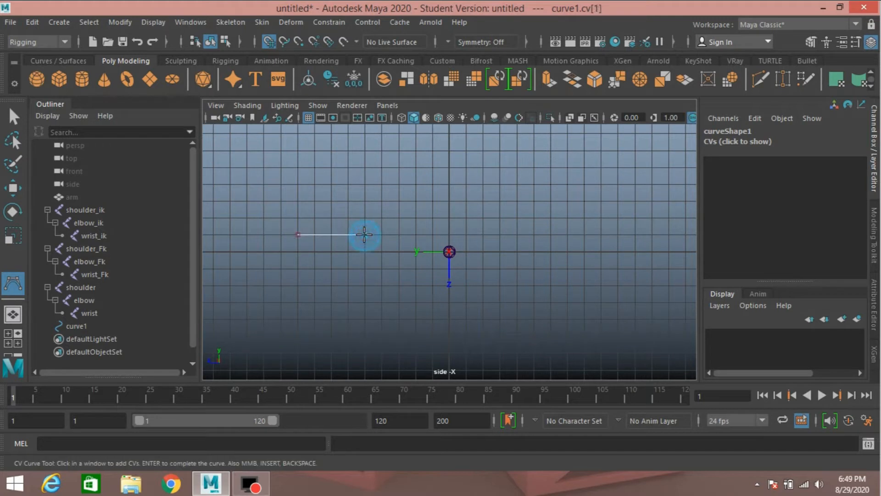
{"action": "left_click", "coordinate": [365, 218]}
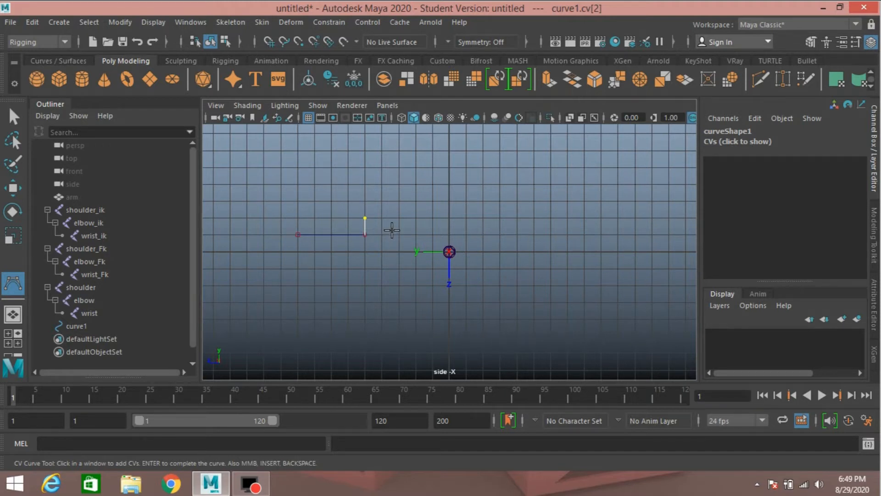
{"action": "left_click", "coordinate": [392, 230]}
{"action": "key", "text": "x"}
{"action": "left_click", "coordinate": [365, 268]}
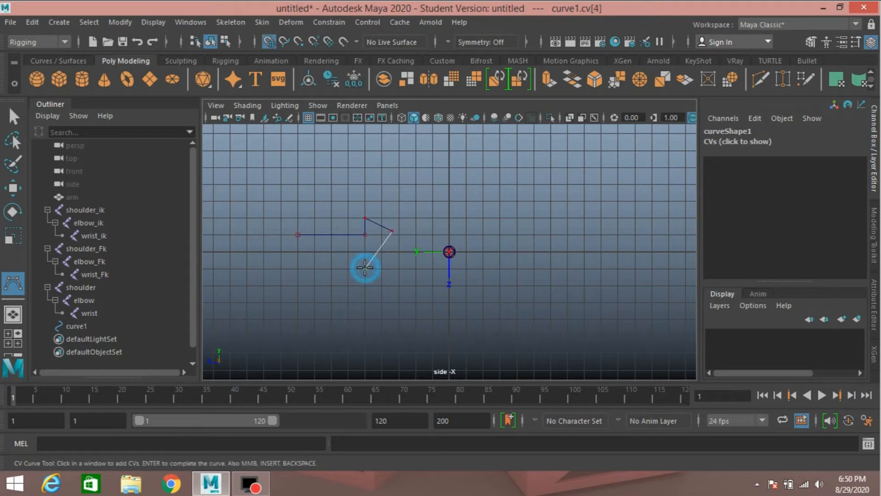
{"action": "left_click", "coordinate": [365, 252]}
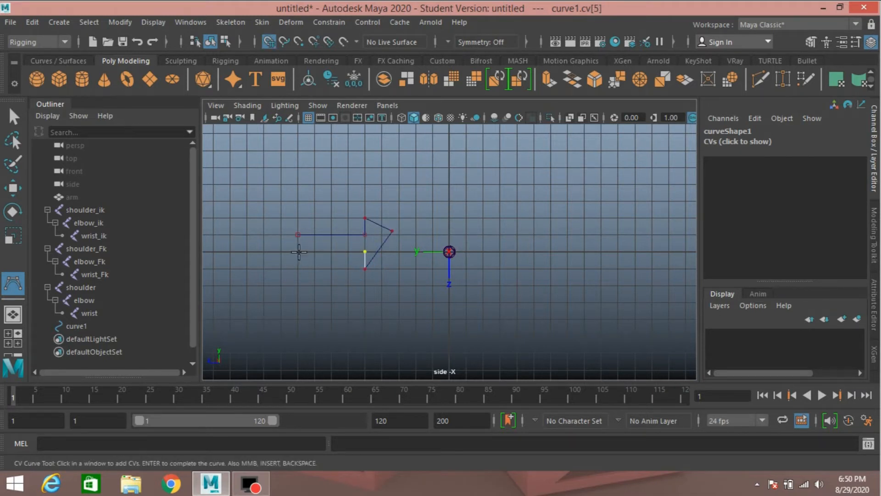
{"action": "left_click", "coordinate": [298, 251]}
{"action": "key", "text": "w"}
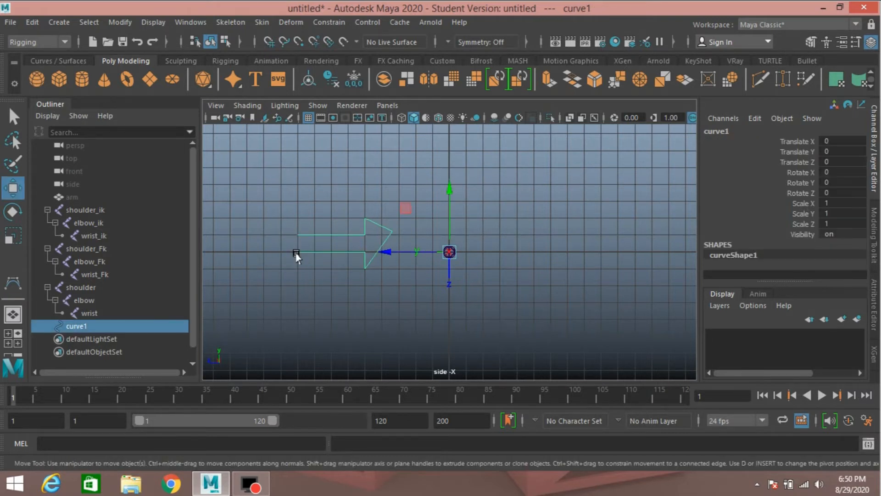
Move the arrow curve's tip control vertex down to the shaft's centreline, and return to object mode with nothing selected.
{"action": "right_click", "coordinate": [388, 232]}
{"action": "right_click_drag", "start_coordinate": [387, 230], "coordinate": [335, 166]}
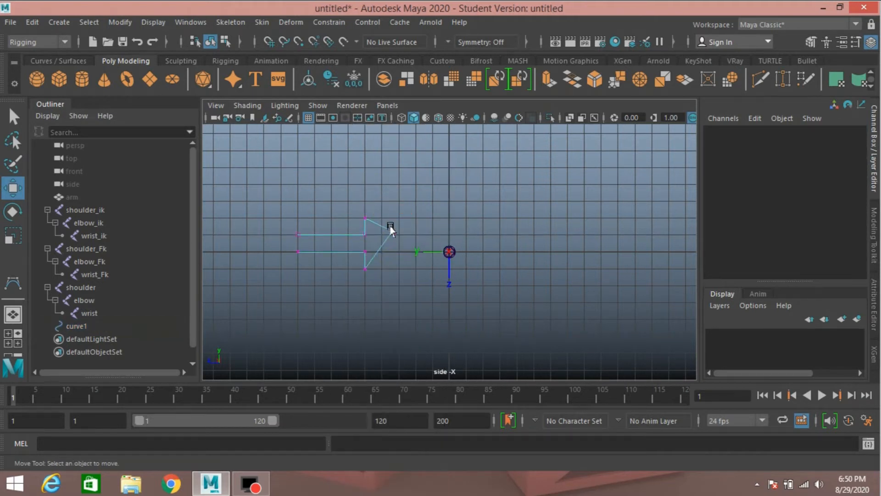
{"action": "left_click_drag", "start_coordinate": [387, 214], "coordinate": [402, 247]}
{"action": "mouse_move", "coordinate": [392, 191]}
{"action": "left_mouse_down"}
{"action": "mouse_move", "coordinate": [389, 181]}
{"action": "mouse_move", "coordinate": [393, 195]}
{"action": "left_mouse_up"}
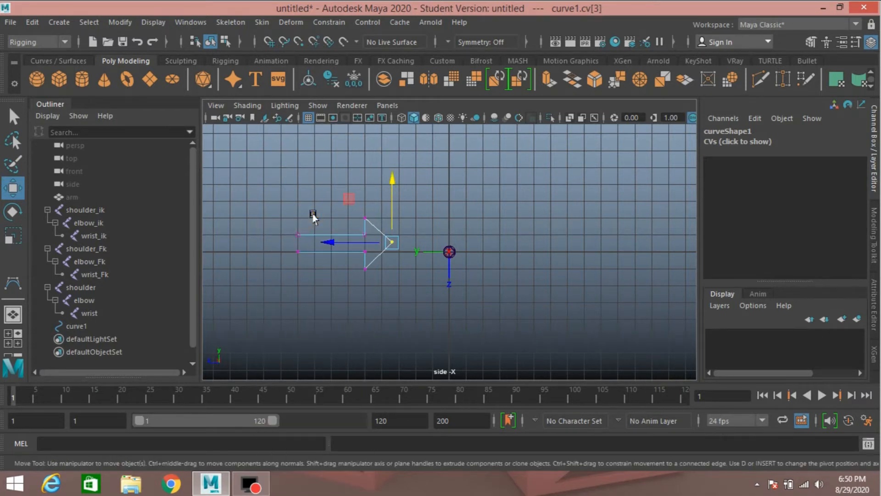
{"action": "right_click_drag", "start_coordinate": [334, 167], "coordinate": [390, 144]}
{"action": "left_click", "coordinate": [344, 177]}
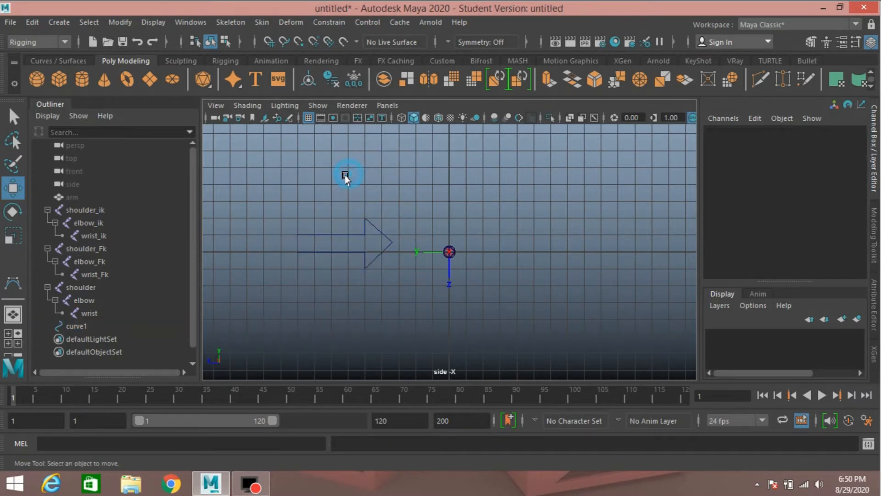
Center the pivot of the arrow curve and switch to the perspective view.
{"action": "left_click", "coordinate": [332, 235]}
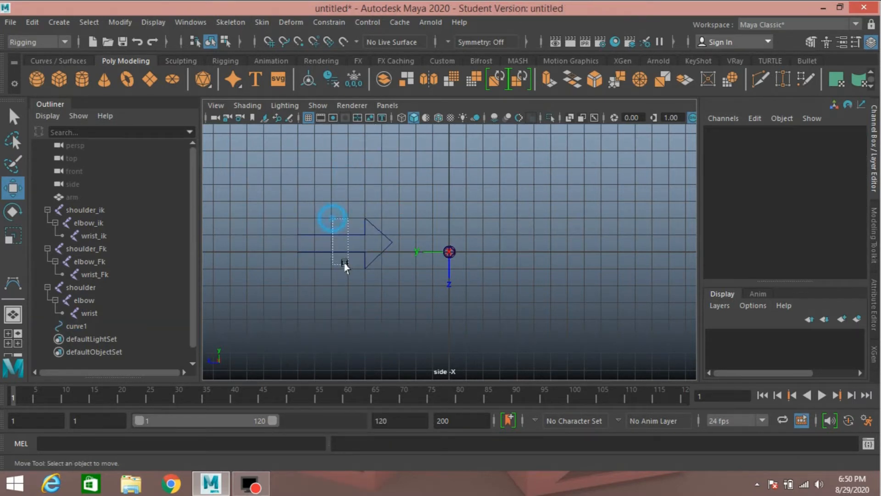
{"action": "left_click", "coordinate": [114, 23]}
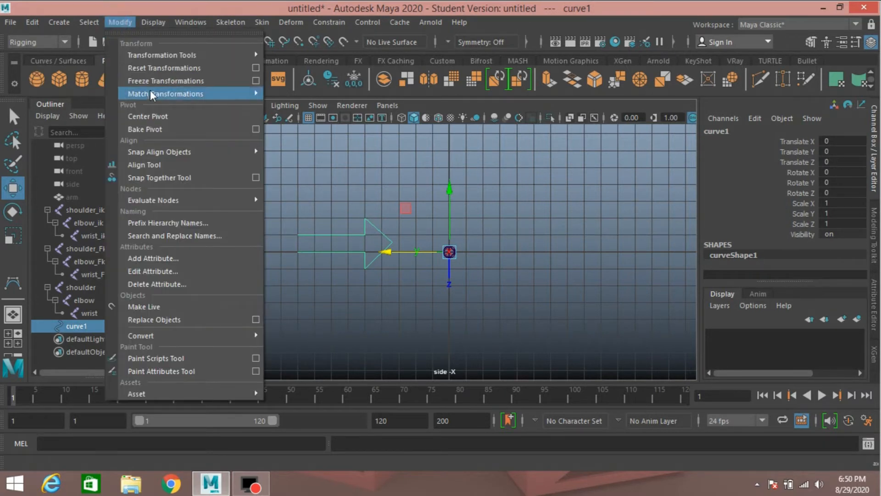
{"action": "left_click", "coordinate": [164, 119]}
{"action": "key", "text": "space"}
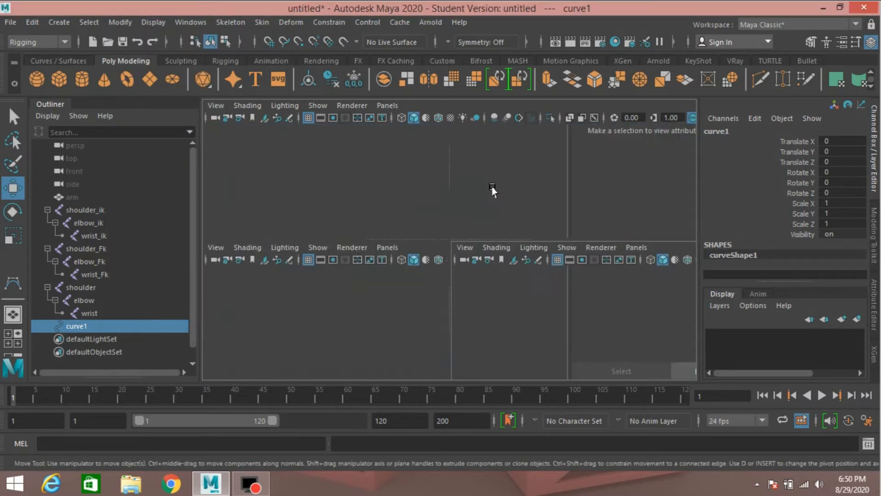
{"action": "key", "text": "space"}
{"action": "left_click_drag", "start_coordinate": [486, 257], "coordinate": [328, 275], "text": "alt"}
{"action": "left_click_drag", "start_coordinate": [463, 302], "coordinate": [477, 275], "text": "alt"}
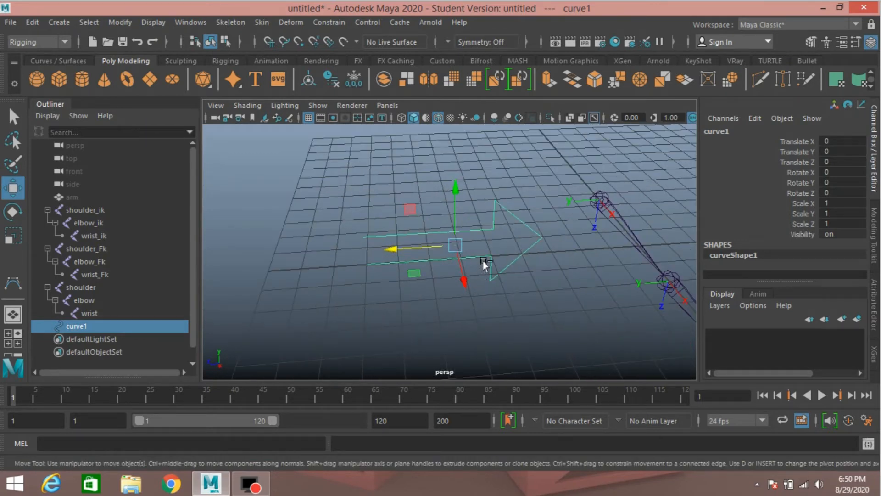
Duplicate the arrow curve and place the copy shaft to shaft with the original, at Rotate Y -180 and Translate Z about 5.44.
{"action": "key", "text": "ctrl+d"}
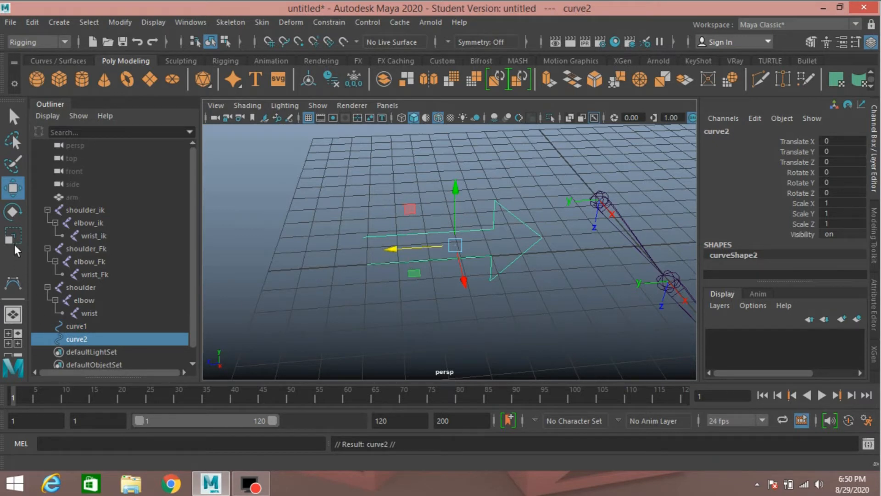
{"action": "left_click", "coordinate": [14, 219]}
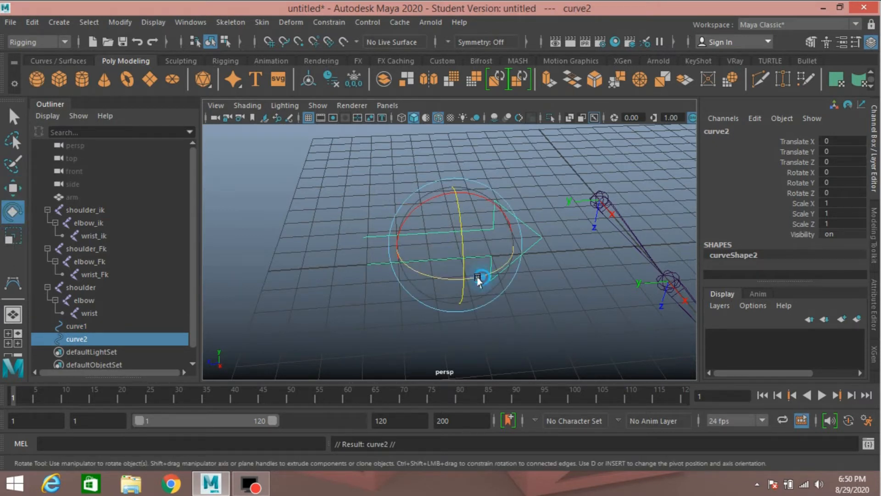
{"action": "left_click_drag", "start_coordinate": [479, 276], "coordinate": [412, 287]}
{"action": "left_click", "coordinate": [838, 182]}
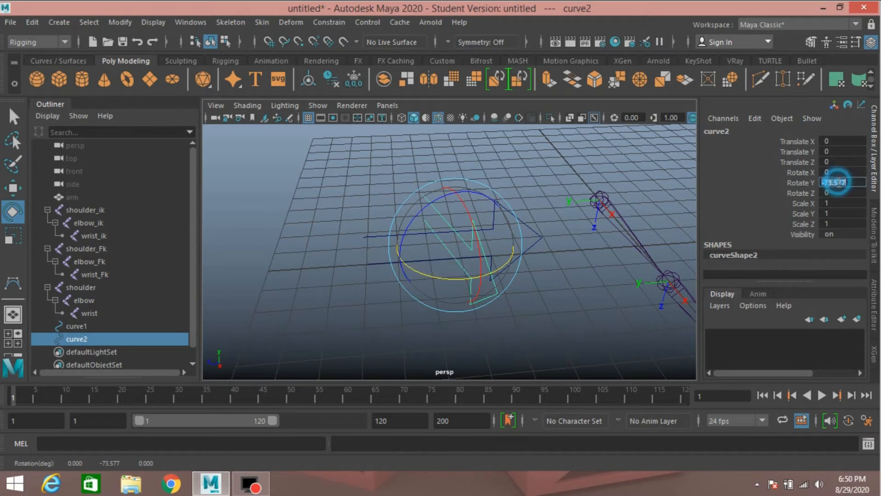
{"action": "type", "text": "-"}
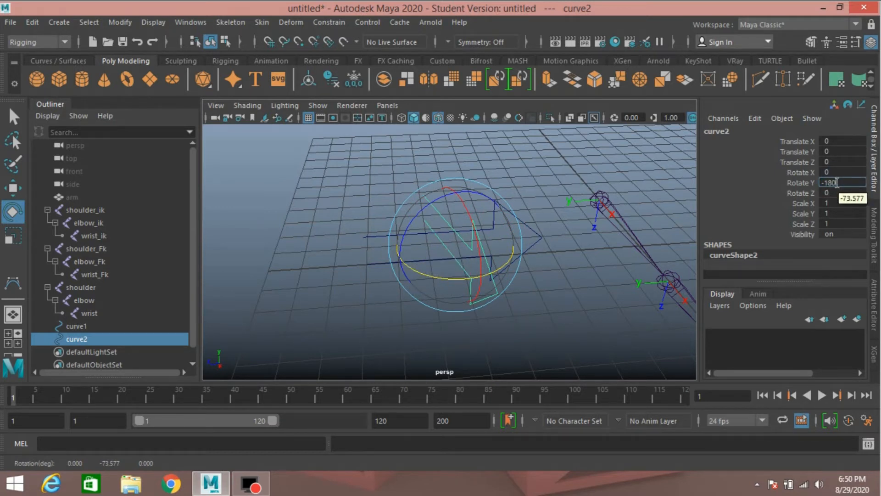
{"action": "type", "text": "180"}
{"action": "key", "text": "Return"}
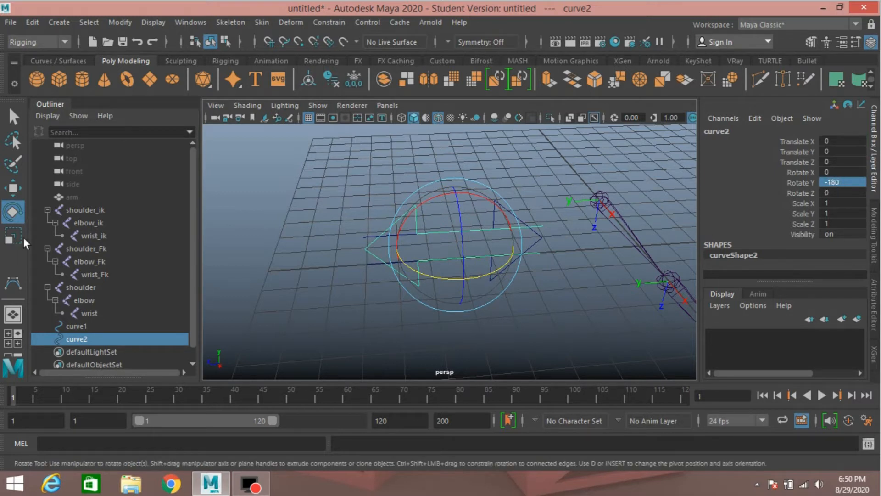
{"action": "left_click", "coordinate": [13, 188]}
{"action": "left_click_drag", "start_coordinate": [394, 249], "coordinate": [222, 291]}
Try to parent the original arrow's shape node under the duplicate with the MEL command parent -r -s, and undo it.
{"action": "left_click_drag", "start_coordinate": [461, 204], "coordinate": [456, 336]}
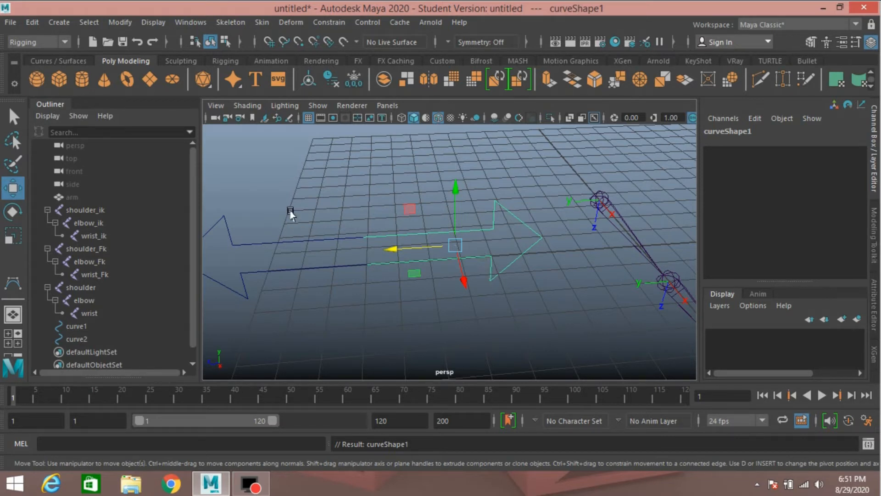
{"action": "left_click_drag", "start_coordinate": [293, 211], "coordinate": [335, 345]}
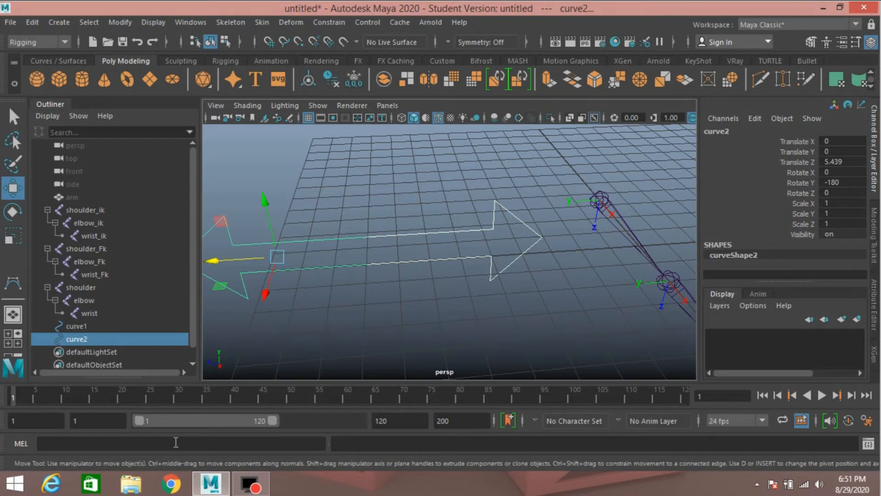
{"action": "left_click", "coordinate": [65, 444]}
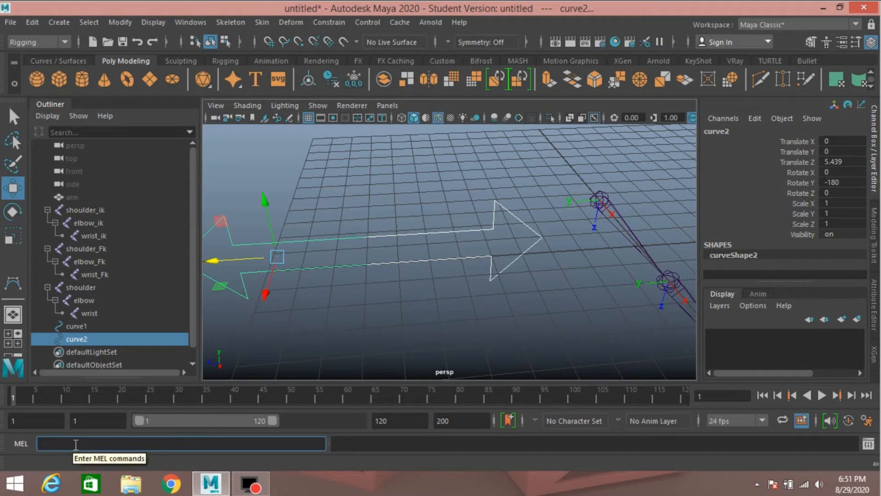
{"action": "type", "text": "parent -r -"}
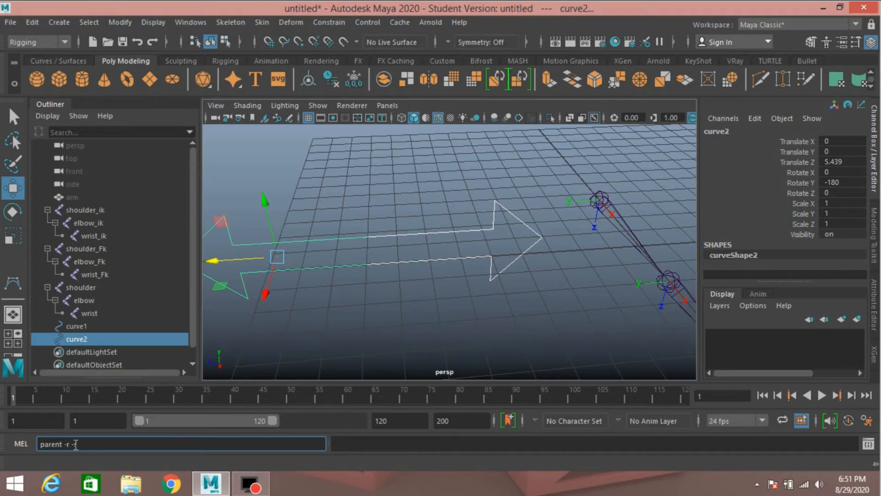
{"action": "type", "text": "s"}
{"action": "key", "text": "Return"}
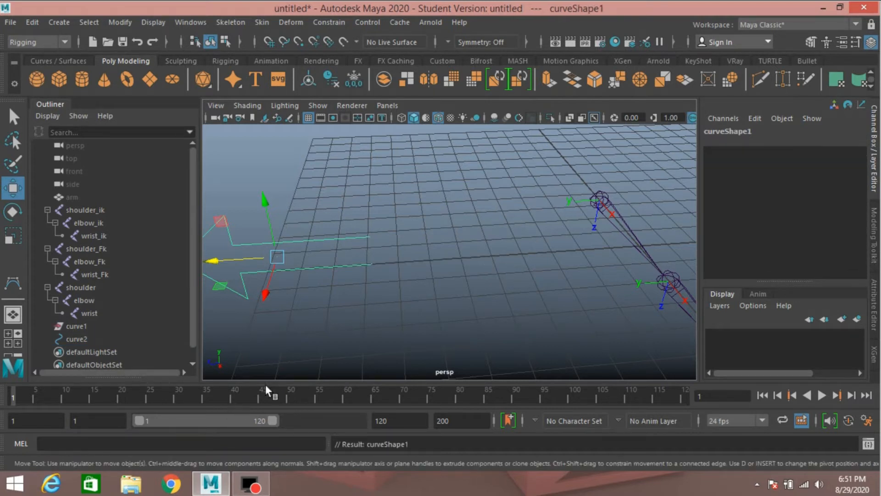
{"action": "key", "text": "ctrl+z"}
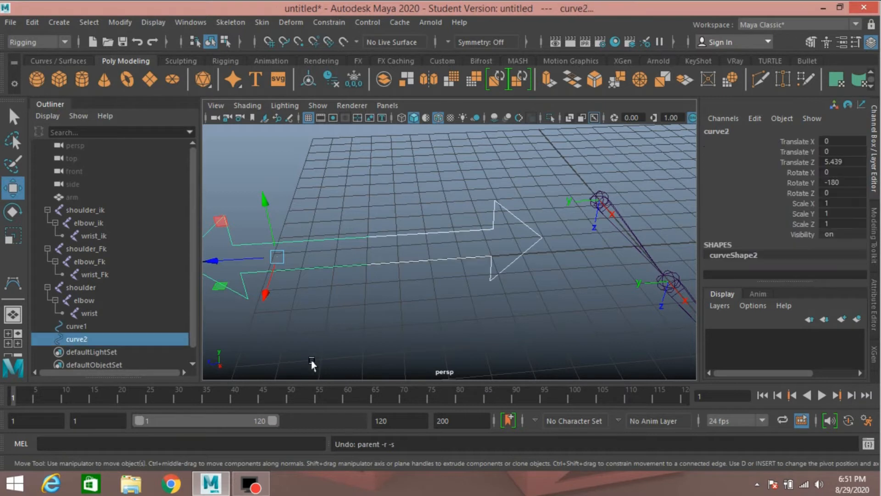
Freeze the transformations of both arrow curves, curve1 and curve2.
{"action": "left_click", "coordinate": [334, 239], "text": "shift"}
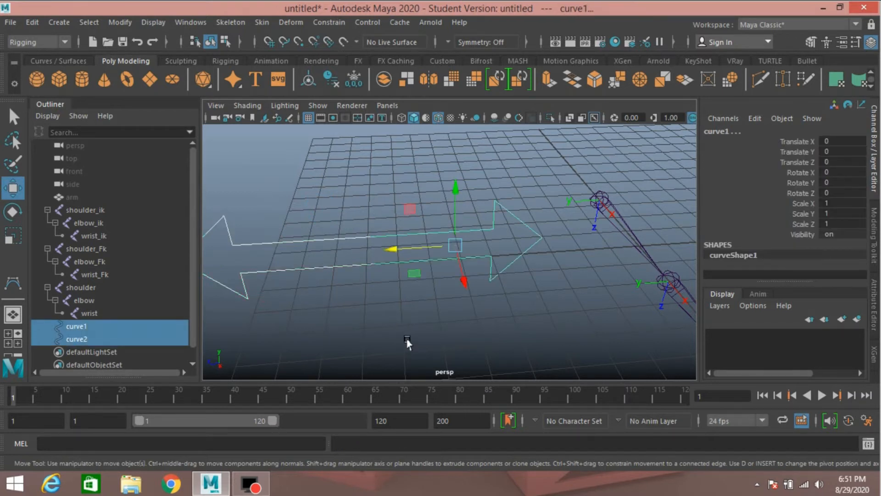
{"action": "left_click", "coordinate": [117, 22]}
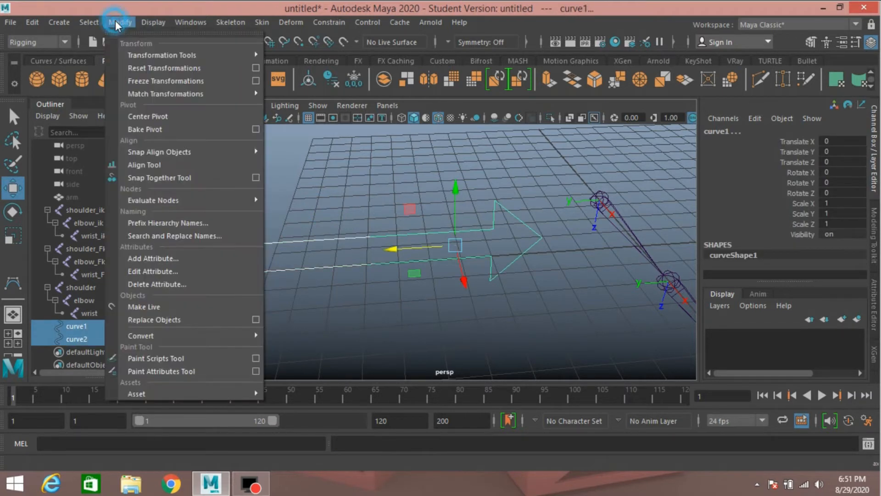
{"action": "left_click", "coordinate": [138, 81]}
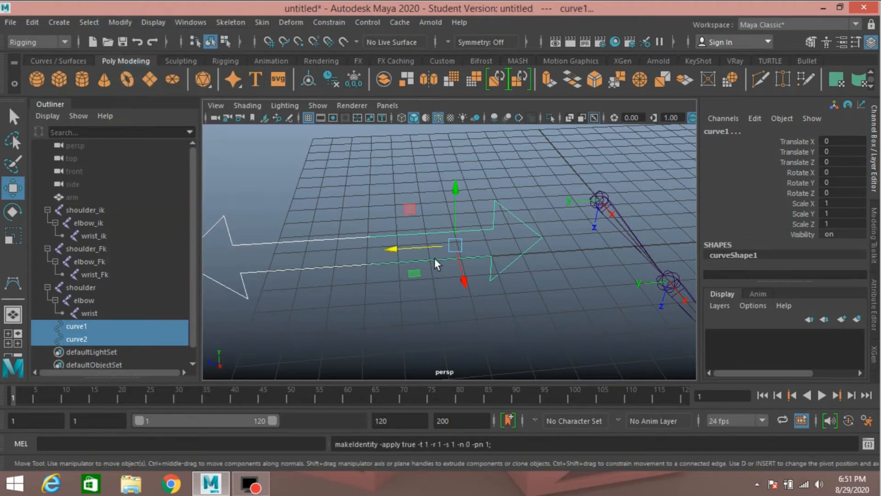
Parent curve1's shape node under curve2 with the MEL command parent -r -s.
{"action": "left_click_drag", "start_coordinate": [431, 167], "coordinate": [462, 334]}
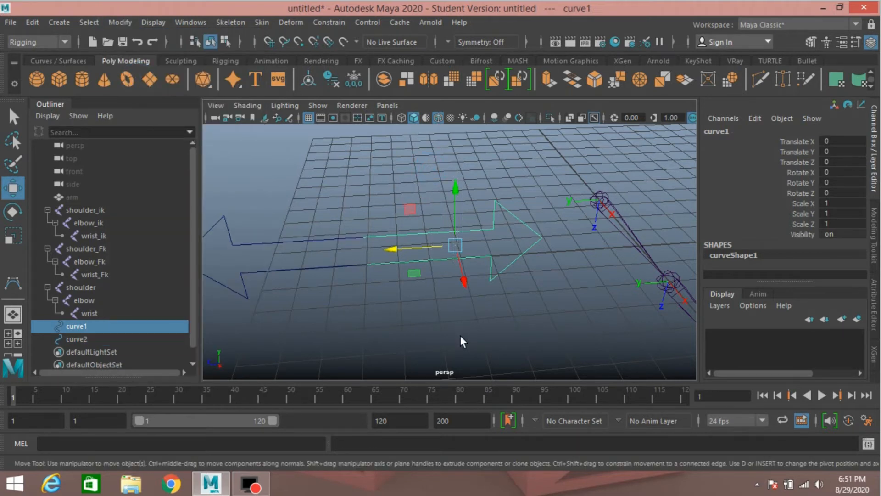
{"action": "key", "text": "Down"}
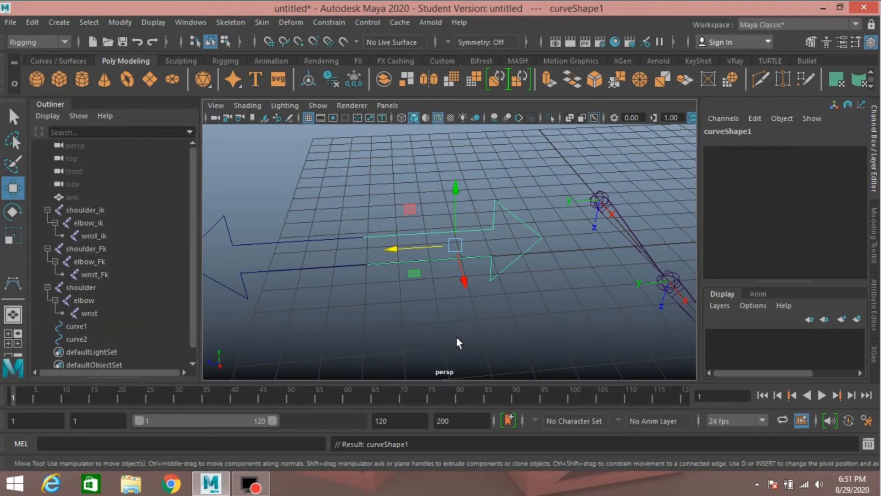
{"action": "left_click_drag", "start_coordinate": [274, 202], "coordinate": [312, 322]}
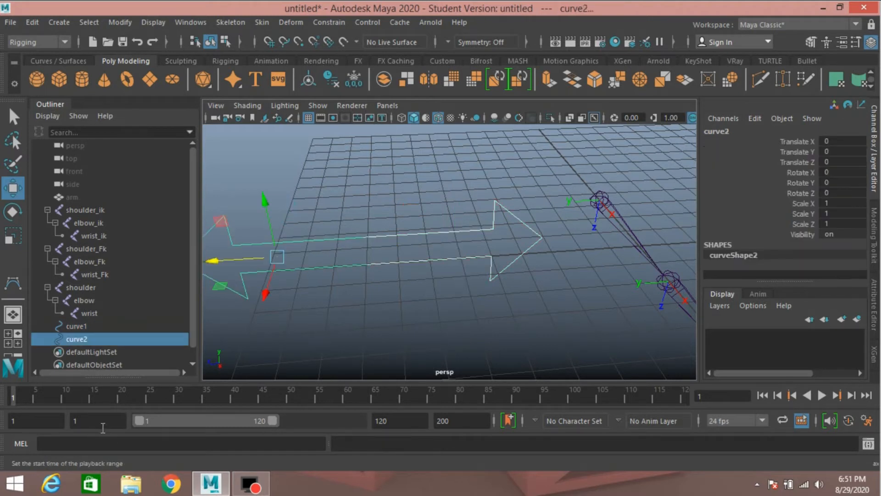
{"action": "left_click", "coordinate": [77, 444]}
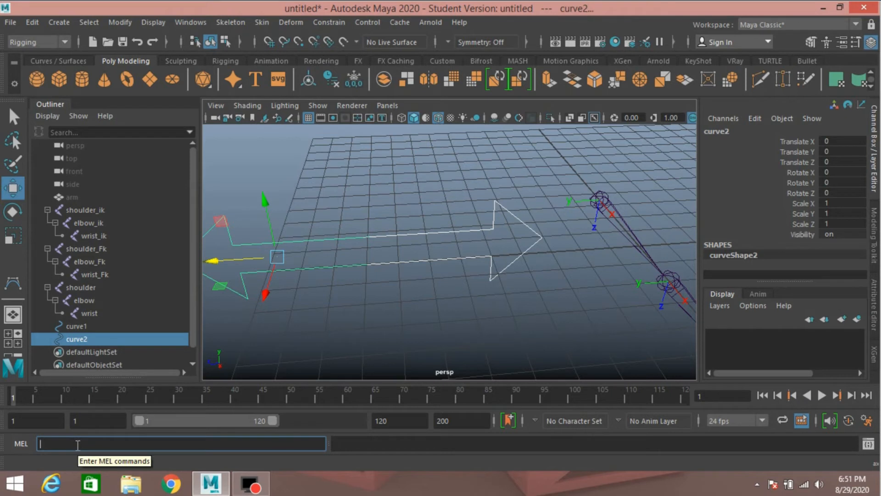
{"action": "type", "text": "parent -r -s"}
{"action": "key", "text": "Return"}
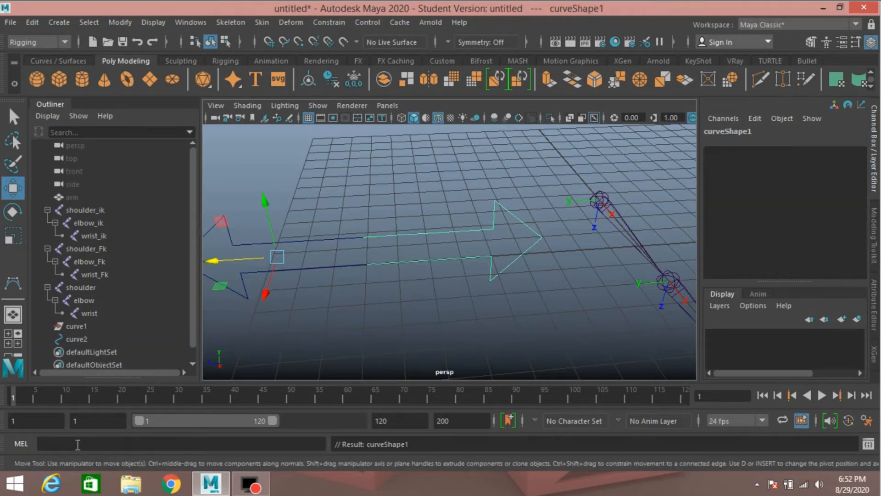
Delete the empty curve1 transform node left in the Outliner.
{"action": "middle_click_drag", "start_coordinate": [318, 317], "coordinate": [379, 321], "text": "alt"}
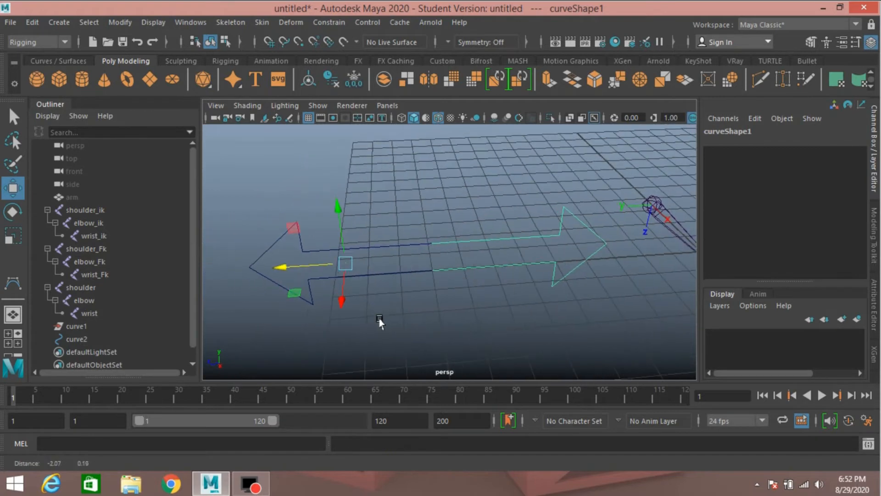
{"action": "left_click_drag", "start_coordinate": [378, 319], "coordinate": [372, 311], "text": "alt"}
{"action": "middle_click_drag", "start_coordinate": [399, 297], "coordinate": [396, 295], "text": "alt"}
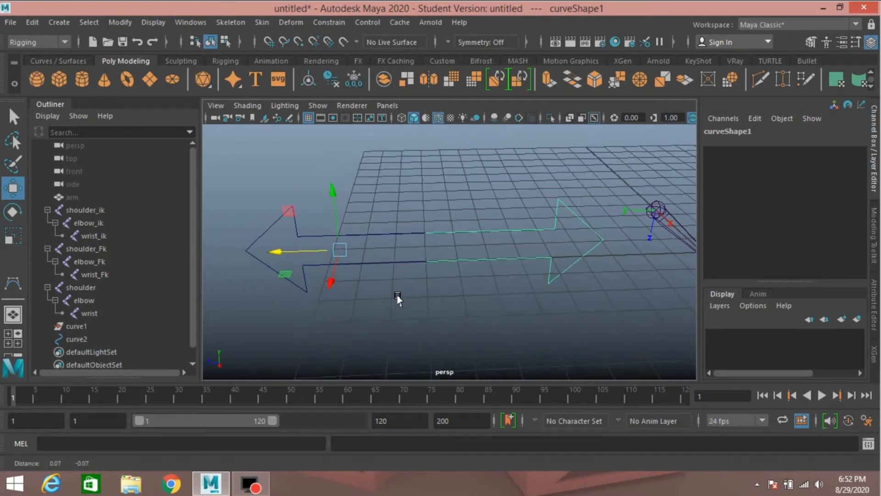
{"action": "left_click_drag", "start_coordinate": [394, 299], "coordinate": [392, 305], "text": "alt"}
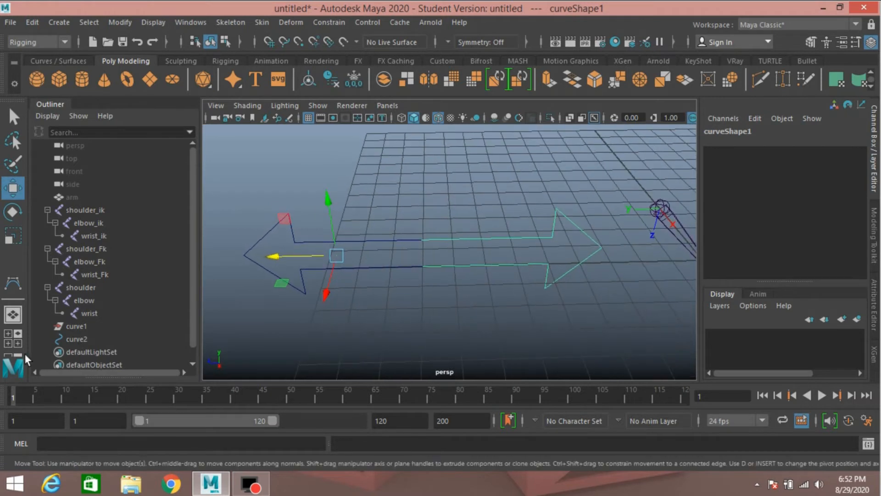
{"action": "left_click", "coordinate": [70, 328]}
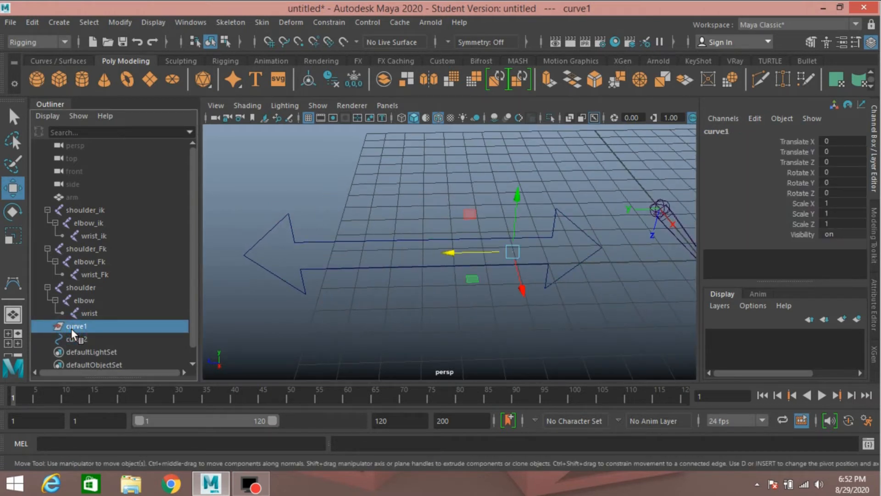
{"action": "key", "text": "Delete"}
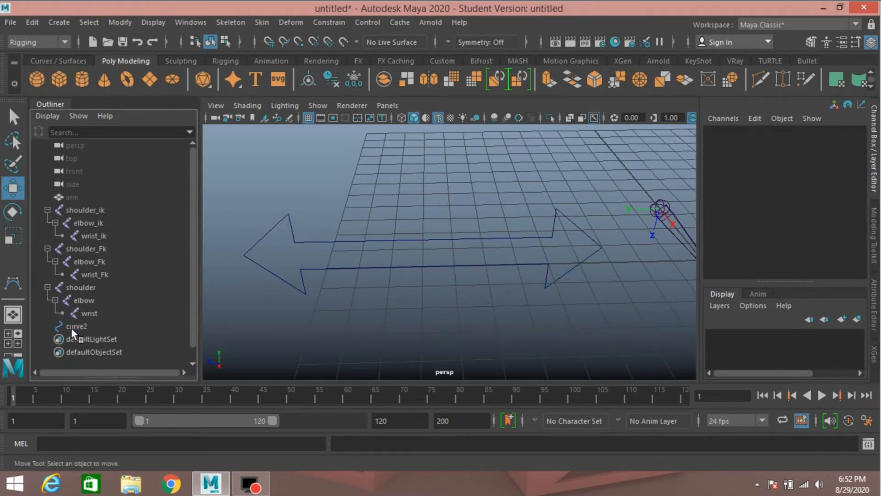
Rename the combined double-arrow curve, curve2, as Global_ctrl.
{"action": "left_click", "coordinate": [71, 327]}
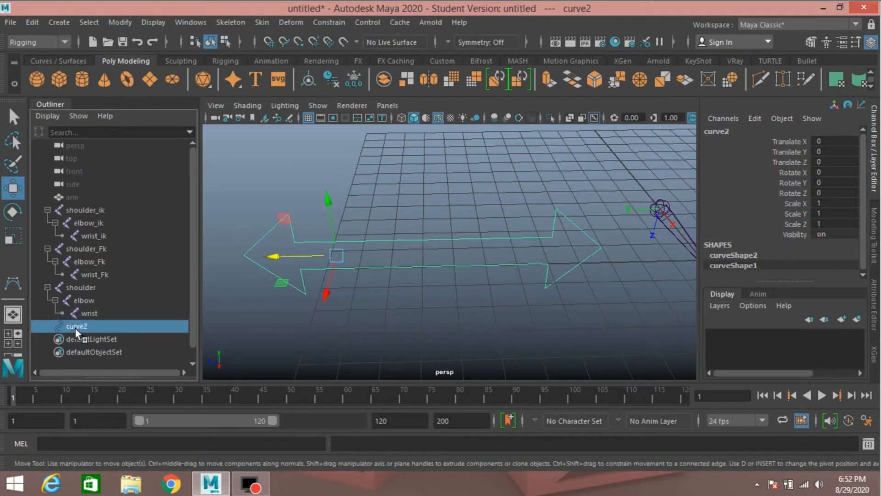
{"action": "double_click", "coordinate": [75, 327]}
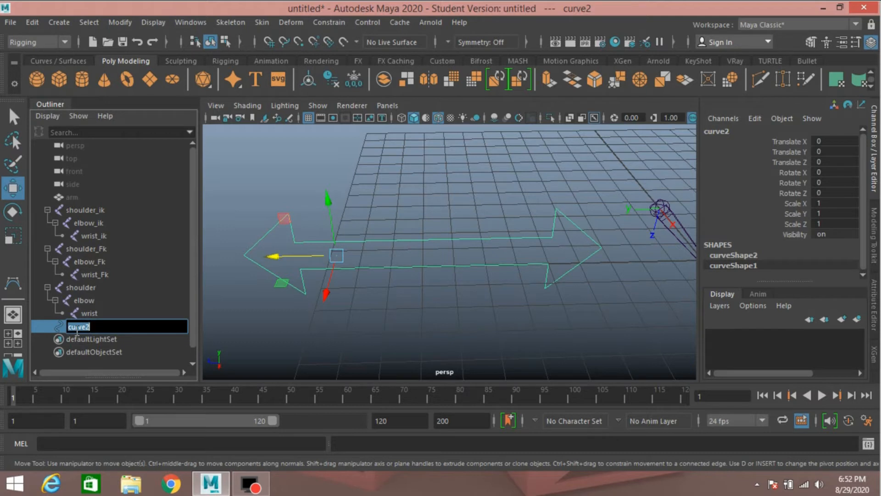
{"action": "type", "text": "c"}
{"action": "type", "text": "loba"}
{"action": "type", "text": "l ctr"}
{"action": "key", "text": "Return"}
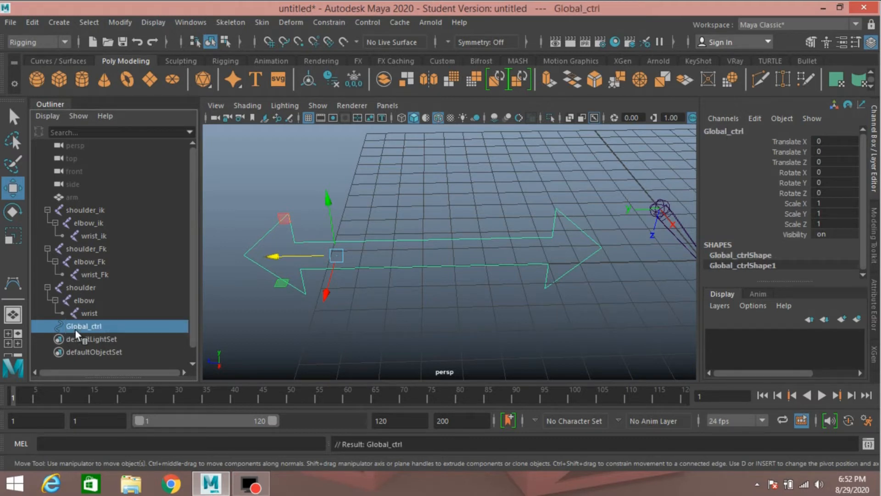
Center the pivot of Global_ctrl and scale it down uniformly to about 0.246.
{"action": "left_click", "coordinate": [115, 23]}
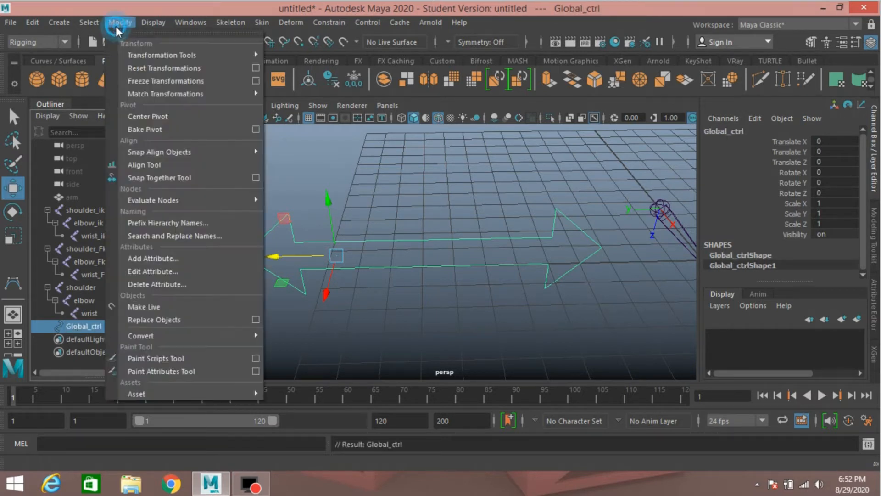
{"action": "left_click", "coordinate": [148, 125]}
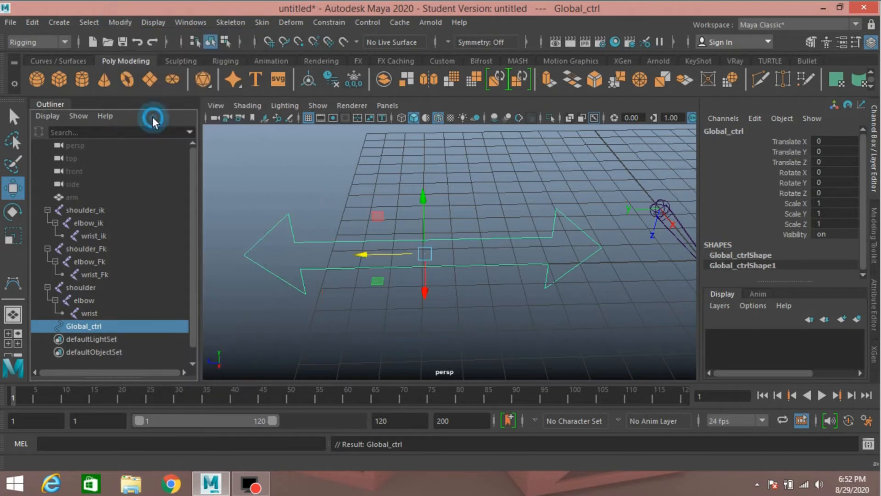
{"action": "left_click", "coordinate": [13, 236]}
{"action": "left_click_drag", "start_coordinate": [424, 253], "coordinate": [310, 297]}
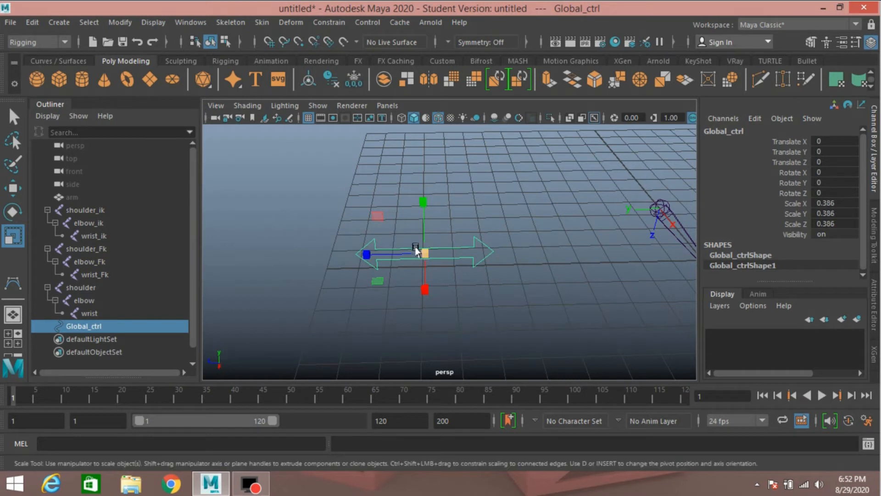
{"action": "left_click_drag", "start_coordinate": [425, 253], "coordinate": [391, 263]}
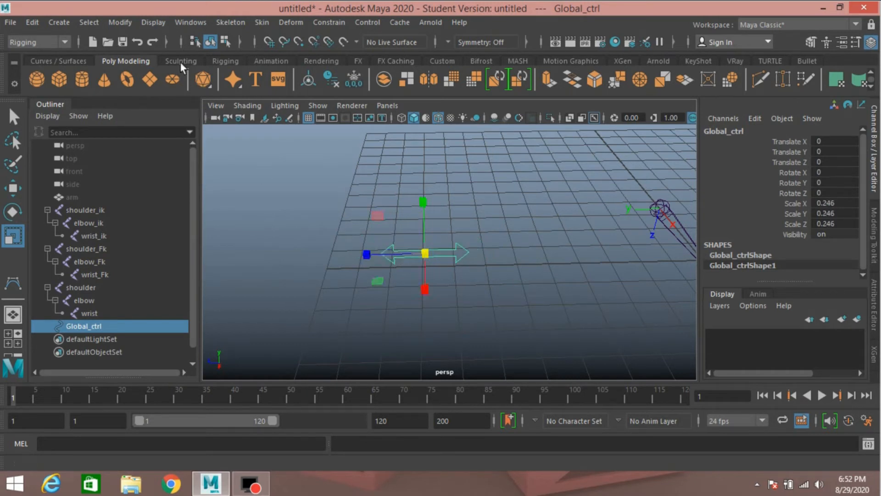
Freeze the transformations of Global_ctrl.
{"action": "left_click", "coordinate": [119, 23]}
{"action": "left_click", "coordinate": [137, 79]}
{"action": "scroll", "coordinate": [456, 253], "scroll_direction": "down", "scroll_amount": 4}
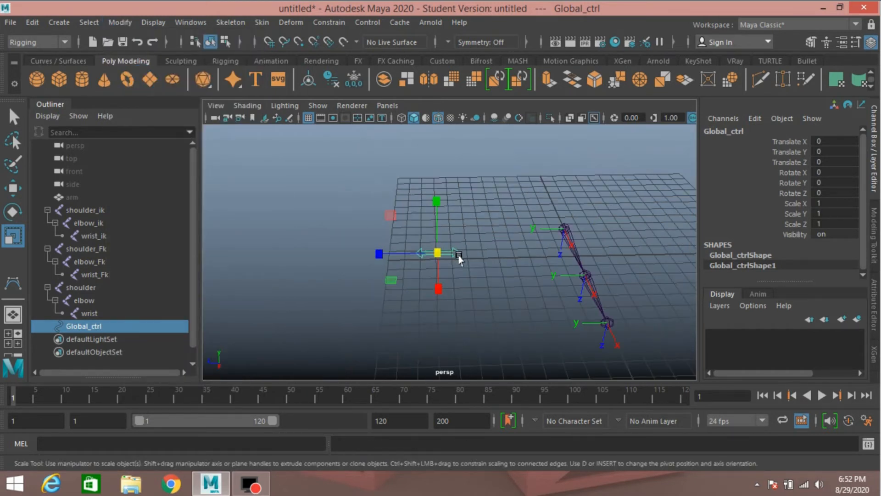
{"action": "left_click_drag", "start_coordinate": [420, 290], "coordinate": [399, 307], "text": "alt"}
{"action": "scroll", "coordinate": [471, 287], "scroll_direction": "up", "scroll_amount": 2}
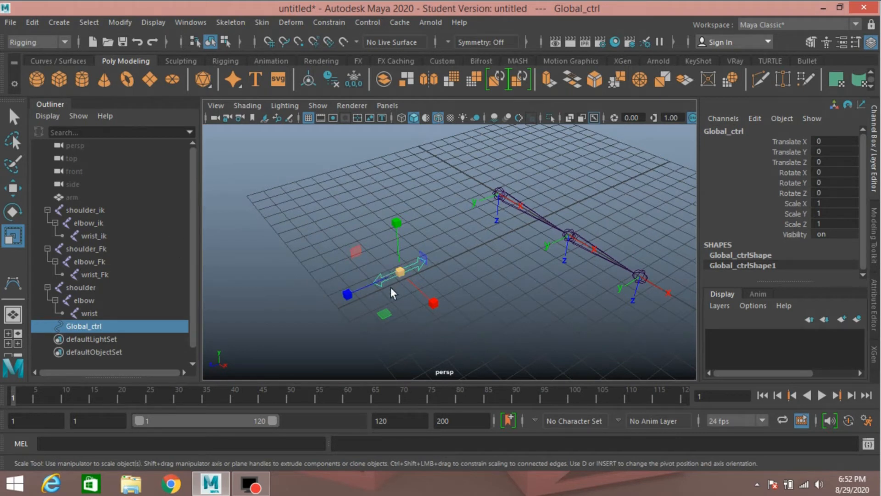
Enable the drawing overrides in the display attributes of the Global_ctrl transform node.
{"action": "left_click", "coordinate": [874, 303]}
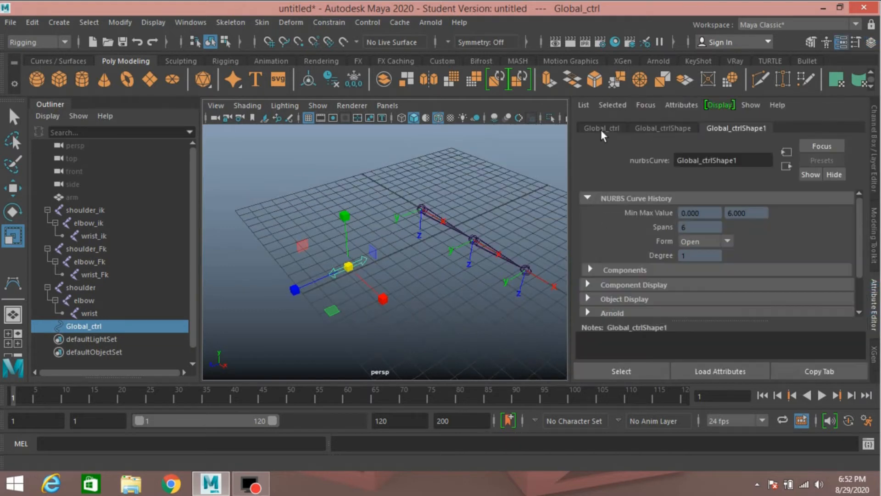
{"action": "left_click", "coordinate": [601, 128]}
{"action": "scroll", "coordinate": [641, 277], "scroll_direction": "down", "scroll_amount": 3}
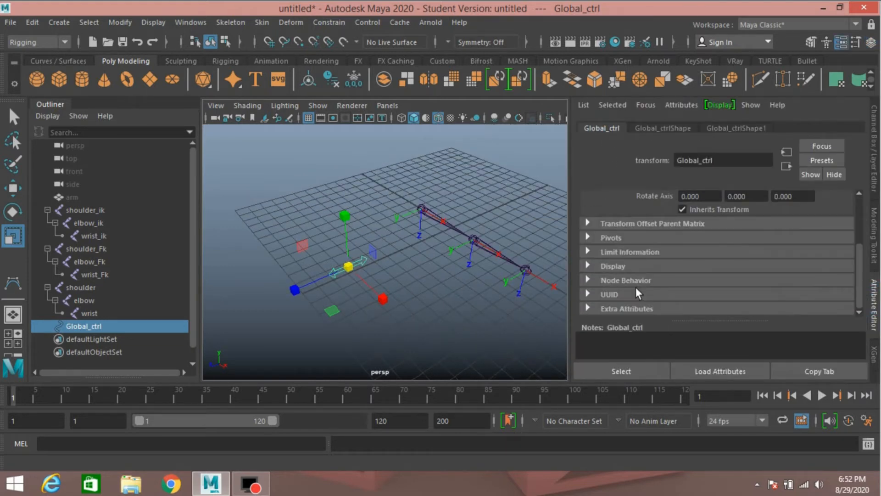
{"action": "left_click", "coordinate": [589, 265]}
{"action": "scroll", "coordinate": [591, 264], "scroll_direction": "down", "scroll_amount": 5}
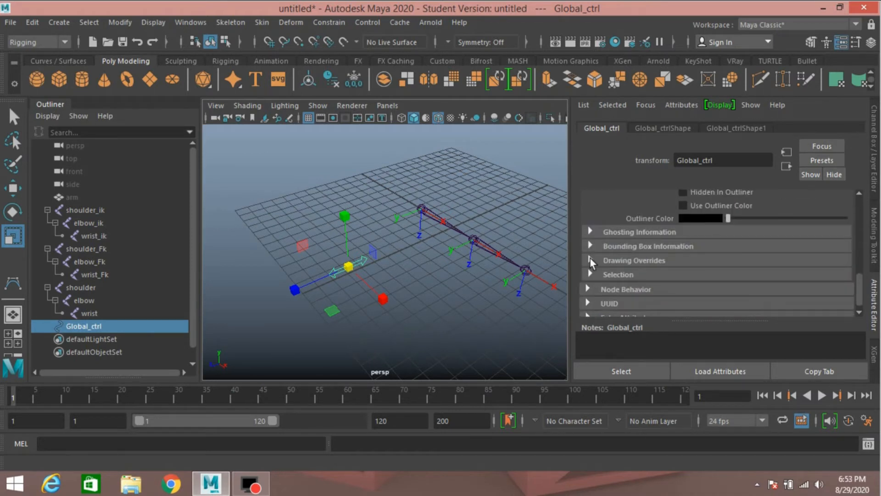
{"action": "left_click", "coordinate": [590, 260]}
{"action": "left_click", "coordinate": [685, 274]}
Set the index override colour of Global_ctrl to red and deselect the curve.
{"action": "scroll", "coordinate": [686, 273], "scroll_direction": "down", "scroll_amount": 2}
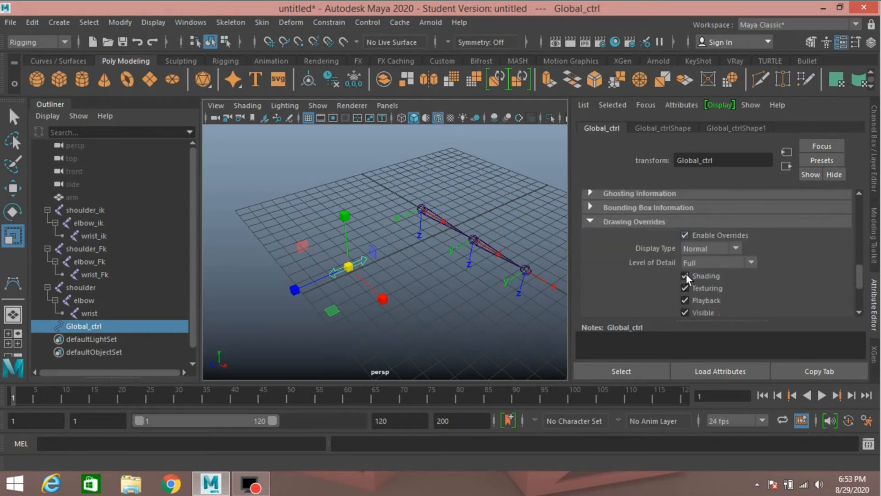
{"action": "scroll", "coordinate": [687, 274], "scroll_direction": "down", "scroll_amount": 2}
{"action": "left_click_drag", "start_coordinate": [731, 302], "coordinate": [809, 304]}
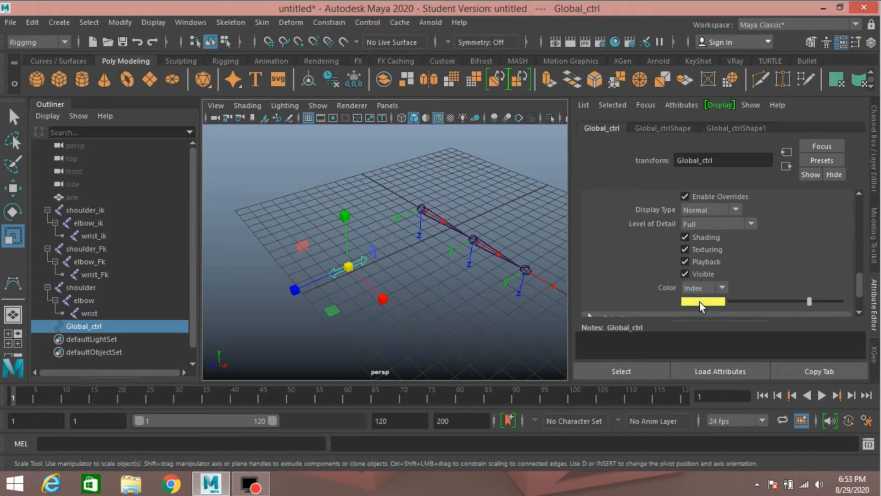
{"action": "left_click_drag", "start_coordinate": [810, 302], "coordinate": [774, 302]}
{"action": "left_click", "coordinate": [425, 283]}
{"action": "left_click_drag", "start_coordinate": [409, 309], "coordinate": [440, 311], "text": "alt"}
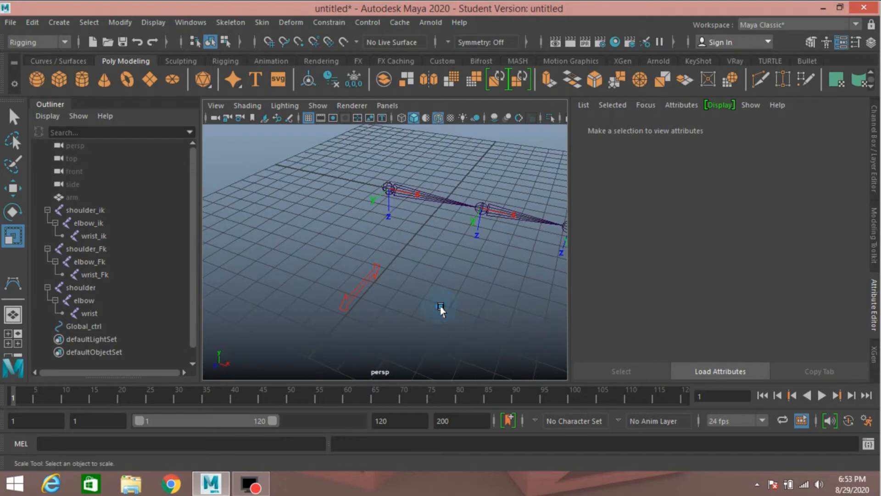
Create a polygon cube at the origin and scale it to about 2.757 in X and Z, keeping its height.
{"action": "left_click", "coordinate": [55, 80]}
{"action": "scroll", "coordinate": [419, 294], "scroll_direction": "down", "scroll_amount": 2}
{"action": "left_click_drag", "start_coordinate": [419, 290], "coordinate": [392, 285], "text": "alt"}
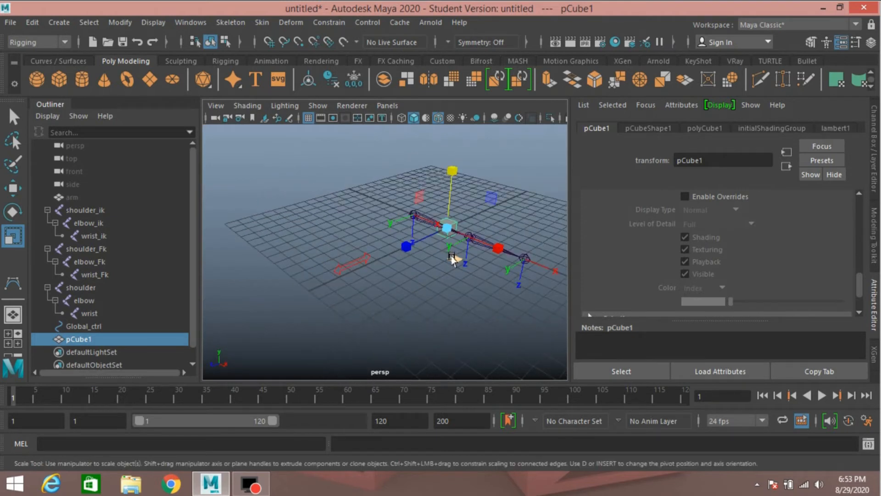
{"action": "left_click_drag", "start_coordinate": [454, 260], "coordinate": [560, 316]}
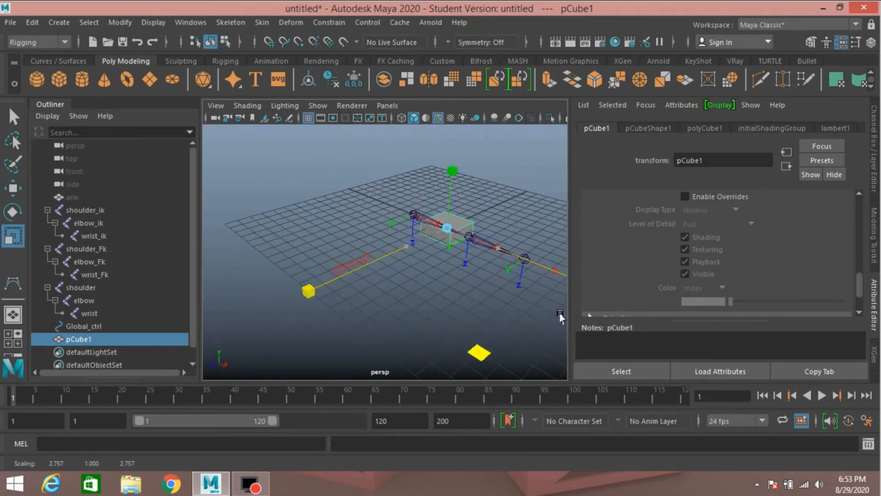
Move the flattened cube along Z and X to an empty grid area next to the red double-arrow control.
{"action": "left_click", "coordinate": [12, 188]}
{"action": "left_click_drag", "start_coordinate": [402, 251], "coordinate": [267, 321]}
{"action": "left_click_drag", "start_coordinate": [361, 313], "coordinate": [389, 332], "text": "alt"}
{"action": "scroll", "coordinate": [389, 333], "scroll_direction": "up", "scroll_amount": 4}
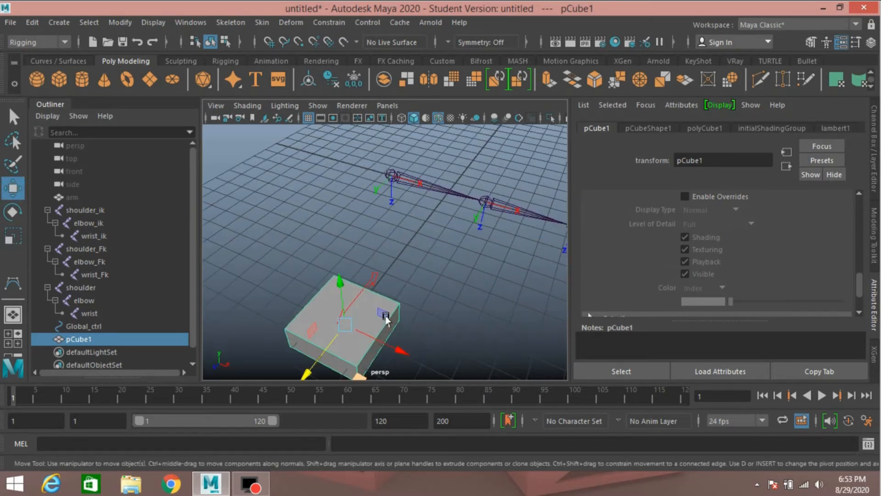
{"action": "middle_click_drag", "start_coordinate": [386, 316], "coordinate": [374, 265], "text": "alt"}
{"action": "left_click_drag", "start_coordinate": [379, 274], "coordinate": [460, 303]}
{"action": "middle_click_drag", "start_coordinate": [460, 303], "coordinate": [442, 287], "text": "alt"}
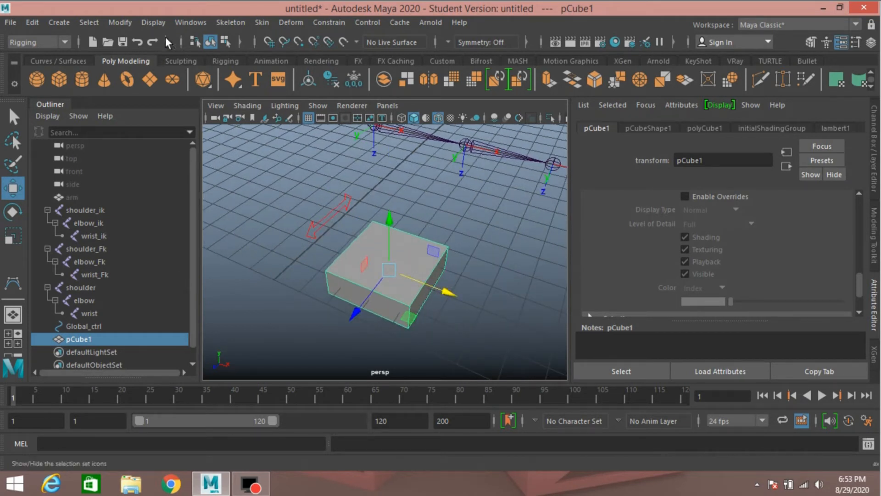
Set the Insert Edge Loop tool to multiple edge loops with 1 edge loop, using the Modeling menu set.
{"action": "left_click", "coordinate": [65, 43]}
{"action": "left_click", "coordinate": [59, 56]}
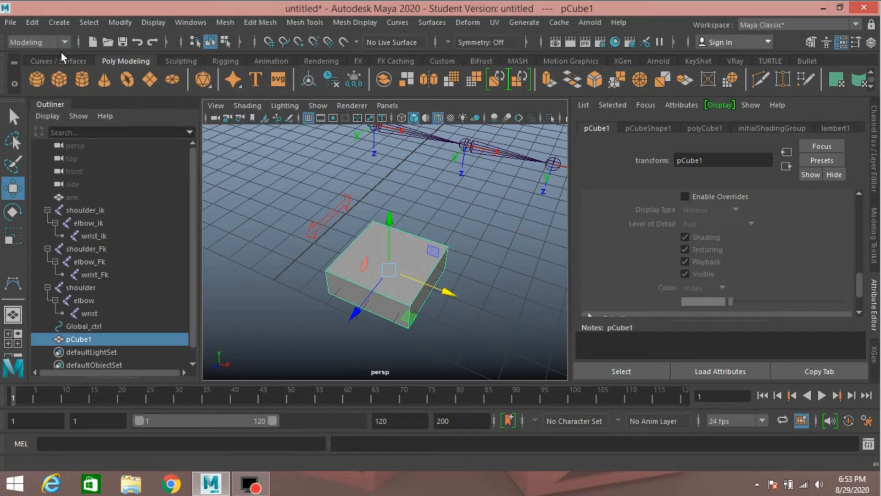
{"action": "left_click", "coordinate": [296, 23]}
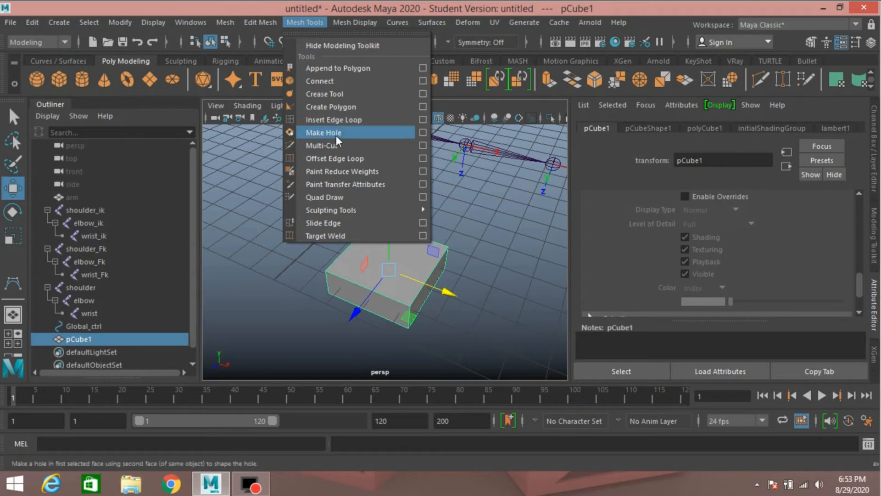
{"action": "left_click", "coordinate": [422, 119]}
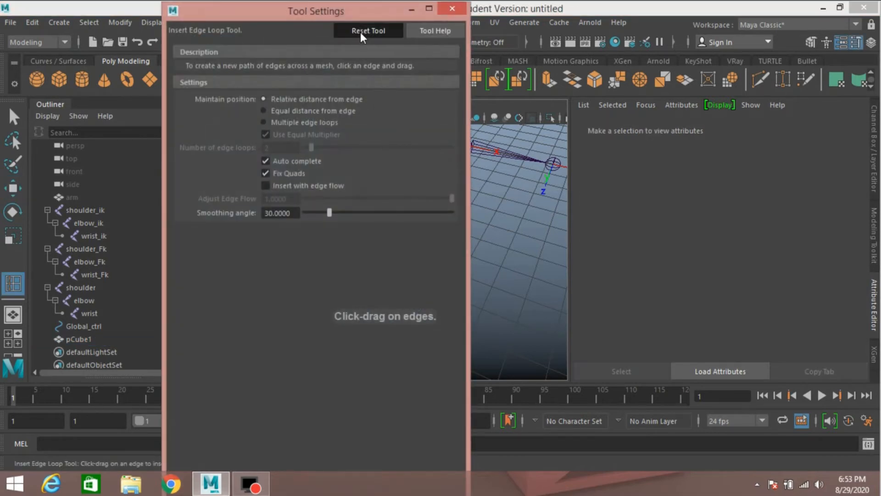
{"action": "left_click", "coordinate": [287, 125]}
{"action": "left_click", "coordinate": [305, 148]}
{"action": "left_click_drag", "start_coordinate": [303, 148], "coordinate": [308, 150]}
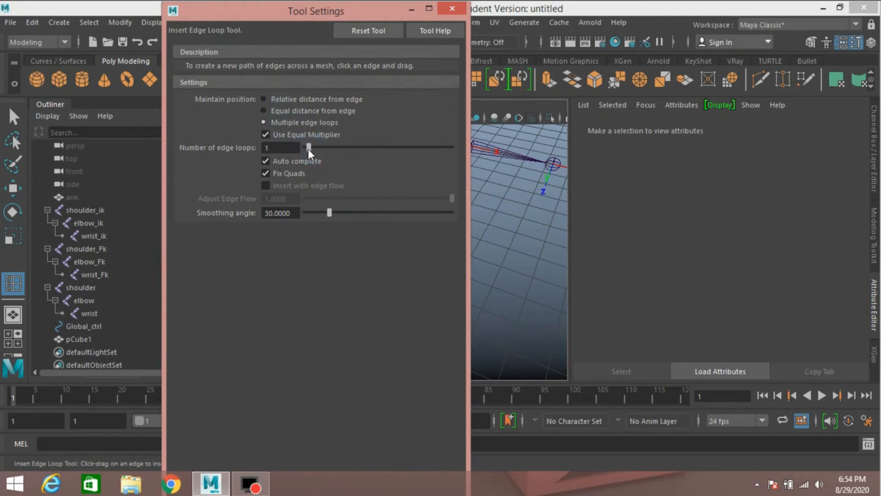
{"action": "left_click", "coordinate": [446, 9]}
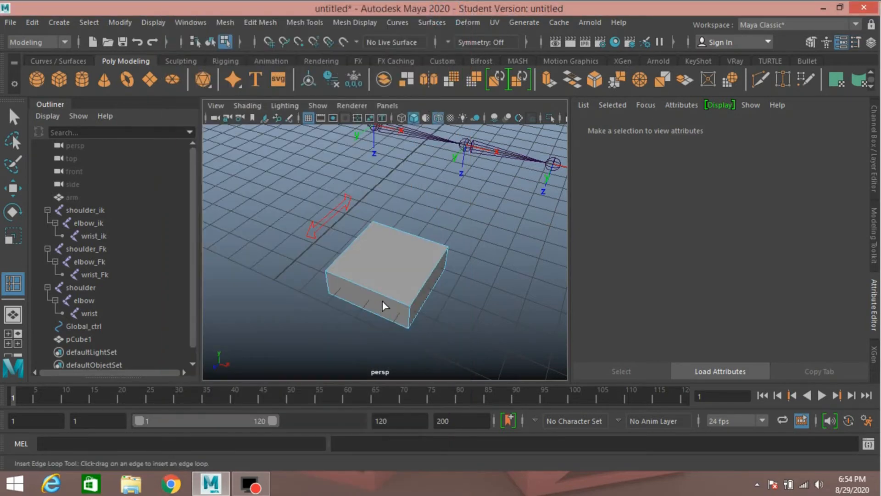
Insert one centred edge loop in each horizontal direction of the cube so its top is divided into four squares.
{"action": "left_click", "coordinate": [370, 295]}
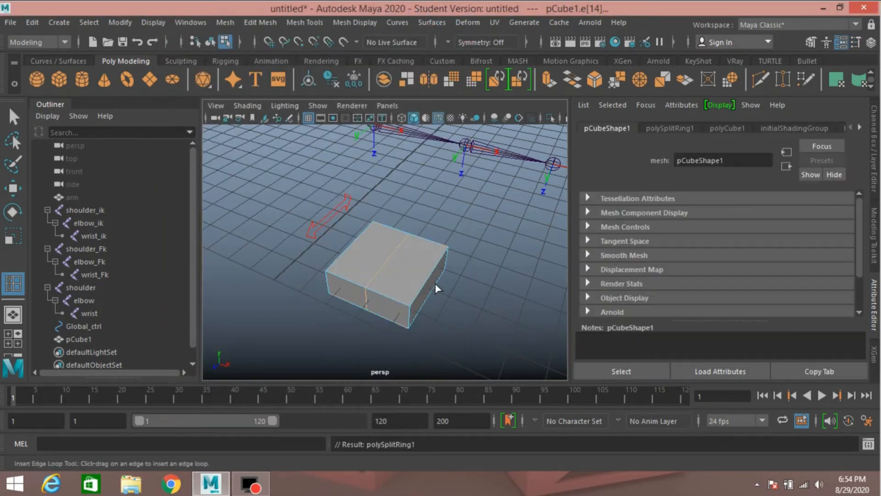
{"action": "key", "text": "q"}
{"action": "left_click", "coordinate": [411, 254]}
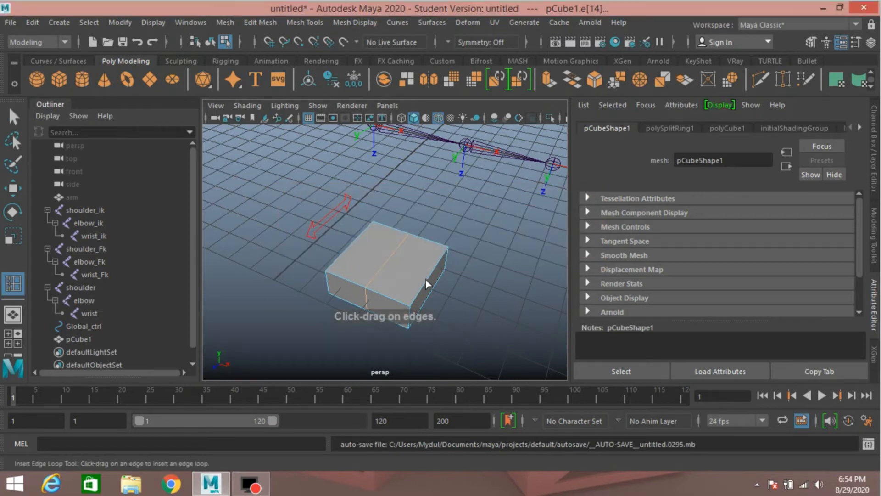
{"action": "left_click", "coordinate": [426, 282]}
{"action": "left_click", "coordinate": [13, 118]}
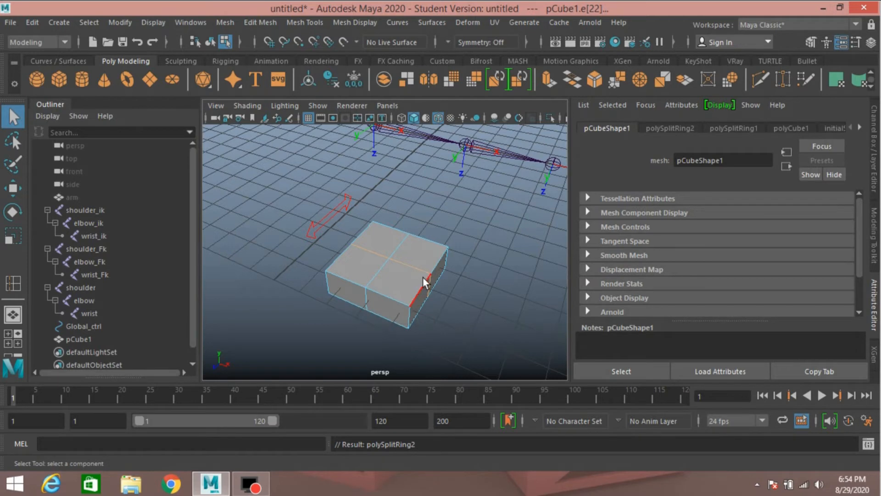
Delete the cube's side and bottom faces from the side view, leaving only the four top faces.
{"action": "left_click", "coordinate": [811, 42]}
{"action": "left_click", "coordinate": [811, 149]}
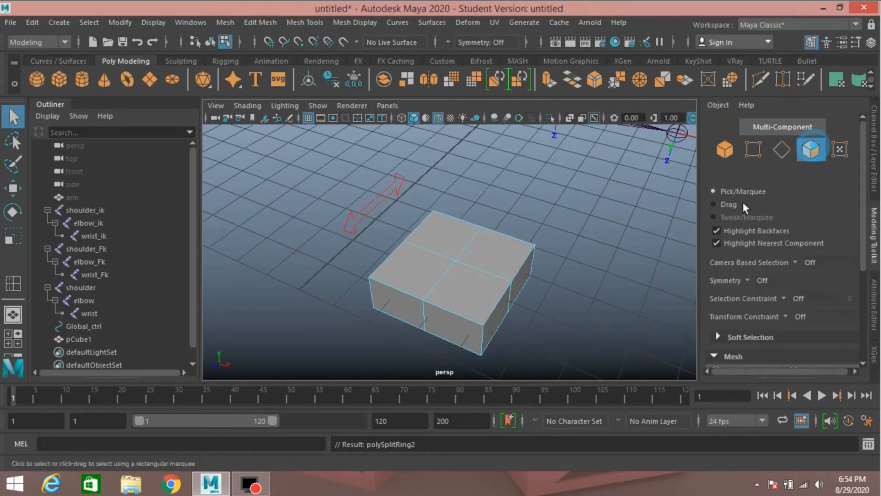
{"action": "key", "text": "space"}
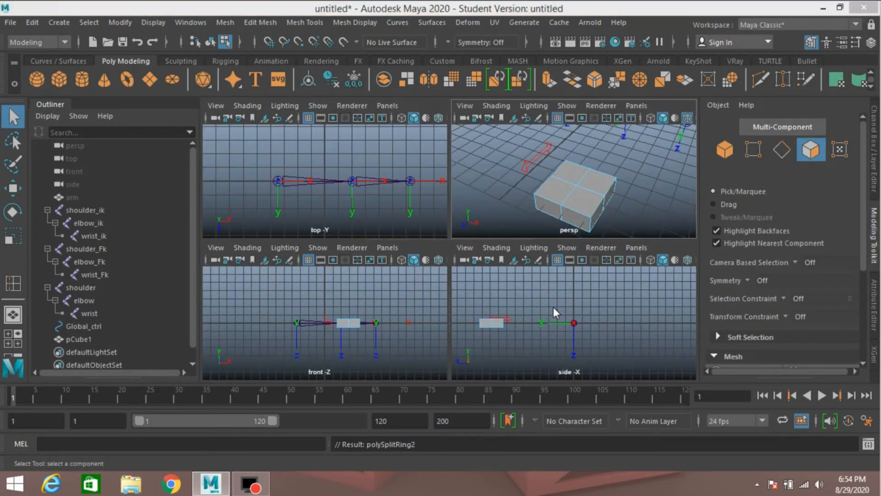
{"action": "key", "text": "space"}
{"action": "left_click_drag", "start_coordinate": [404, 319], "coordinate": [227, 248]}
{"action": "key", "text": "Delete"}
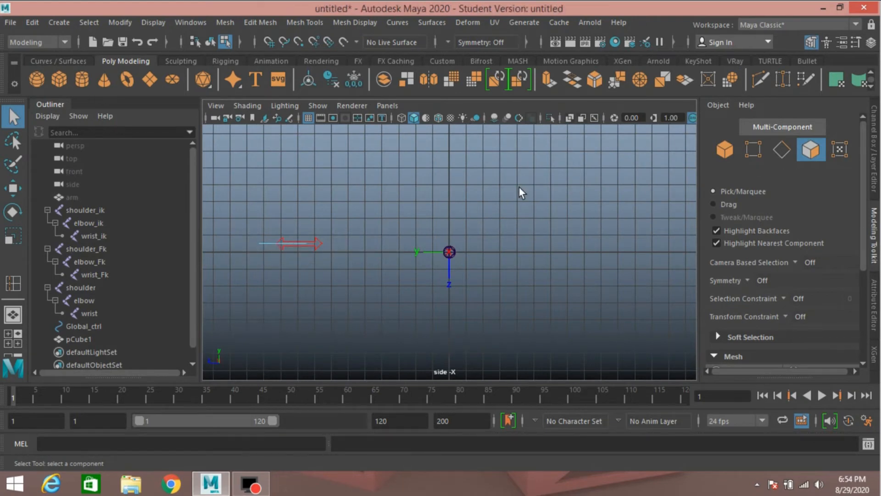
{"action": "key", "text": "space"}
{"action": "key", "text": "space"}
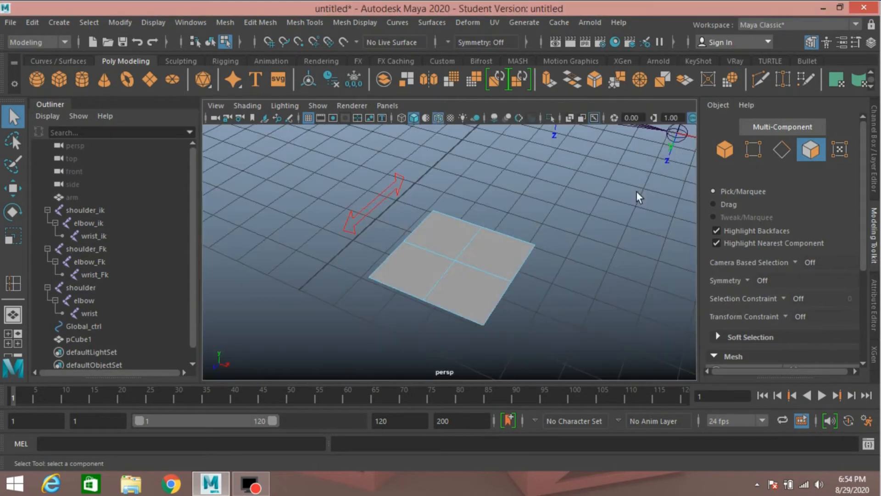
Convert the eight border edges of the remaining flat mesh into a curve with Polygon Edges to Curve.
{"action": "left_click", "coordinate": [782, 149]}
{"action": "double_click", "coordinate": [500, 289]}
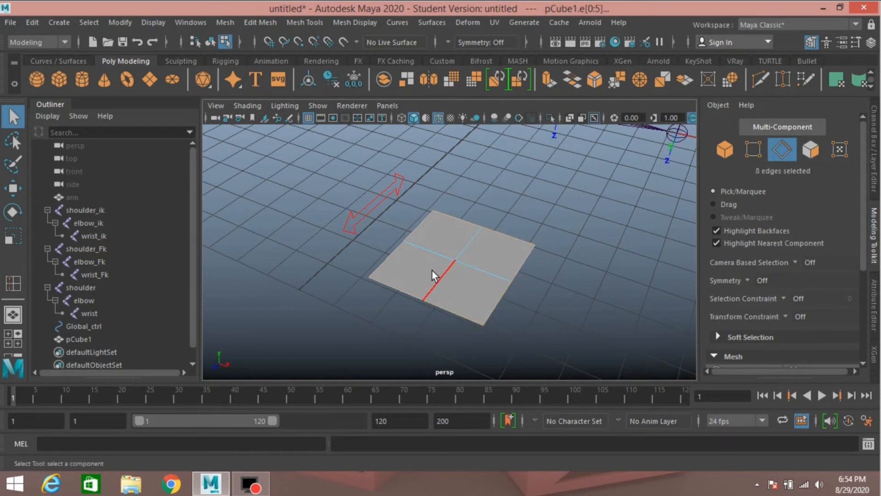
{"action": "left_click", "coordinate": [116, 23]}
{"action": "mouse_move", "coordinate": [238, 337]}
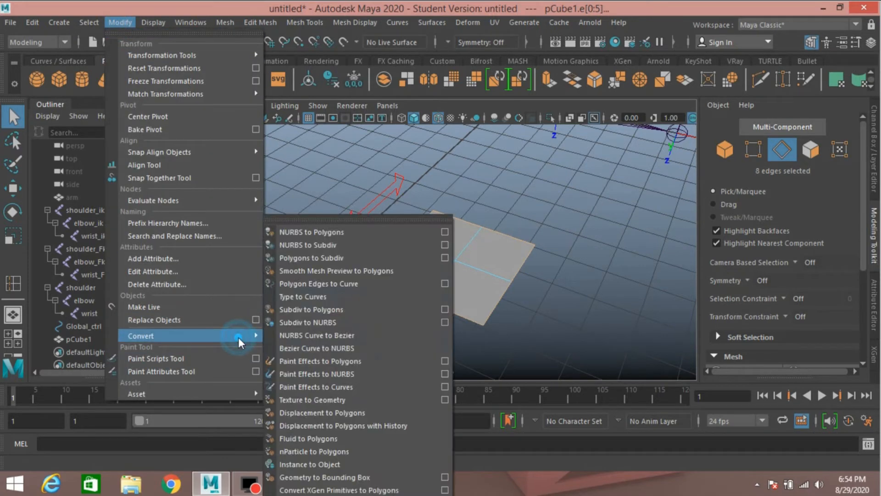
{"action": "left_click", "coordinate": [340, 284]}
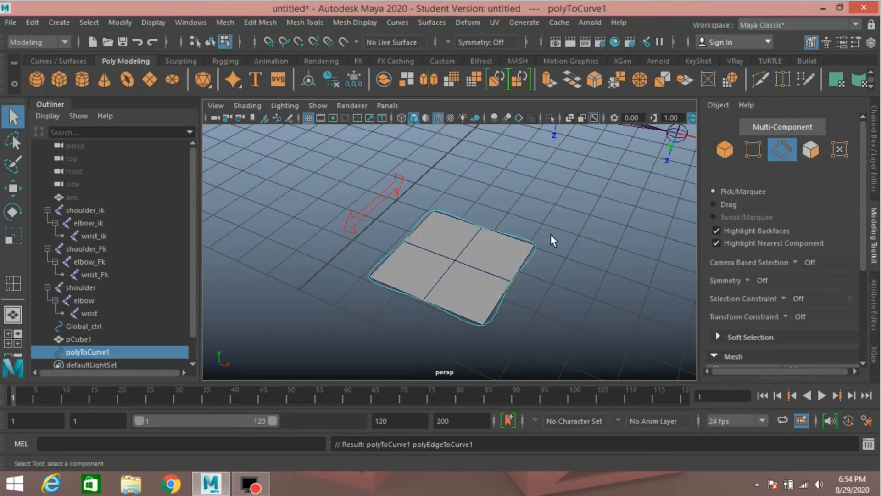
Delete the source mesh pCube1 in object selection mode, keeping the converted curve.
{"action": "left_click", "coordinate": [723, 148]}
{"action": "left_click", "coordinate": [495, 273]}
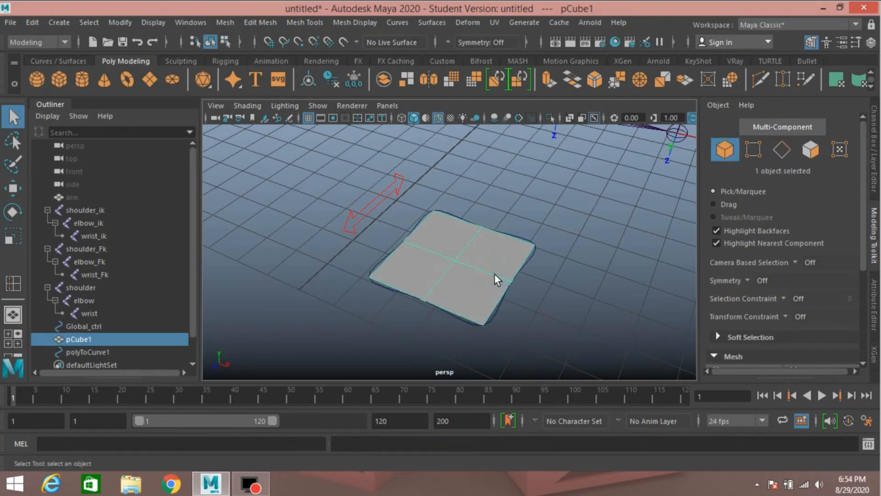
{"action": "key", "text": "Delete"}
Duplicate the rounded square curve, center the copy's pivot and rotate it around Y so its corners fall between the original's.
{"action": "left_click", "coordinate": [517, 289]}
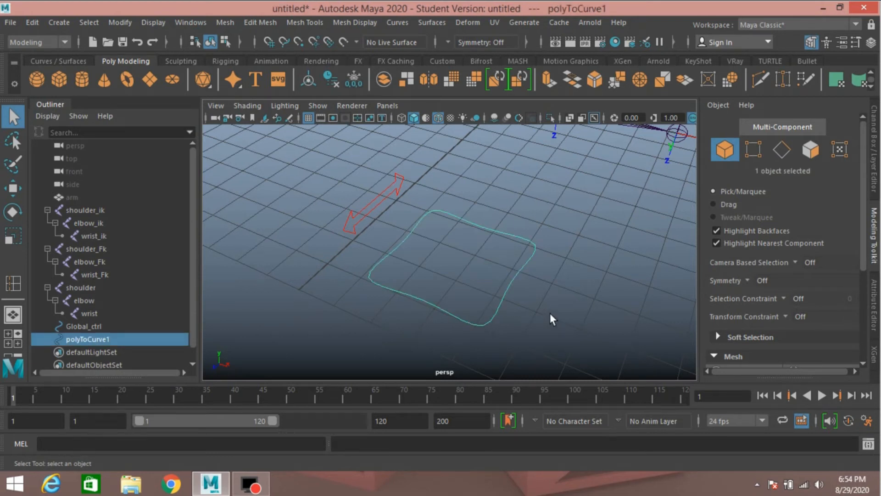
{"action": "key", "text": "g"}
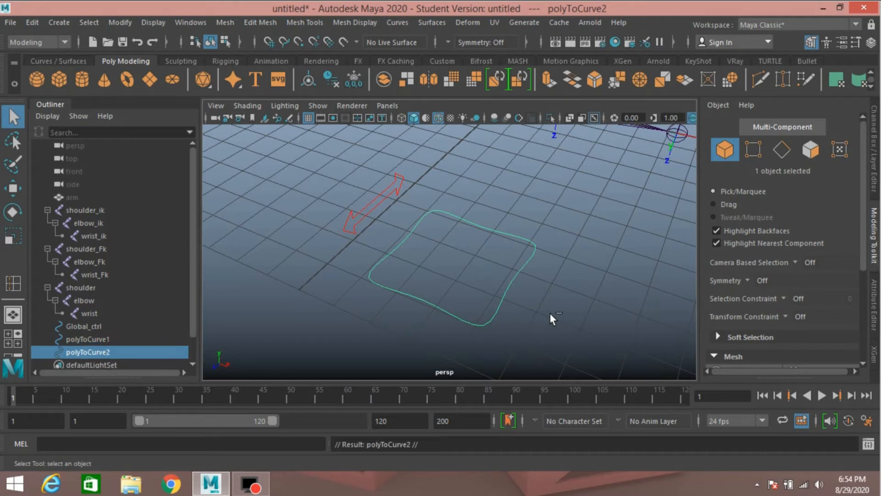
{"action": "key", "text": "e"}
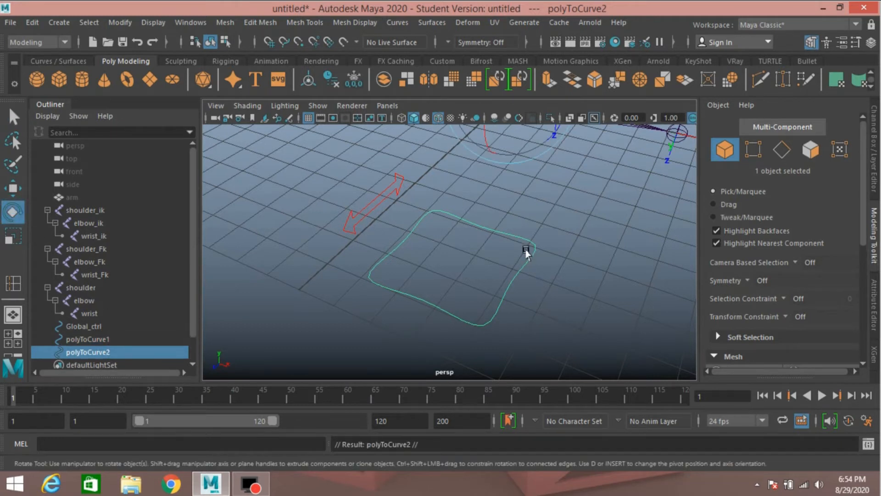
{"action": "left_click", "coordinate": [120, 22]}
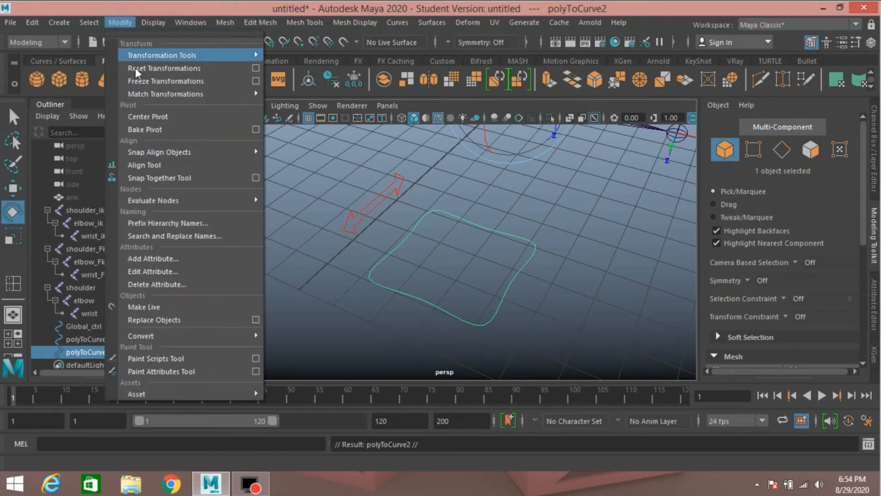
{"action": "left_click", "coordinate": [152, 116]}
{"action": "left_click_drag", "start_coordinate": [482, 296], "coordinate": [421, 300]}
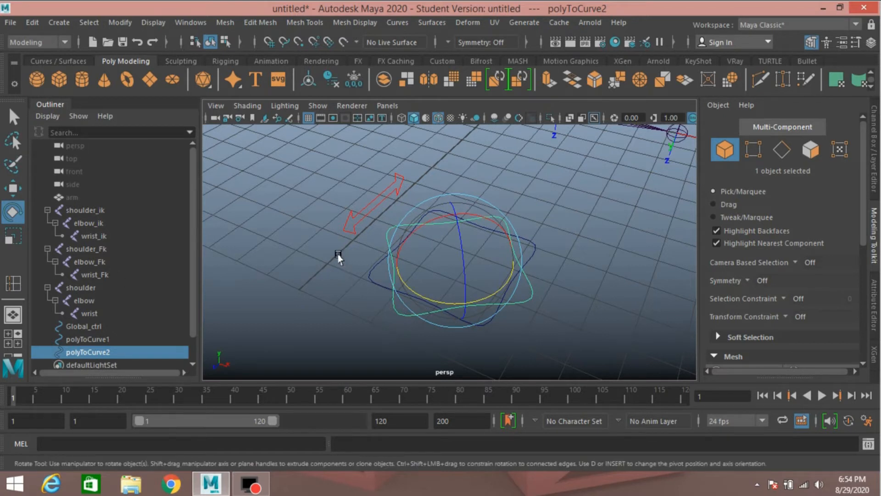
Freeze the transformations of both rounded square curves, polyToCurve1 and polyToCurve2, together.
{"action": "left_click_drag", "start_coordinate": [335, 251], "coordinate": [524, 362]}
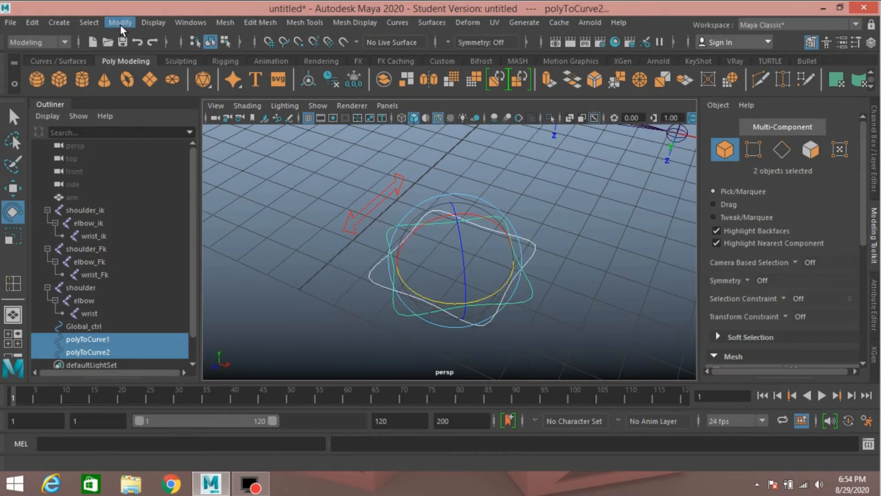
{"action": "left_click", "coordinate": [120, 23]}
{"action": "left_click", "coordinate": [145, 83]}
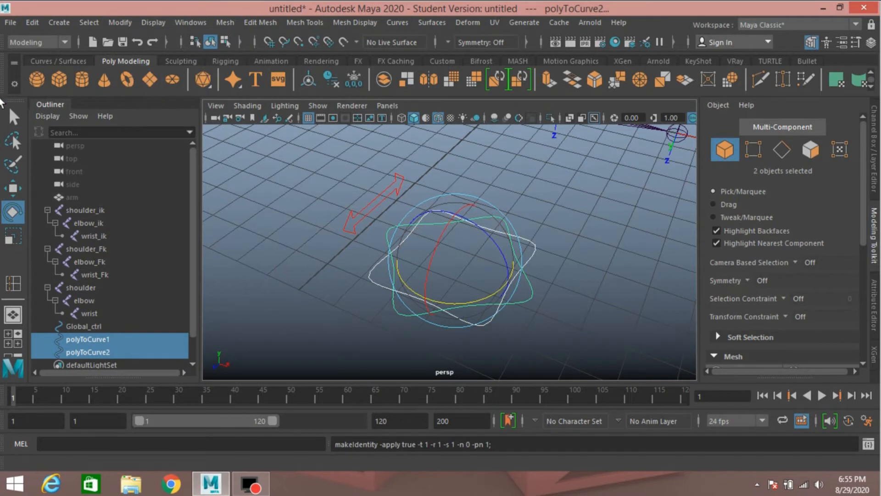
Parent the shape node of polyToCurve2 under polyToCurve1 with the MEL command parent -r -s.
{"action": "left_click", "coordinate": [13, 117]}
{"action": "left_click", "coordinate": [524, 291]}
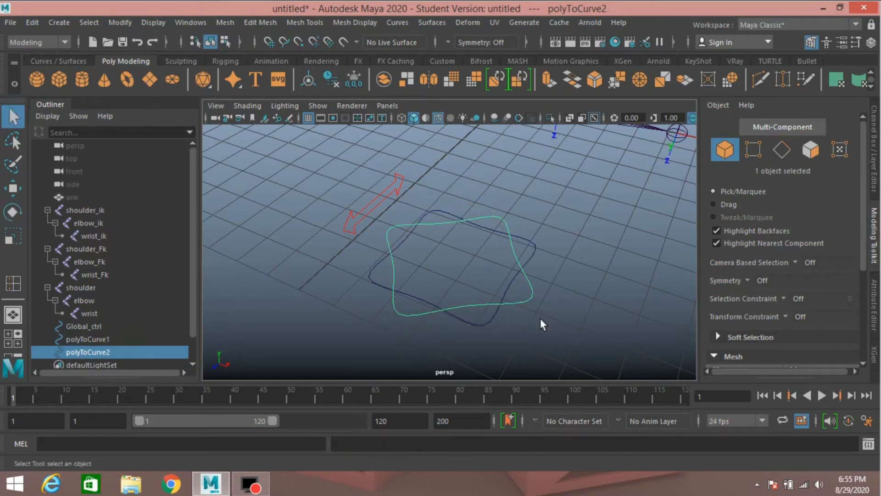
{"action": "left_click", "coordinate": [874, 147]}
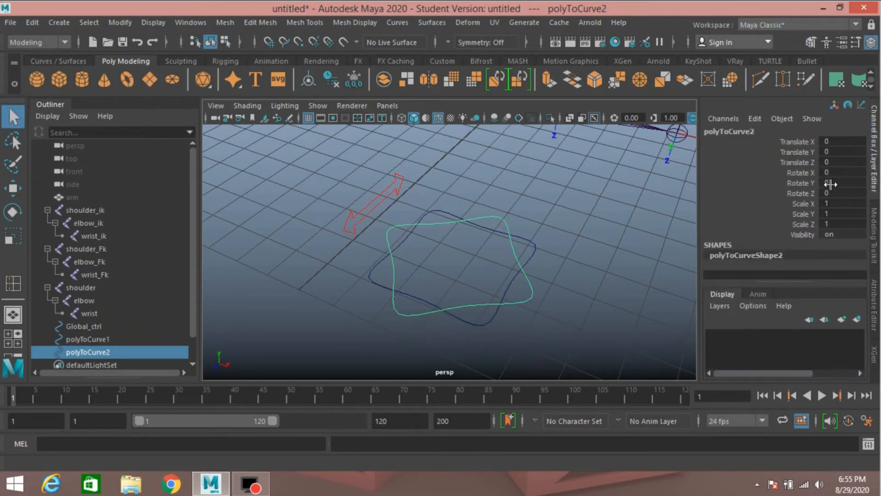
{"action": "key", "text": "Down"}
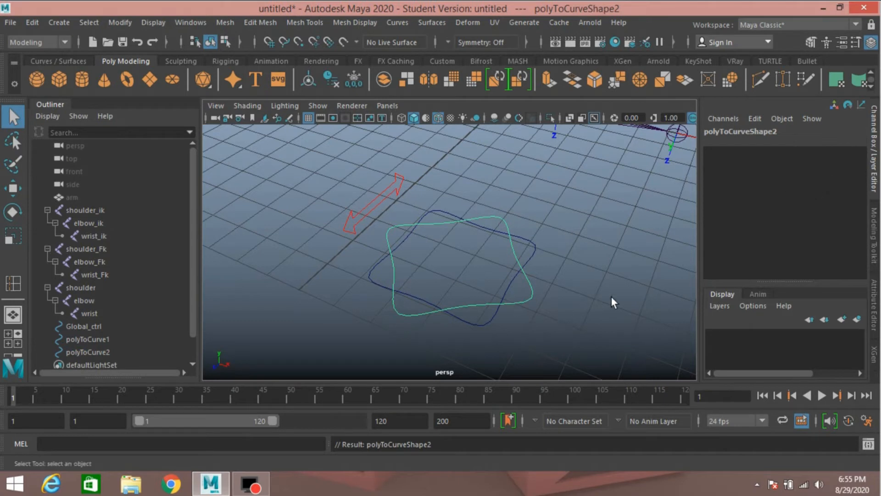
{"action": "left_click", "coordinate": [531, 247]}
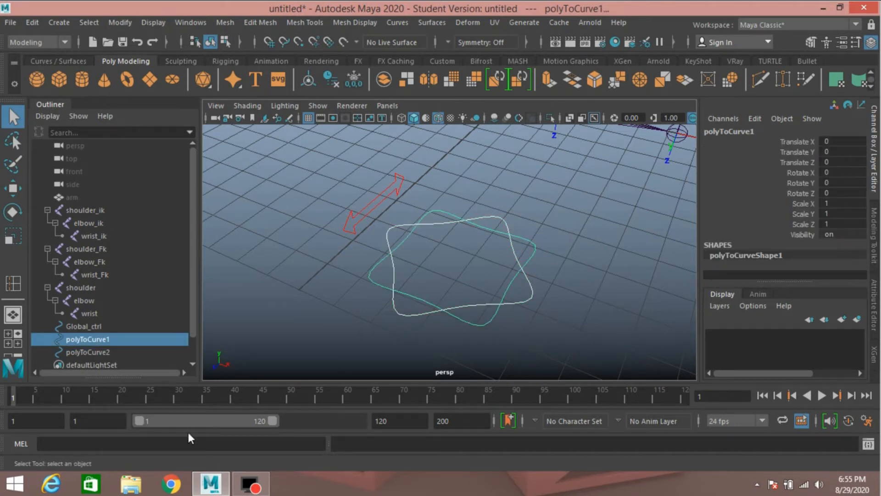
{"action": "left_click", "coordinate": [179, 443]}
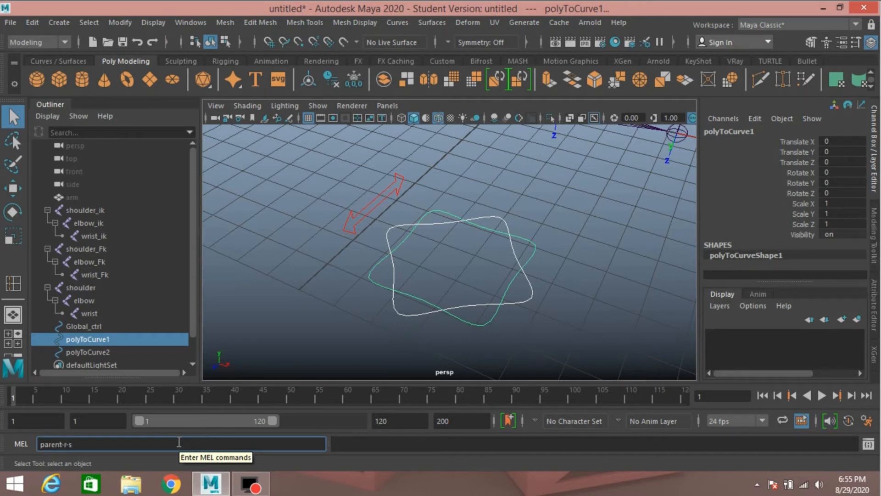
{"action": "key", "text": "Return"}
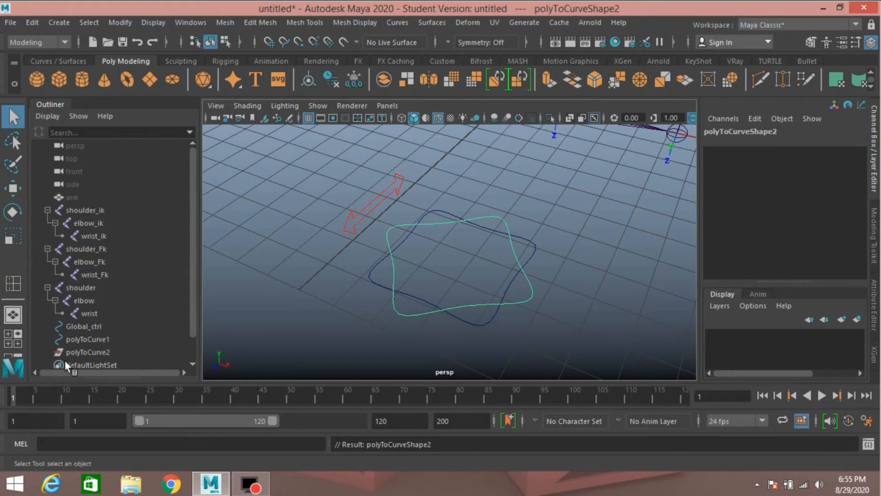
Delete the leftover polyToCurve2 transform and rename the combined star curve polyToCurve1 as arm_ik_ctrl.
{"action": "left_click", "coordinate": [83, 352]}
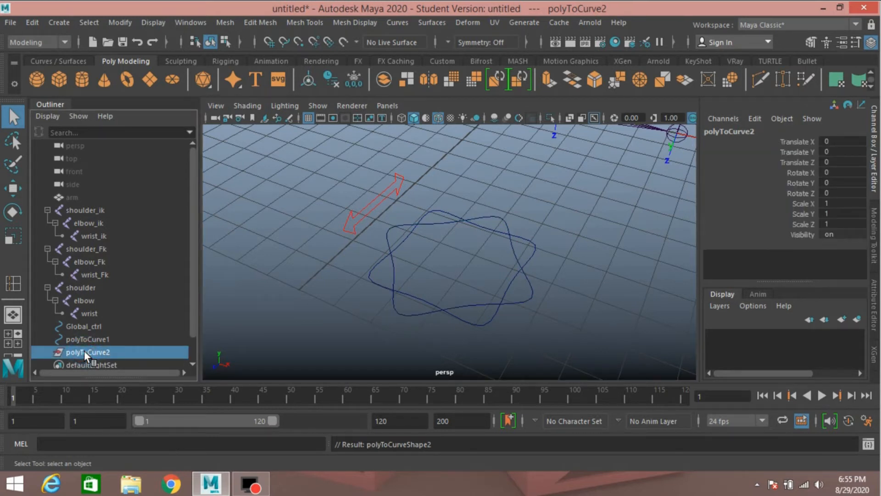
{"action": "key", "text": "Delete"}
{"action": "left_click", "coordinate": [82, 339]}
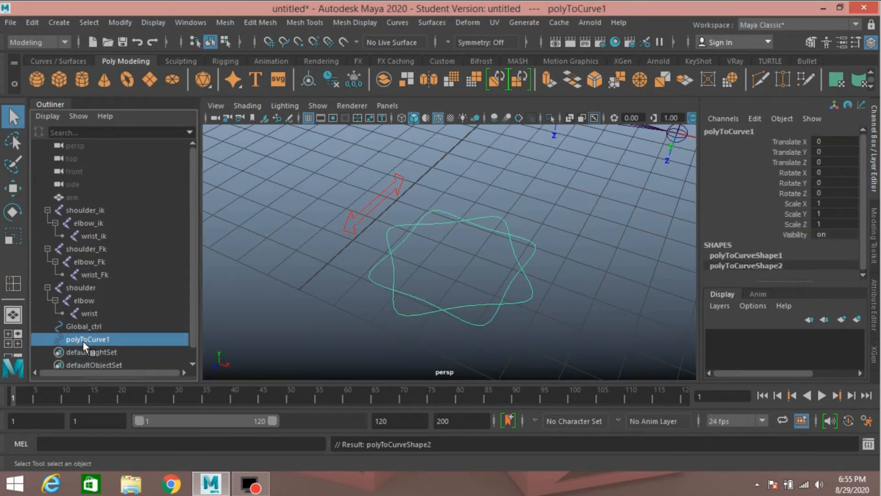
{"action": "double_click", "coordinate": [87, 341]}
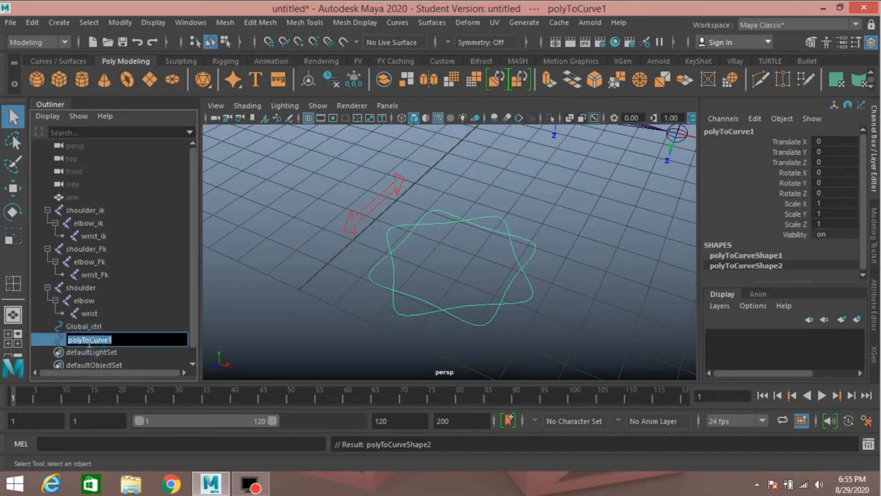
{"action": "type", "text": "arm "}
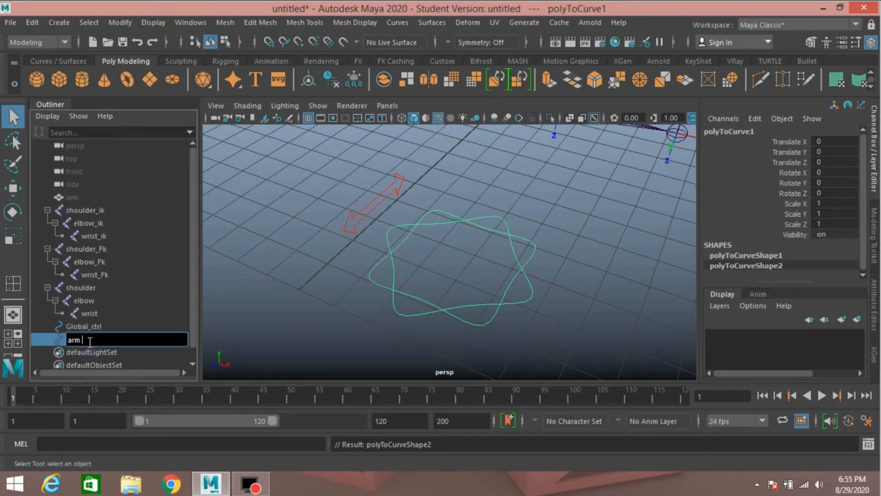
{"action": "type", "text": "ik_ctrl"}
{"action": "key", "text": "Return"}
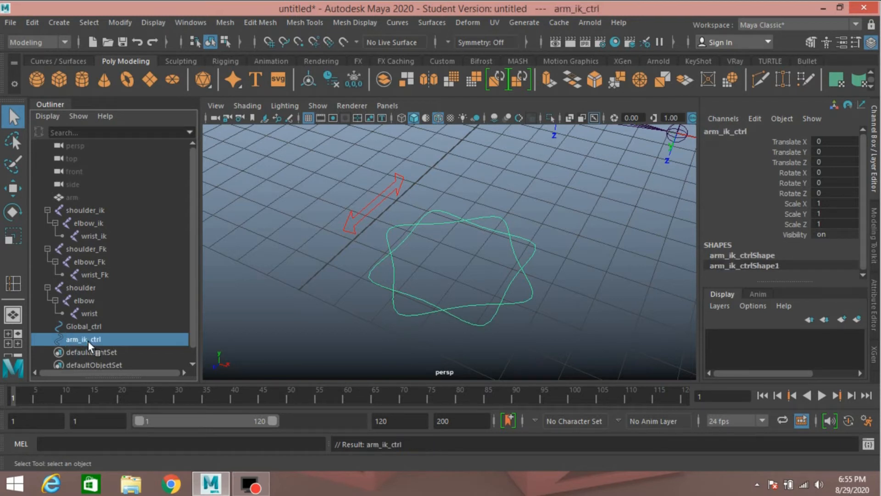
Enable the drawing overrides on the arm_ik_ctrl transform and set its index color to yellow.
{"action": "scroll", "coordinate": [396, 307], "scroll_direction": "down", "scroll_amount": 3}
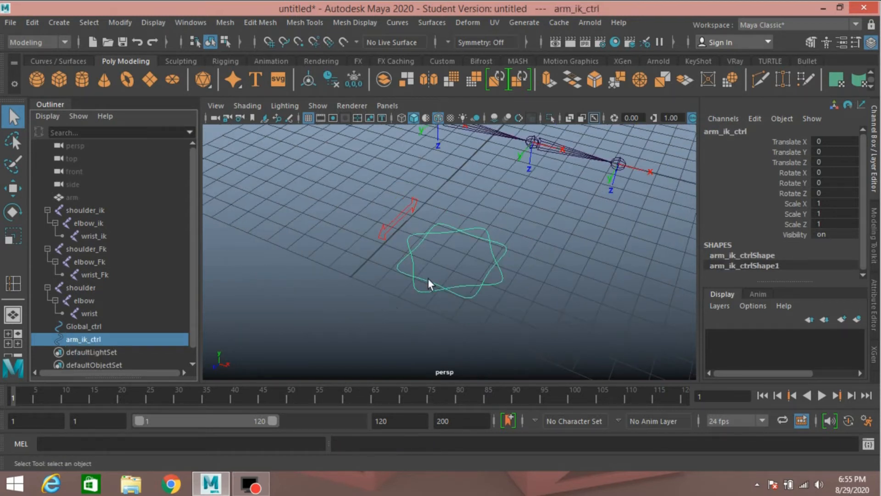
{"action": "left_click_drag", "start_coordinate": [435, 275], "coordinate": [470, 342]}
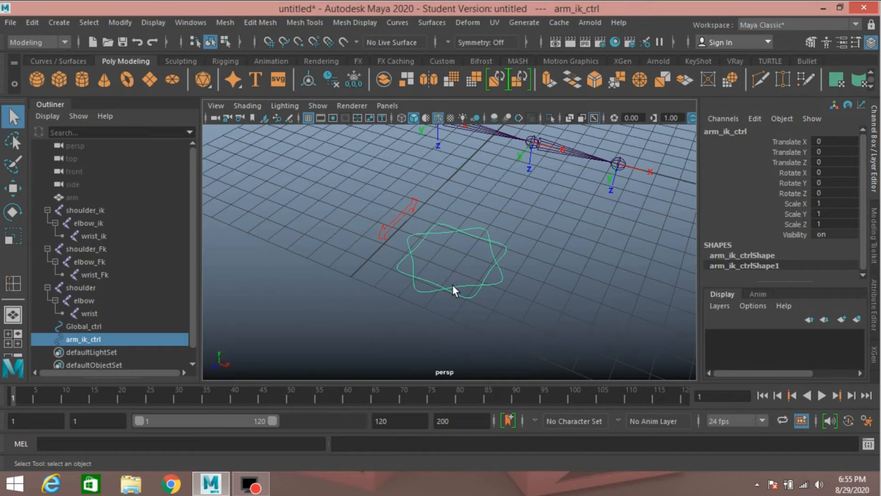
{"action": "left_click", "coordinate": [874, 303]}
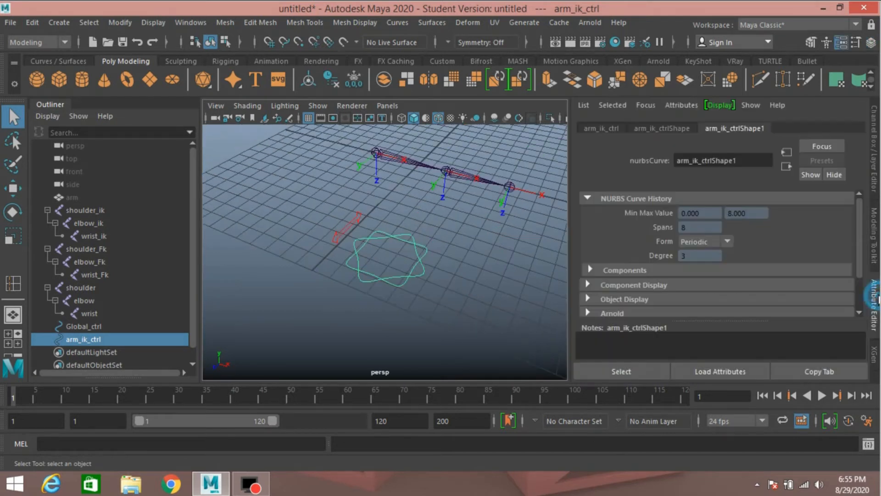
{"action": "left_click", "coordinate": [592, 130]}
{"action": "scroll", "coordinate": [651, 260], "scroll_direction": "down", "scroll_amount": 2}
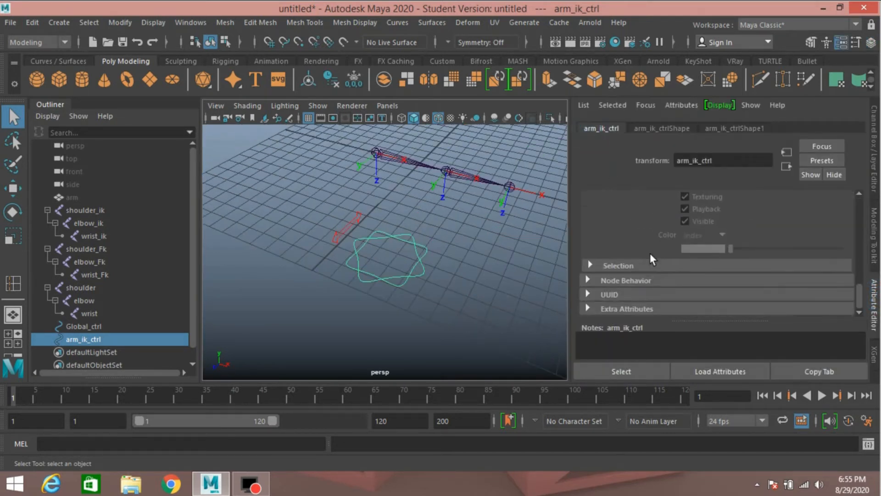
{"action": "scroll", "coordinate": [650, 252], "scroll_direction": "up", "scroll_amount": 5}
{"action": "scroll", "coordinate": [646, 248], "scroll_direction": "down", "scroll_amount": 2}
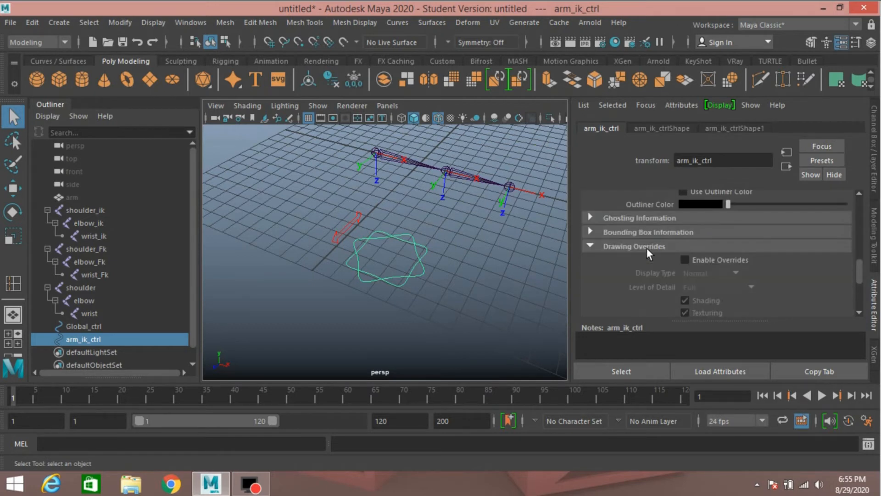
{"action": "left_click", "coordinate": [690, 261]}
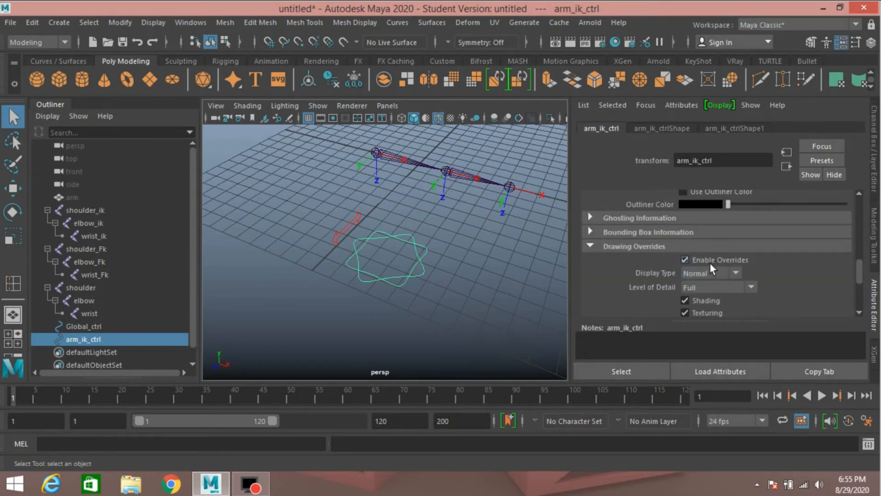
{"action": "scroll", "coordinate": [710, 263], "scroll_direction": "down", "scroll_amount": 4}
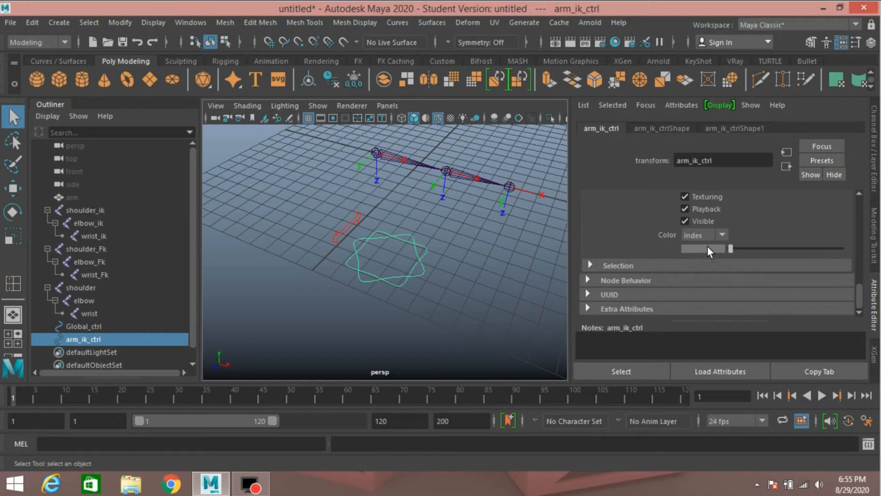
{"action": "left_click_drag", "start_coordinate": [730, 248], "coordinate": [789, 255]}
{"action": "left_click", "coordinate": [482, 302]}
{"action": "scroll", "coordinate": [471, 313], "scroll_direction": "up", "scroll_amount": 5}
{"action": "scroll", "coordinate": [471, 313], "scroll_direction": "down", "scroll_amount": 8}
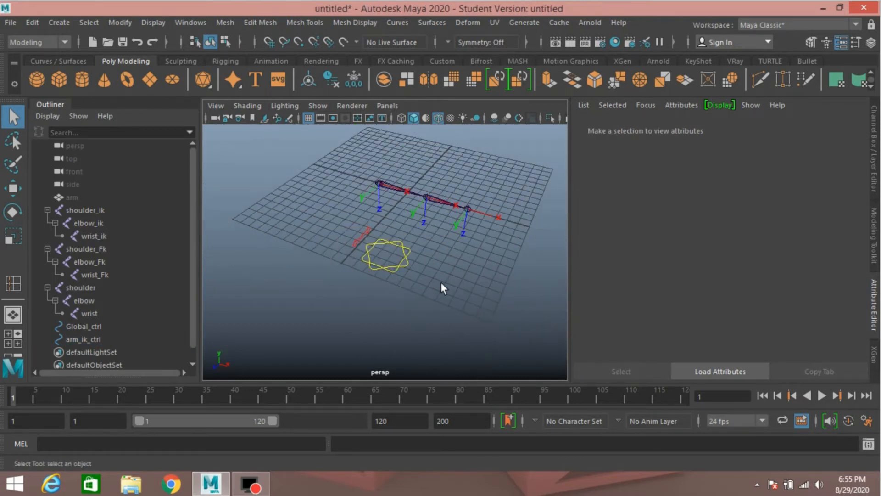
{"action": "scroll", "coordinate": [423, 296], "scroll_direction": "up", "scroll_amount": 6}
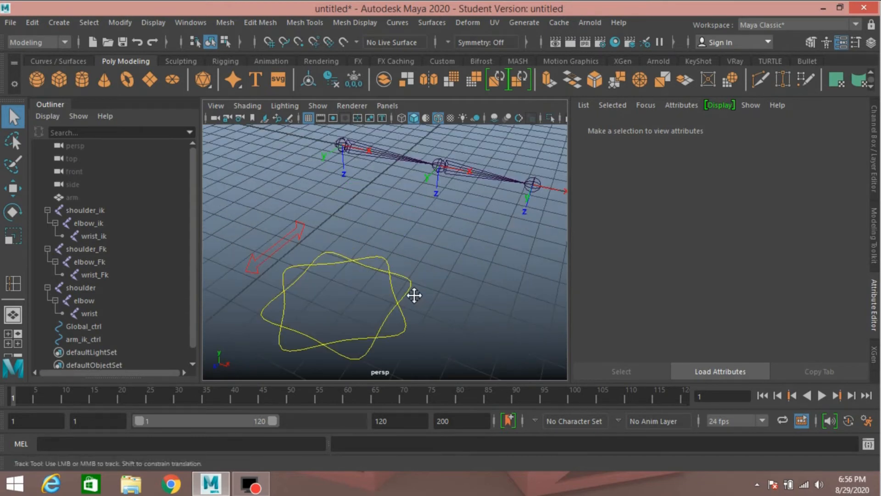
{"action": "scroll", "coordinate": [414, 296], "scroll_direction": "down", "scroll_amount": 8}
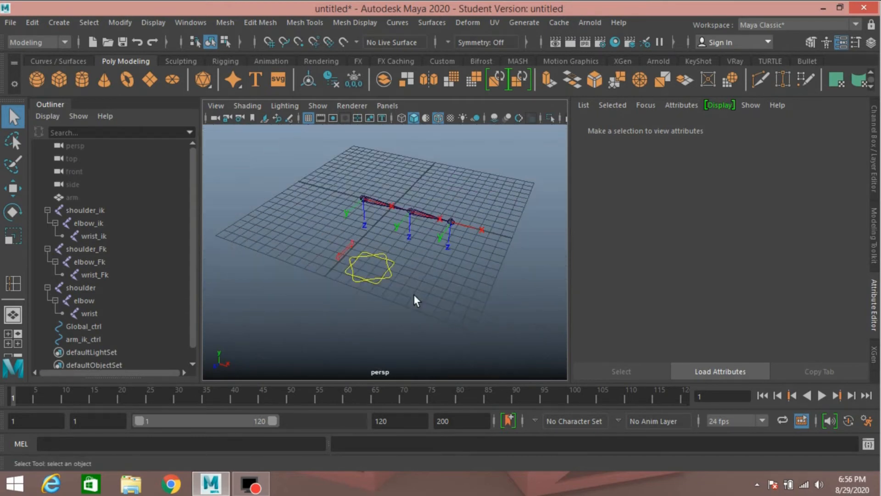
Select the arm_ik_ctrl star curve for rotation and center its pivot.
{"action": "left_click", "coordinate": [47, 61]}
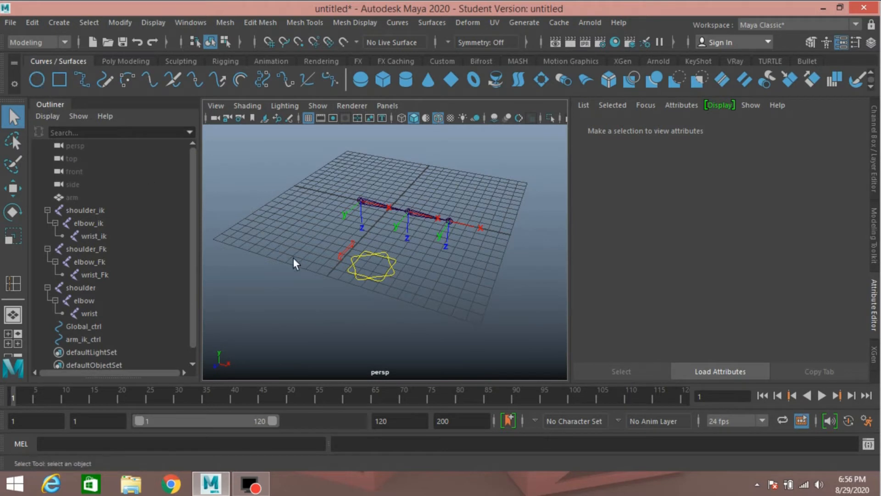
{"action": "left_click", "coordinate": [365, 257]}
{"action": "key", "text": "e"}
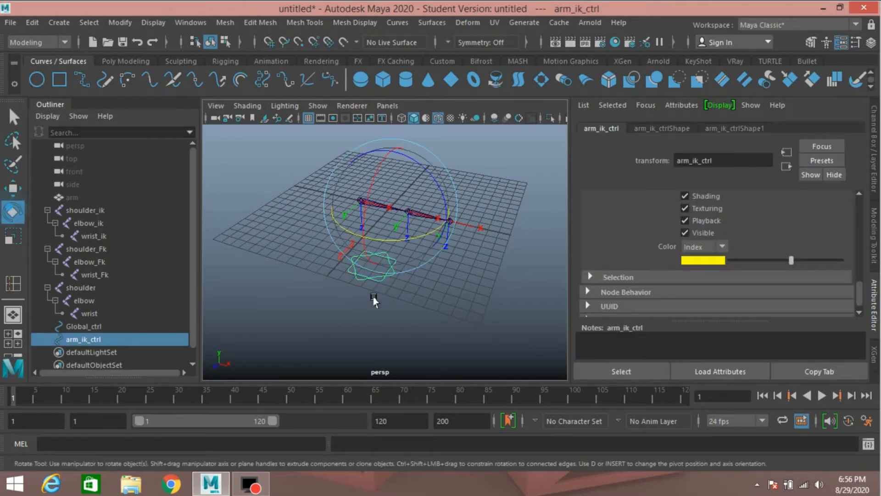
{"action": "left_click_drag", "start_coordinate": [423, 167], "coordinate": [433, 189]}
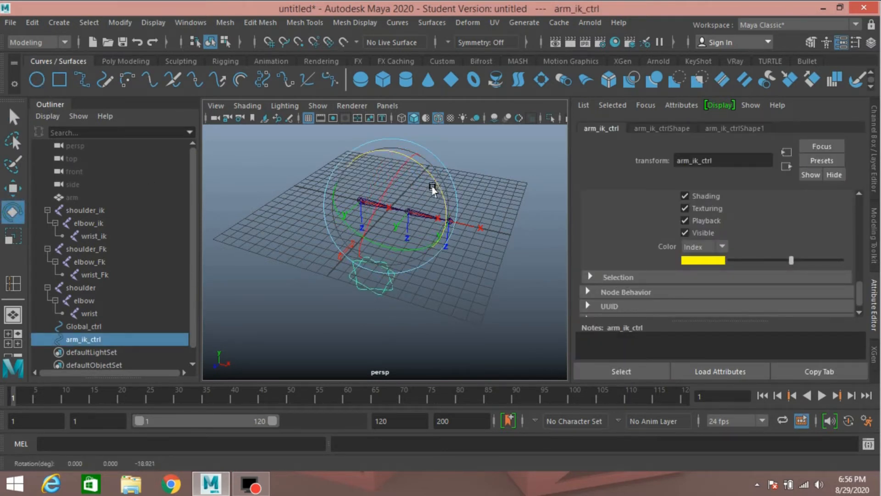
{"action": "key", "text": "ctrl+z"}
{"action": "left_click", "coordinate": [117, 24]}
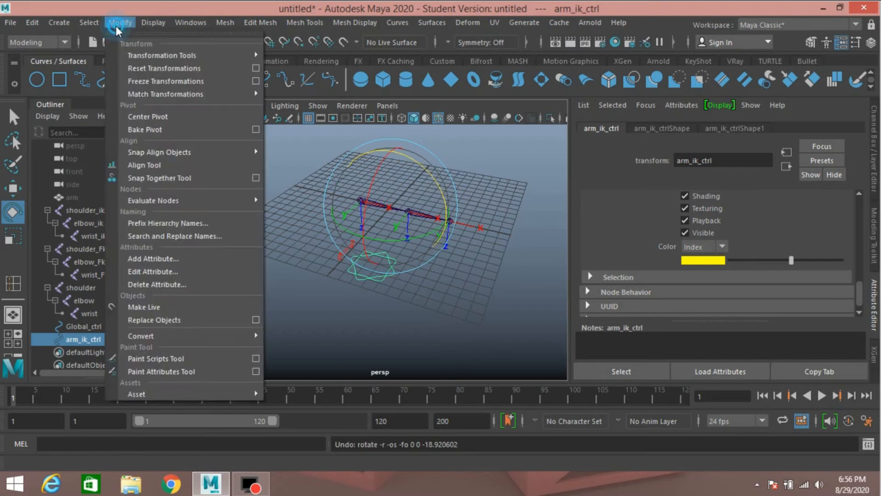
{"action": "left_click", "coordinate": [147, 115]}
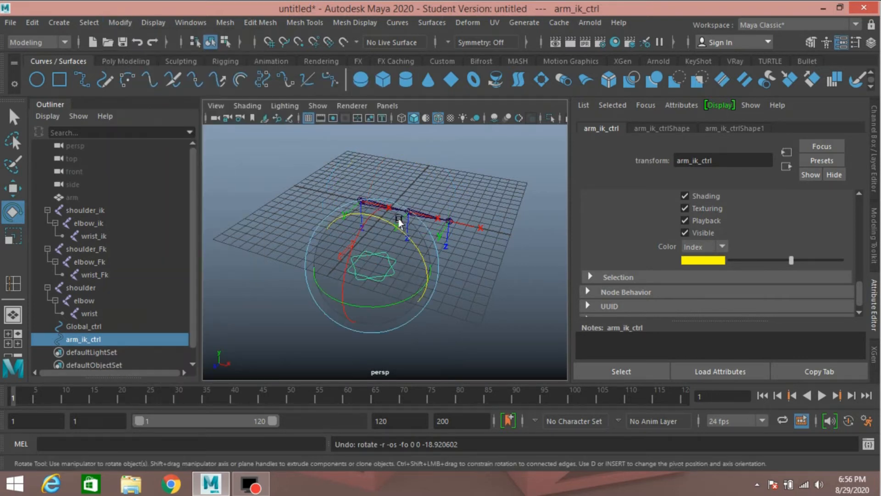
Set arm_ik_ctrl's Rotate Z to 90 so the star stands upright, and freeze its transformations.
{"action": "left_click_drag", "start_coordinate": [405, 236], "coordinate": [429, 290]}
{"action": "left_click", "coordinate": [874, 156]}
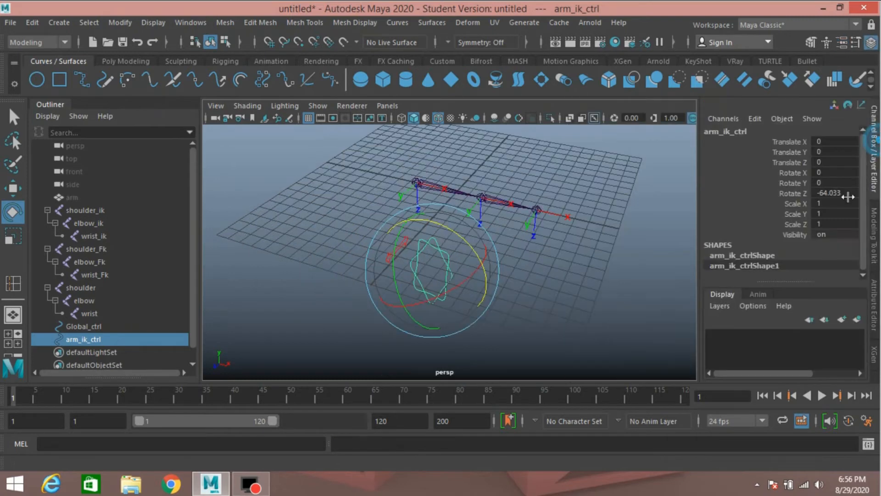
{"action": "double_click", "coordinate": [827, 193]}
{"action": "type", "text": "90"}
{"action": "key", "text": "Return"}
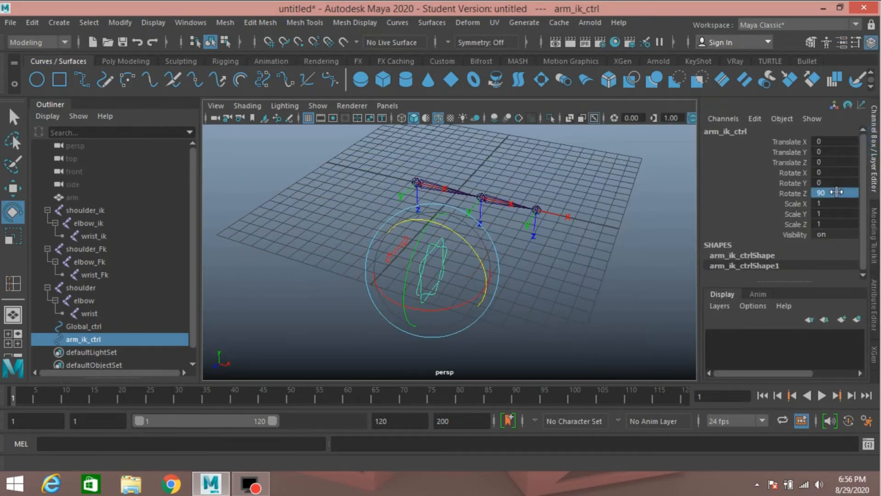
{"action": "left_click", "coordinate": [116, 22]}
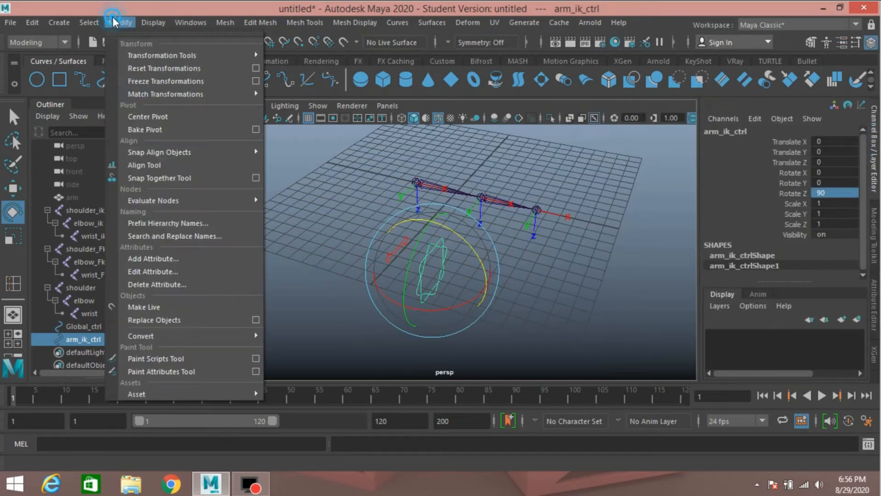
{"action": "left_click", "coordinate": [164, 80]}
{"action": "key", "text": "q"}
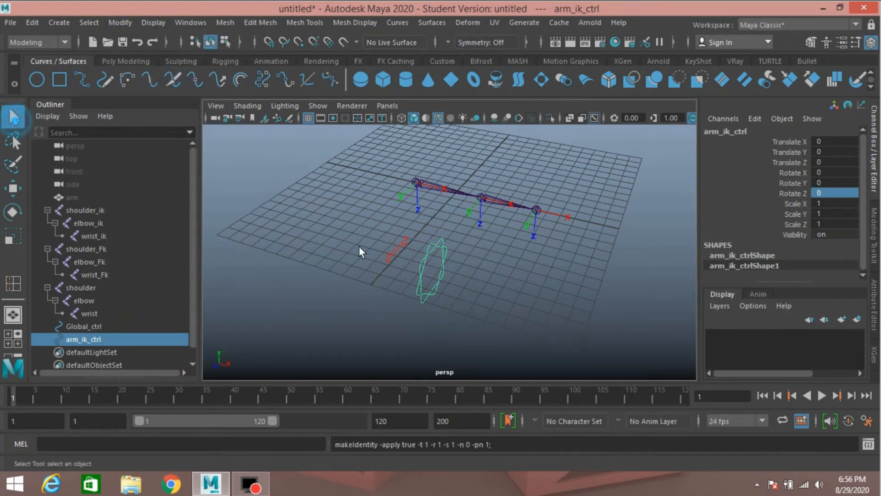
{"action": "left_click_drag", "start_coordinate": [367, 237], "coordinate": [416, 282], "text": "shift"}
{"action": "left_click", "coordinate": [389, 263]}
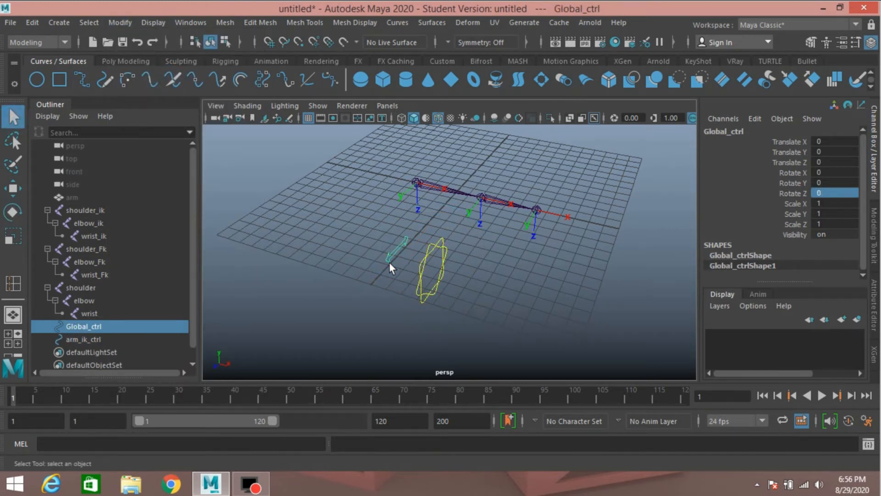
{"action": "left_click", "coordinate": [18, 194]}
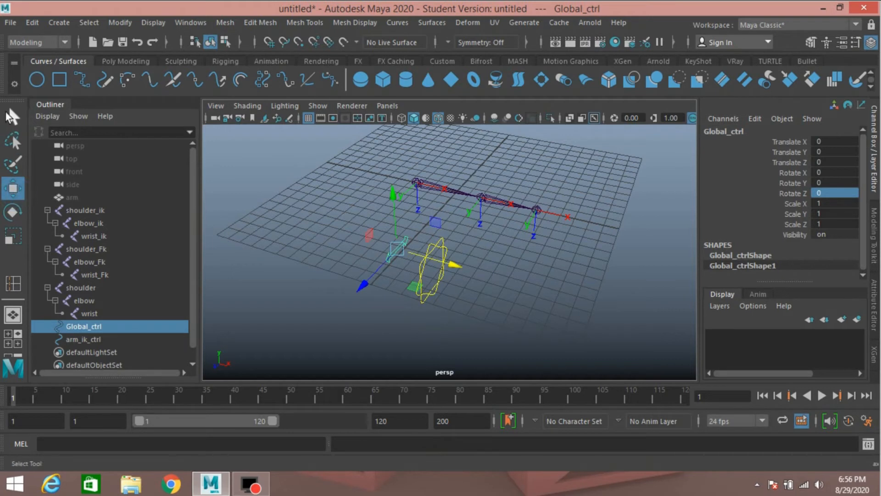
{"action": "left_click", "coordinate": [9, 113]}
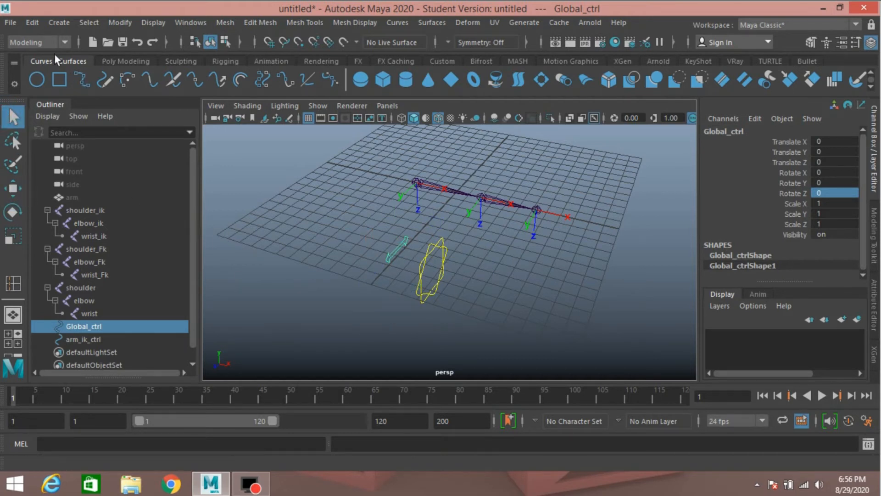
Create a NURBS circle at the origin, near the arm joints.
{"action": "left_click", "coordinate": [41, 78]}
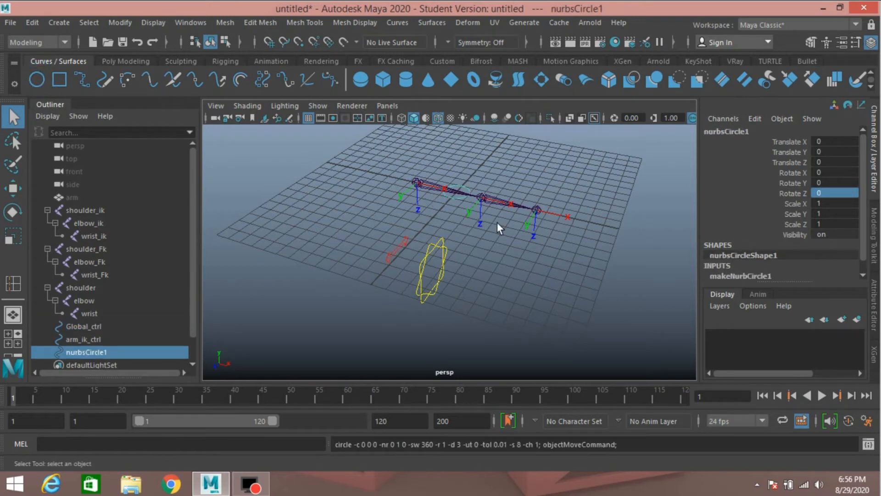
{"action": "middle_click_drag", "start_coordinate": [497, 222], "coordinate": [483, 274], "text": "alt"}
{"action": "scroll", "coordinate": [484, 274], "scroll_direction": "up", "scroll_amount": 4}
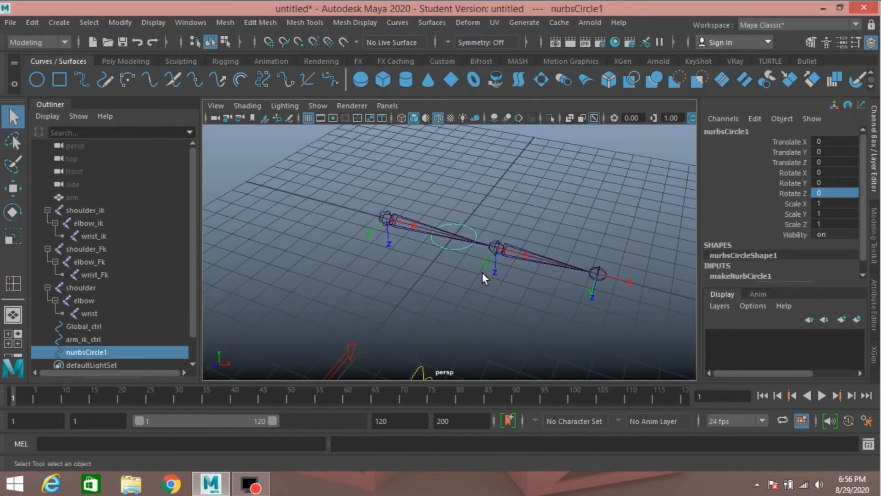
Move the circle to about 5.555 in Translate Z, away from the joints, and scale it uniformly to about 1.396.
{"action": "left_click", "coordinate": [13, 188]}
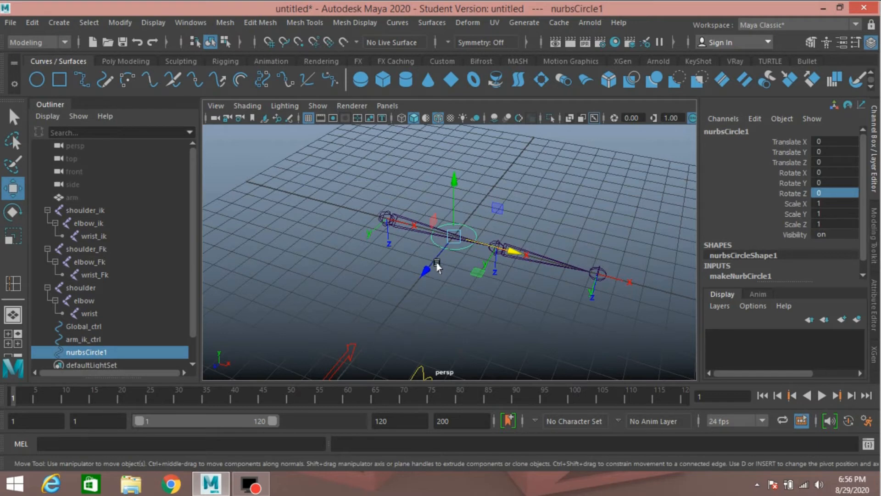
{"action": "left_click_drag", "start_coordinate": [434, 262], "coordinate": [366, 347]}
{"action": "middle_click_drag", "start_coordinate": [424, 324], "coordinate": [414, 274], "text": "alt"}
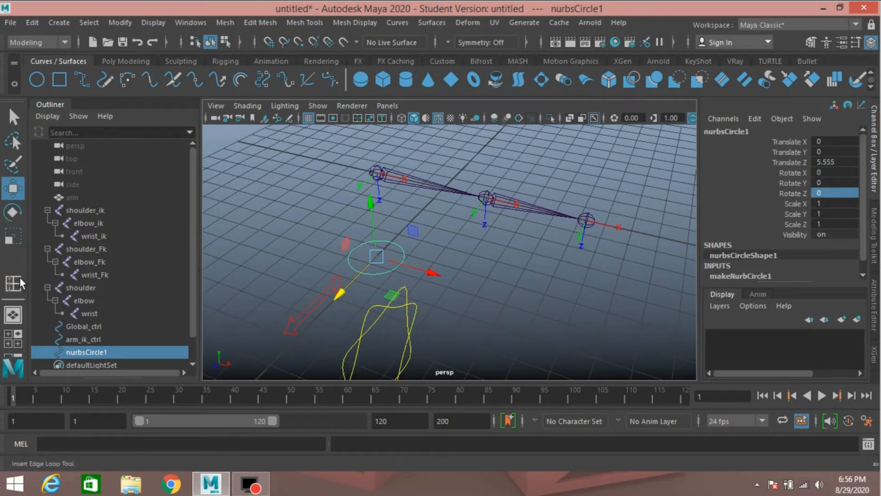
{"action": "left_click", "coordinate": [13, 236]}
{"action": "left_click_drag", "start_coordinate": [375, 256], "coordinate": [391, 261]}
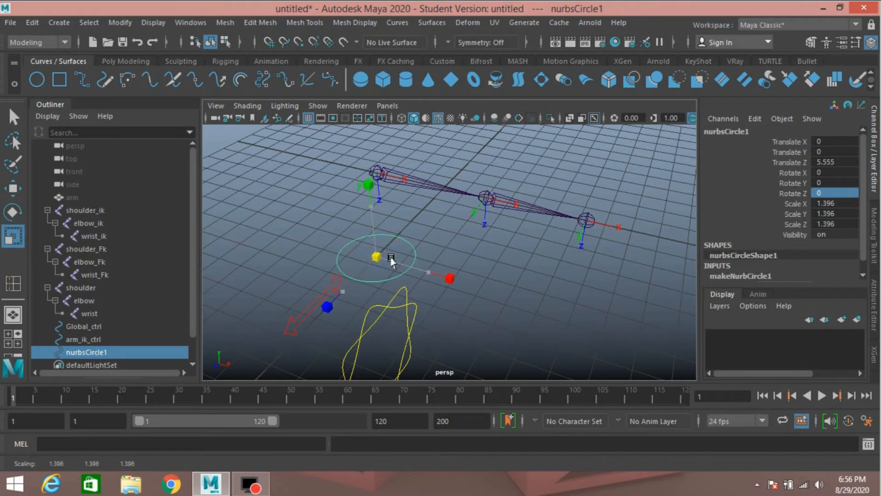
Set the circle's Rotate Z to 90 so it stands upright, and freeze its transformations.
{"action": "left_click", "coordinate": [12, 211]}
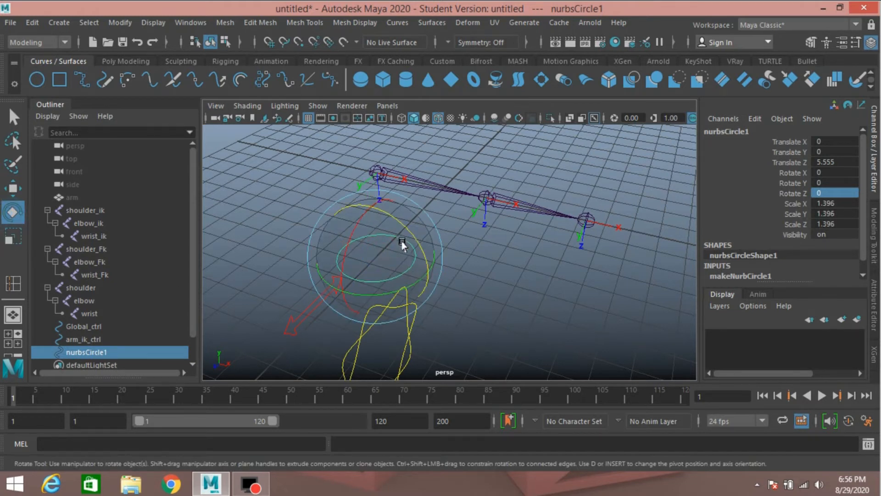
{"action": "left_click_drag", "start_coordinate": [400, 222], "coordinate": [434, 291]}
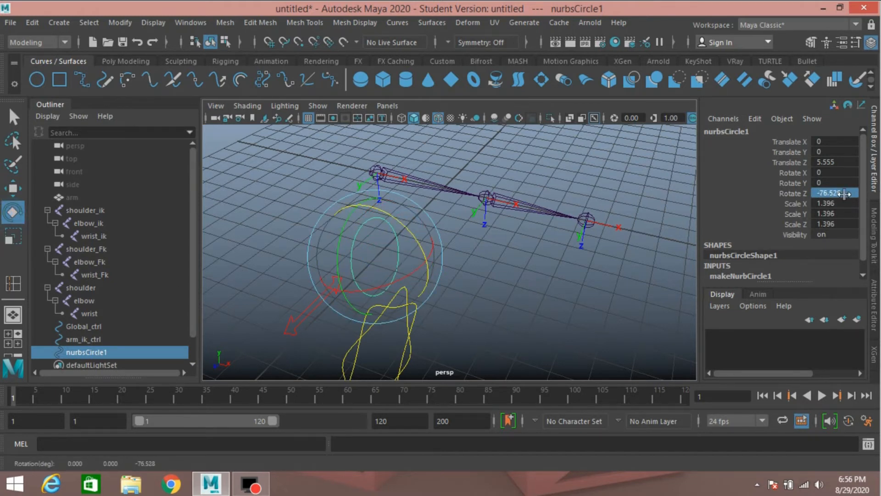
{"action": "double_click", "coordinate": [845, 194]}
{"action": "type", "text": "90"}
{"action": "key", "text": "Return"}
{"action": "left_click", "coordinate": [111, 24]}
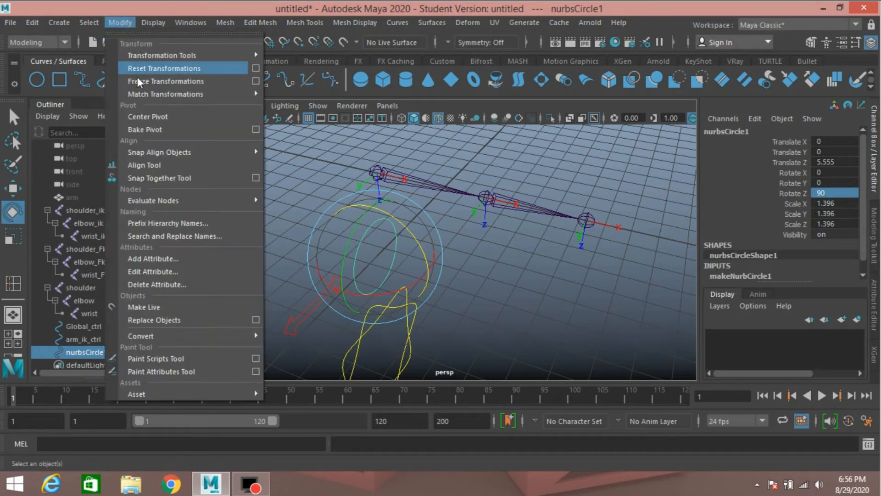
{"action": "left_click", "coordinate": [151, 81]}
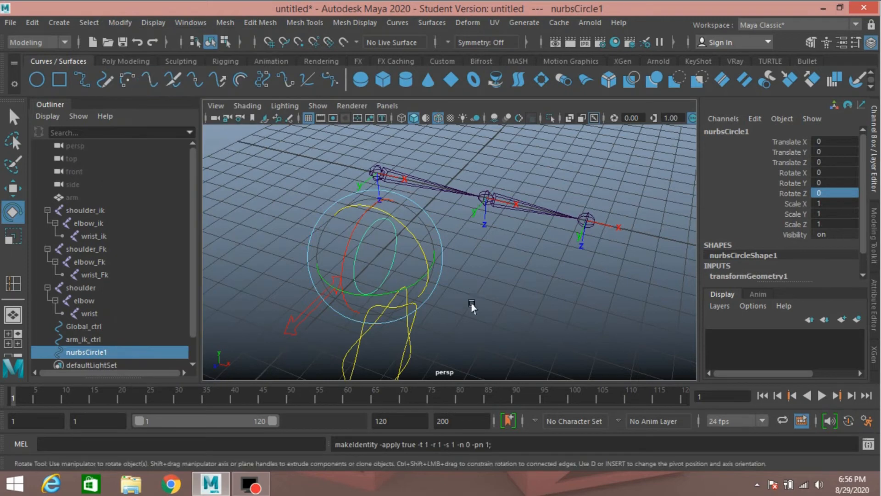
Enable drawing overrides on the circle's transform and set its index color to blue.
{"action": "scroll", "coordinate": [768, 271], "scroll_direction": "down", "scroll_amount": 1}
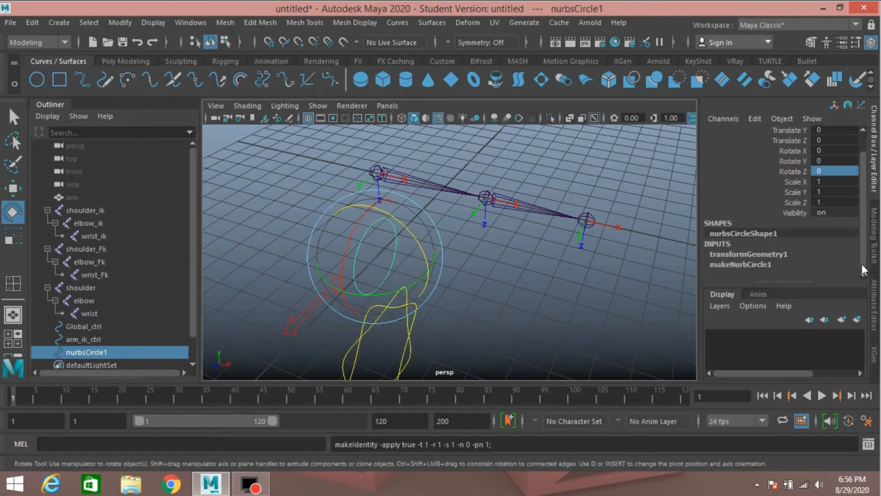
{"action": "left_click", "coordinate": [874, 296]}
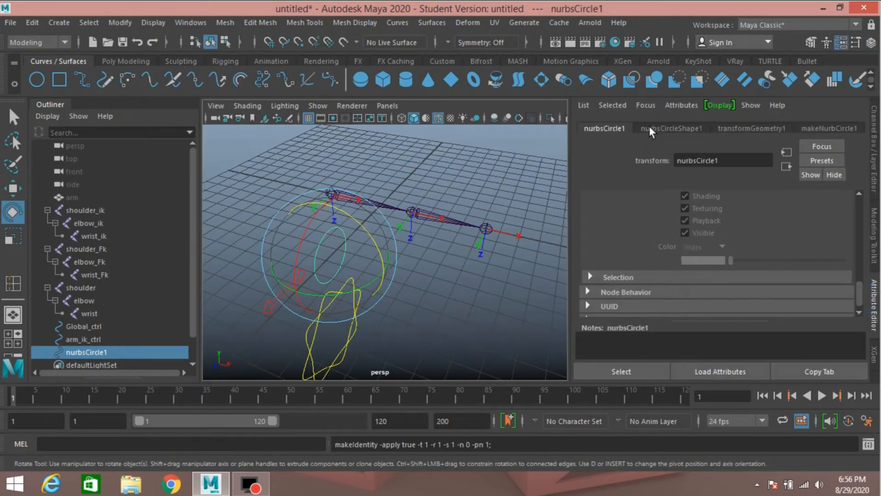
{"action": "scroll", "coordinate": [623, 209], "scroll_direction": "up", "scroll_amount": 3}
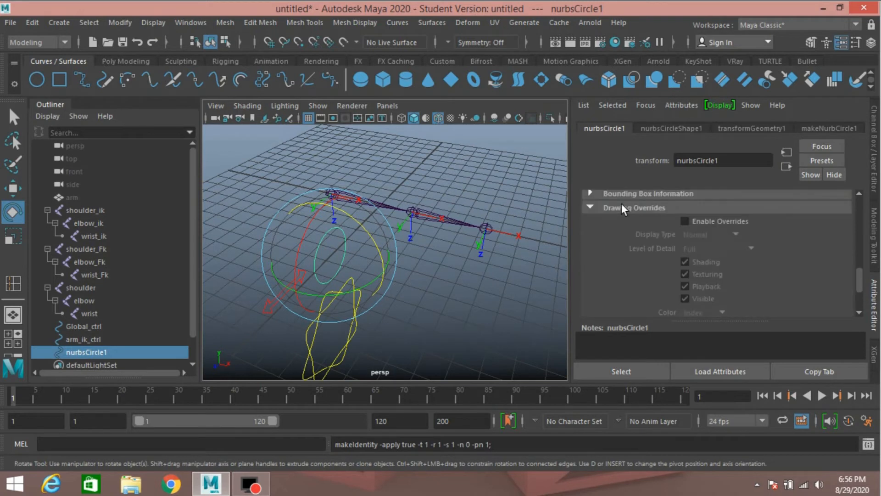
{"action": "left_click", "coordinate": [685, 220]}
{"action": "scroll", "coordinate": [701, 236], "scroll_direction": "down", "scroll_amount": 1}
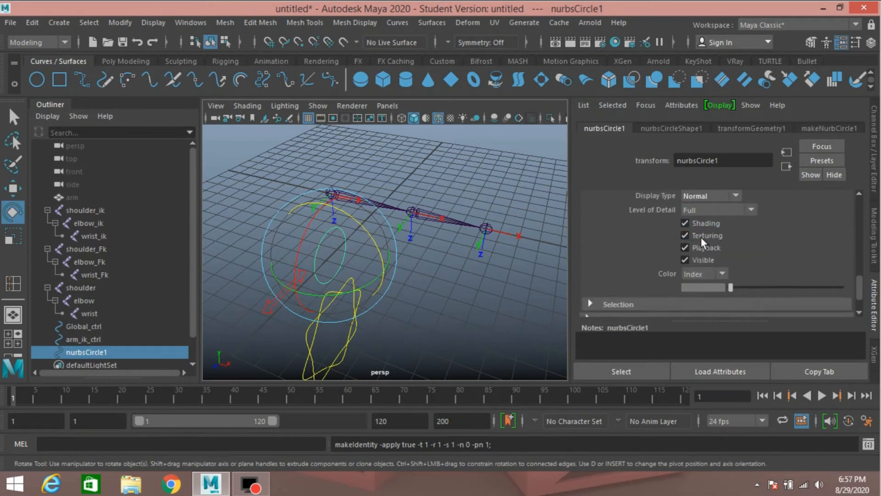
{"action": "left_click_drag", "start_coordinate": [732, 284], "coordinate": [780, 287]}
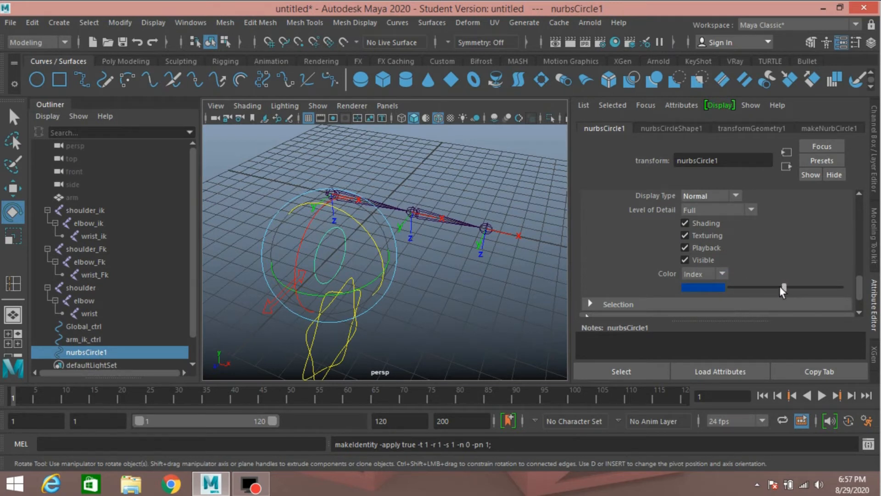
{"action": "left_click", "coordinate": [443, 311]}
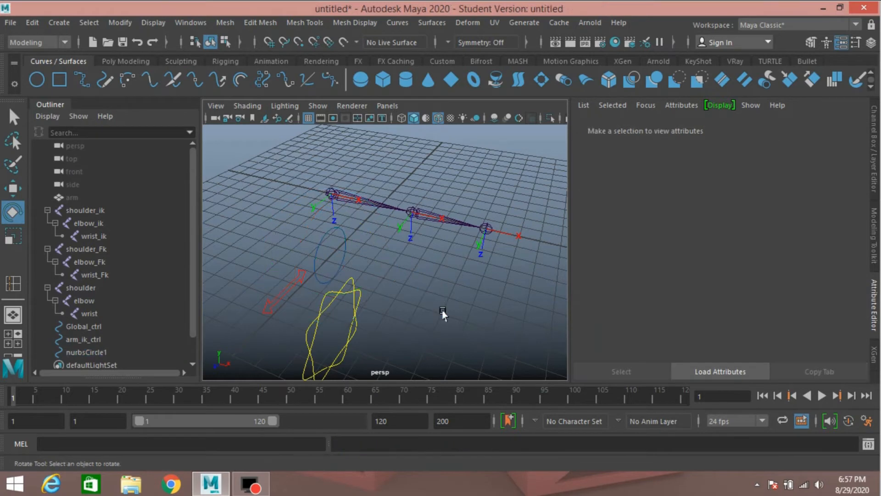
Select the blue circle and duplicate it twice in place.
{"action": "scroll", "coordinate": [442, 311], "scroll_direction": "up", "scroll_amount": 3}
{"action": "scroll", "coordinate": [442, 311], "scroll_direction": "down", "scroll_amount": 3}
{"action": "left_click_drag", "start_coordinate": [443, 311], "coordinate": [366, 255], "text": "alt"}
{"action": "left_click_drag", "start_coordinate": [344, 191], "coordinate": [393, 250], "text": "alt"}
{"action": "left_click_drag", "start_coordinate": [335, 187], "coordinate": [414, 269]}
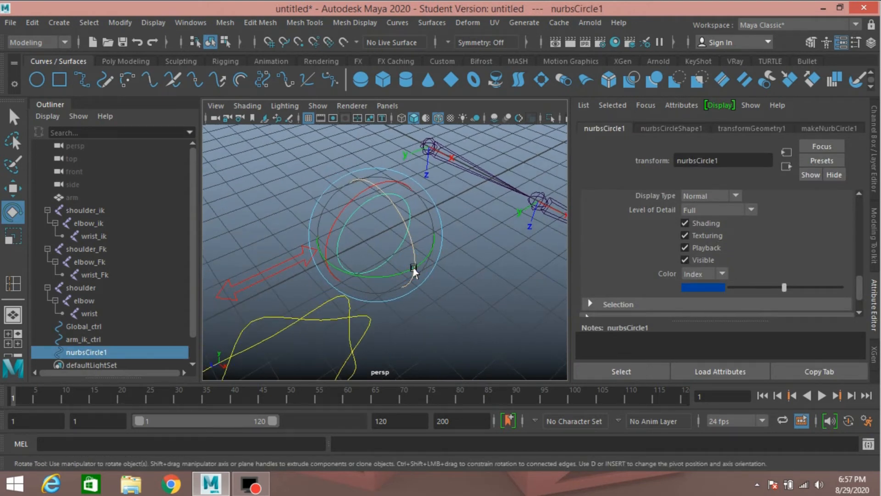
{"action": "key", "text": "ctrl+d"}
{"action": "key", "text": "ctrl+d"}
Rename the original circle, nurbsCircle1, as shoulder_fk_ctrl.
{"action": "scroll", "coordinate": [119, 343], "scroll_direction": "down", "scroll_amount": 2}
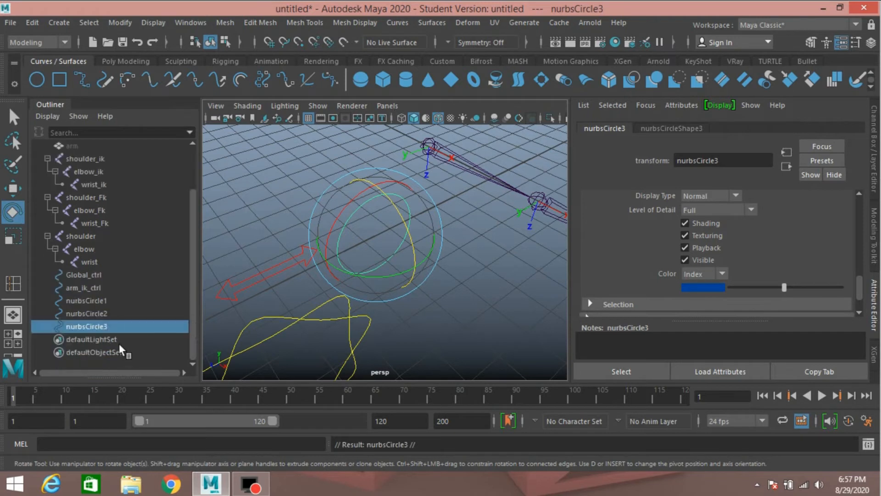
{"action": "double_click", "coordinate": [96, 301]}
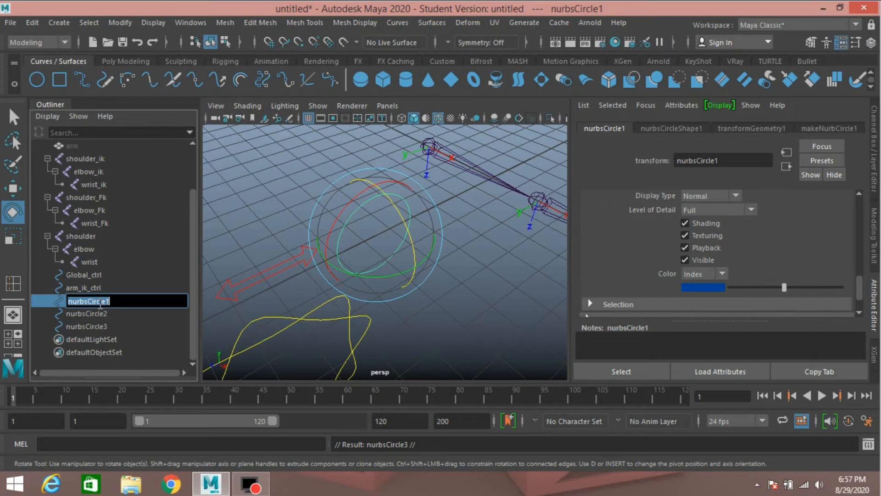
{"action": "type", "text": "shu"}
{"action": "key", "text": "BackSpace"}
{"action": "type", "text": "oulder_Fk_ctrl"}
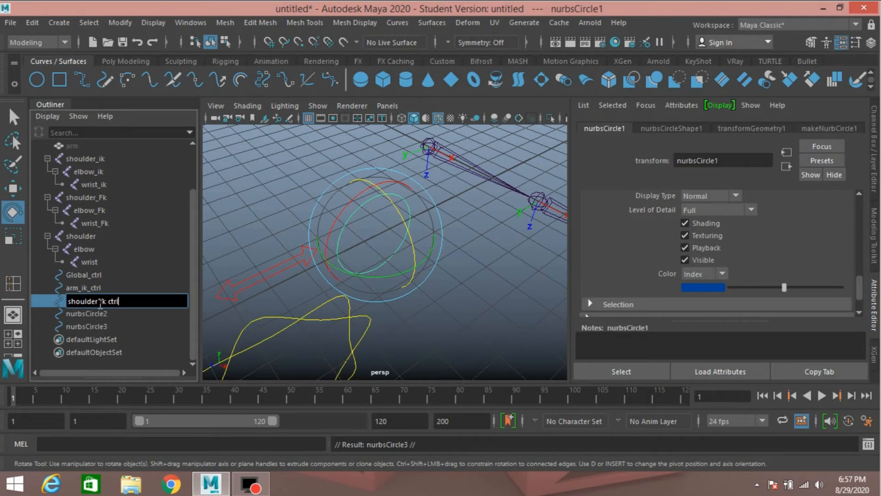
{"action": "key", "text": "Return"}
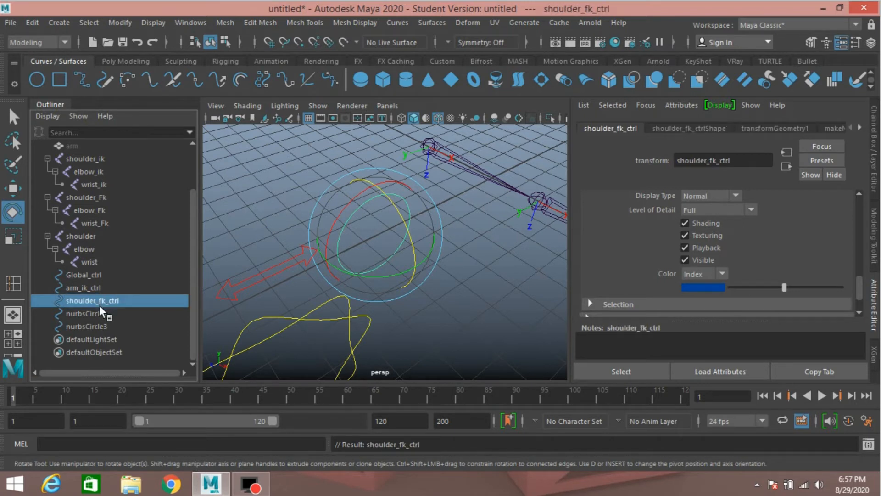
Rename nurbsCircle2 as elbow_fk_ctrl and nurbsCircle3 as wrist_fk_ctrl.
{"action": "double_click", "coordinate": [102, 313]}
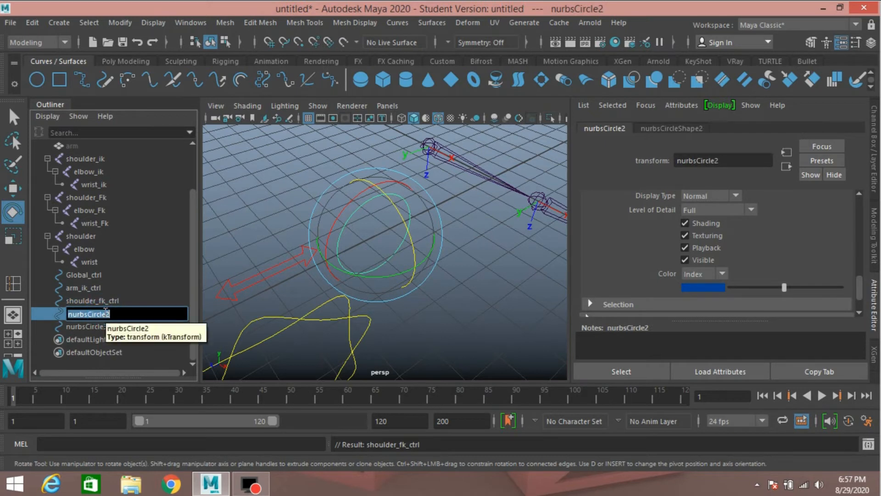
{"action": "type", "text": "el"}
{"action": "type", "text": "bow_fk_ctrl"}
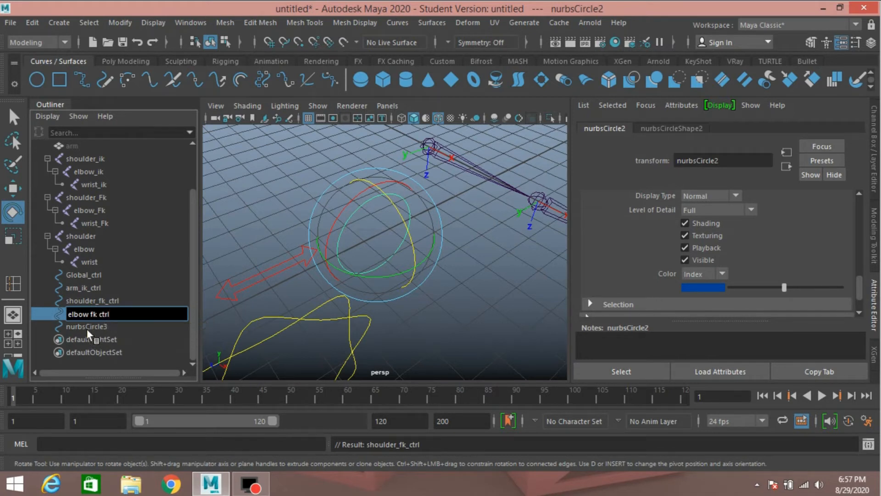
{"action": "double_click", "coordinate": [90, 326]}
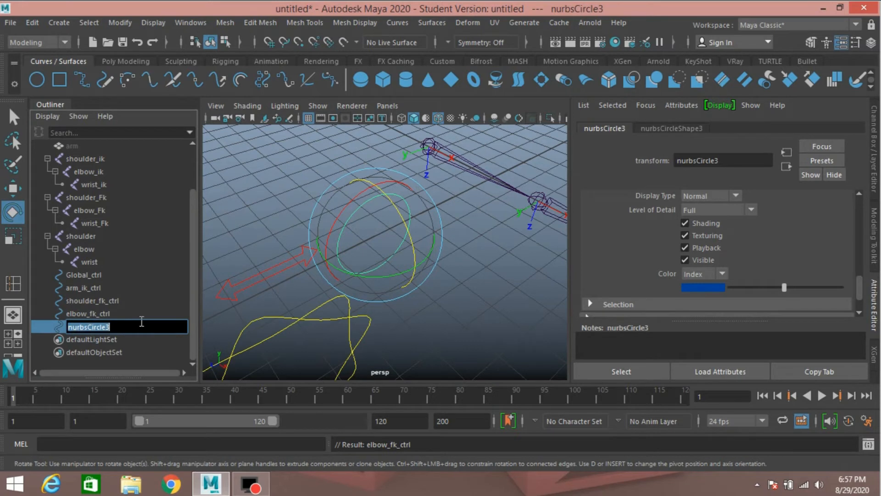
{"action": "type", "text": "wrist fk ctrl"}
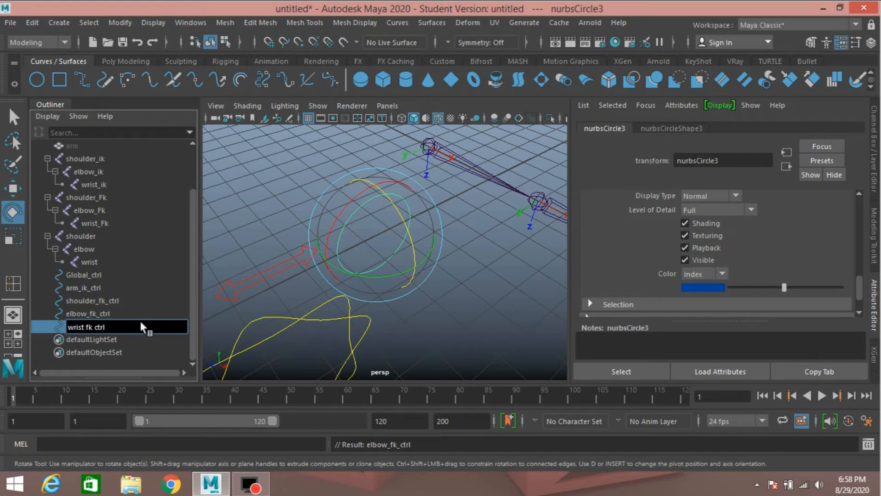
{"action": "key", "text": "Return"}
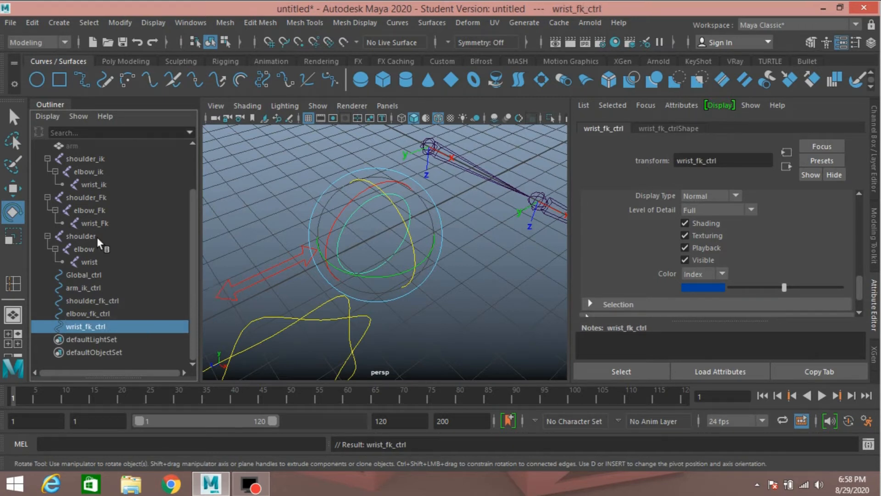
Freeze the transformations of wrist_fk_ctrl and center its pivot.
{"action": "left_click", "coordinate": [119, 22]}
{"action": "left_click", "coordinate": [140, 79]}
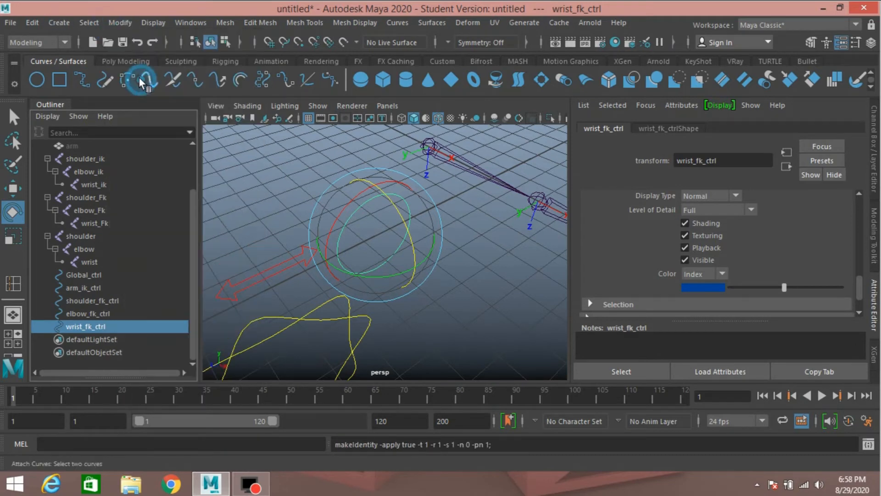
{"action": "left_click", "coordinate": [119, 23]}
{"action": "left_click", "coordinate": [163, 115]}
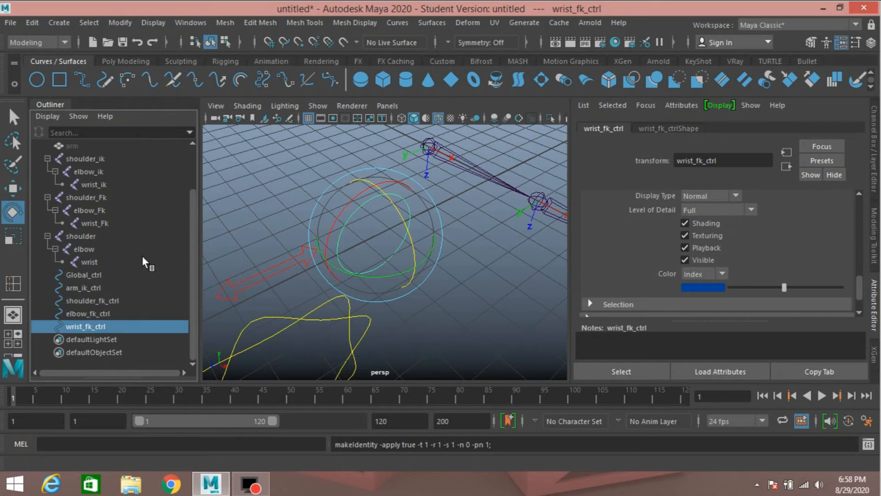
Move shoulder_fk_ctrl about 2.294 along X and elbow_fk_ctrl farther along X to separate the three stacked circles.
{"action": "left_click", "coordinate": [97, 303]}
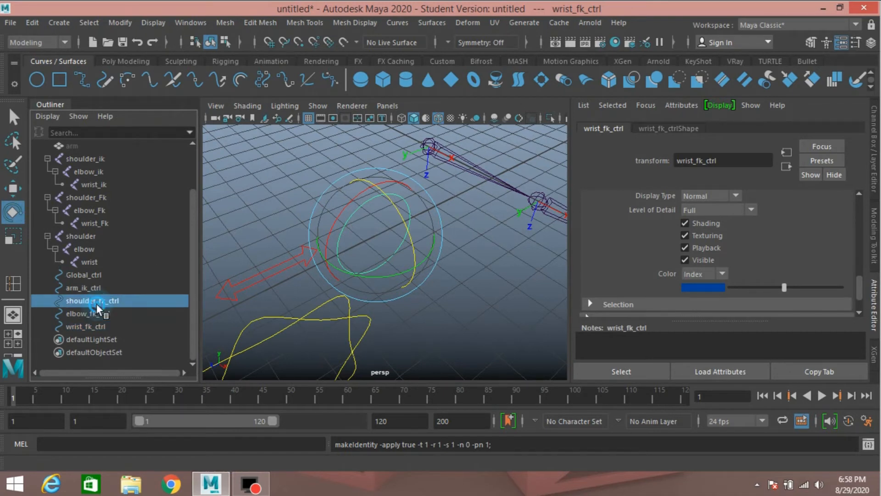
{"action": "left_click", "coordinate": [13, 189]}
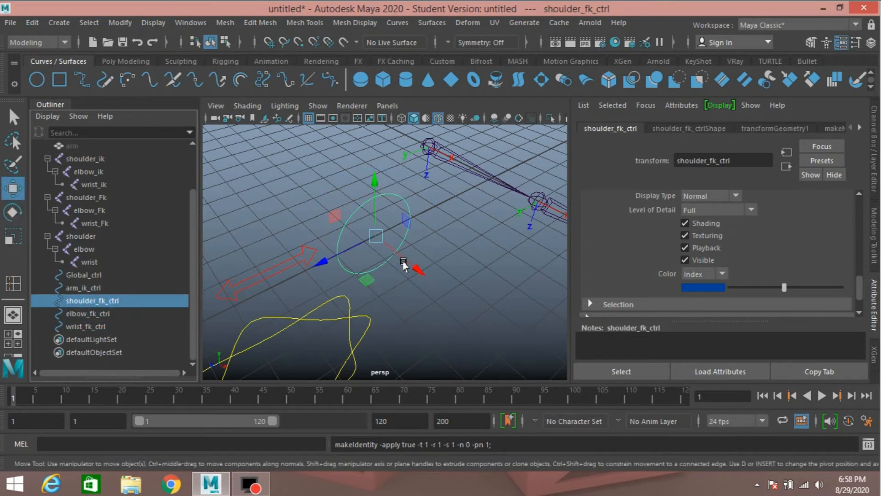
{"action": "left_click_drag", "start_coordinate": [404, 265], "coordinate": [474, 316]}
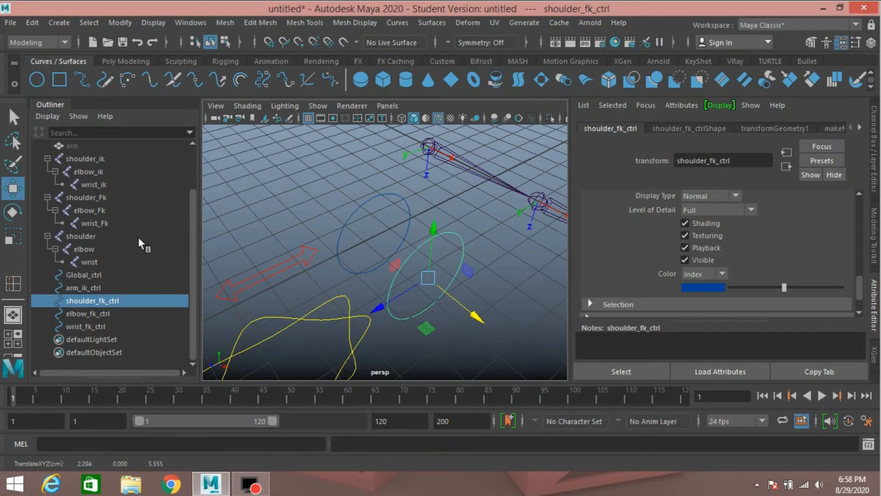
{"action": "left_click", "coordinate": [98, 313]}
{"action": "left_click_drag", "start_coordinate": [420, 274], "coordinate": [445, 315]}
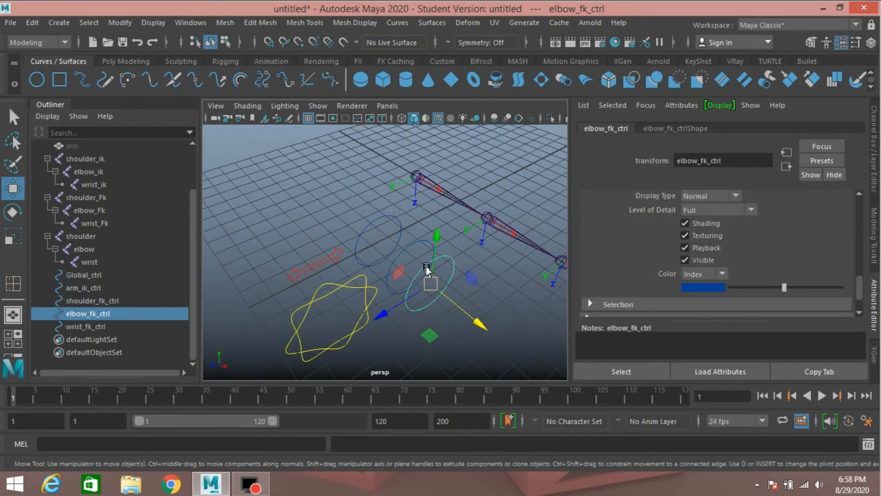
{"action": "left_click_drag", "start_coordinate": [427, 270], "coordinate": [390, 270], "text": "alt"}
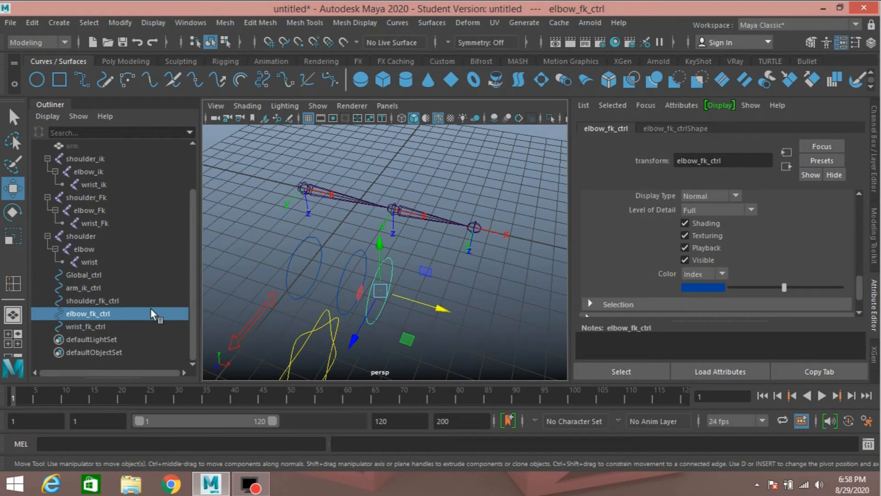
Place the arm_ik_ctrl curve in a group of its own.
{"action": "left_click", "coordinate": [85, 275]}
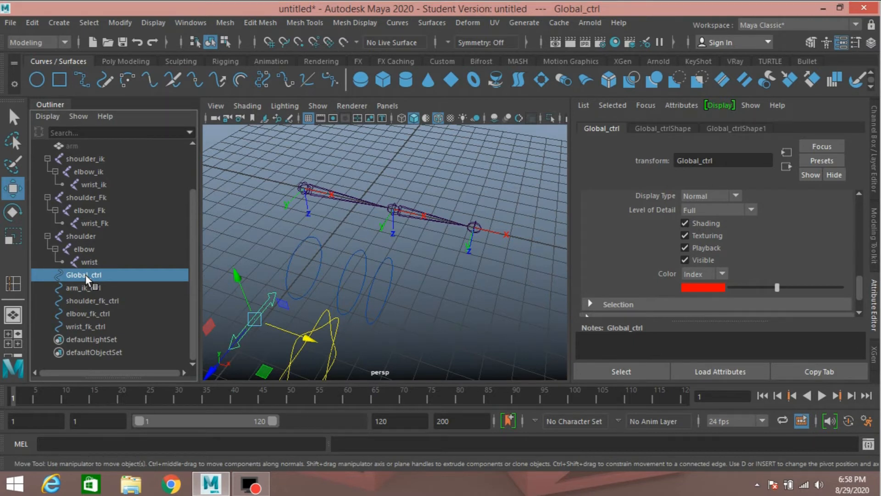
{"action": "left_click", "coordinate": [85, 287]}
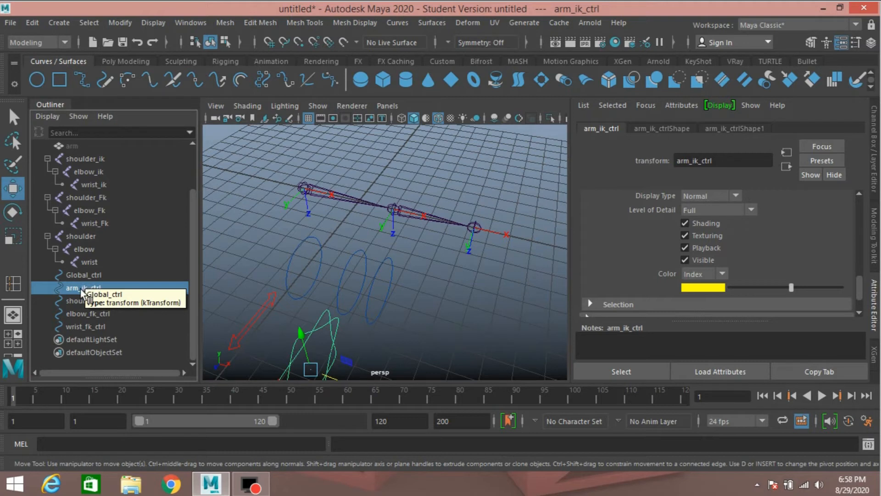
{"action": "left_click", "coordinate": [72, 289]}
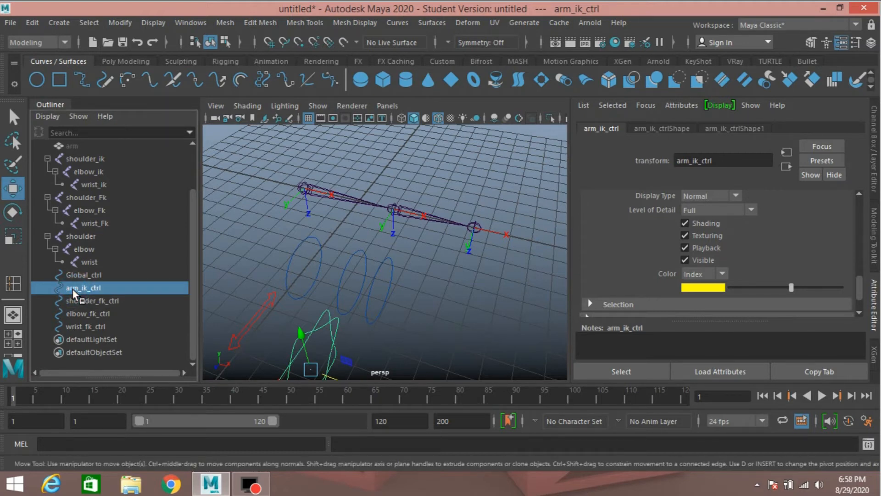
{"action": "key", "text": "ctrl+g"}
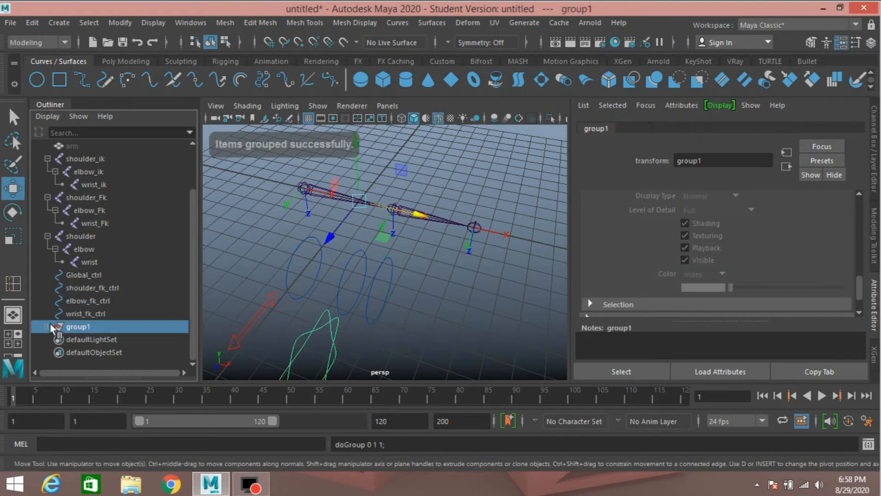
Rename the group containing arm_ik_ctrl as arm_ik_ctrl_offset and center the group's pivot.
{"action": "left_click", "coordinate": [48, 325]}
{"action": "double_click", "coordinate": [93, 340]}
{"action": "key", "text": "ctrl+c"}
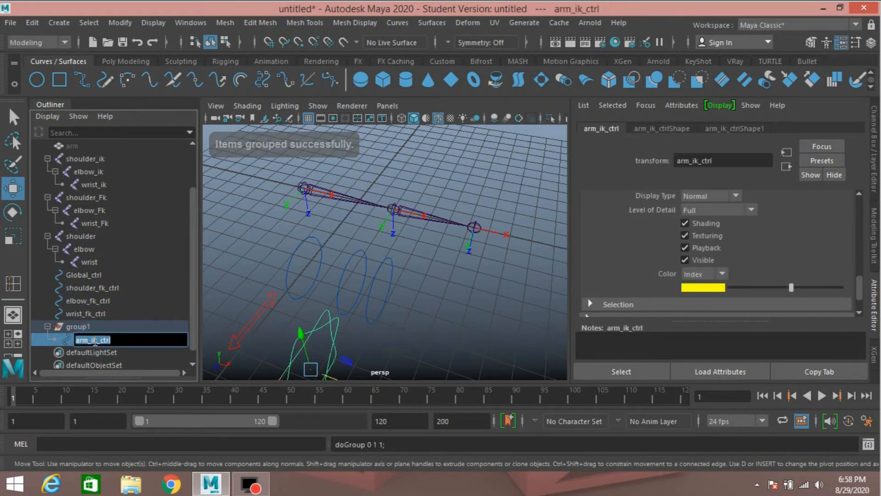
{"action": "double_click", "coordinate": [91, 327]}
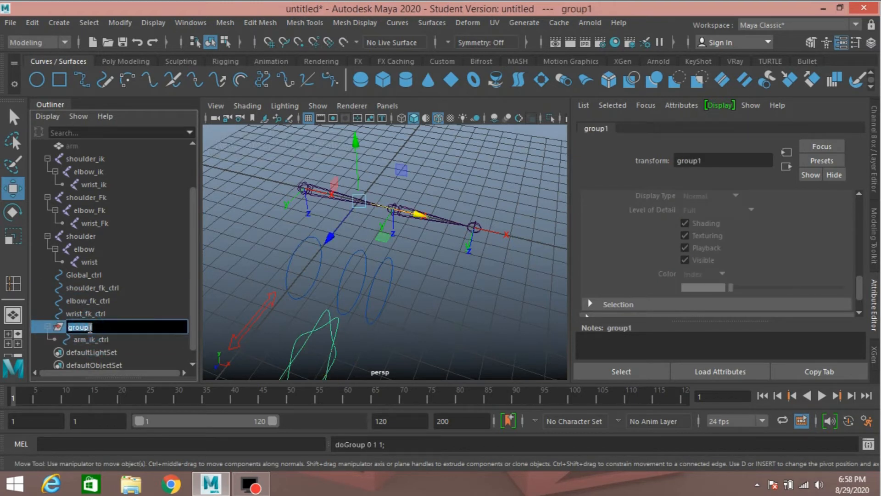
{"action": "key", "text": "ctrl+v"}
{"action": "type", "text": "off"}
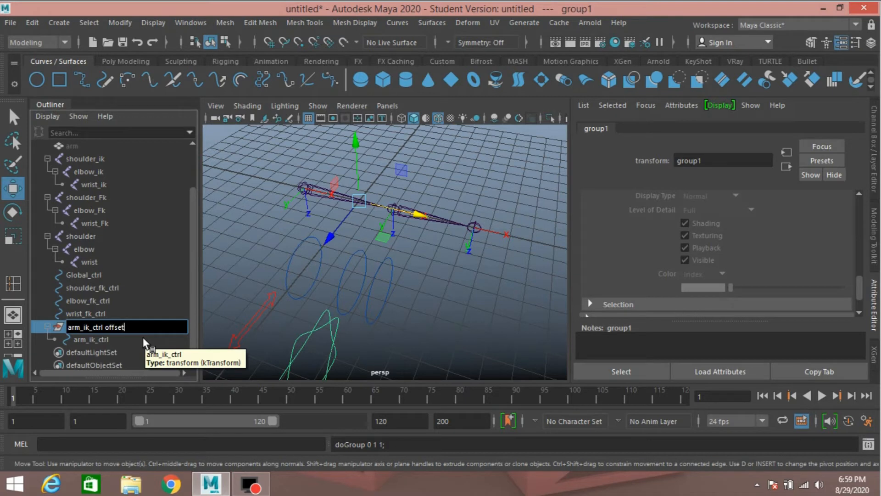
{"action": "type", "text": "set"}
{"action": "key", "text": "Return"}
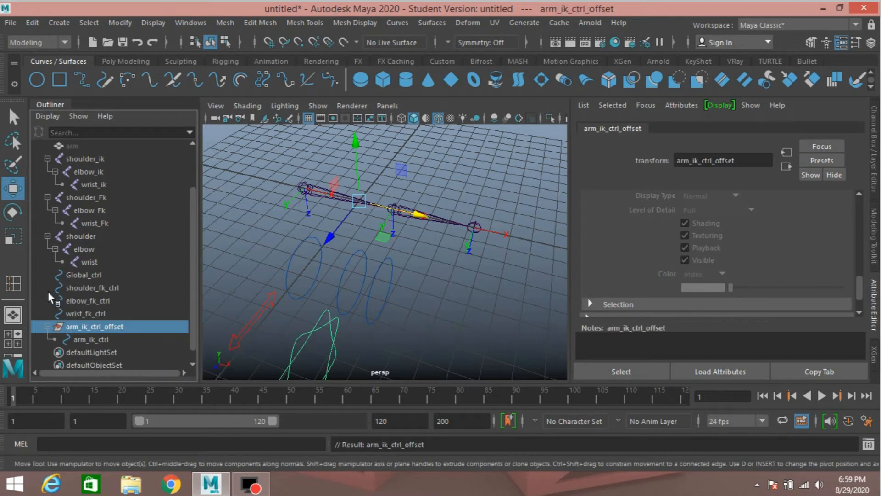
{"action": "left_click", "coordinate": [113, 21]}
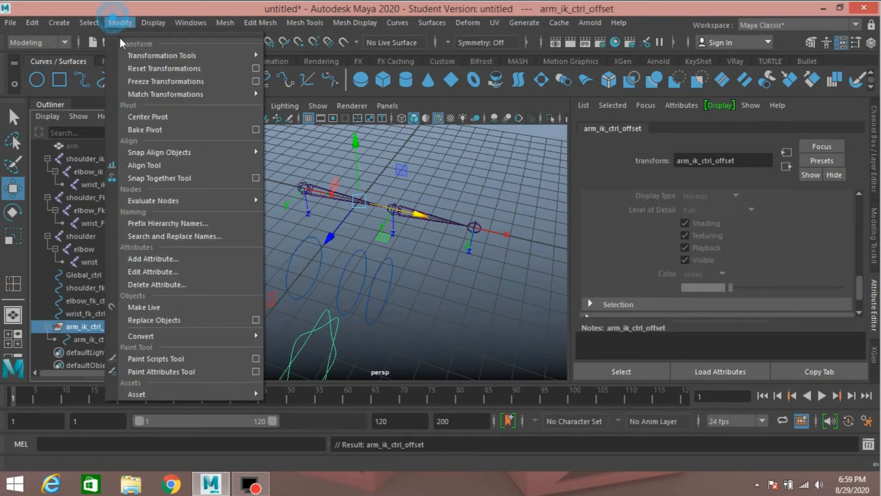
{"action": "left_click", "coordinate": [163, 116]}
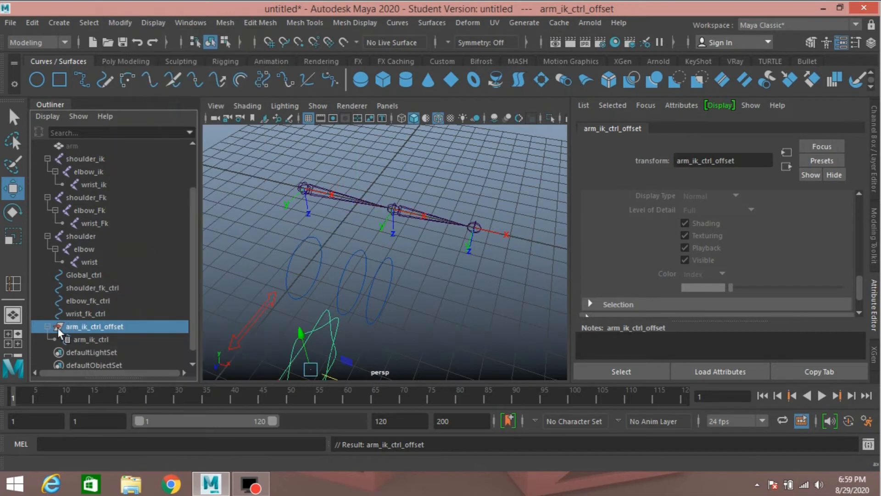
Place the wrist_fk_ctrl curve in a group of its own, copy the curve's name and open the group's name for editing.
{"action": "left_click", "coordinate": [77, 313]}
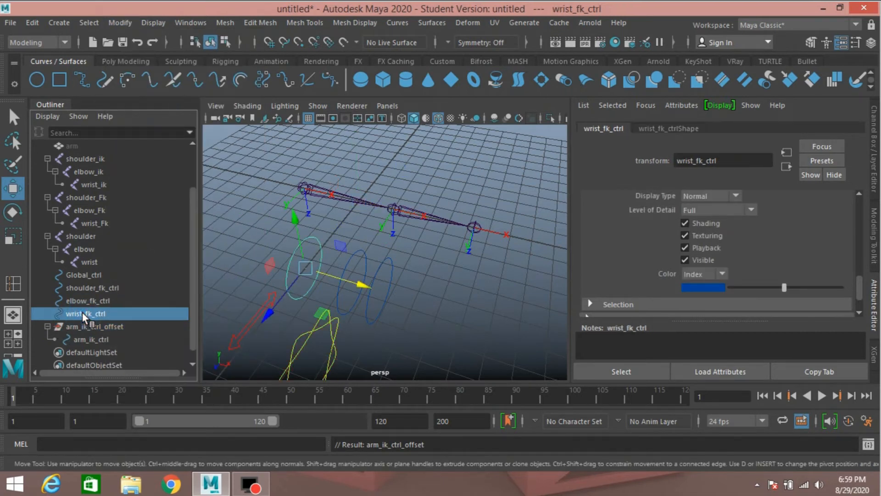
{"action": "key", "text": "ctrl+g"}
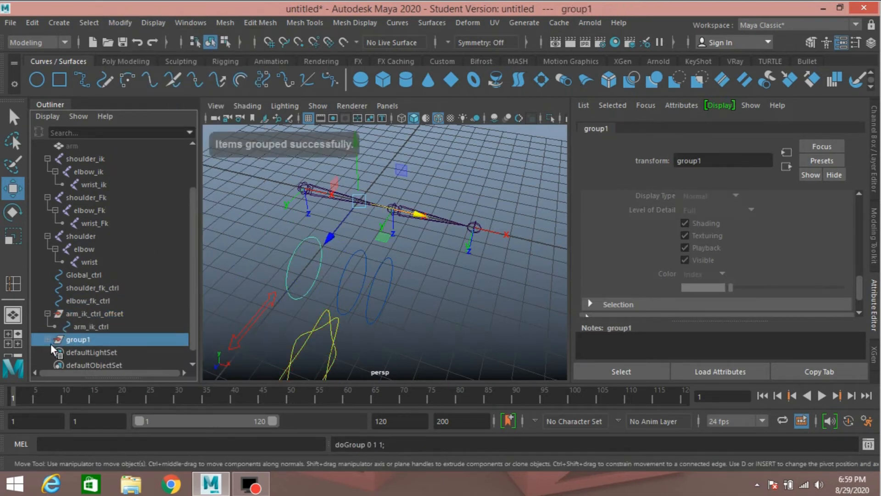
{"action": "left_click", "coordinate": [48, 339]}
{"action": "double_click", "coordinate": [88, 352]}
{"action": "key", "text": "ctrl+c"}
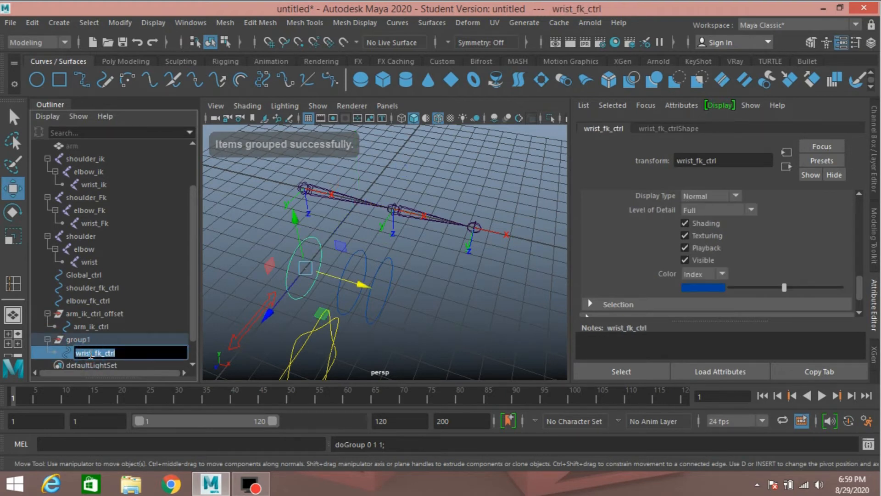
{"action": "double_click", "coordinate": [81, 340]}
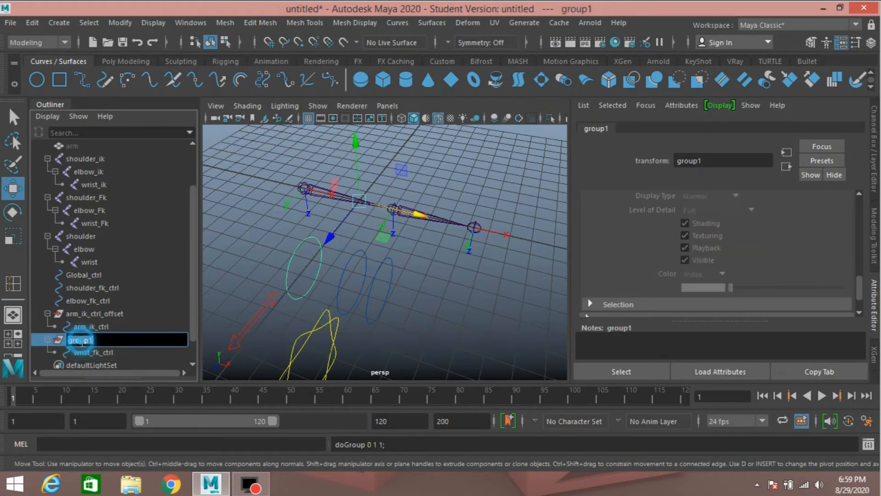
Rename the group above wrist_fk_ctrl as wrist_fk_ctrl_offset and center its pivot.
{"action": "key", "text": "ctrl+v"}
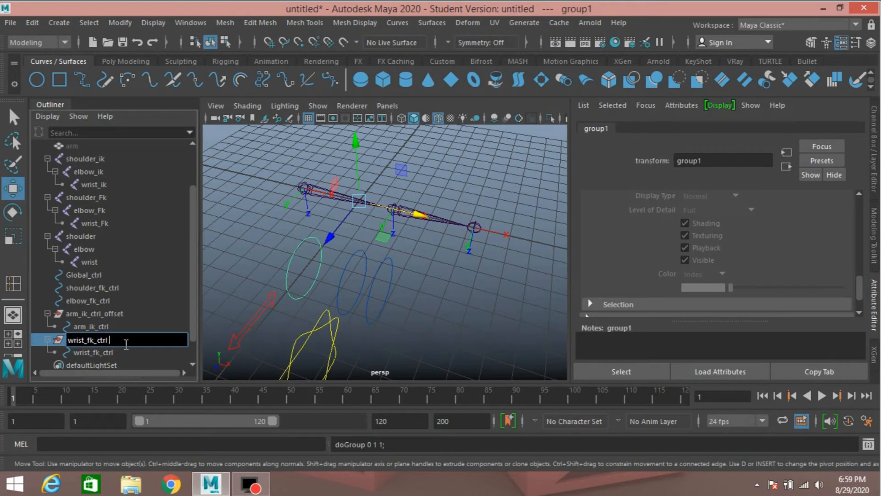
{"action": "type", "text": "o"}
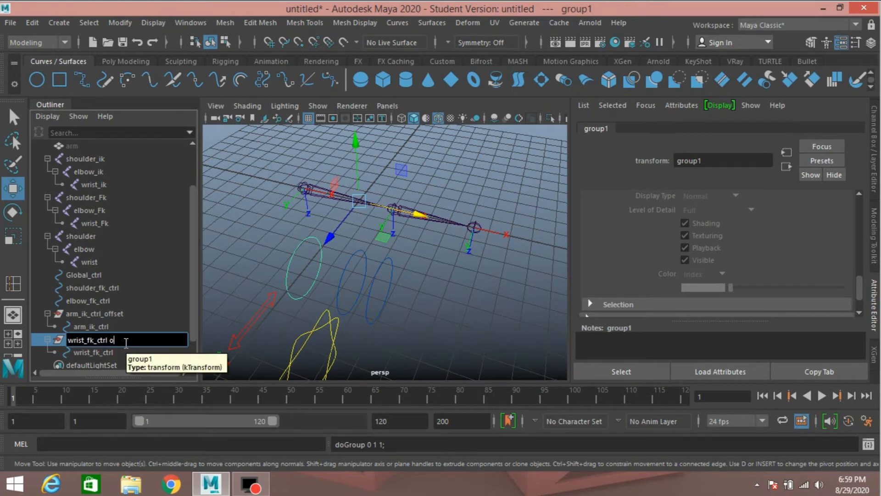
{"action": "type", "text": "ffset"}
{"action": "key", "text": "Return"}
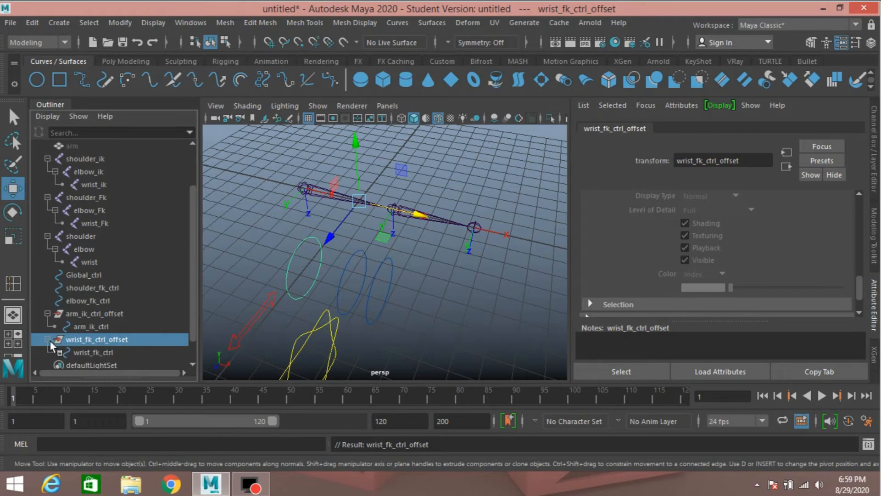
{"action": "left_click", "coordinate": [114, 19]}
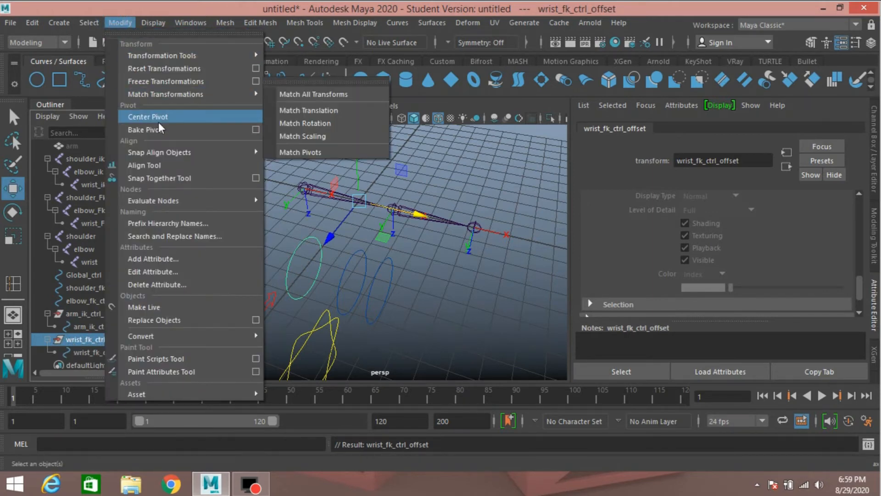
{"action": "left_click", "coordinate": [157, 120]}
Group the elbow_fk_ctrl curve by itself and expand the new group in the hierarchy.
{"action": "left_click", "coordinate": [84, 301]}
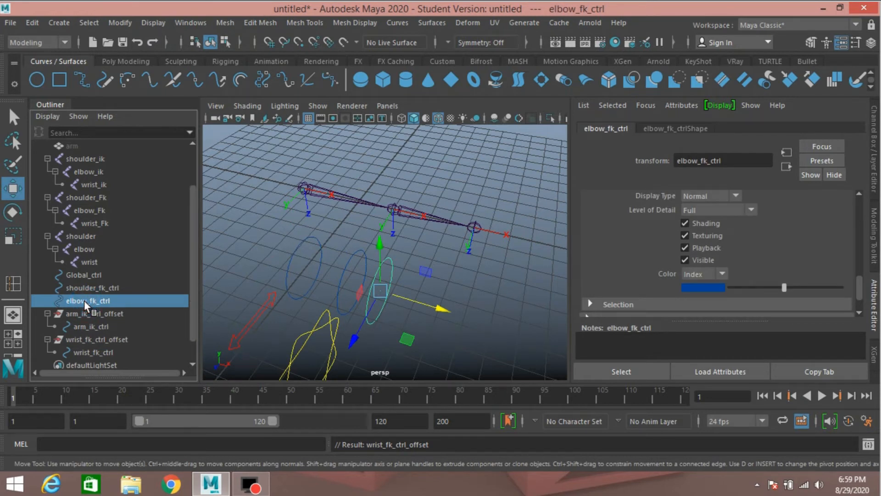
{"action": "key", "text": "ctrl+g"}
{"action": "left_click", "coordinate": [49, 352]}
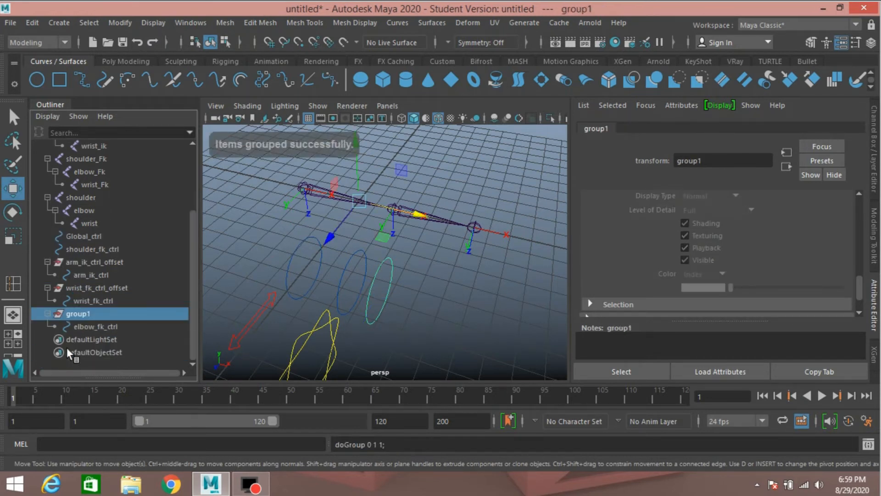
Rename the new group above elbow_fk_ctrl as elbow_fk_ctrl_offset and center its pivot.
{"action": "double_click", "coordinate": [84, 326]}
{"action": "key", "text": "ctrl+c"}
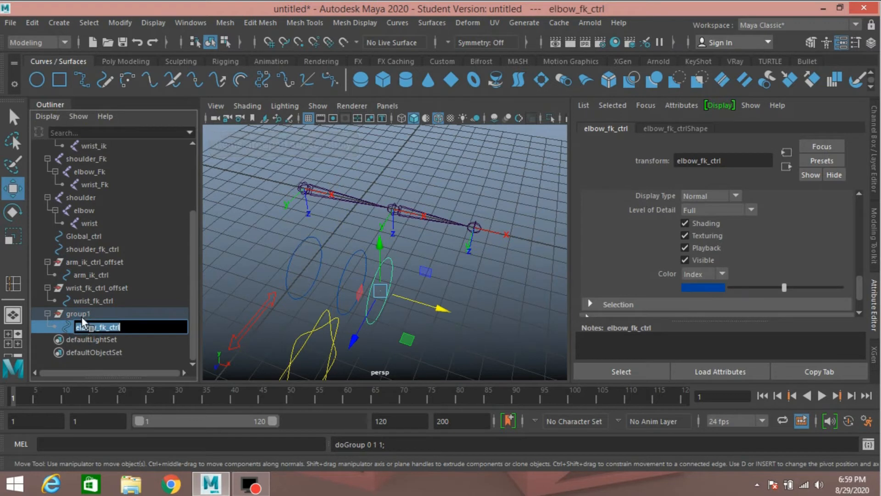
{"action": "double_click", "coordinate": [82, 313]}
{"action": "key", "text": "ctrl+v"}
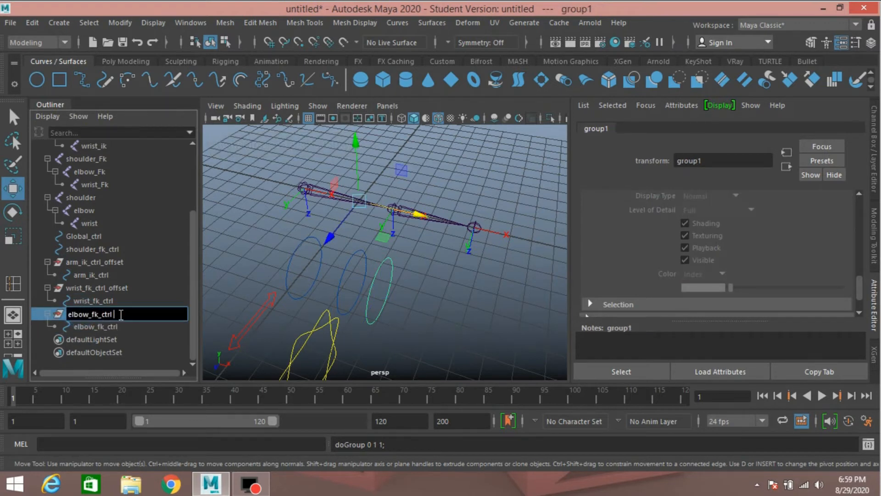
{"action": "type", "text": "offset"}
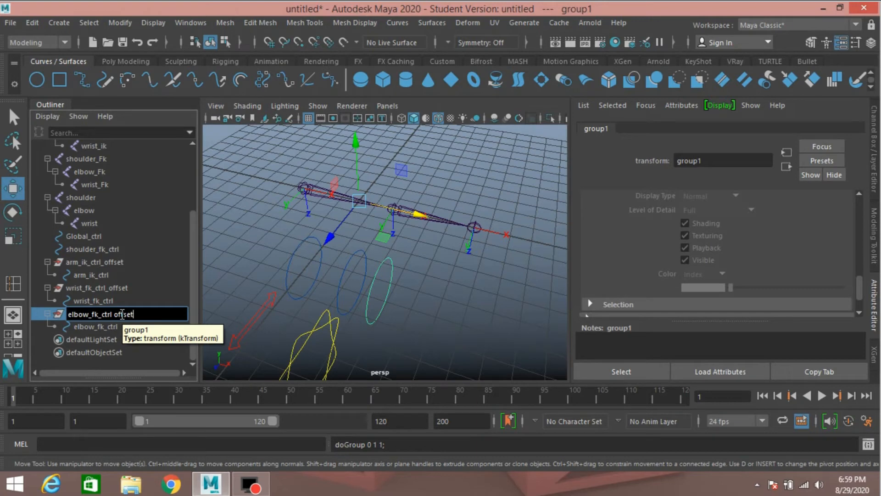
{"action": "key", "text": "Return"}
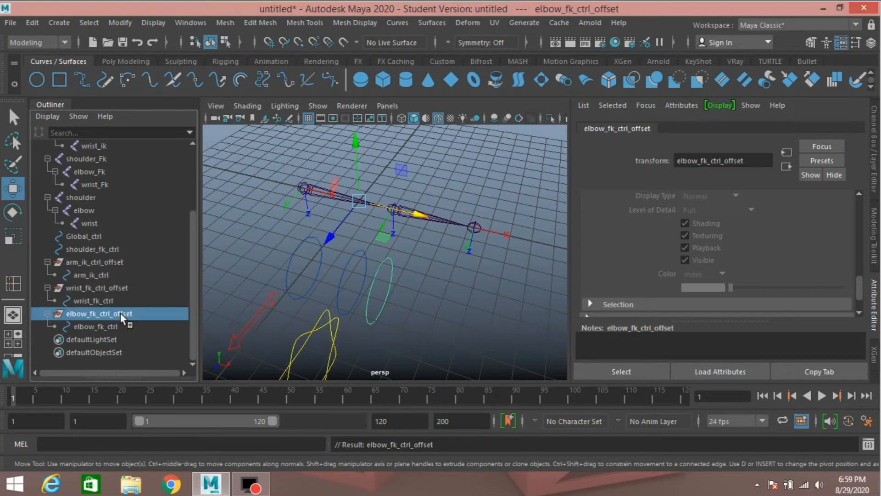
{"action": "left_click", "coordinate": [118, 22]}
{"action": "left_click", "coordinate": [143, 117]}
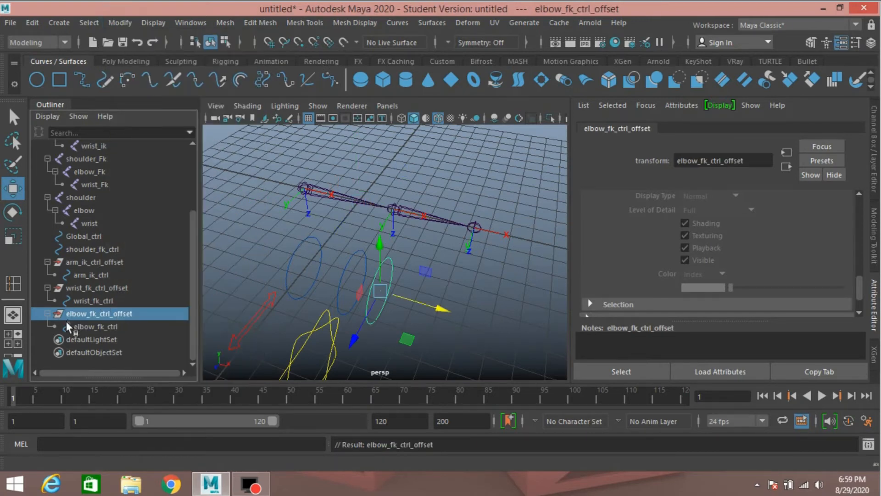
Copy the name of the shoulder_fk_ctrl curve, group the curve by itself and expand the new group.
{"action": "left_click", "coordinate": [84, 248]}
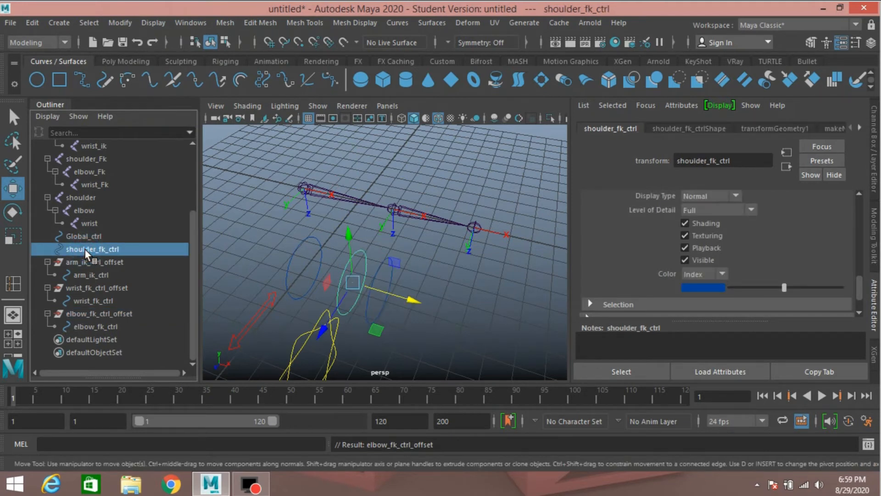
{"action": "double_click", "coordinate": [84, 248]}
{"action": "key", "text": "ctrl+c"}
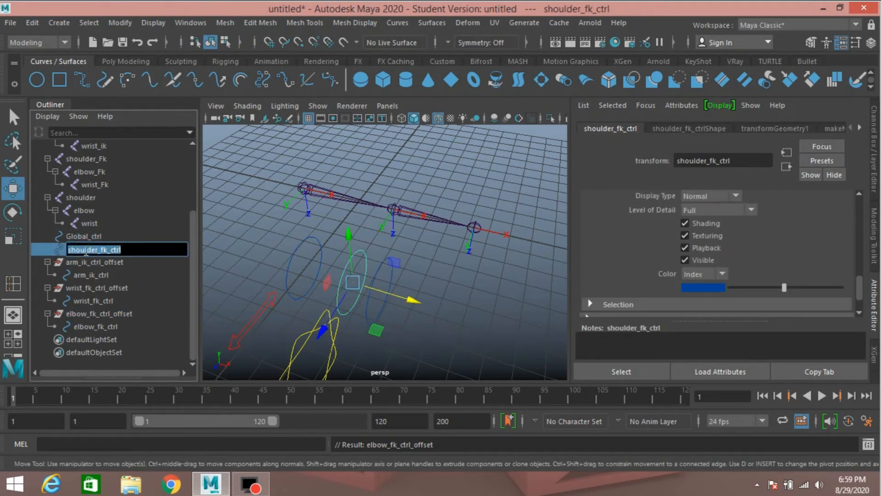
{"action": "left_click", "coordinate": [58, 251]}
{"action": "key", "text": "ctrl+g"}
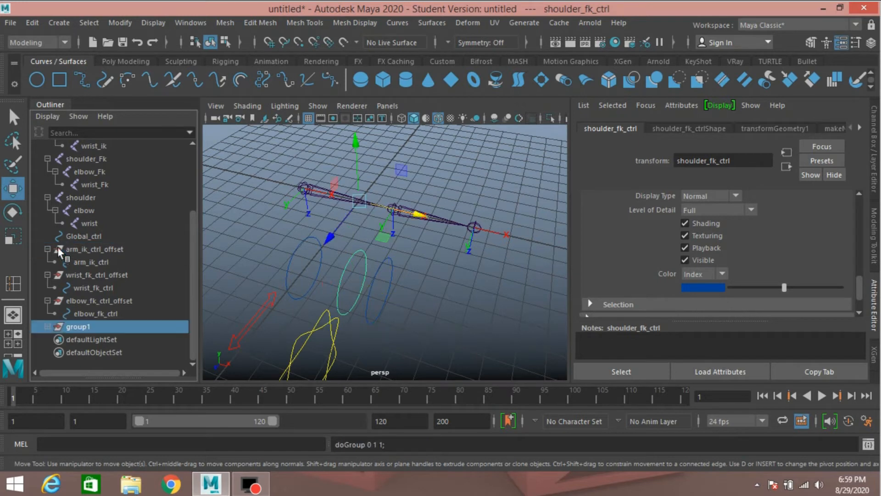
{"action": "left_click", "coordinate": [48, 324]}
Rename the new group above shoulder_fk_ctrl as shoulder_fk_ctrl_offset and center its pivot.
{"action": "double_click", "coordinate": [78, 326]}
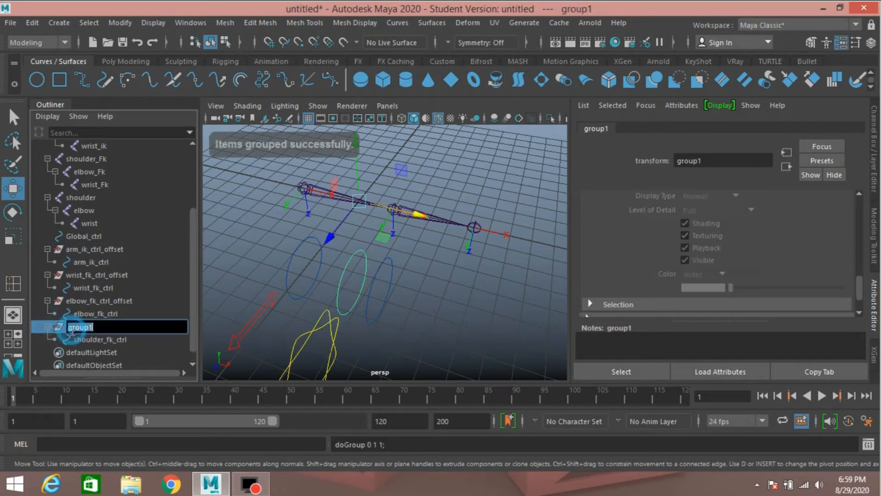
{"action": "key", "text": "ctrl+v"}
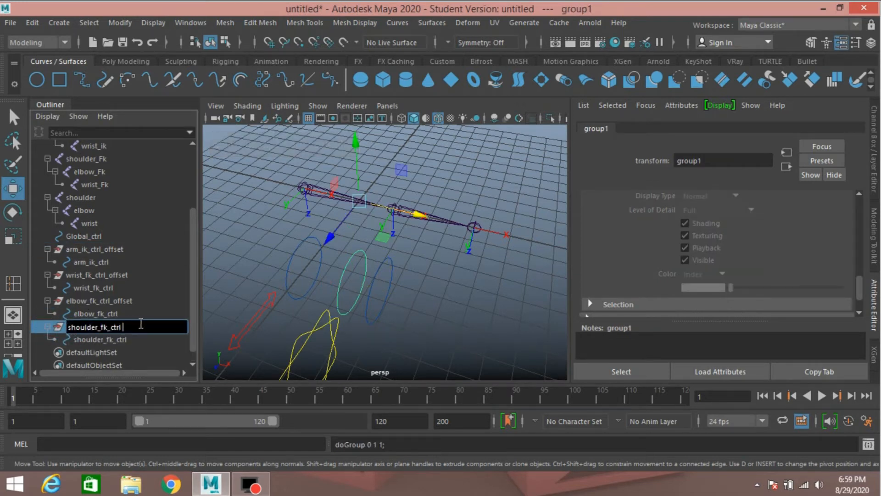
{"action": "type", "text": "offset"}
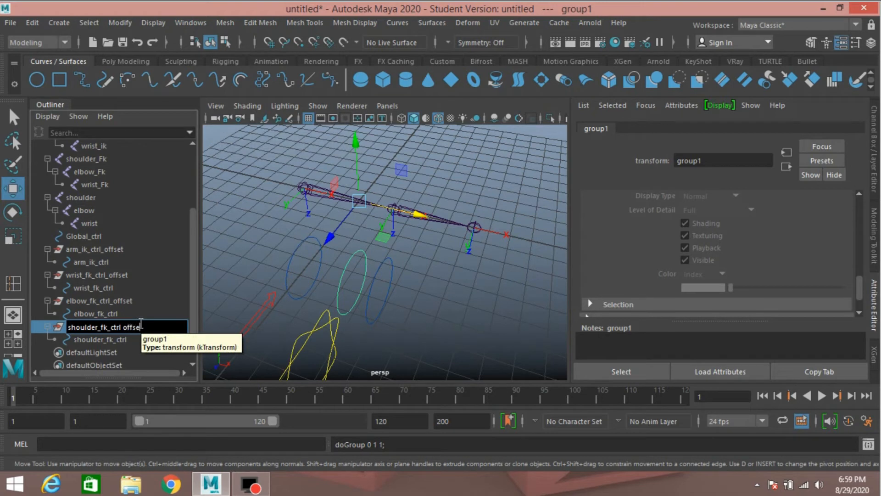
{"action": "key", "text": "Return"}
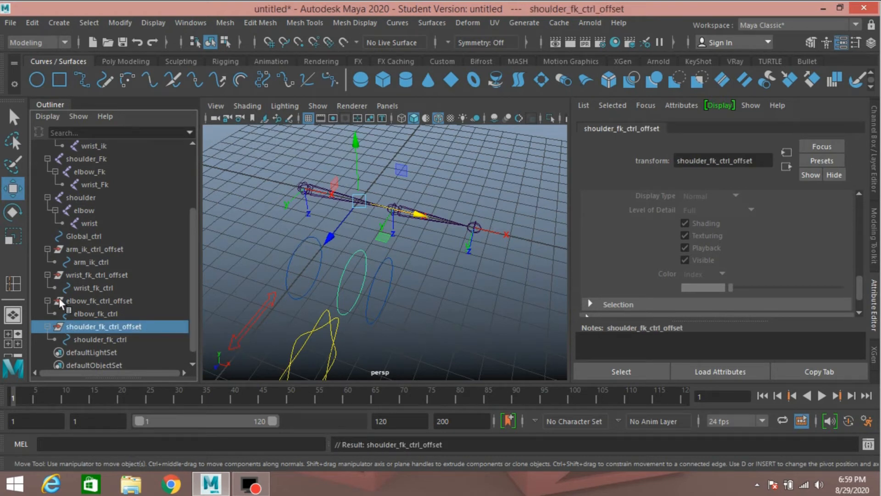
{"action": "left_click", "coordinate": [120, 23]}
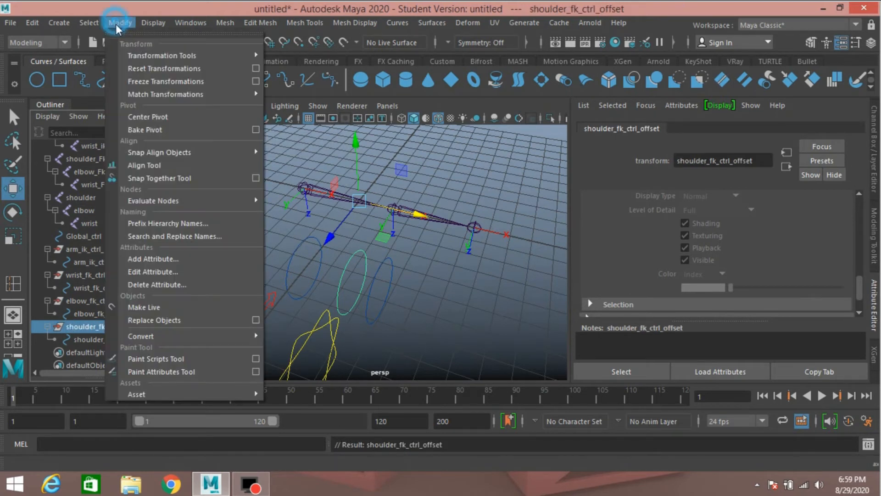
{"action": "left_click", "coordinate": [153, 120]}
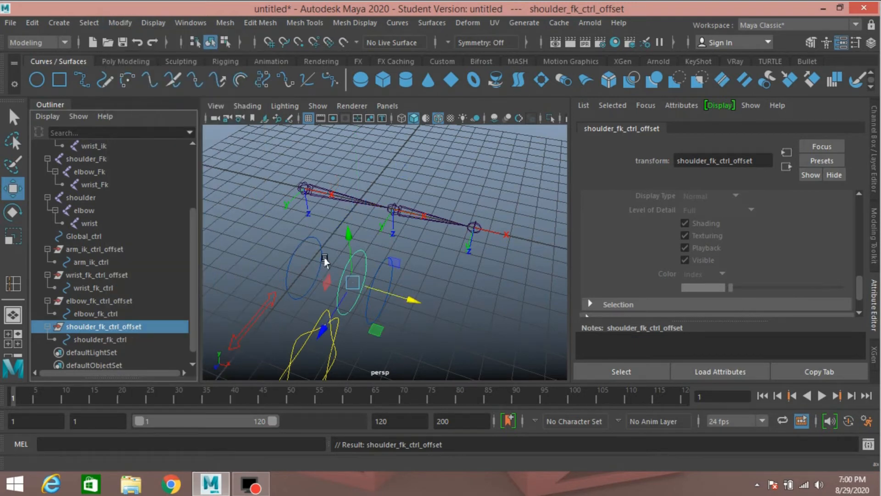
{"action": "scroll", "coordinate": [325, 257], "scroll_direction": "down", "scroll_amount": 4}
{"action": "left_click_drag", "start_coordinate": [384, 249], "coordinate": [339, 252], "text": "alt"}
{"action": "scroll", "coordinate": [340, 252], "scroll_direction": "up", "scroll_amount": 4}
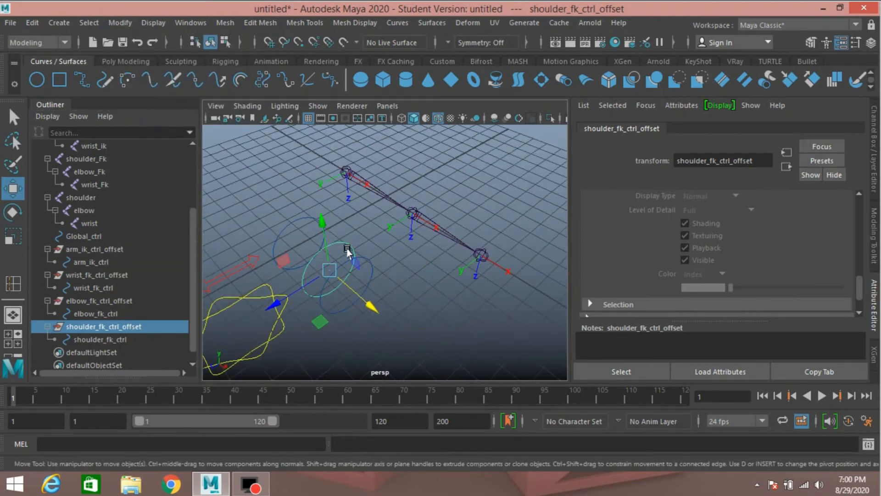
{"action": "middle_click_drag", "start_coordinate": [347, 251], "coordinate": [369, 297], "text": "alt"}
{"action": "left_click_drag", "start_coordinate": [369, 296], "coordinate": [364, 246], "text": "alt"}
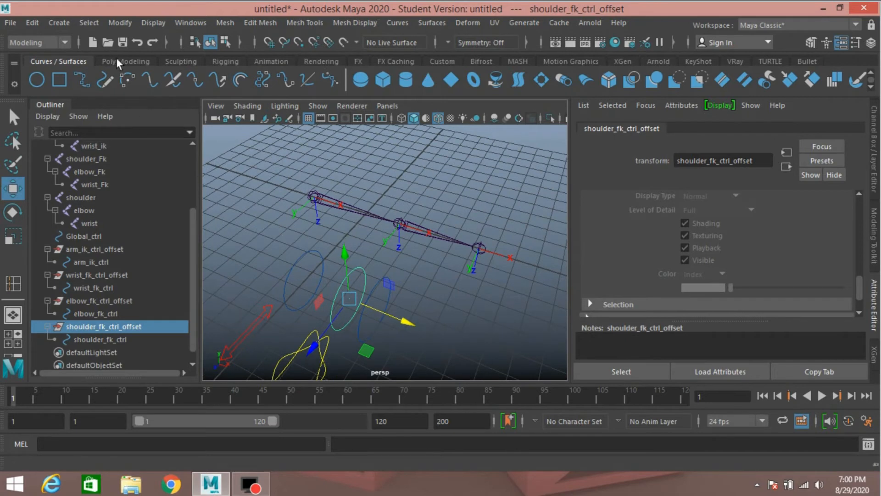
Create a locator and move it to about X 5.8, Z 3.6 in front of the arm joints.
{"action": "left_click", "coordinate": [58, 22]}
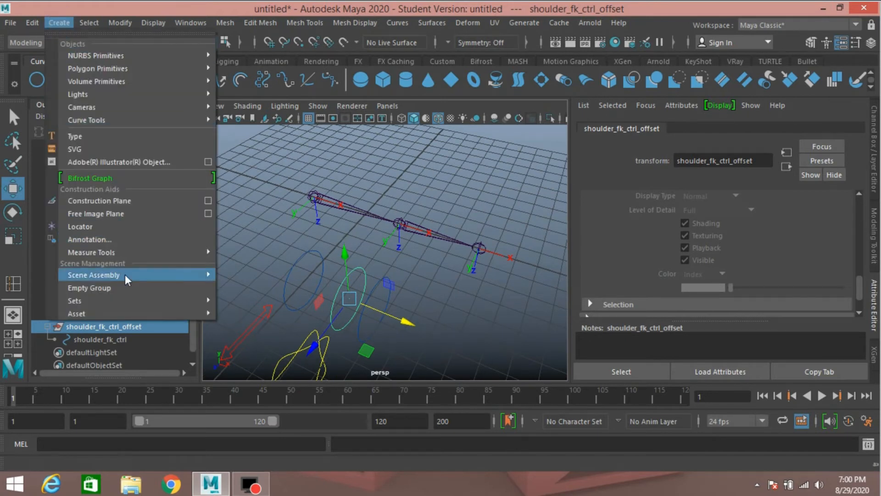
{"action": "left_click", "coordinate": [112, 226]}
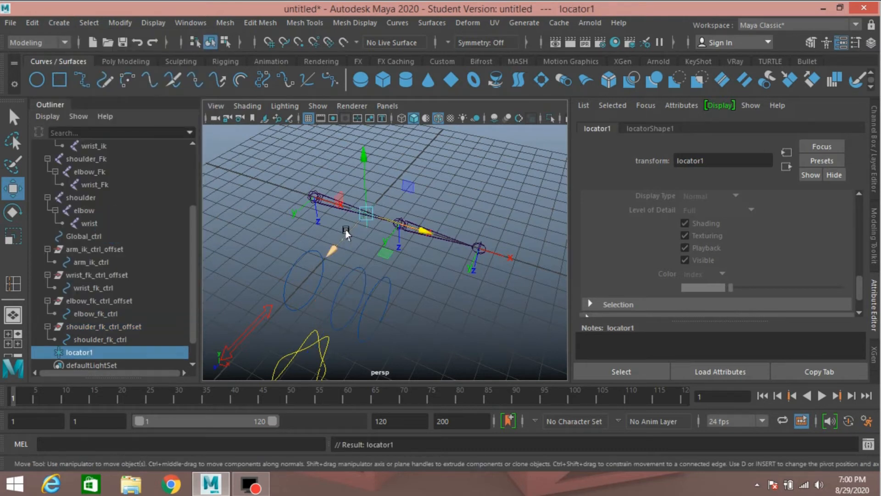
{"action": "left_click_drag", "start_coordinate": [346, 231], "coordinate": [323, 262]}
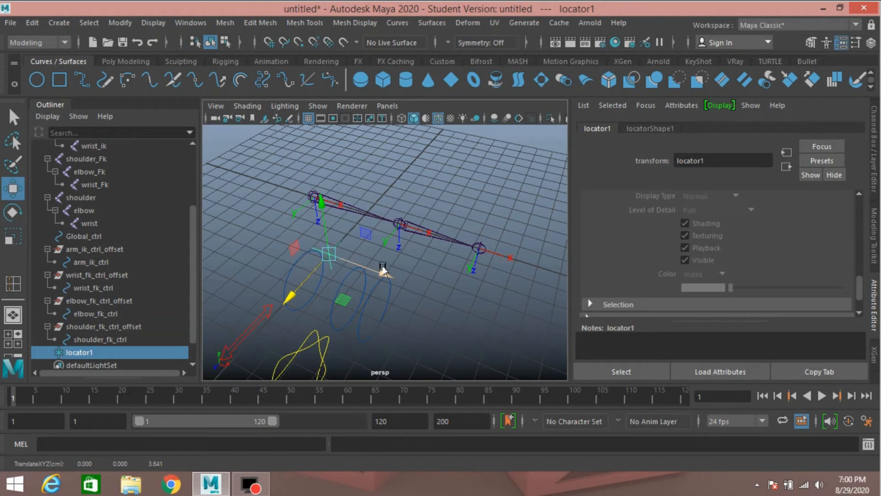
{"action": "left_click_drag", "start_coordinate": [387, 269], "coordinate": [513, 305]}
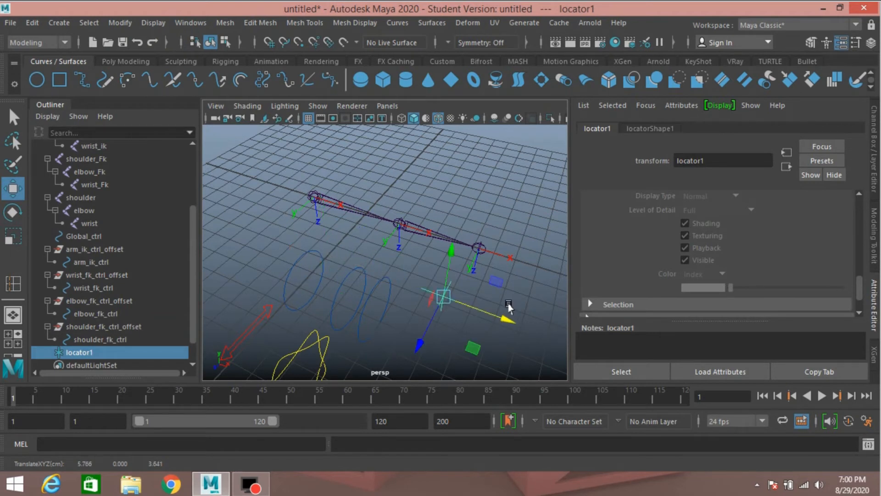
Scale the locator uniformly to about 1.8 and freeze its transformations.
{"action": "left_click", "coordinate": [13, 237]}
{"action": "left_click_drag", "start_coordinate": [442, 297], "coordinate": [468, 318]}
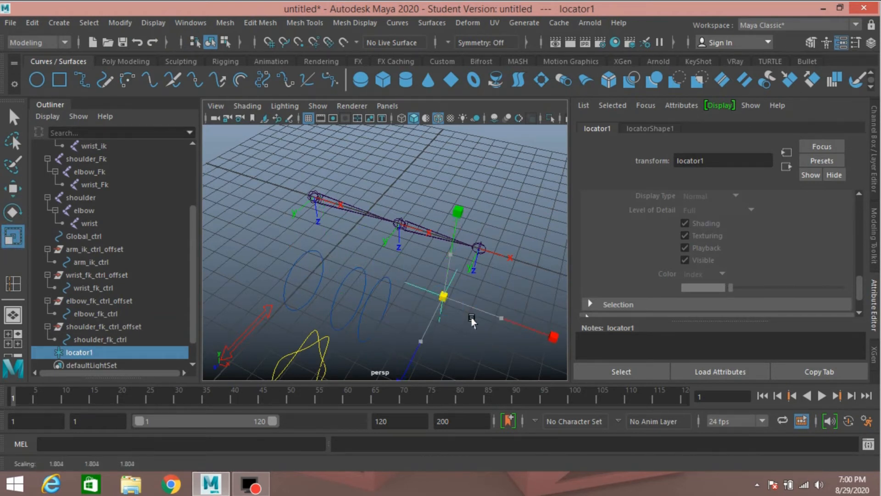
{"action": "left_click", "coordinate": [112, 25]}
{"action": "left_click", "coordinate": [147, 80]}
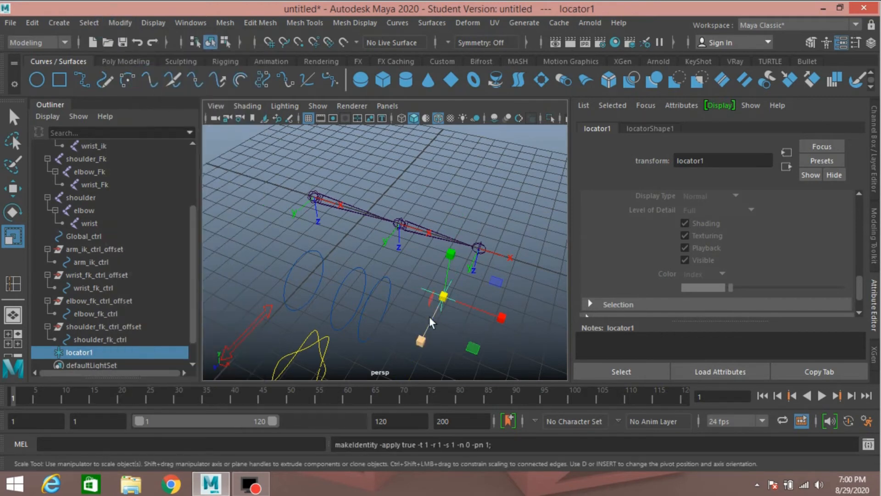
{"action": "middle_click_drag", "start_coordinate": [431, 307], "coordinate": [374, 256], "text": "alt"}
{"action": "scroll", "coordinate": [374, 257], "scroll_direction": "up", "scroll_amount": 3}
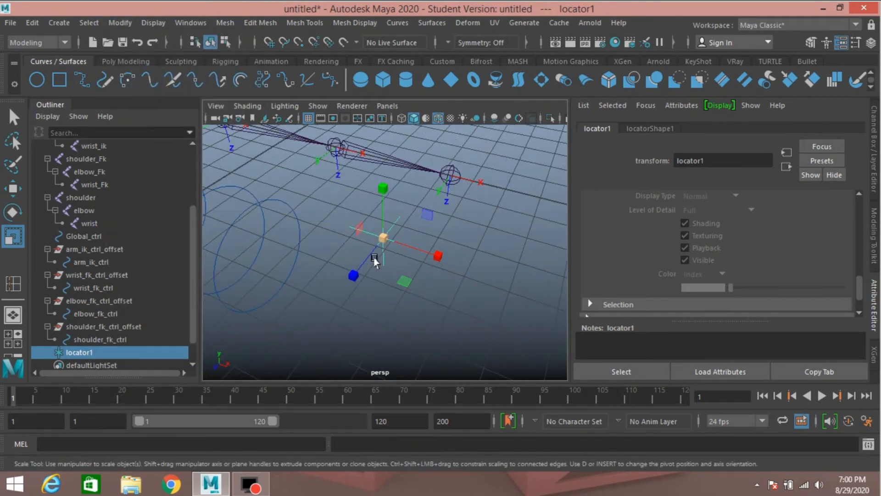
{"action": "scroll", "coordinate": [380, 268], "scroll_direction": "up", "scroll_amount": 2}
{"action": "right_click", "coordinate": [400, 244]}
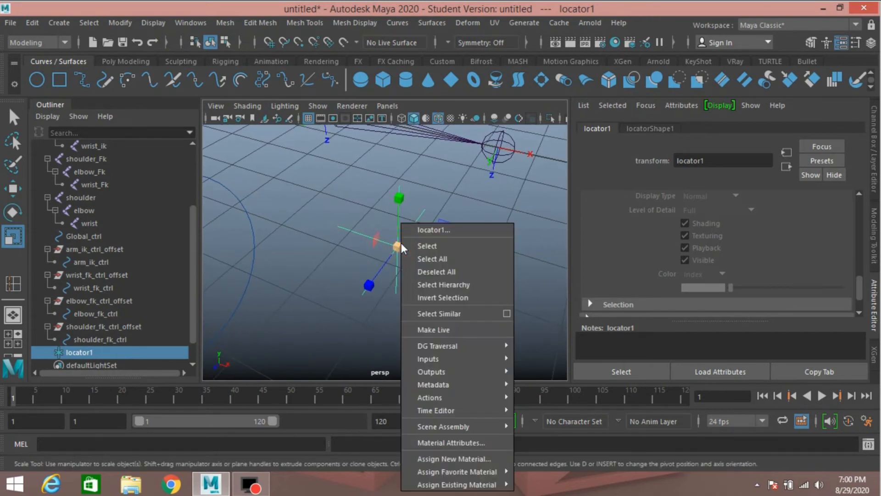
{"action": "right_click", "coordinate": [398, 247]}
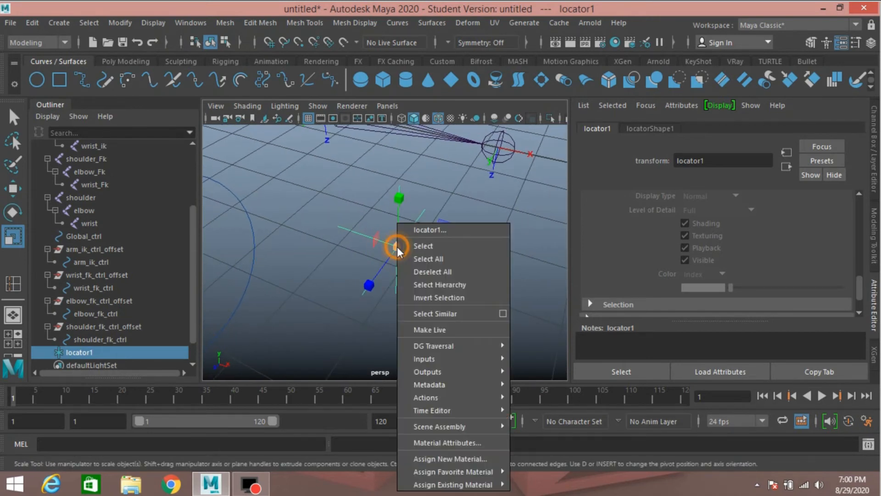
{"action": "left_click", "coordinate": [398, 247]}
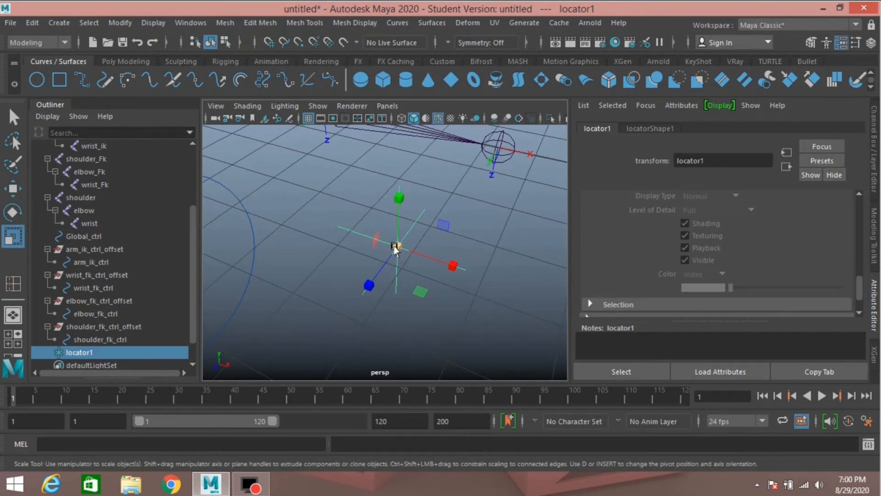
Try to select the locator's vertices with Modeling Toolkit vertex selection, and return to object selection.
{"action": "left_click", "coordinate": [810, 43]}
{"action": "left_click", "coordinate": [753, 150]}
{"action": "scroll", "coordinate": [551, 235], "scroll_direction": "up", "scroll_amount": 3}
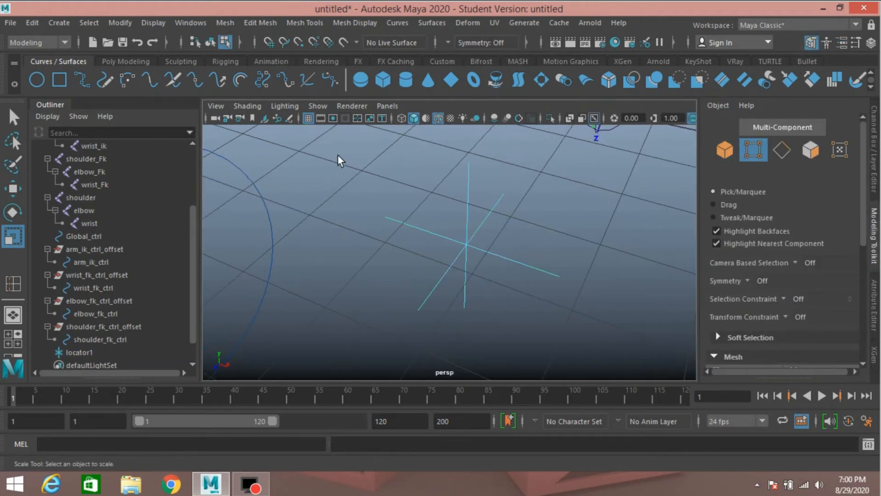
{"action": "left_click_drag", "start_coordinate": [423, 129], "coordinate": [583, 358]}
{"action": "left_click", "coordinate": [725, 150]}
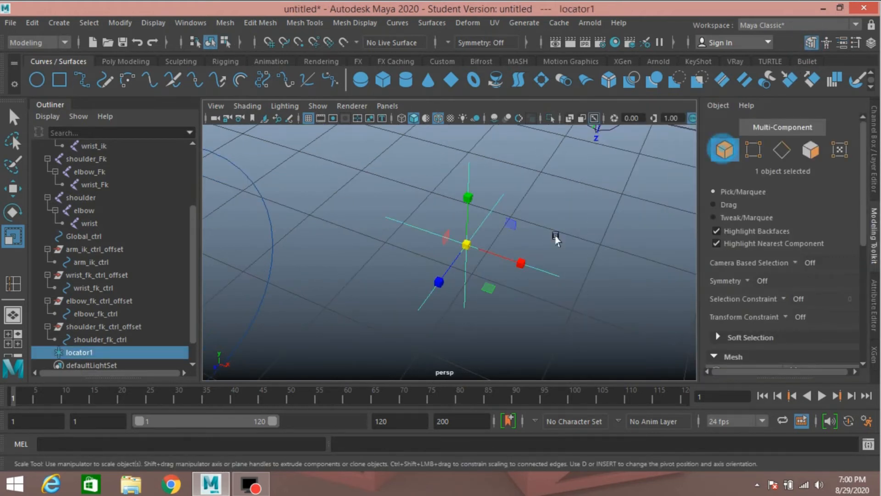
{"action": "scroll", "coordinate": [455, 281], "scroll_direction": "down", "scroll_amount": 3}
{"action": "left_click_drag", "start_coordinate": [455, 281], "coordinate": [466, 257], "text": "alt"}
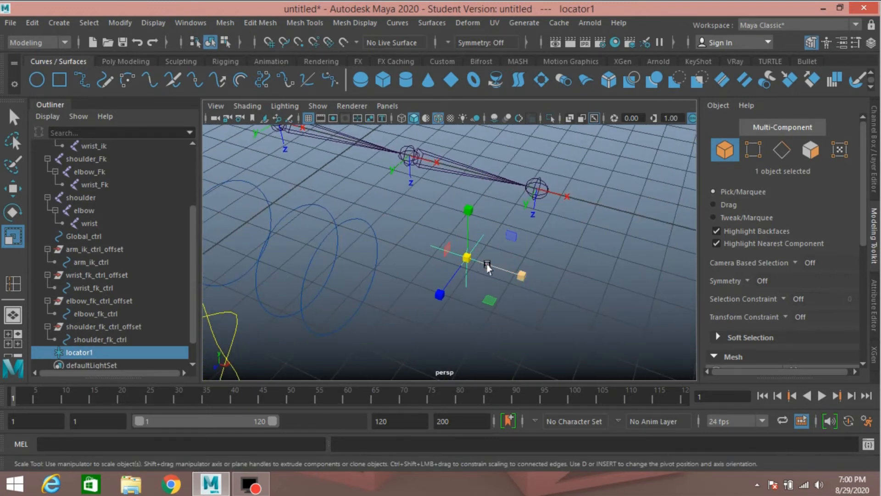
Enable drawing overrides on locator1 and set its index color to magenta.
{"action": "key", "text": "ctrl+a"}
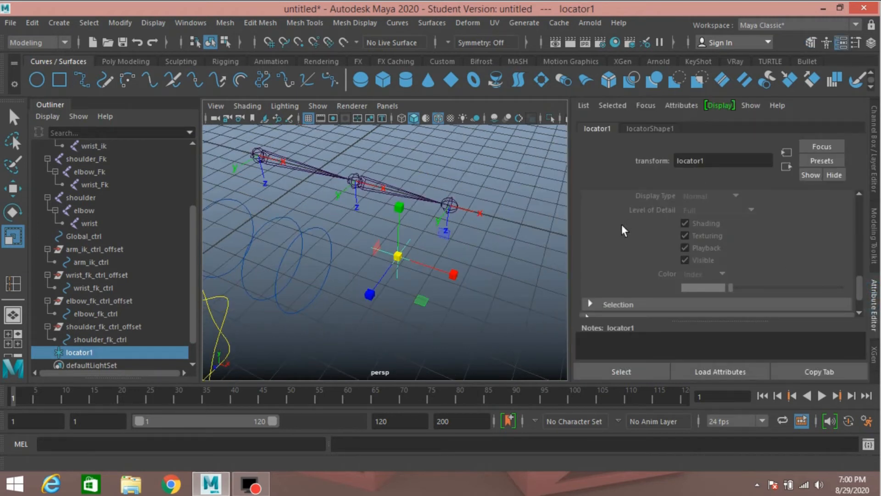
{"action": "scroll", "coordinate": [627, 208], "scroll_direction": "up", "scroll_amount": 3}
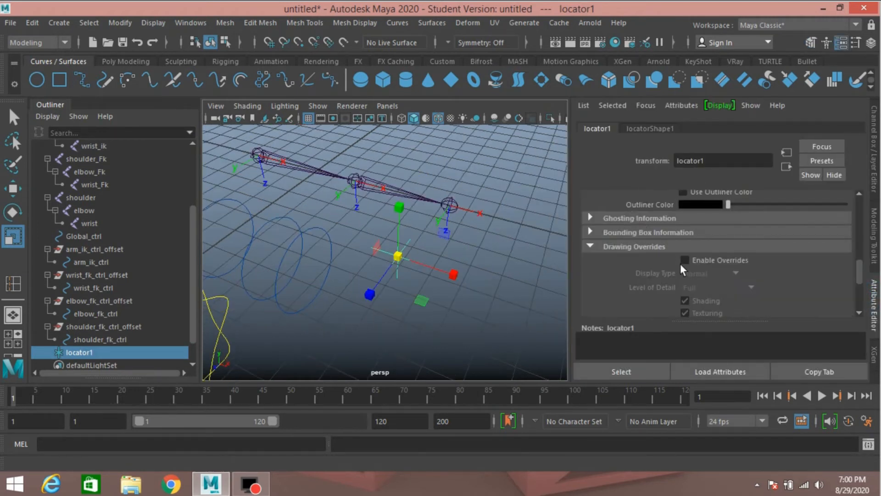
{"action": "left_click", "coordinate": [685, 260]}
{"action": "scroll", "coordinate": [686, 276], "scroll_direction": "down", "scroll_amount": 3}
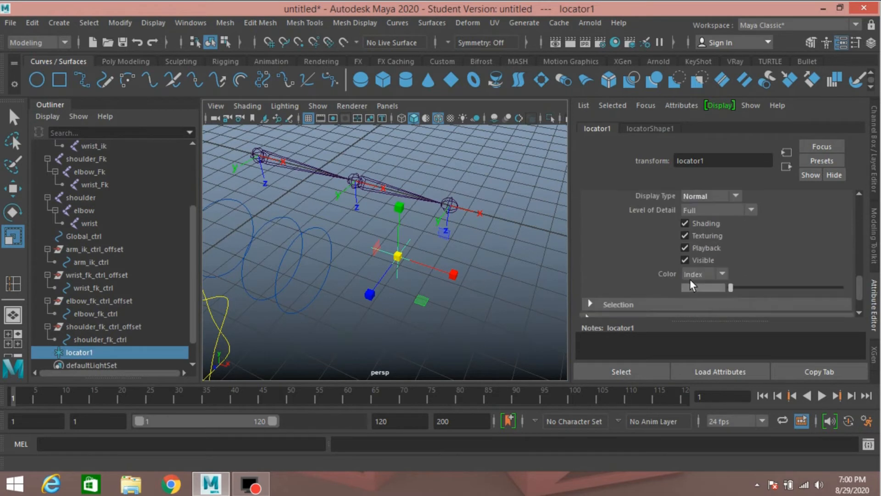
{"action": "left_click_drag", "start_coordinate": [731, 287], "coordinate": [759, 291]}
{"action": "left_click", "coordinate": [518, 295]}
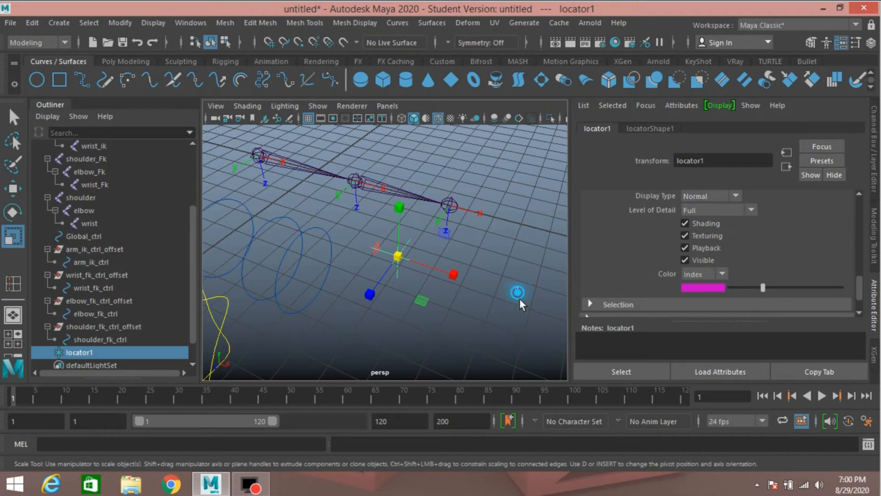
Freeze the transformations of the magenta locator and show its channel values.
{"action": "left_click_drag", "start_coordinate": [519, 303], "coordinate": [472, 295], "text": "alt"}
{"action": "scroll", "coordinate": [488, 304], "scroll_direction": "down", "scroll_amount": 5}
{"action": "left_click", "coordinate": [388, 252]}
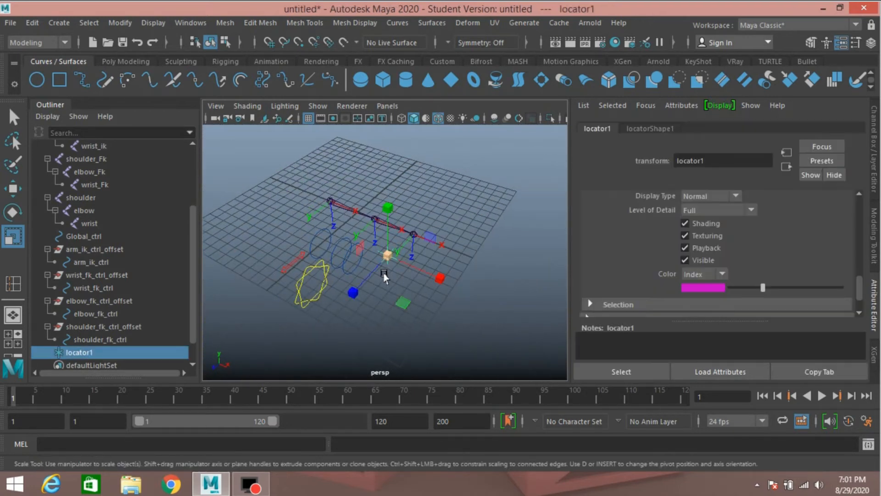
{"action": "left_click", "coordinate": [111, 25]}
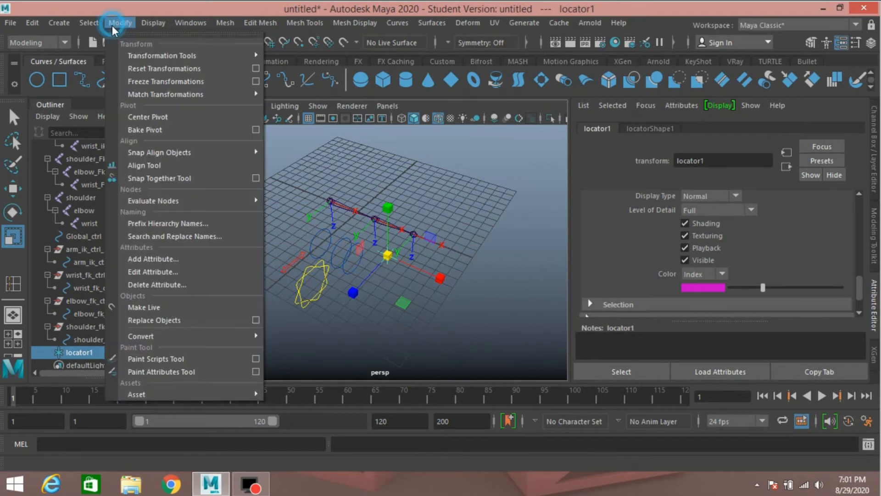
{"action": "left_click", "coordinate": [144, 78]}
{"action": "left_click", "coordinate": [874, 149]}
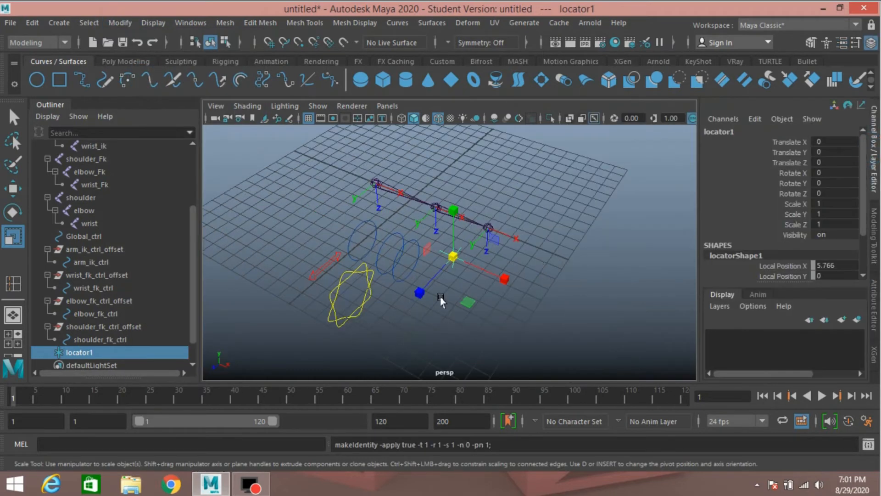
Parent-constrain the shoulder joint to shoulder_ik and shoulder_Fk, with default constraint settings but Maintain offset disabled.
{"action": "scroll", "coordinate": [466, 321], "scroll_direction": "up", "scroll_amount": 4}
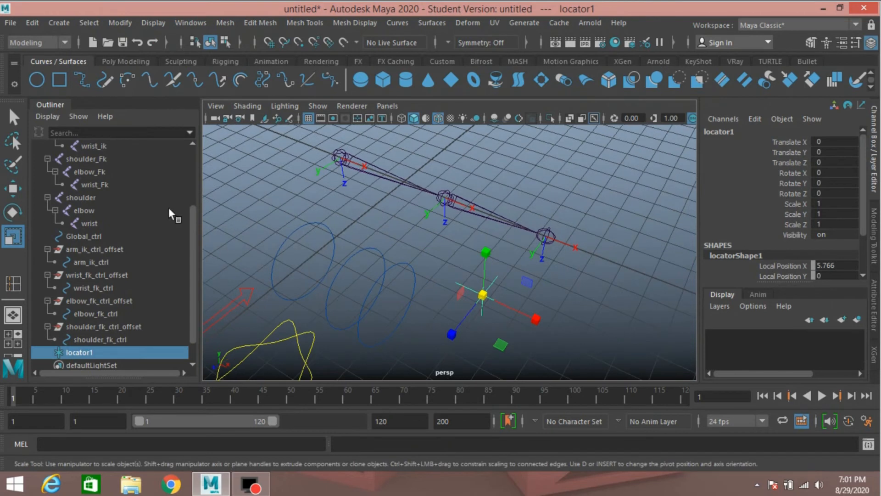
{"action": "scroll", "coordinate": [115, 243], "scroll_direction": "up", "scroll_amount": 3}
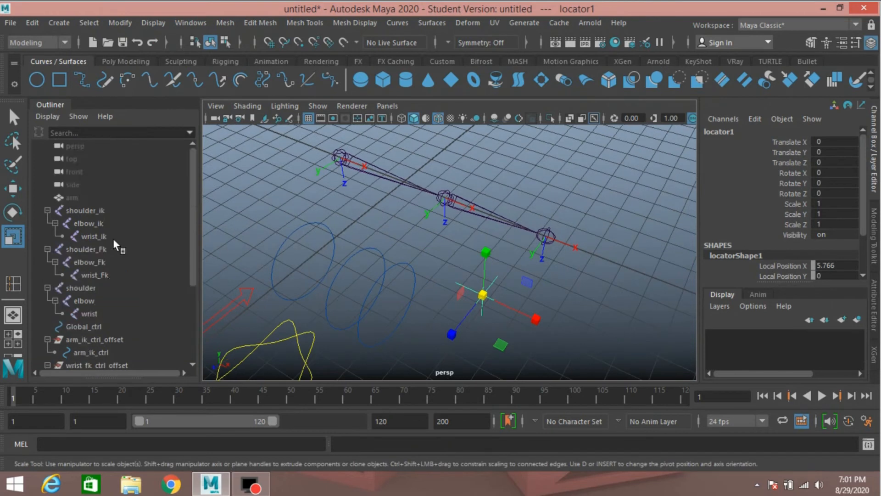
{"action": "left_click", "coordinate": [86, 210]}
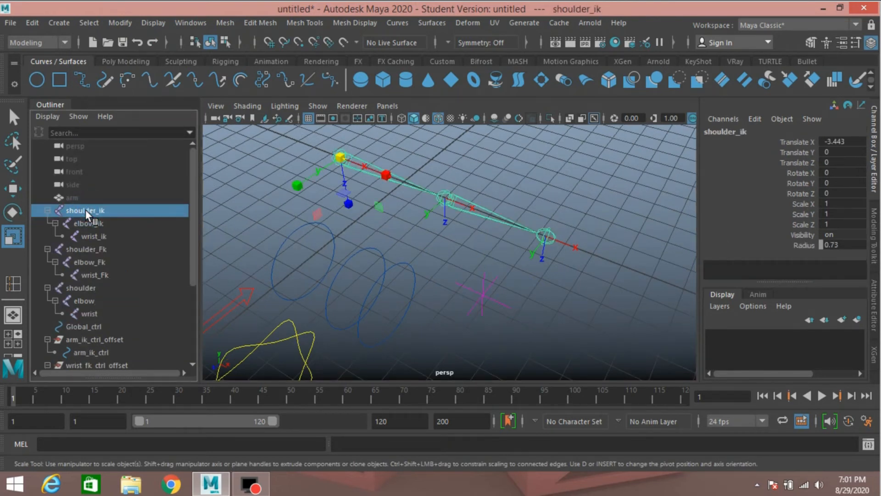
{"action": "left_click", "coordinate": [90, 252], "text": "ctrl"}
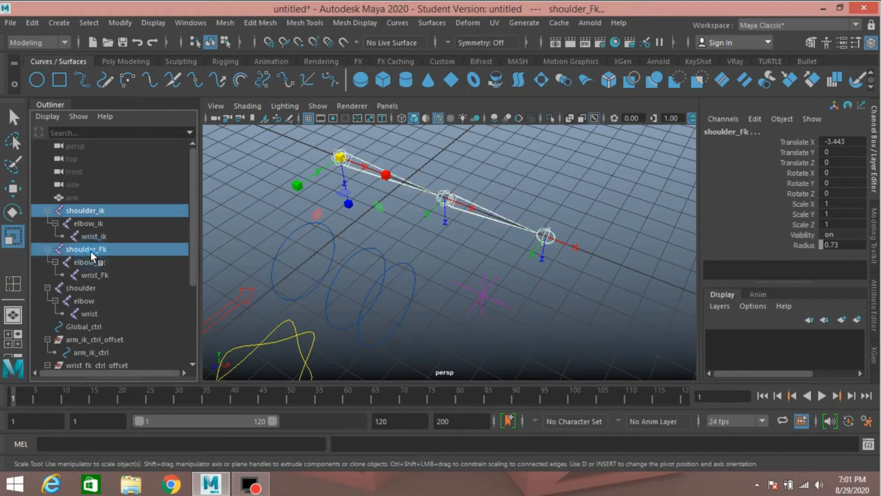
{"action": "left_click", "coordinate": [79, 289], "text": "ctrl"}
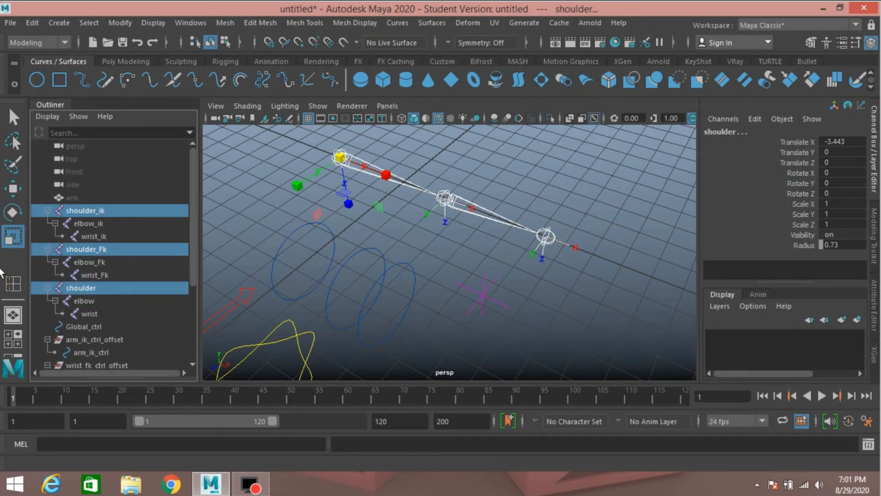
{"action": "left_click", "coordinate": [60, 44]}
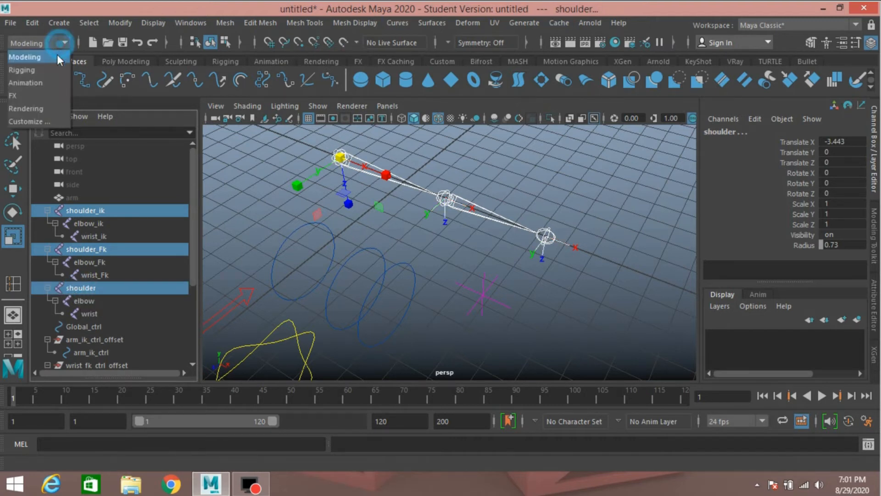
{"action": "left_click", "coordinate": [57, 65]}
{"action": "left_click", "coordinate": [317, 22]}
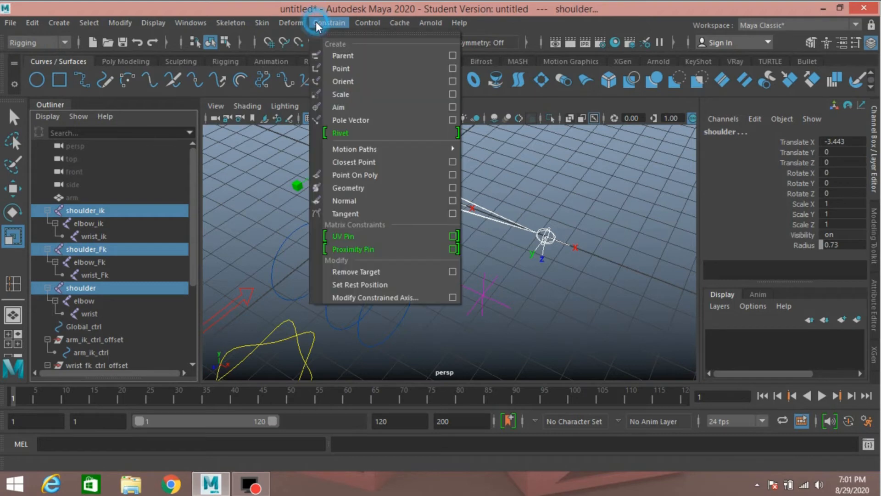
{"action": "left_click", "coordinate": [453, 55]}
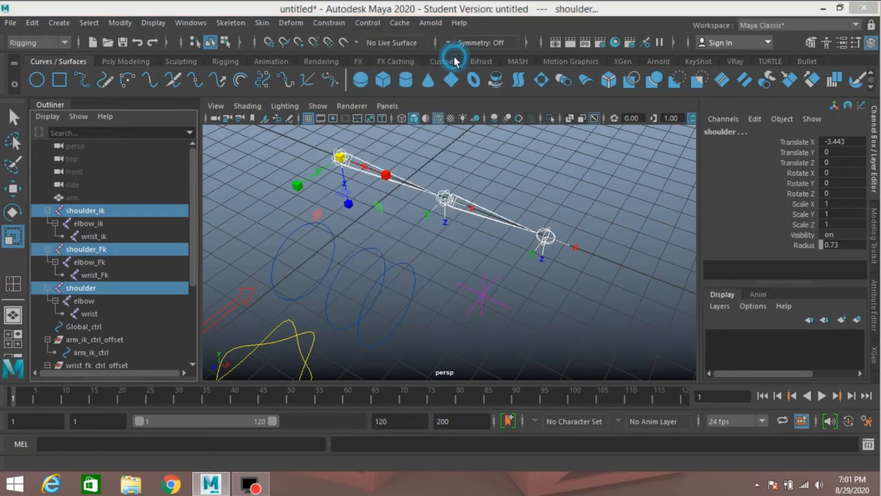
{"action": "left_click", "coordinate": [530, 28]}
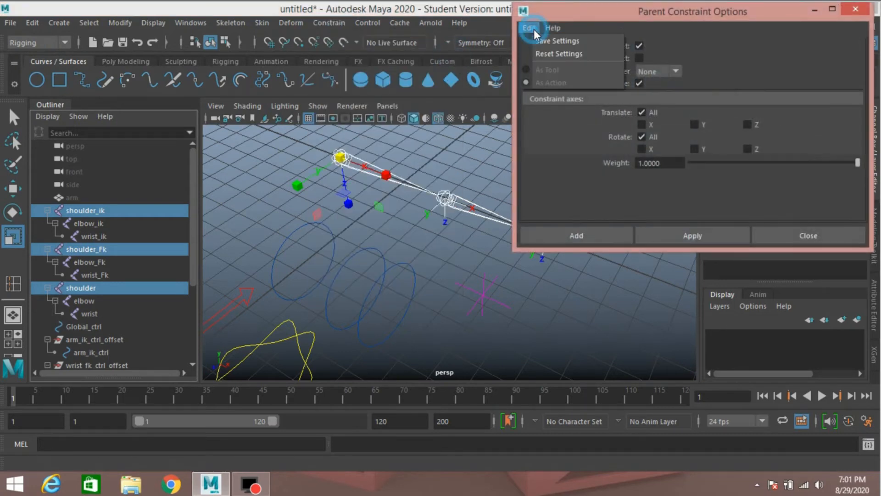
{"action": "left_click", "coordinate": [549, 53]}
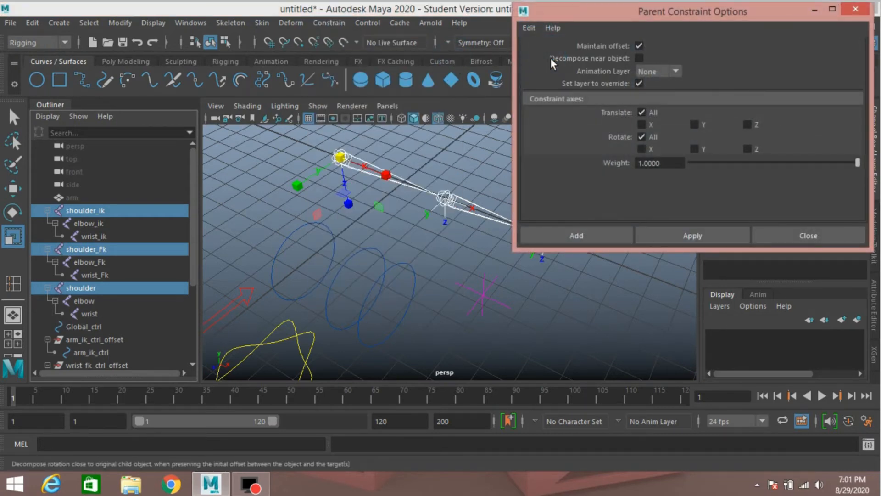
{"action": "left_click", "coordinate": [639, 46]}
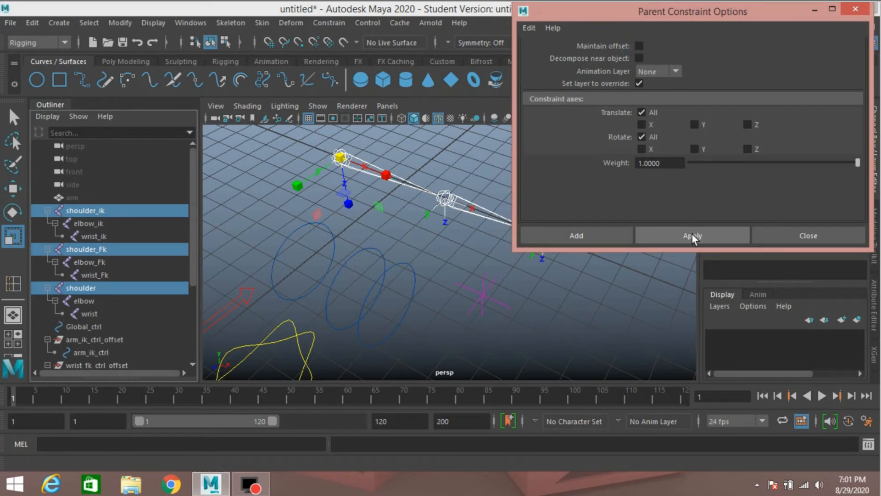
{"action": "left_click", "coordinate": [692, 235]}
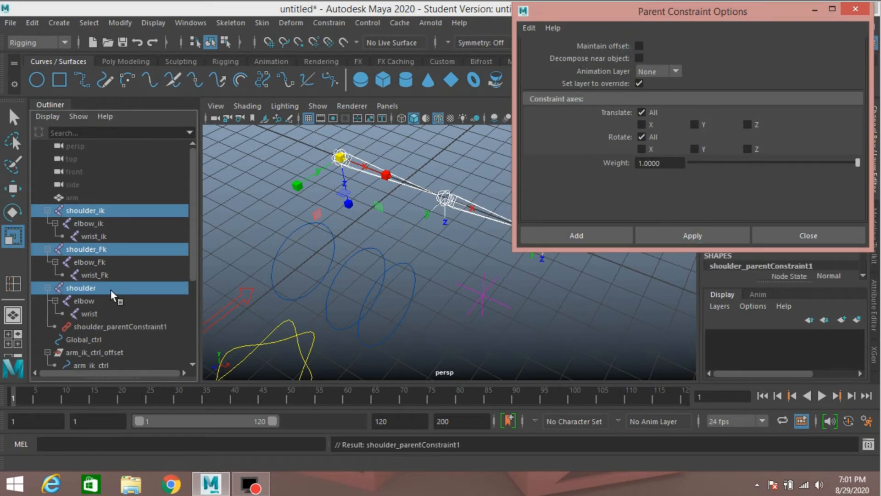
Parent-constrain the elbow joint to elbow_ik and elbow_Fk with the same constraint options.
{"action": "left_click", "coordinate": [93, 224]}
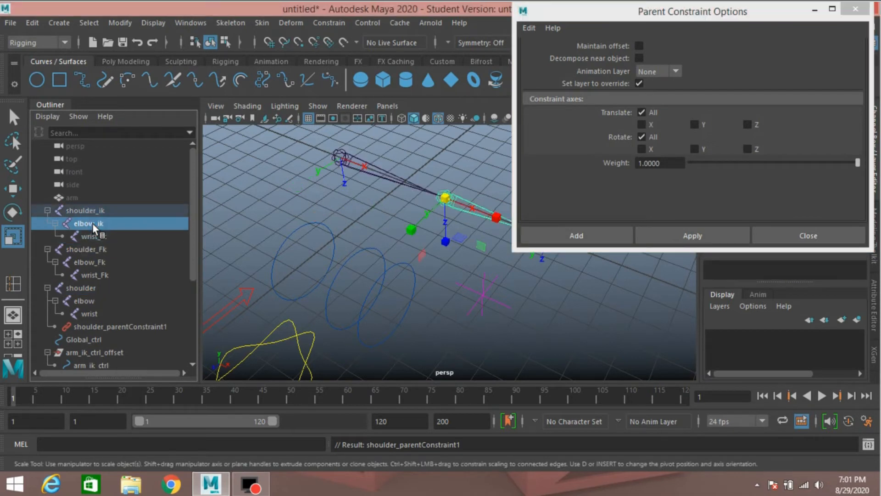
{"action": "left_click", "coordinate": [94, 262], "text": "ctrl"}
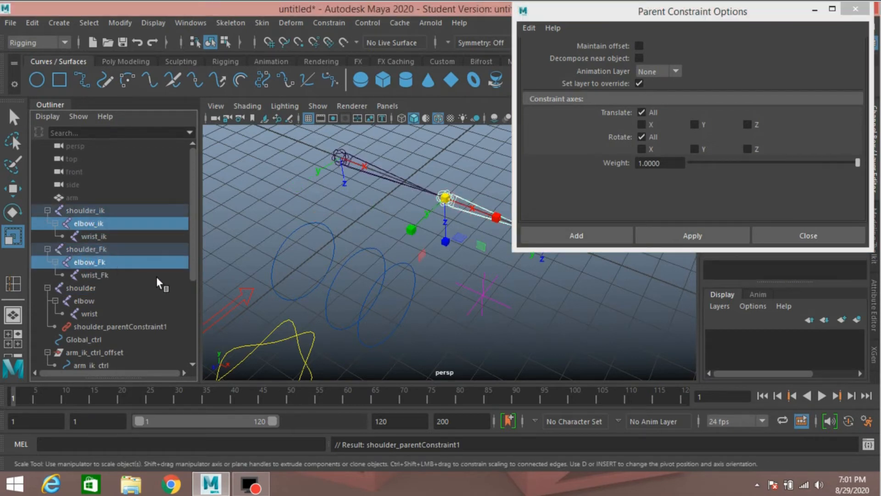
{"action": "left_click", "coordinate": [84, 301], "text": "ctrl"}
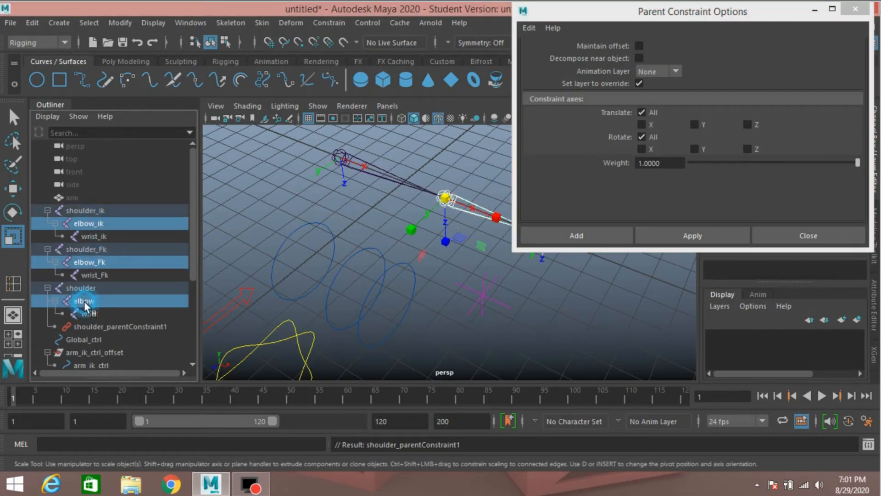
{"action": "left_click", "coordinate": [704, 235]}
Parent-constrain the wrist joint to wrist_ik and wrist_Fk, and minimize the constraint options window.
{"action": "left_click", "coordinate": [95, 235]}
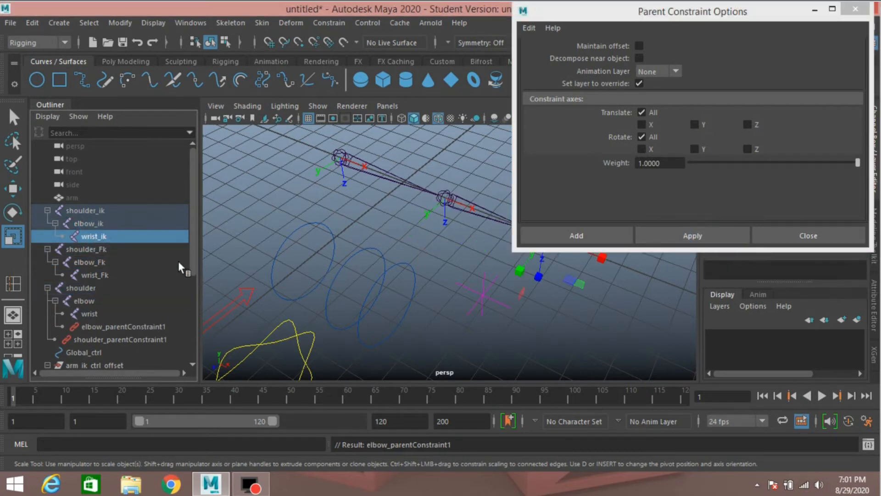
{"action": "left_click", "coordinate": [104, 274], "text": "ctrl"}
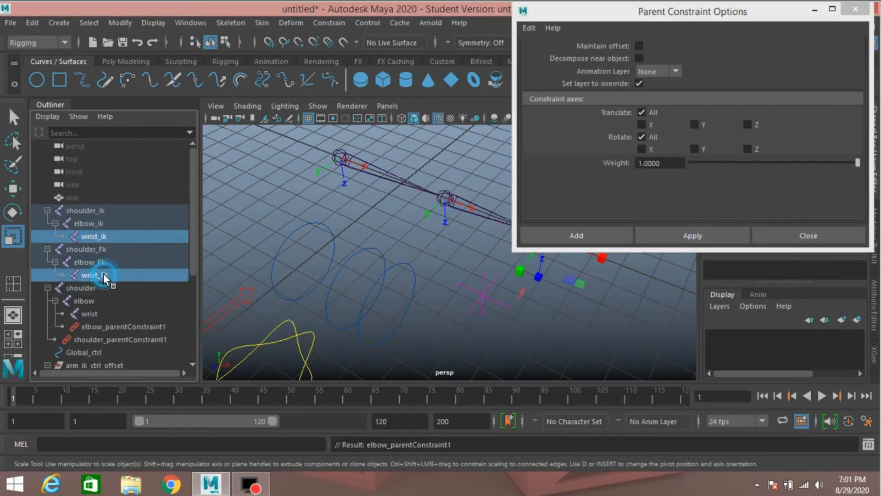
{"action": "left_click", "coordinate": [85, 314], "text": "ctrl"}
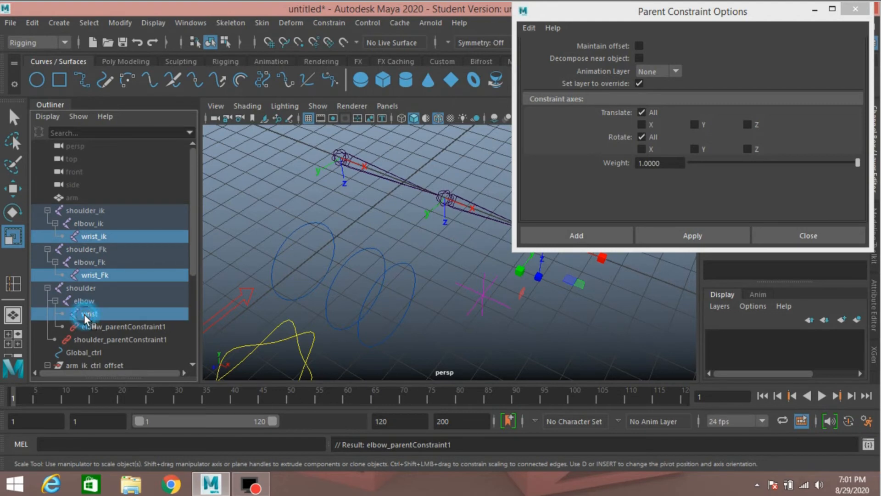
{"action": "left_click", "coordinate": [680, 230]}
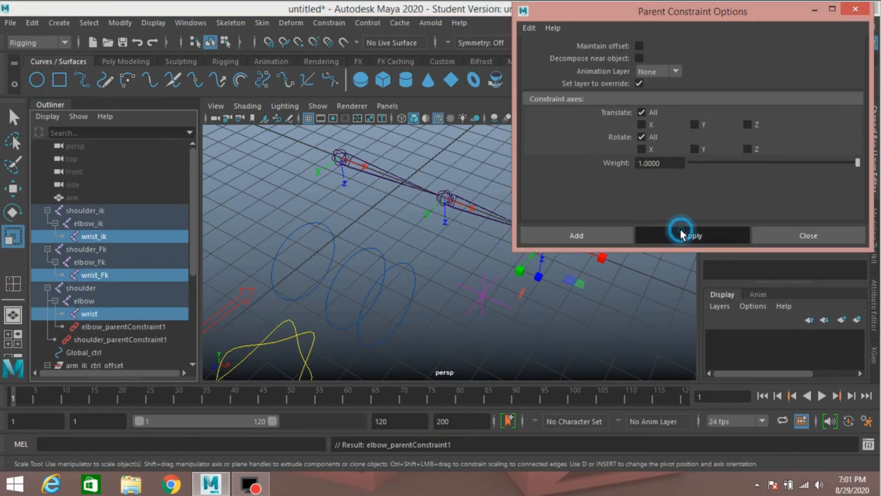
{"action": "left_click", "coordinate": [816, 9]}
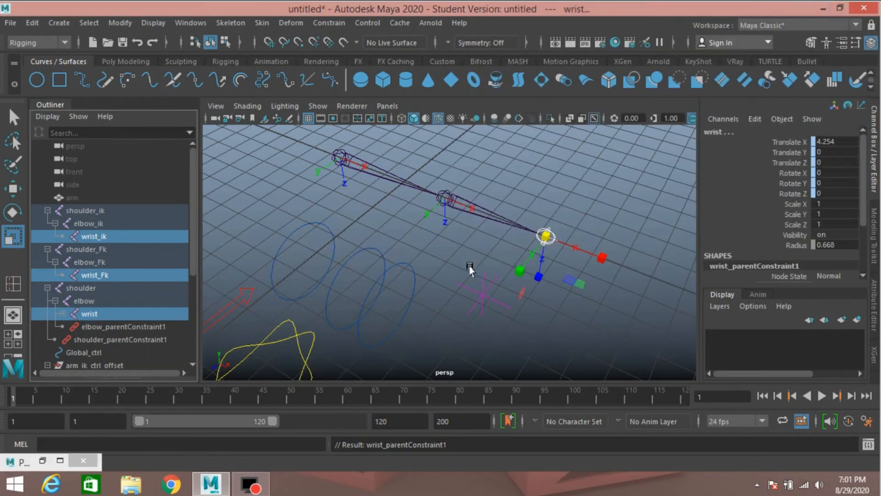
Snap locator1 onto the elbow joint and freeze its transformations there.
{"action": "left_click_drag", "start_coordinate": [470, 287], "coordinate": [477, 259], "text": "alt"}
{"action": "left_click_drag", "start_coordinate": [455, 224], "coordinate": [478, 281]}
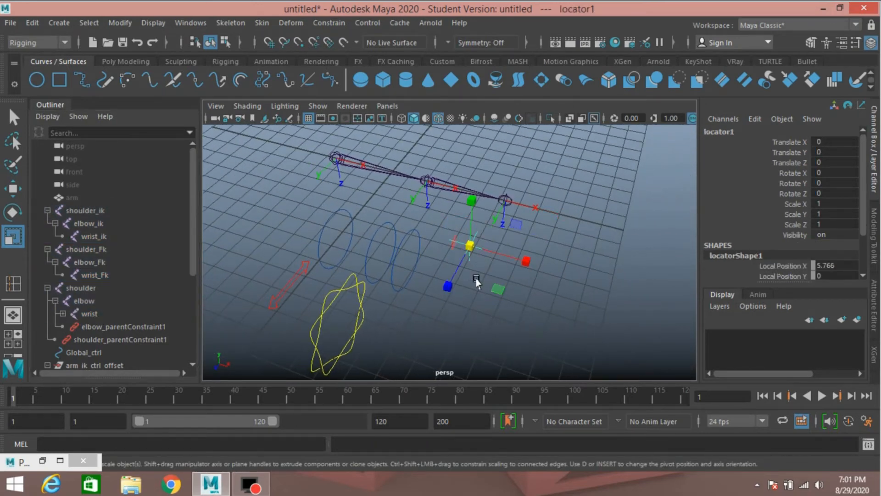
{"action": "left_click", "coordinate": [13, 188]}
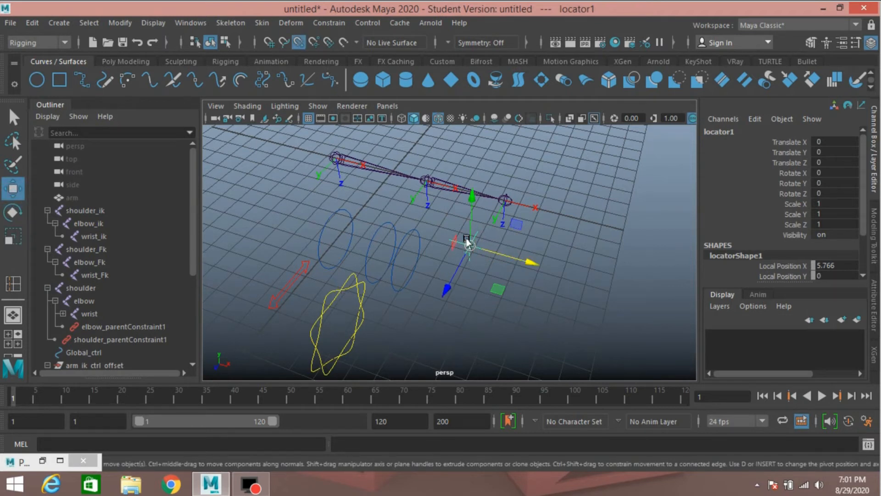
{"action": "left_click_drag", "start_coordinate": [472, 243], "coordinate": [425, 173]}
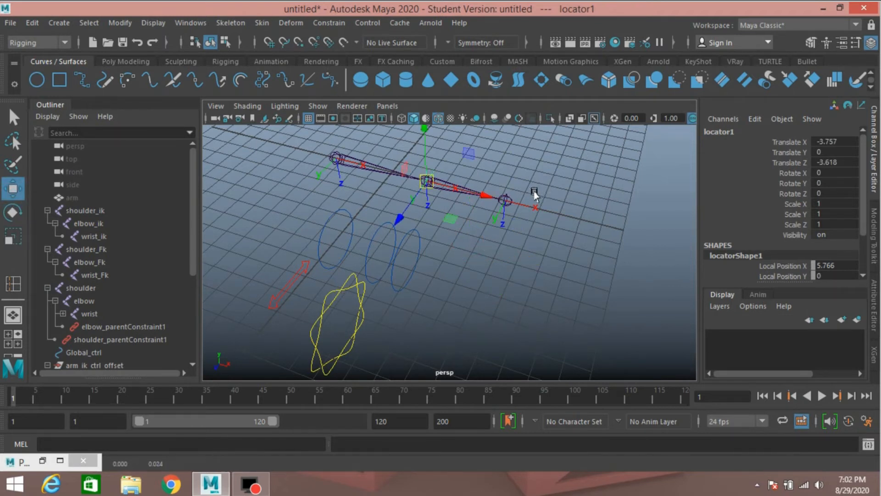
{"action": "left_click", "coordinate": [120, 20]}
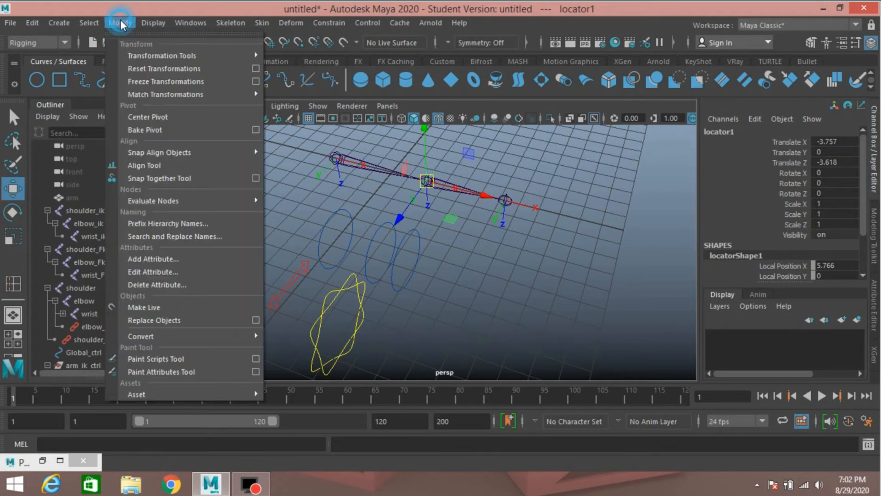
{"action": "left_click", "coordinate": [158, 81]}
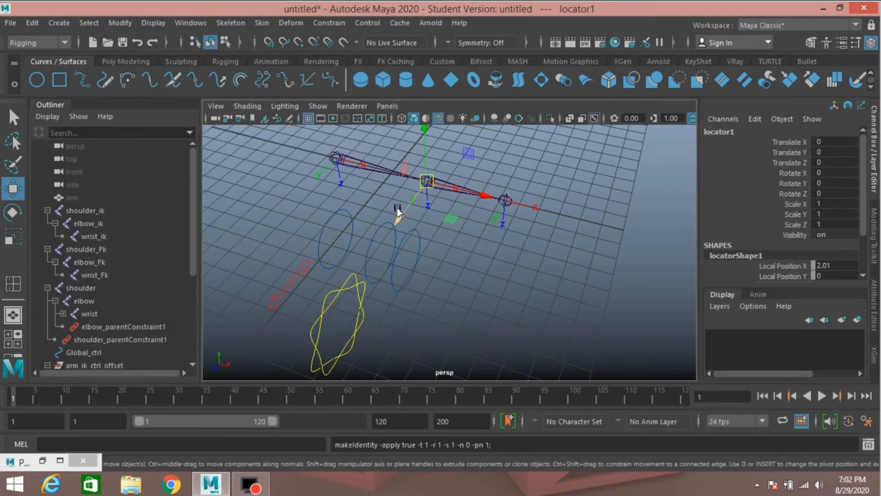
Move locator1 straight back behind the elbow joint to a Translate Z of about -3.344.
{"action": "left_click_drag", "start_coordinate": [399, 217], "coordinate": [428, 184]}
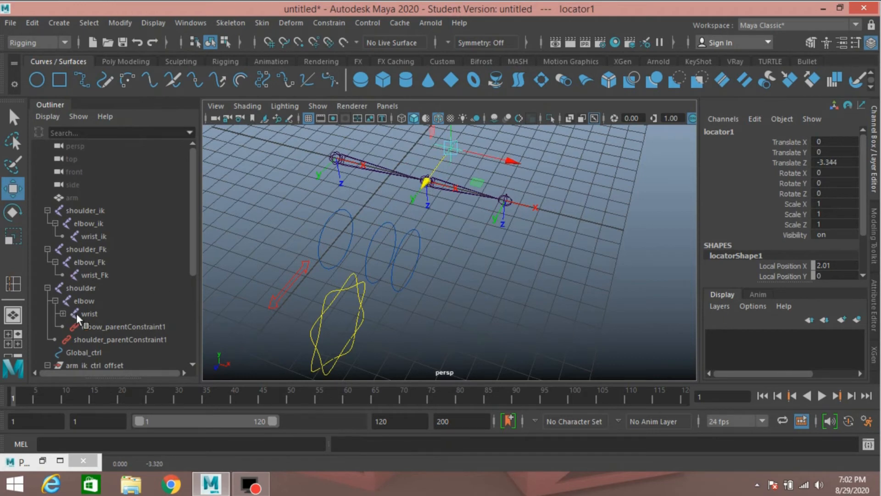
{"action": "scroll", "coordinate": [400, 296], "scroll_direction": "up", "scroll_amount": 5}
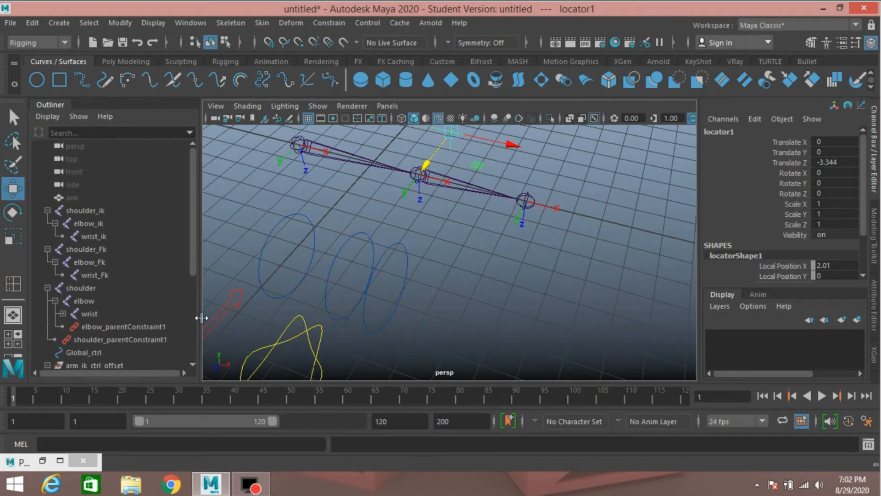
{"action": "scroll", "coordinate": [86, 336], "scroll_direction": "down", "scroll_amount": 3}
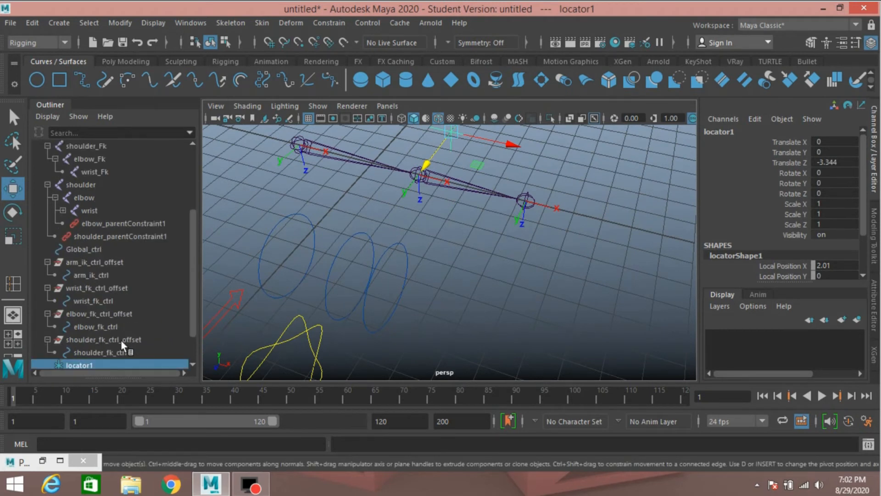
Parent-constrain arm_ik_ctrl_offset to the wrist joint of the bind chain to align the control with the wrist.
{"action": "scroll", "coordinate": [133, 338], "scroll_direction": "down", "scroll_amount": 2}
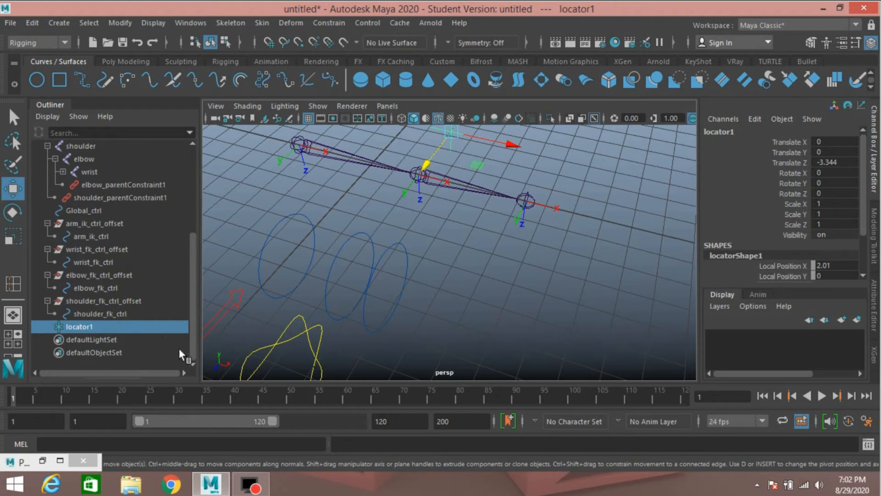
{"action": "left_click", "coordinate": [101, 223]}
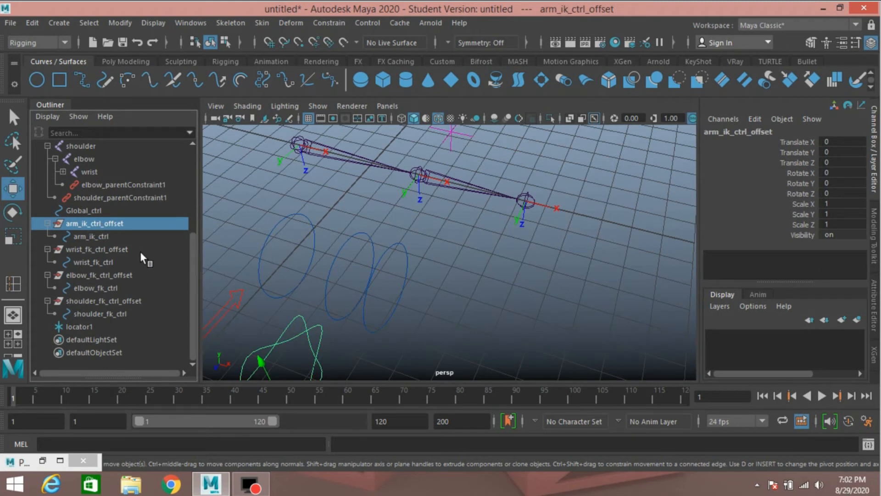
{"action": "scroll", "coordinate": [139, 252], "scroll_direction": "up", "scroll_amount": 3}
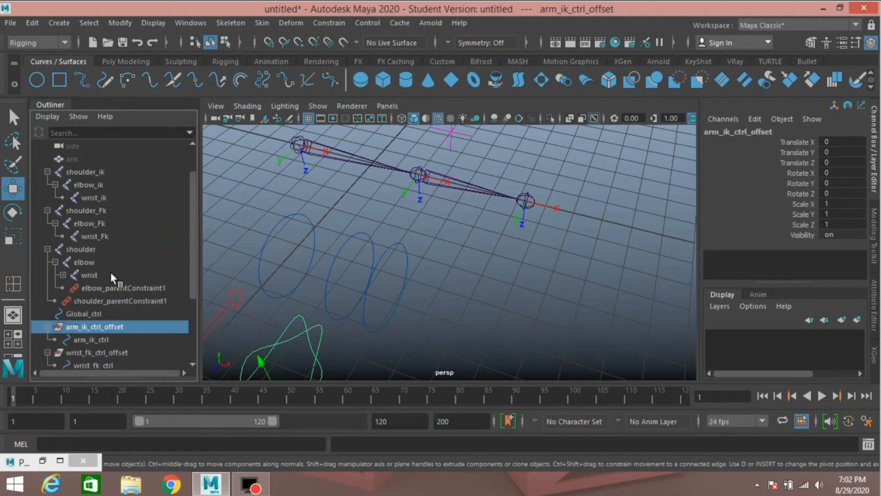
{"action": "left_click", "coordinate": [63, 274]}
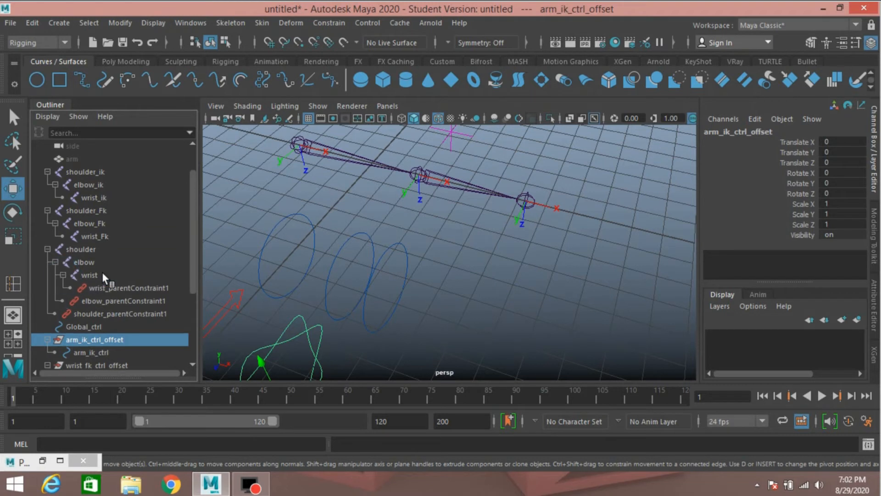
{"action": "left_click", "coordinate": [92, 275]}
{"action": "scroll", "coordinate": [103, 275], "scroll_direction": "down", "scroll_amount": 3}
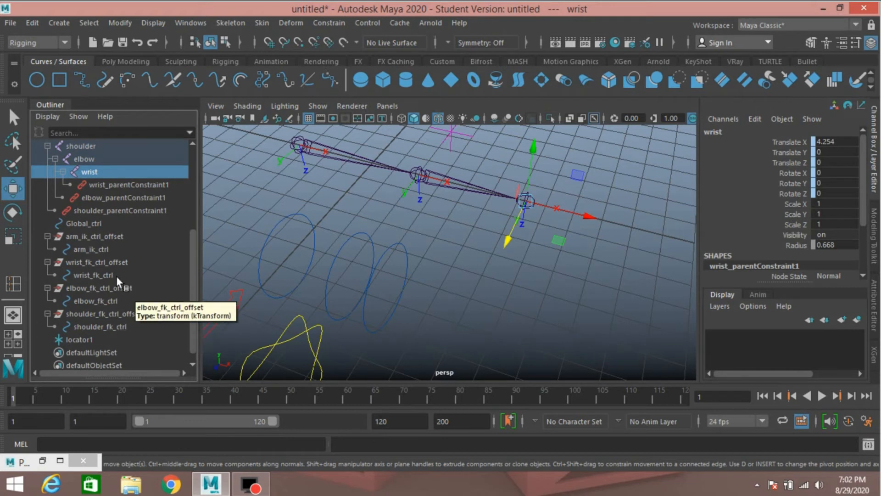
{"action": "left_click", "coordinate": [97, 235], "text": "ctrl"}
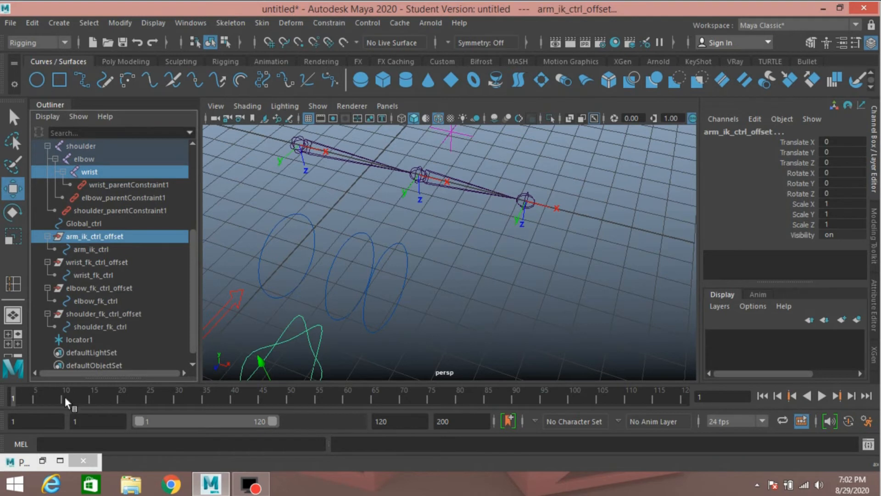
{"action": "left_click", "coordinate": [74, 458]}
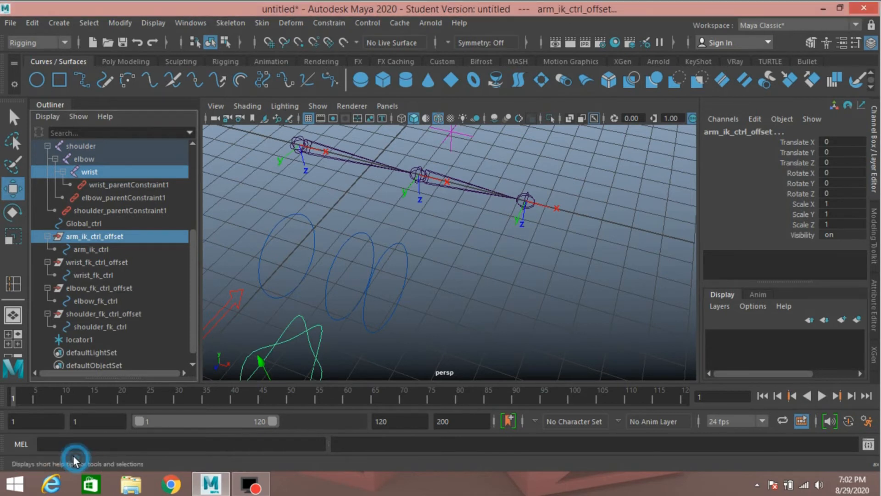
{"action": "left_click", "coordinate": [323, 22]}
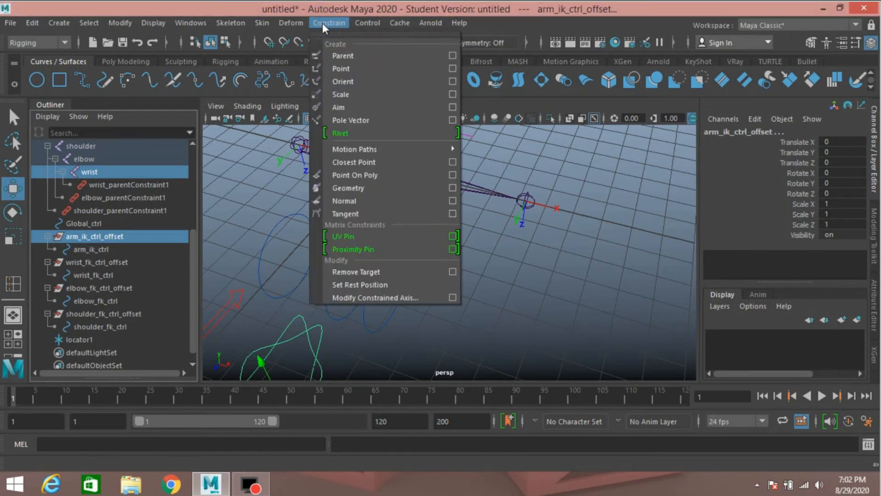
{"action": "left_click", "coordinate": [349, 55]}
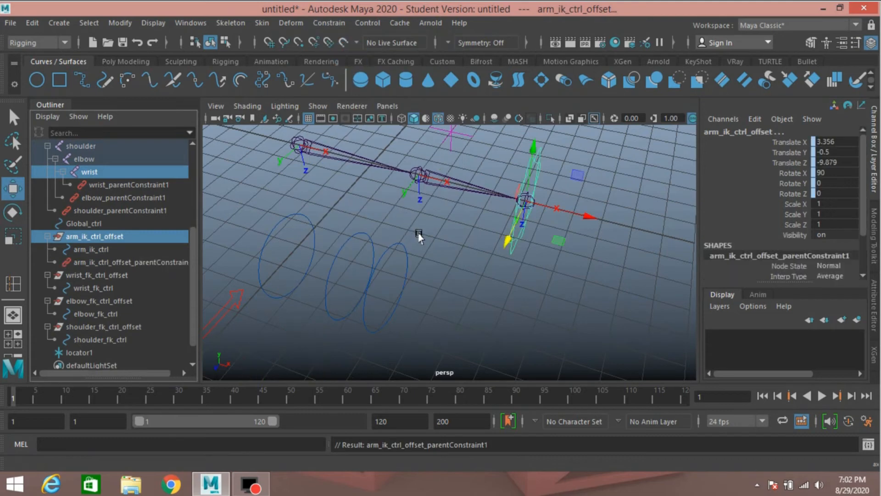
Delete the parent constraint from arm_ik_ctrl_offset, leaving the control placed at the wrist.
{"action": "left_click", "coordinate": [430, 234], "text": "alt"}
{"action": "mouse_move", "coordinate": [430, 235]}
{"action": "left_mouse_down", "text": "alt"}
{"action": "mouse_move", "coordinate": [394, 244]}
{"action": "mouse_move", "coordinate": [419, 235]}
{"action": "mouse_move", "coordinate": [437, 250]}
{"action": "mouse_move", "coordinate": [331, 243]}
{"action": "mouse_move", "coordinate": [450, 234]}
{"action": "mouse_move", "coordinate": [429, 242]}
{"action": "left_mouse_up", "text": "alt"}
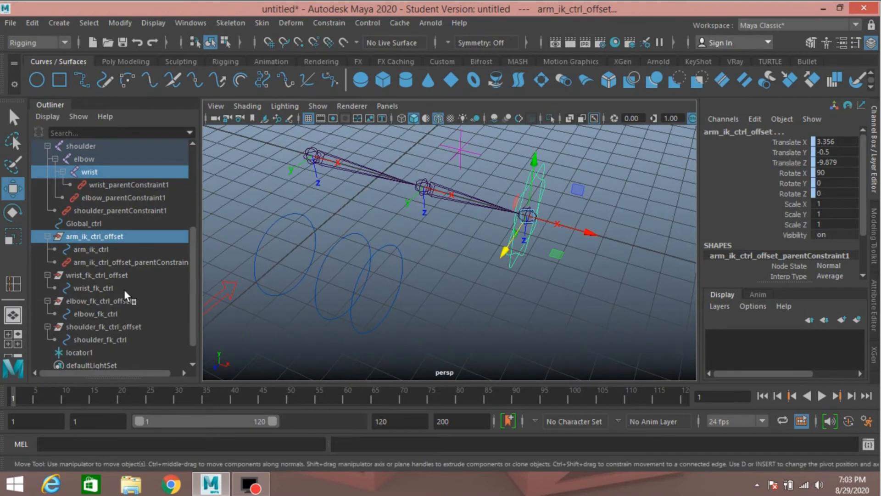
{"action": "left_click", "coordinate": [103, 263]}
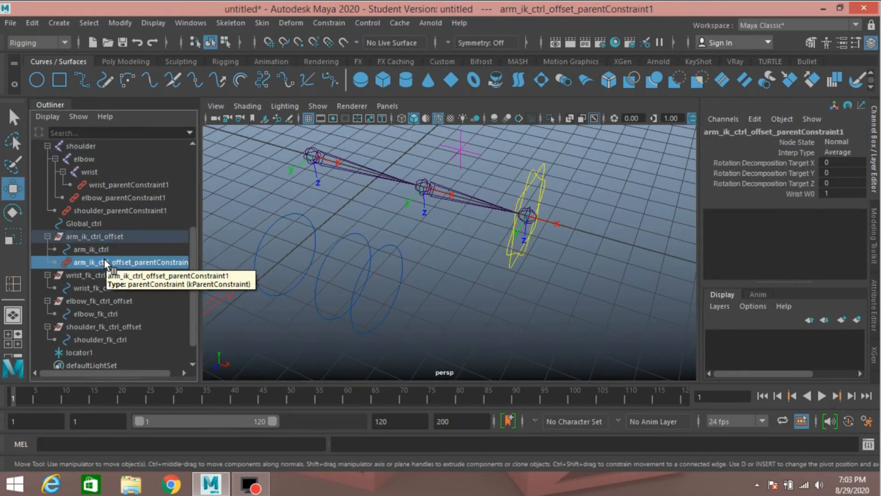
{"action": "key", "text": "Delete"}
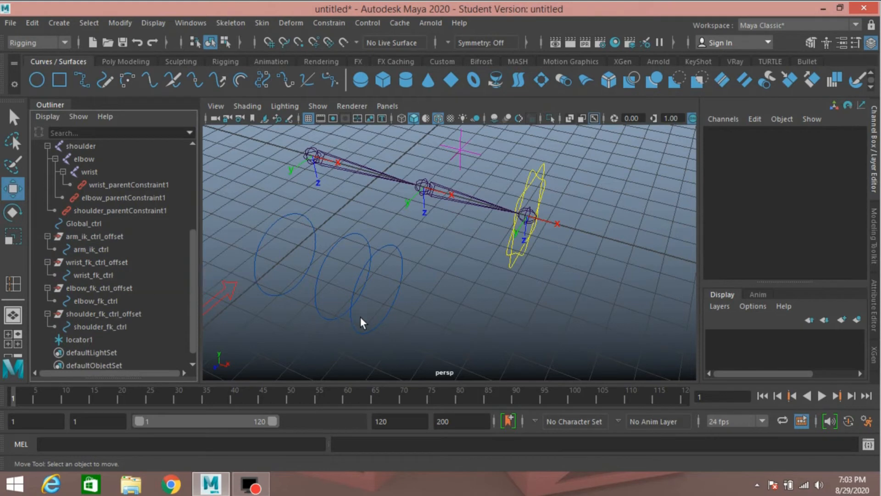
Parent-constrain wrist_fk_ctrl_offset to the wrist joint to align the FK control with it.
{"action": "left_click_drag", "start_coordinate": [360, 317], "coordinate": [285, 303], "text": "alt"}
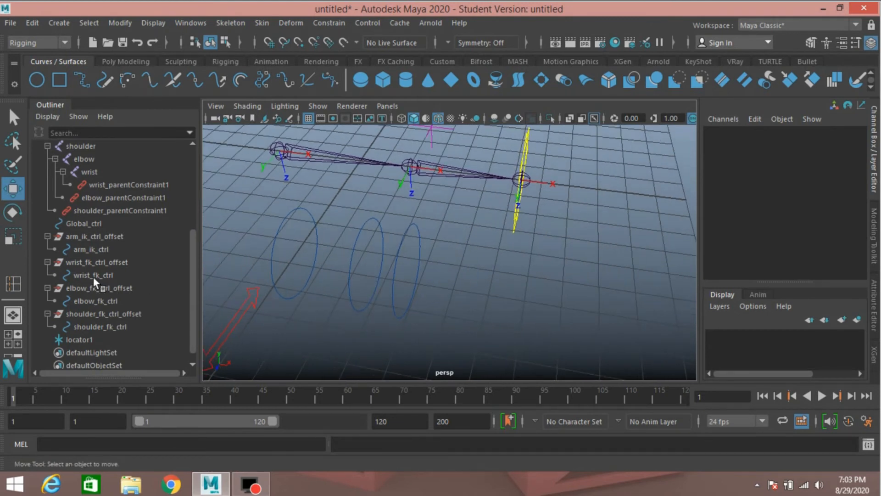
{"action": "left_click", "coordinate": [87, 263]}
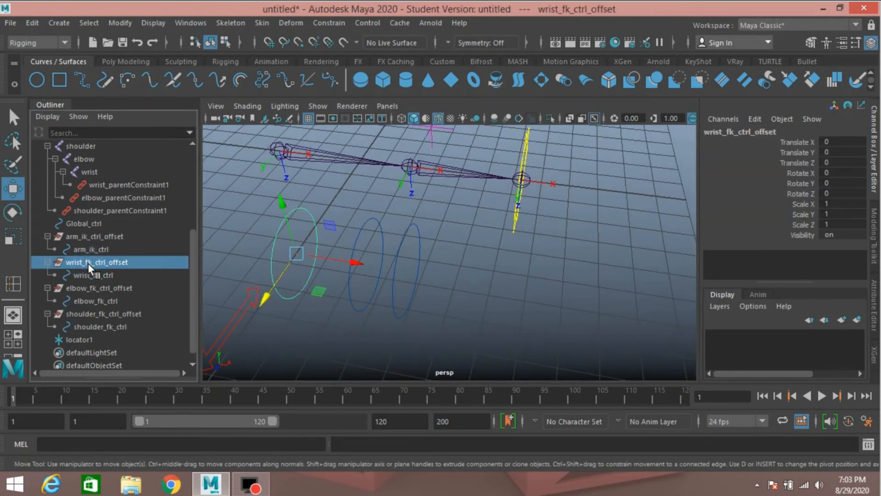
{"action": "left_click", "coordinate": [81, 167]}
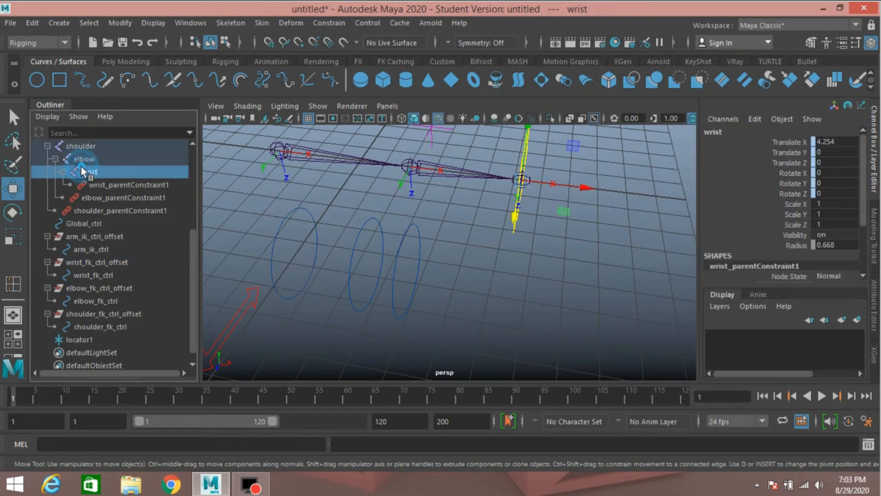
{"action": "left_click", "coordinate": [96, 262]}
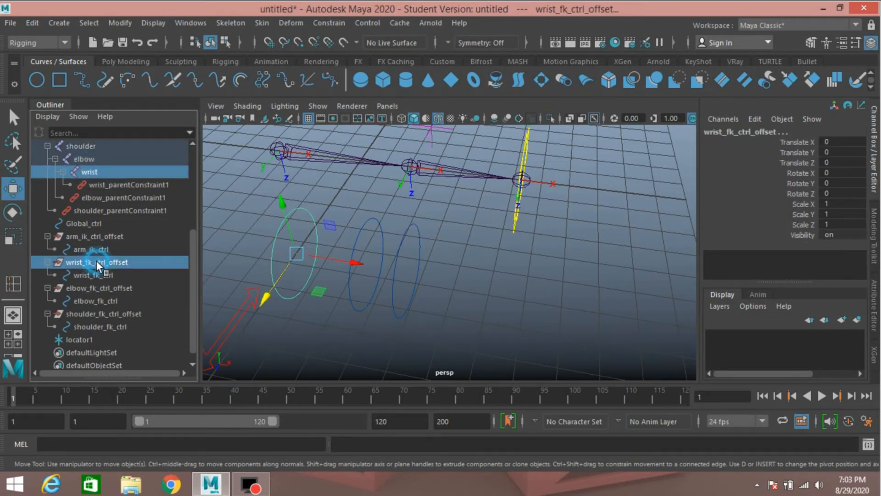
{"action": "left_click", "coordinate": [316, 23]}
{"action": "left_click", "coordinate": [340, 52]}
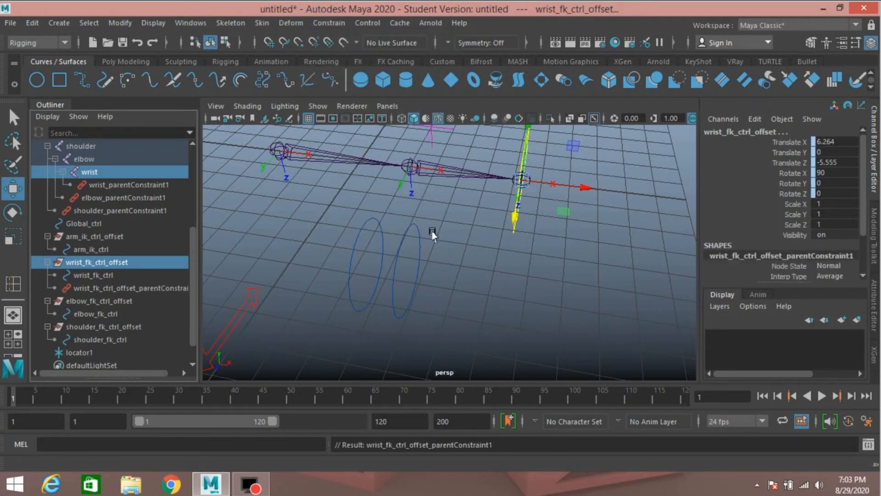
Parent-constrain elbow_fk_ctrl_offset to the elbow joint to align the FK control with it.
{"action": "left_click_drag", "start_coordinate": [451, 264], "coordinate": [507, 263], "text": "alt"}
{"action": "left_click_drag", "start_coordinate": [414, 275], "coordinate": [451, 281]}
{"action": "middle_click_drag", "start_coordinate": [451, 281], "coordinate": [452, 265], "text": "alt"}
{"action": "left_click", "coordinate": [115, 301]}
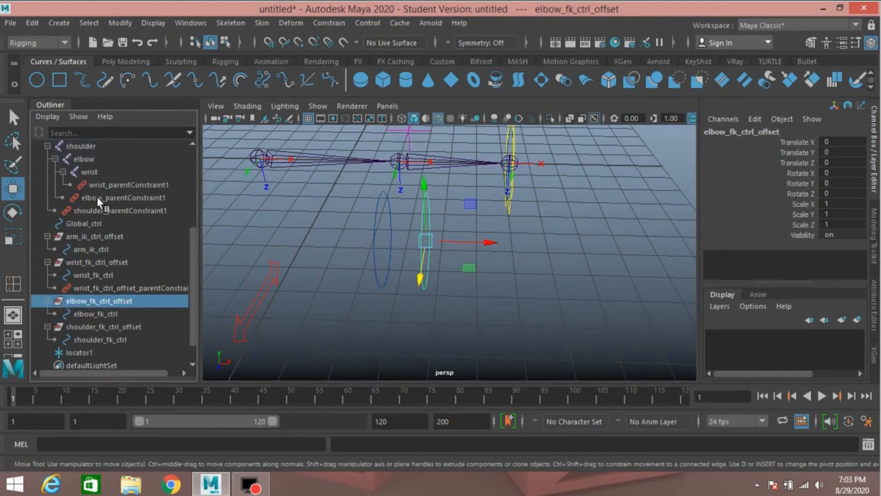
{"action": "left_click", "coordinate": [92, 158]}
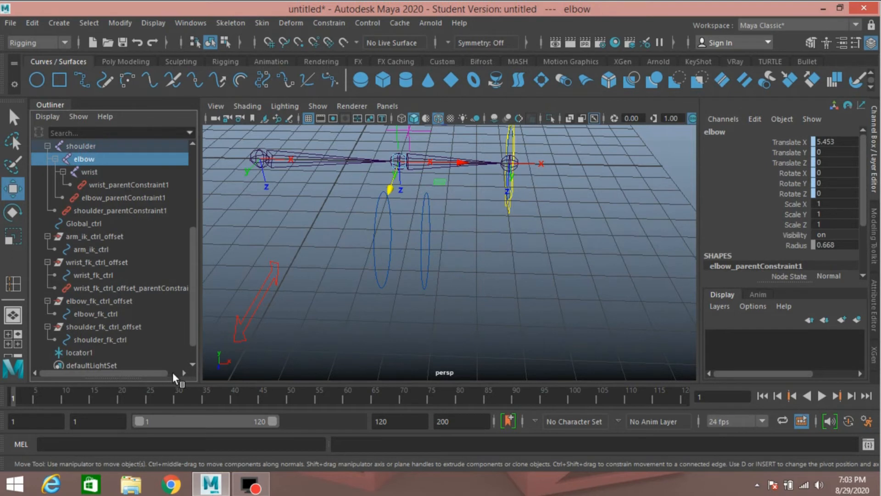
{"action": "left_click", "coordinate": [114, 302], "text": "ctrl"}
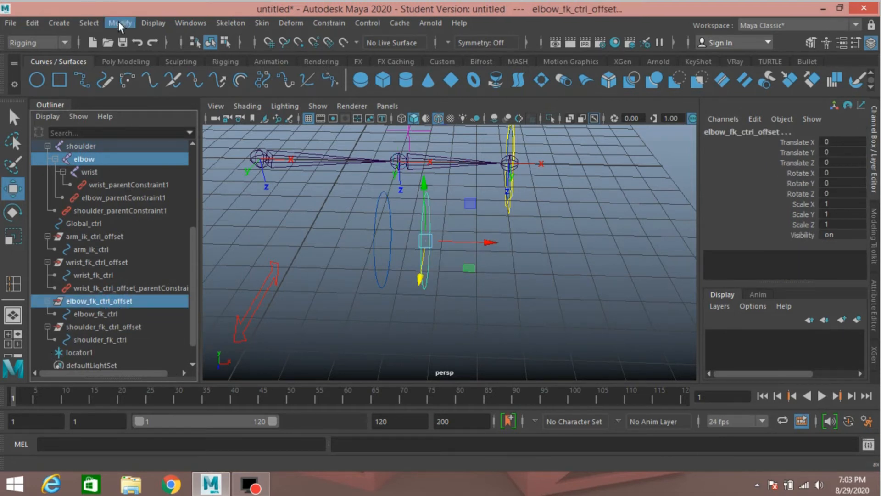
{"action": "left_click", "coordinate": [327, 23]}
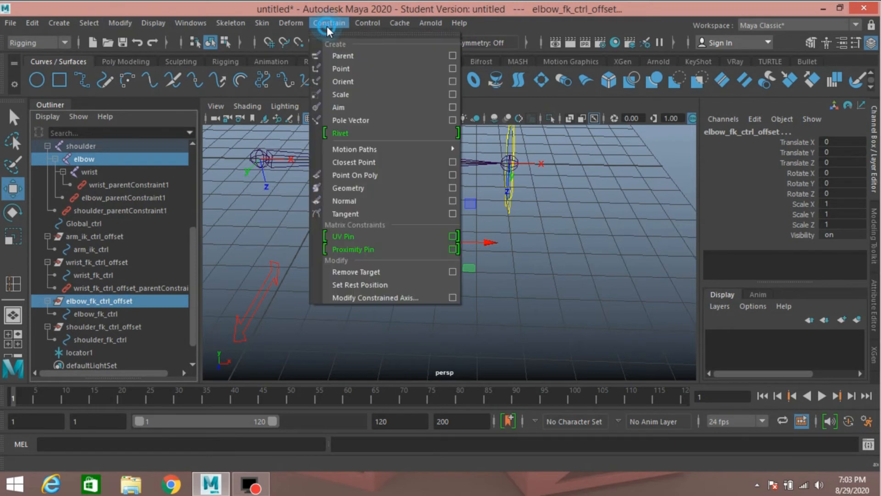
{"action": "left_click", "coordinate": [348, 52]}
Delete the parent constraints from wrist_fk_ctrl_offset and elbow_fk_ctrl_offset.
{"action": "left_click", "coordinate": [378, 275]}
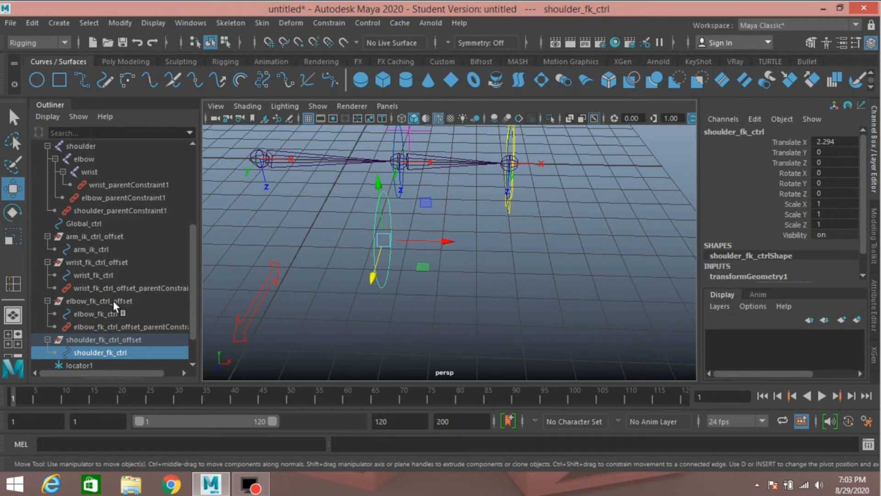
{"action": "left_click", "coordinate": [104, 289]}
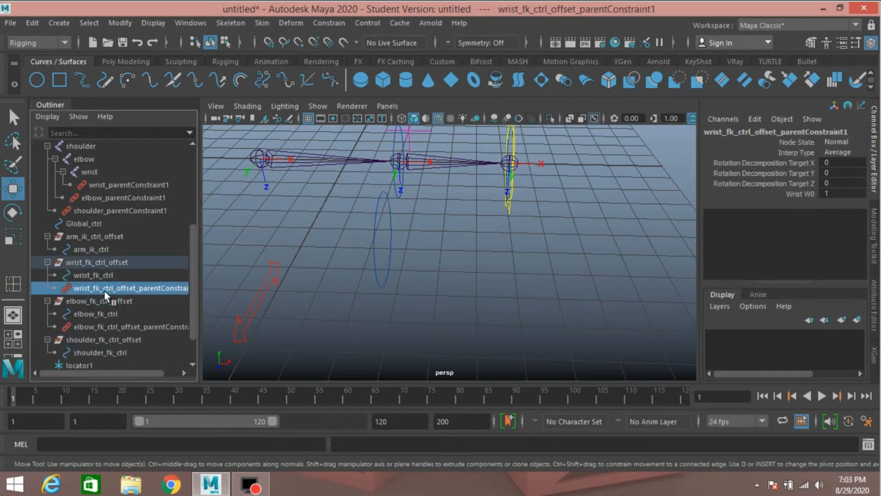
{"action": "key", "text": "Delete"}
{"action": "left_click", "coordinate": [108, 313]}
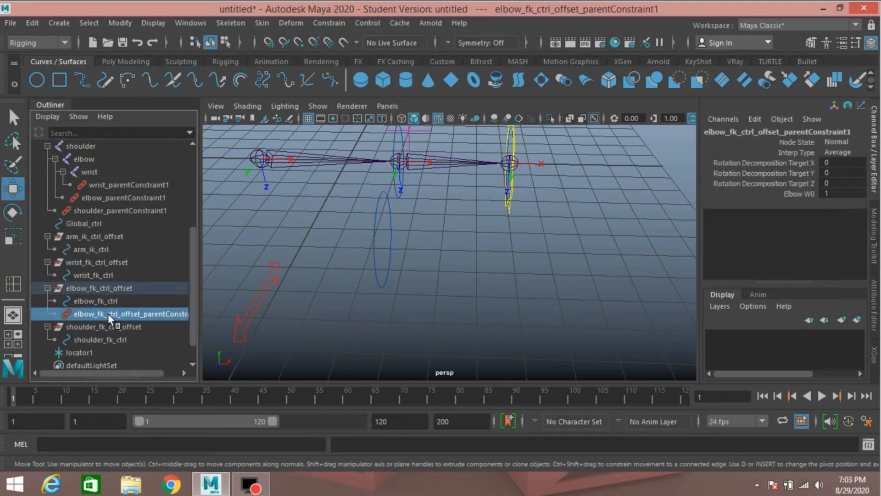
{"action": "key", "text": "Delete"}
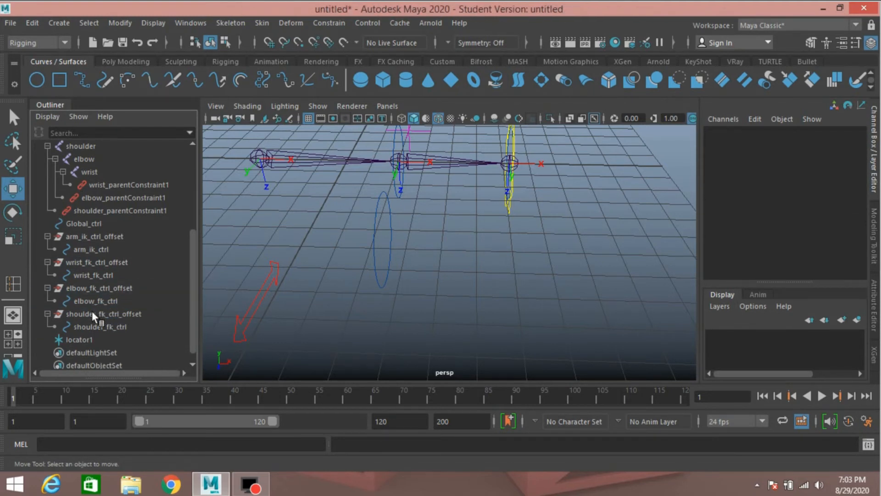
Parent-constrain shoulder_fk_ctrl_offset to the shoulder joint to align the FK control with it.
{"action": "left_click", "coordinate": [81, 147]}
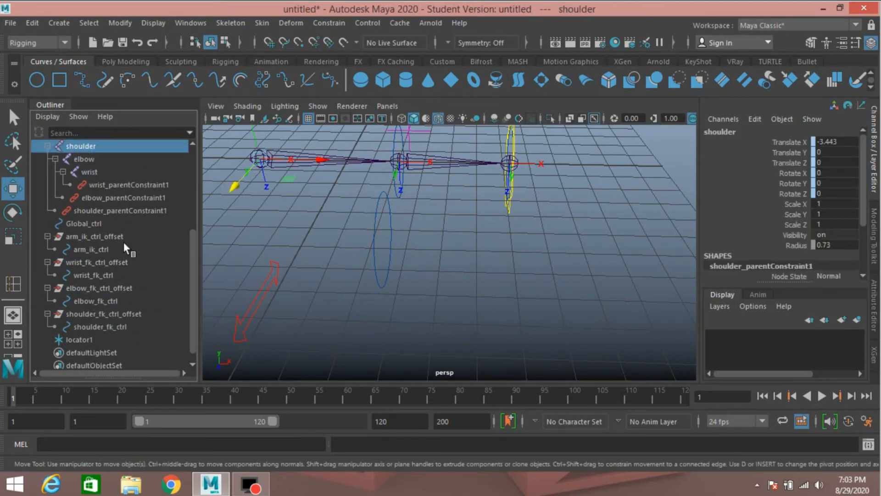
{"action": "left_click", "coordinate": [93, 316], "text": "ctrl"}
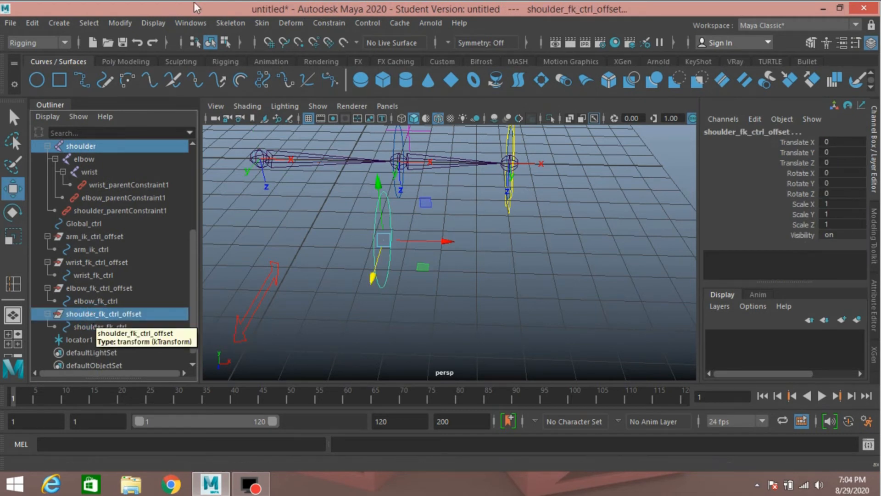
{"action": "left_click", "coordinate": [316, 23]}
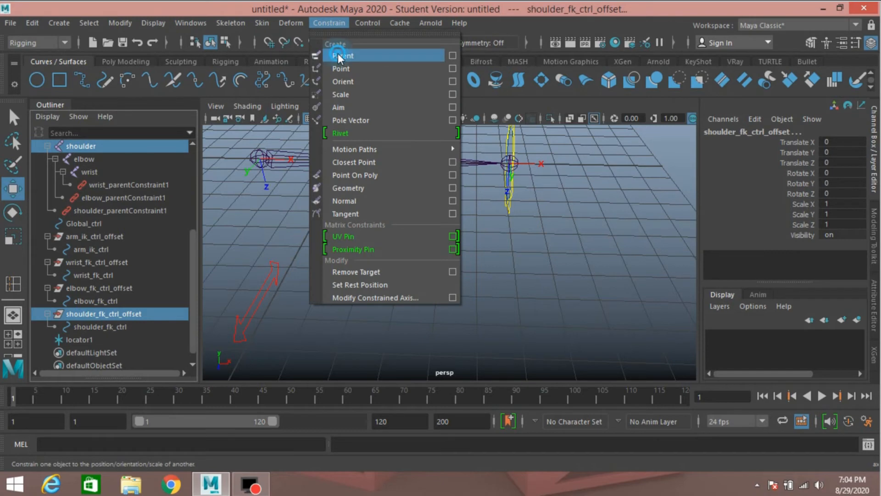
{"action": "left_click", "coordinate": [338, 55]}
Accept the student-version save notice and delete the parent constraint from shoulder_fk_ctrl_offset.
{"action": "scroll", "coordinate": [382, 257], "scroll_direction": "down", "scroll_amount": 4}
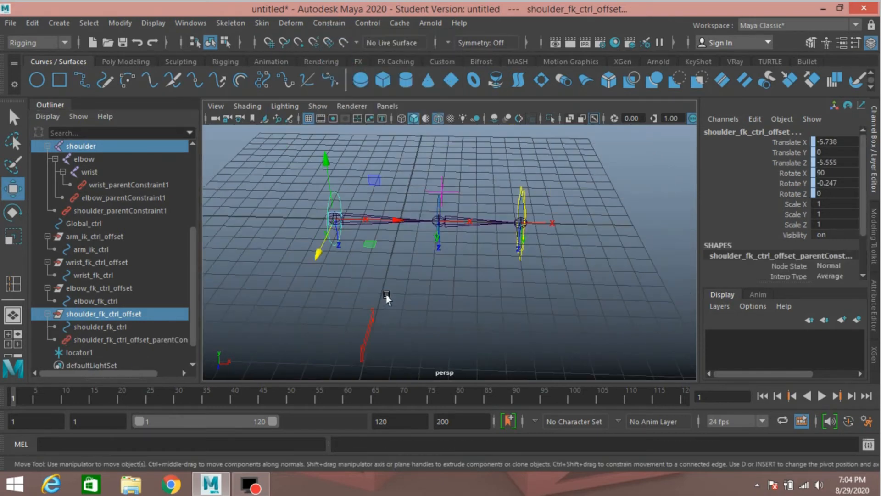
{"action": "middle_click_drag", "start_coordinate": [387, 296], "coordinate": [390, 317], "text": "alt"}
{"action": "left_click_drag", "start_coordinate": [407, 299], "coordinate": [344, 303], "text": "alt"}
{"action": "key", "text": "q"}
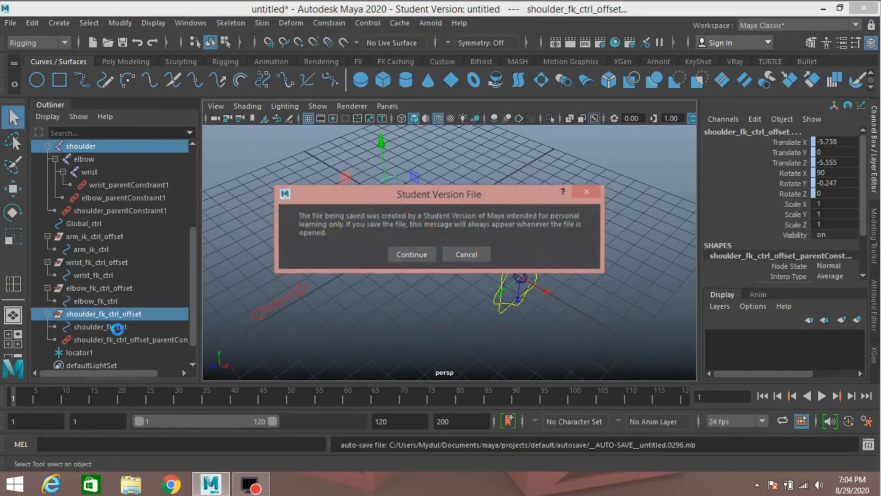
{"action": "left_click", "coordinate": [404, 254]}
{"action": "key", "text": "w"}
{"action": "left_click", "coordinate": [150, 339]}
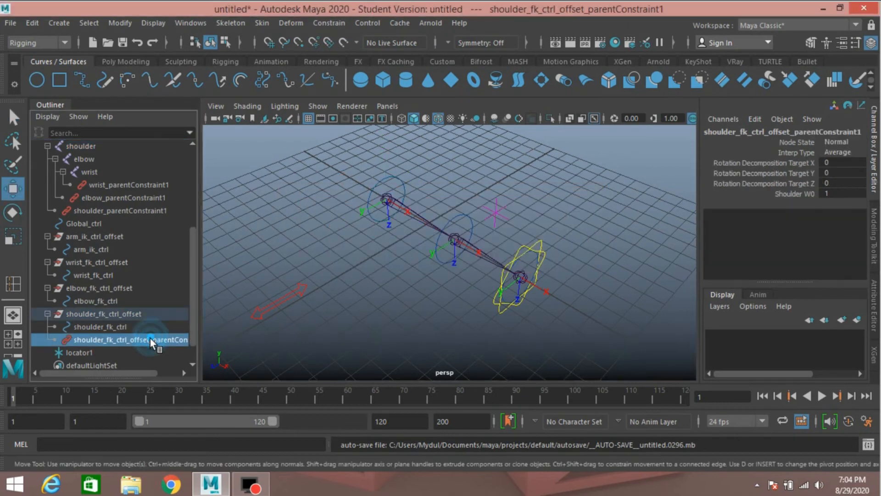
{"action": "key", "text": "Delete"}
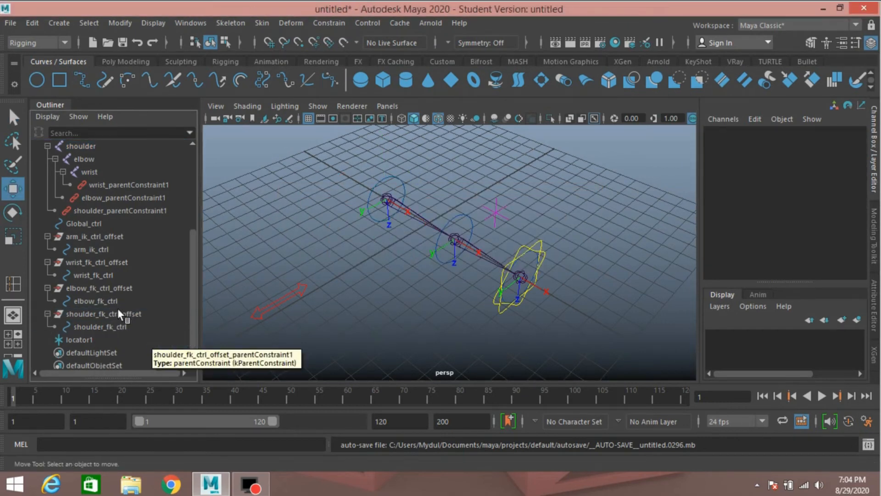
Parent-constrain the wrist_Fk joint to wrist_fk_ctrl so the control drives it.
{"action": "mouse_move", "coordinate": [403, 278]}
{"action": "left_mouse_down", "text": "alt"}
{"action": "mouse_move", "coordinate": [429, 297]}
{"action": "mouse_move", "coordinate": [414, 290]}
{"action": "left_mouse_up", "text": "alt"}
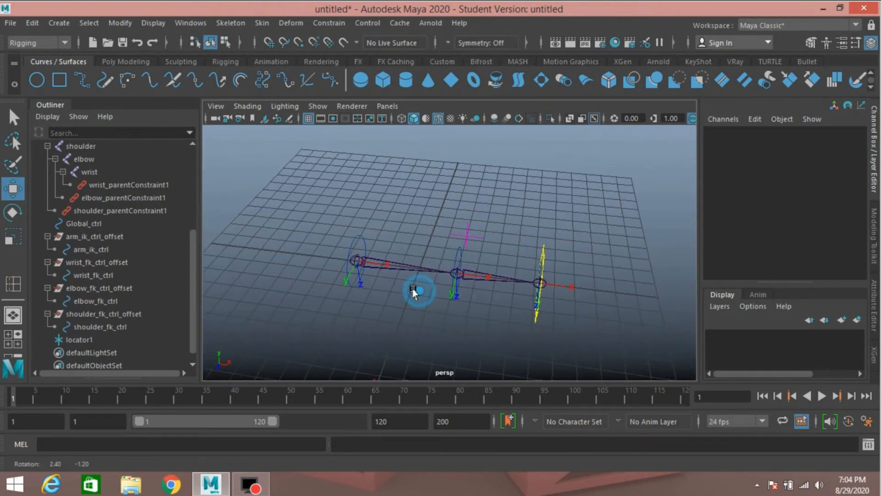
{"action": "left_click", "coordinate": [98, 275]}
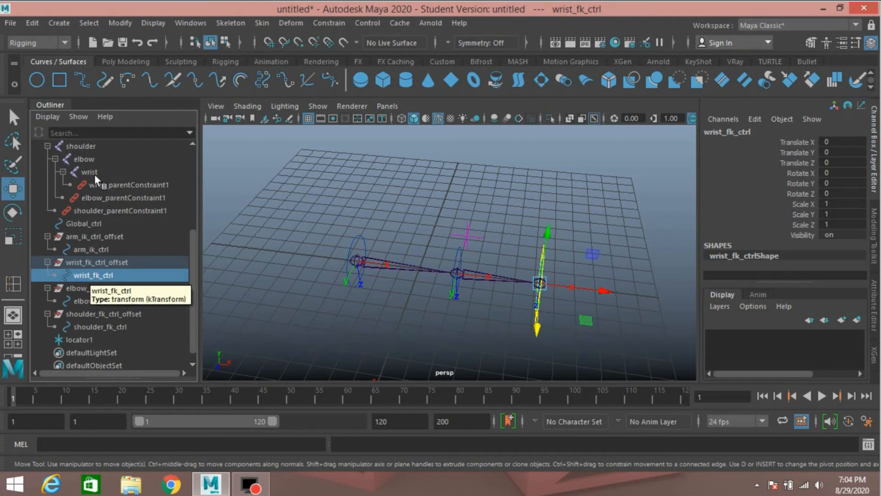
{"action": "scroll", "coordinate": [131, 228], "scroll_direction": "up", "scroll_amount": 3}
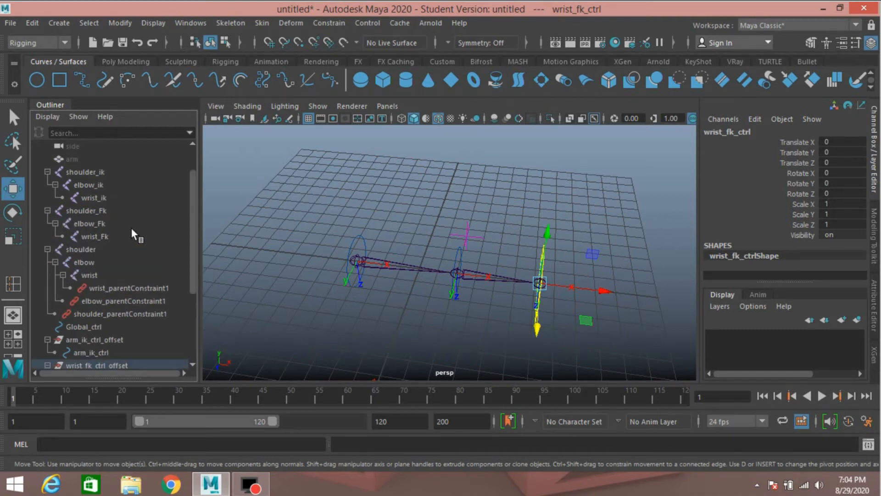
{"action": "left_click", "coordinate": [94, 237]}
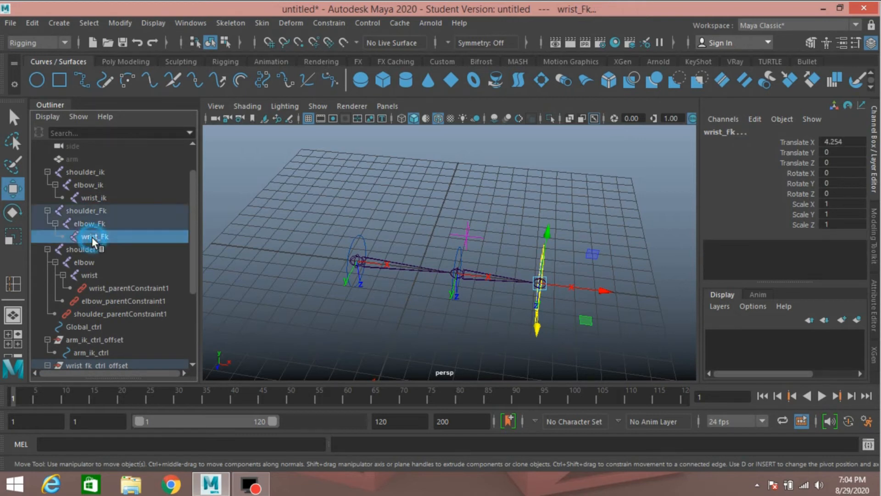
{"action": "left_click", "coordinate": [329, 23]}
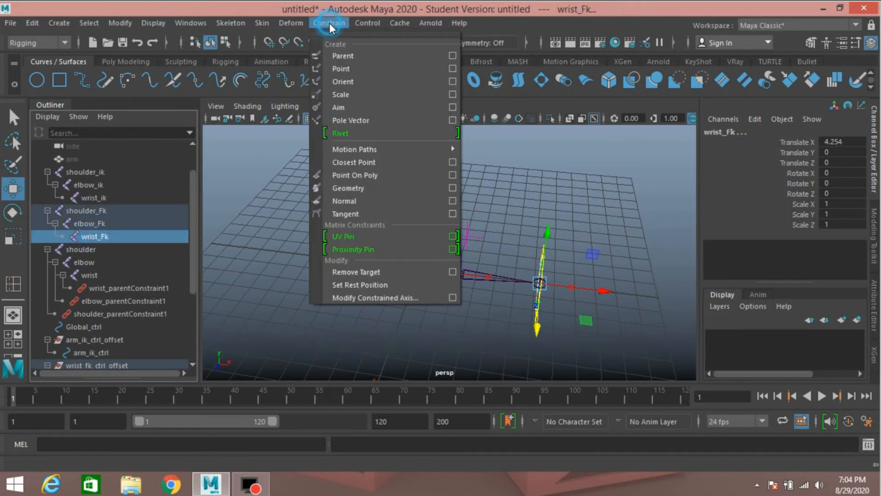
{"action": "left_click", "coordinate": [348, 56]}
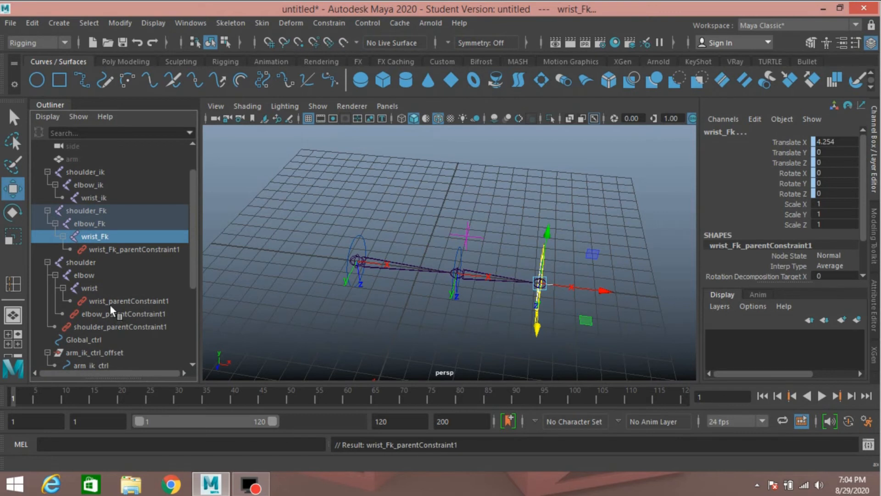
Parent-constrain the shoulder_Fk joint to shoulder_fk_ctrl so the control drives it.
{"action": "scroll", "coordinate": [109, 304], "scroll_direction": "down", "scroll_amount": 3}
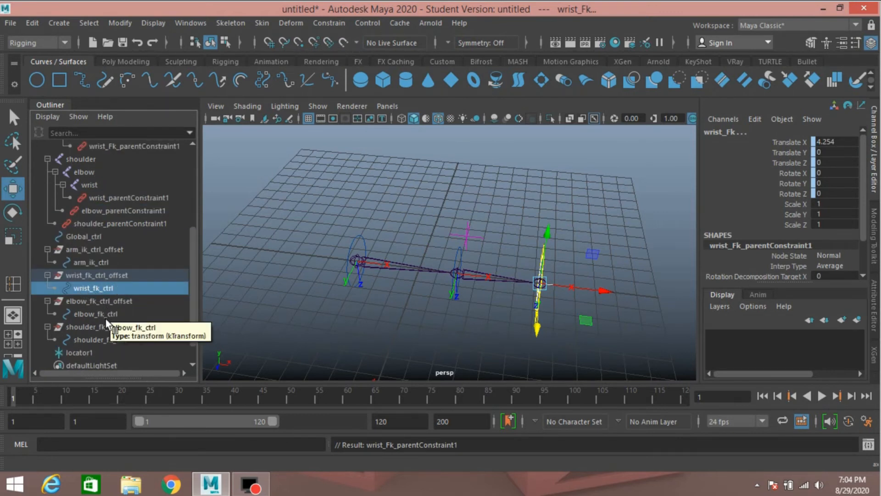
{"action": "left_click", "coordinate": [107, 341]}
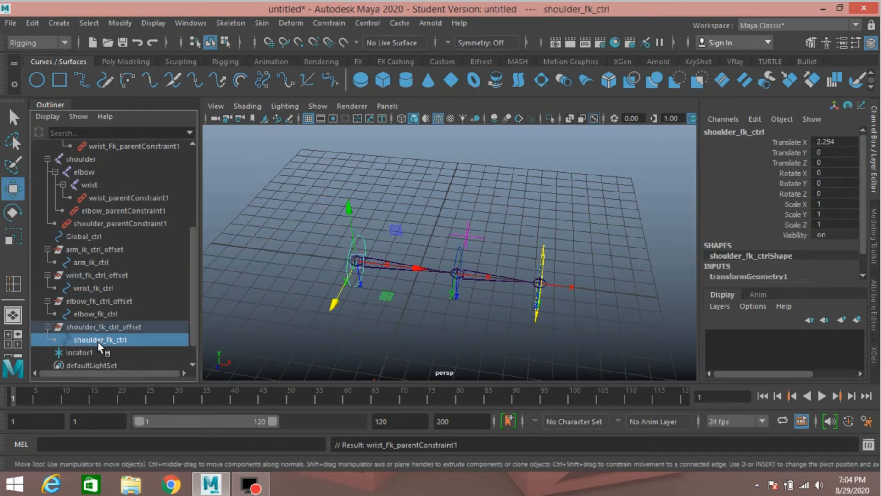
{"action": "left_click", "coordinate": [84, 160], "text": "ctrl"}
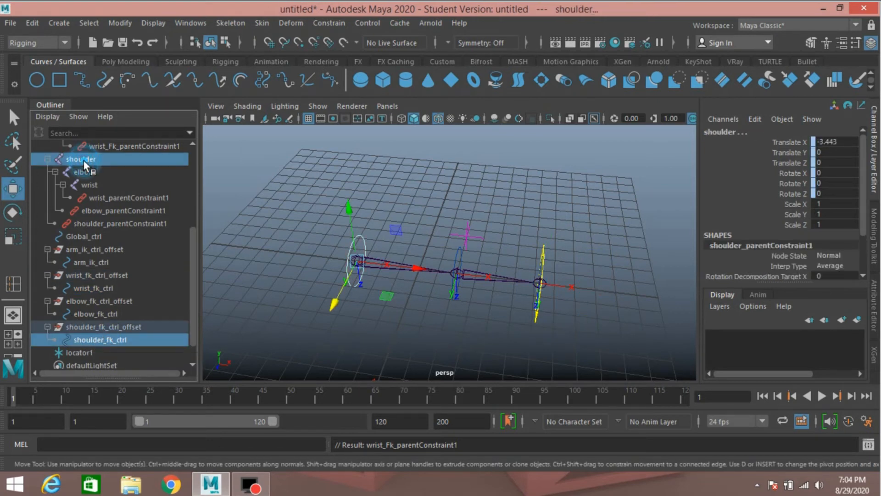
{"action": "left_click", "coordinate": [84, 160]}
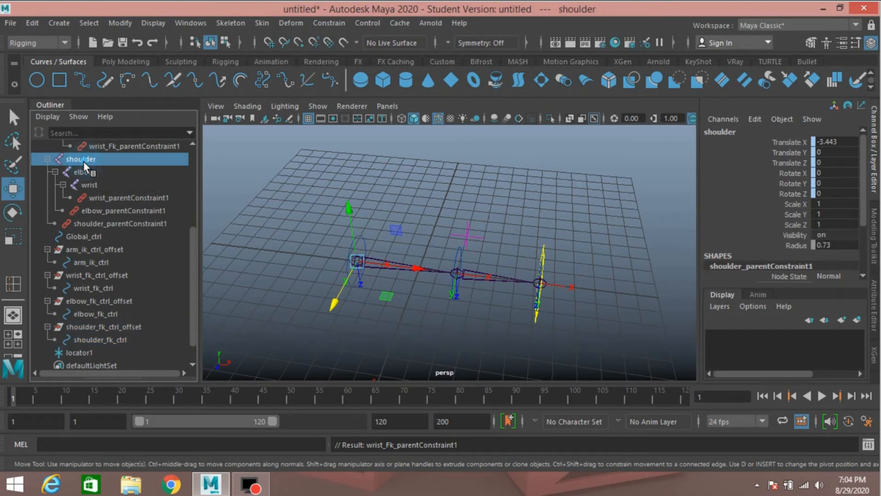
{"action": "left_click", "coordinate": [110, 343]}
{"action": "scroll", "coordinate": [97, 299], "scroll_direction": "up", "scroll_amount": 3}
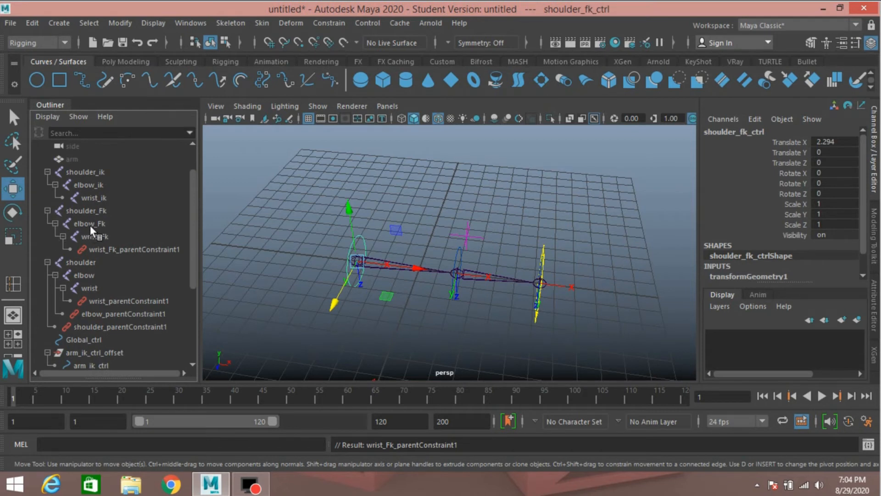
{"action": "left_click", "coordinate": [90, 210]}
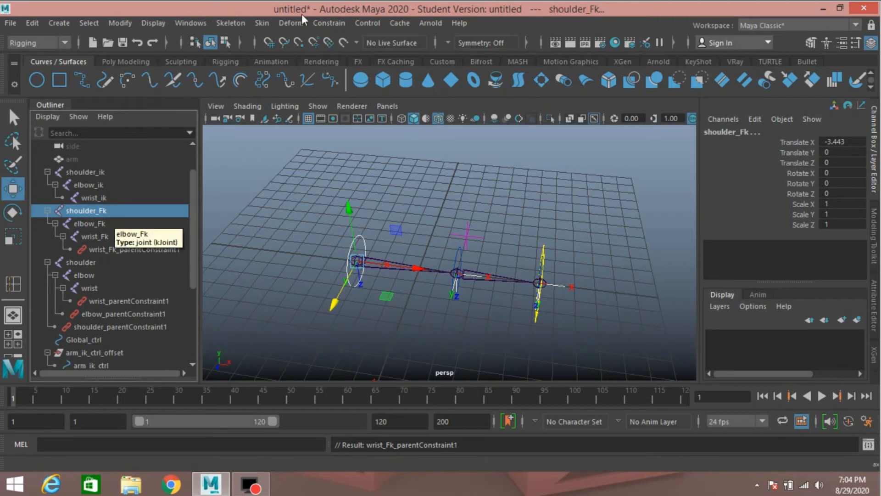
{"action": "left_click", "coordinate": [321, 23]}
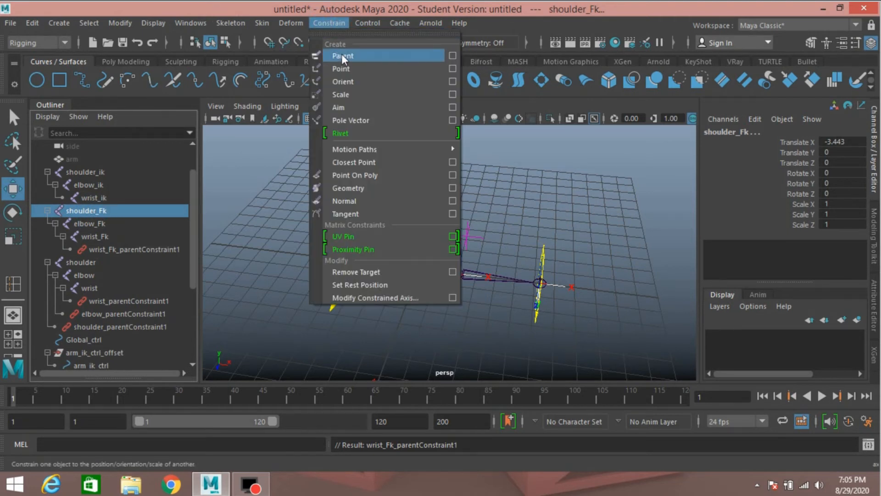
{"action": "left_click", "coordinate": [342, 56]}
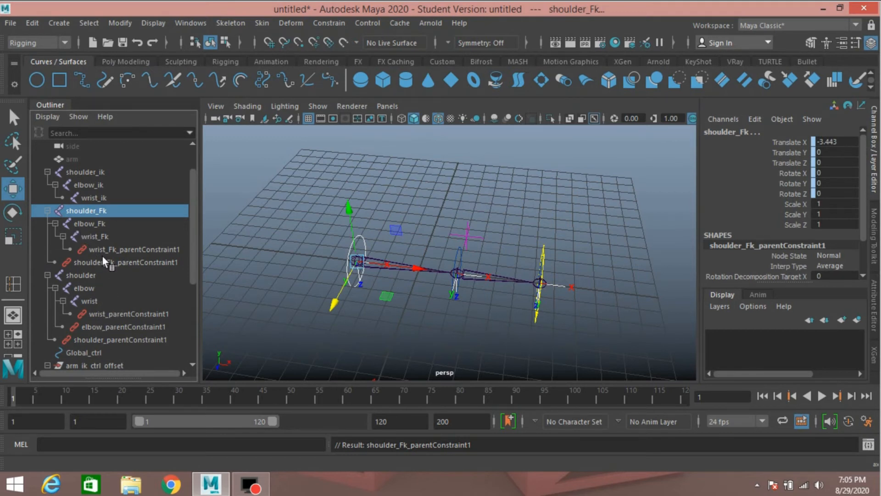
Parent-constrain the elbow_Fk joint to elbow_fk_ctrl so the control drives it.
{"action": "scroll", "coordinate": [114, 275], "scroll_direction": "down", "scroll_amount": 3}
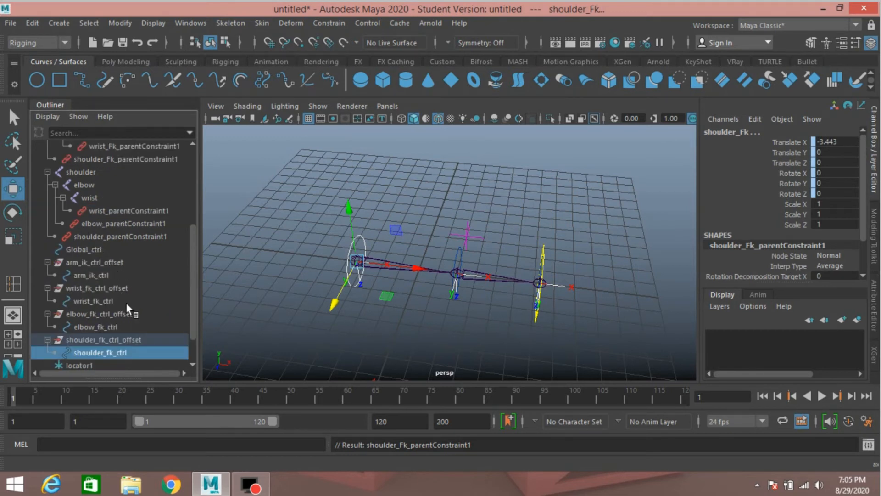
{"action": "left_click", "coordinate": [105, 328]}
{"action": "scroll", "coordinate": [116, 282], "scroll_direction": "up", "scroll_amount": 3}
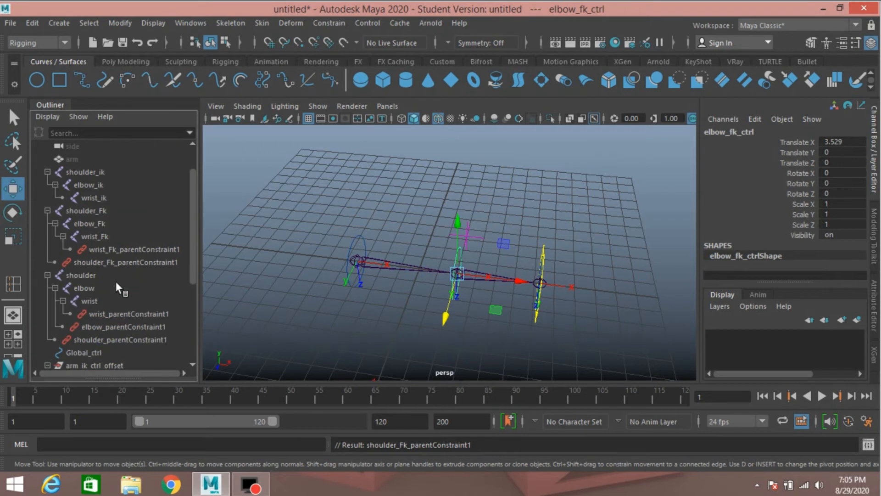
{"action": "left_click", "coordinate": [92, 223]}
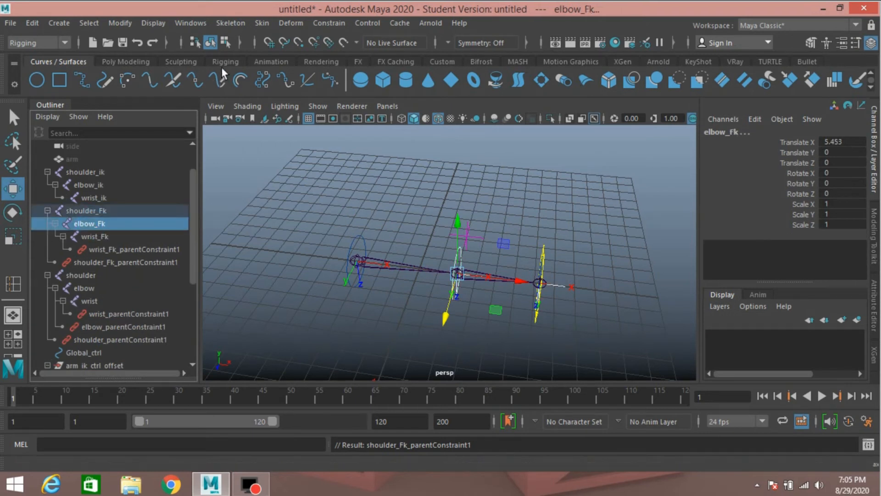
{"action": "left_click", "coordinate": [321, 23]}
{"action": "left_click", "coordinate": [346, 57]}
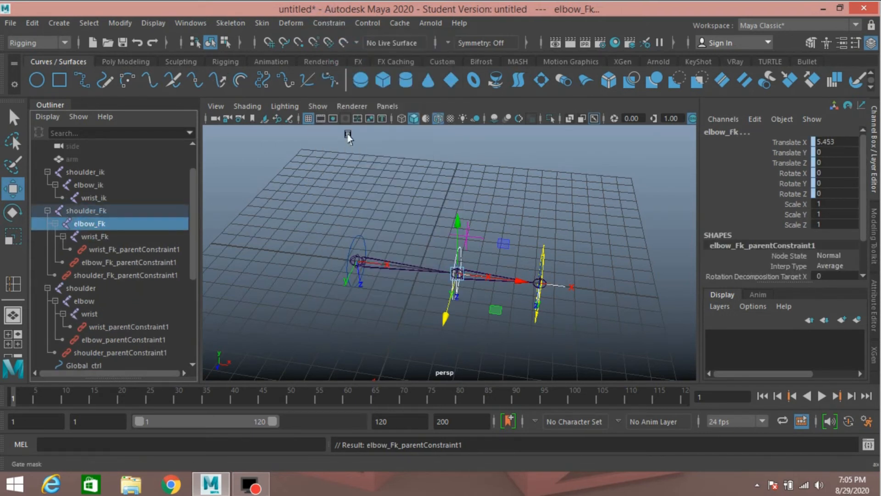
Try to parent elbow_fk_ctrl_offset under shoulder_fk_ctrl in the Outliner.
{"action": "middle_click_drag", "start_coordinate": [434, 230], "coordinate": [394, 200], "text": "alt"}
{"action": "left_click_drag", "start_coordinate": [348, 223], "coordinate": [357, 224], "text": "alt"}
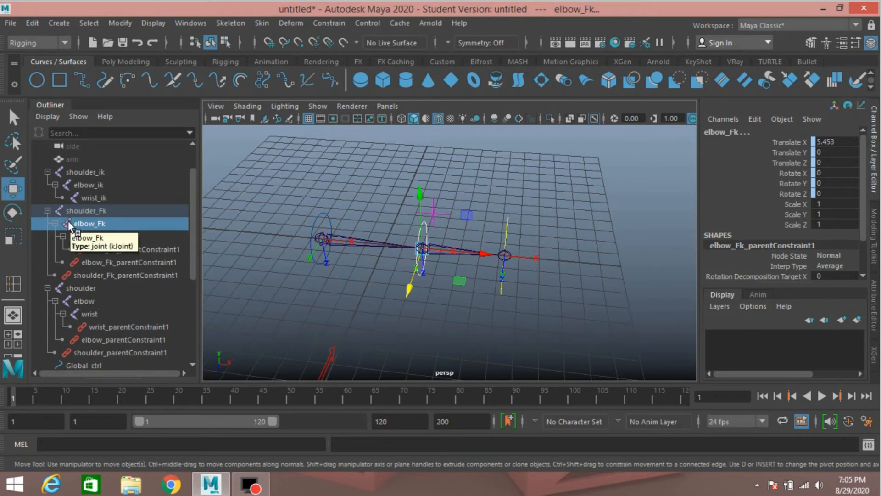
{"action": "scroll", "coordinate": [93, 290], "scroll_direction": "down", "scroll_amount": 3}
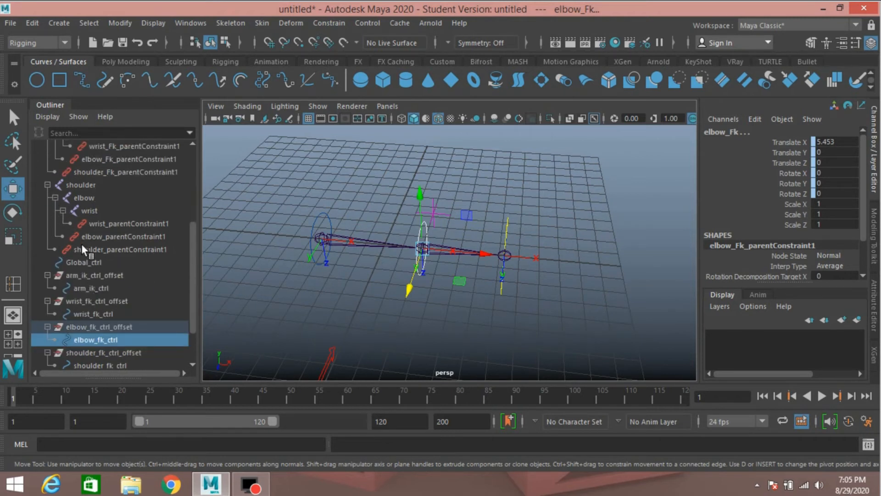
{"action": "scroll", "coordinate": [95, 269], "scroll_direction": "down", "scroll_amount": 2}
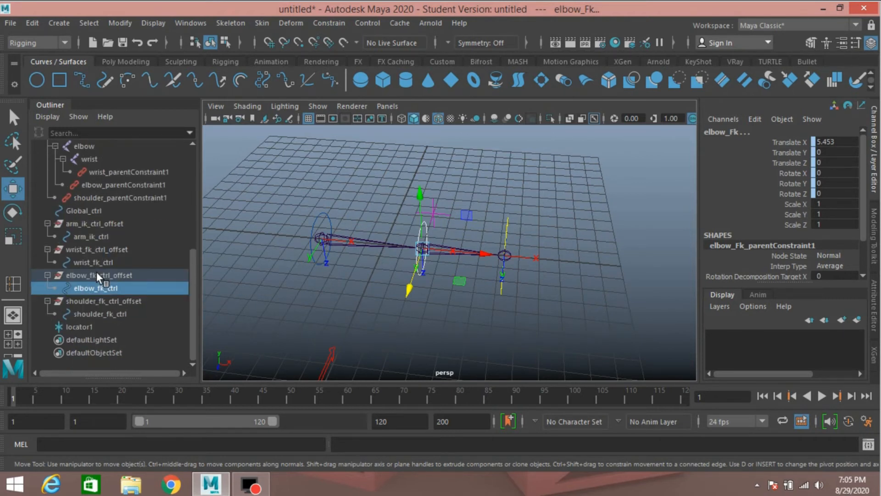
{"action": "left_click", "coordinate": [48, 302]}
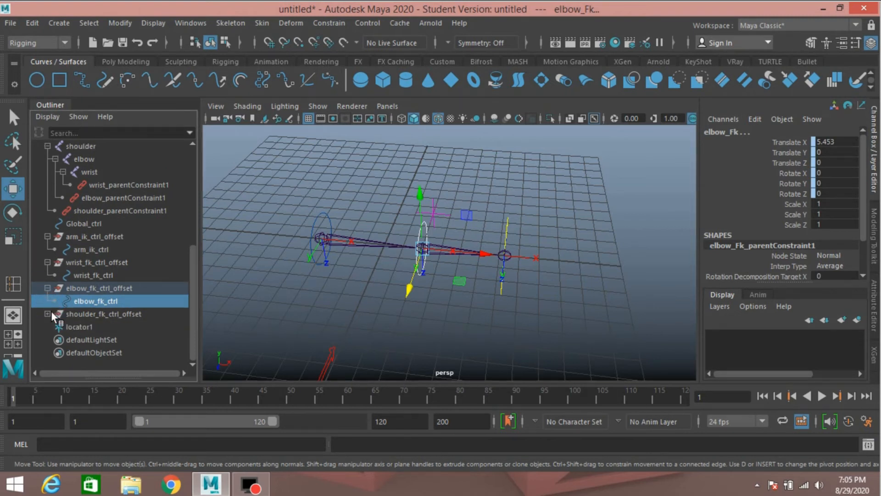
{"action": "left_click", "coordinate": [47, 313]}
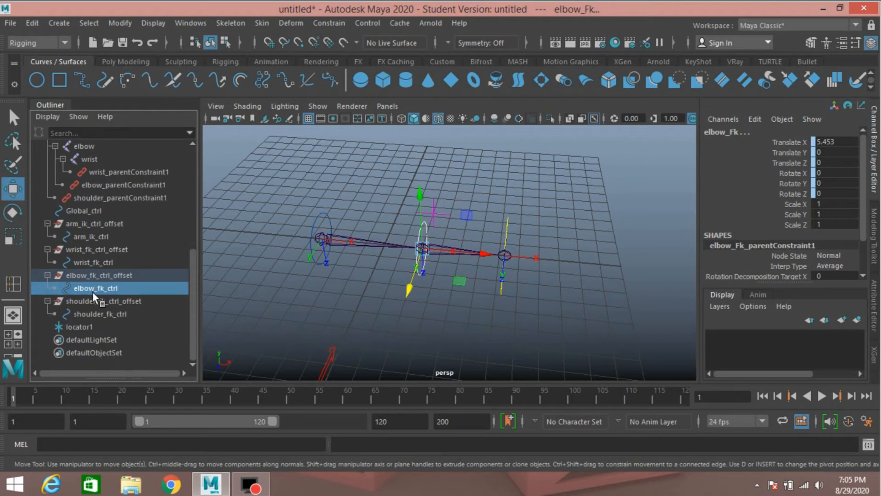
{"action": "left_click", "coordinate": [47, 274]}
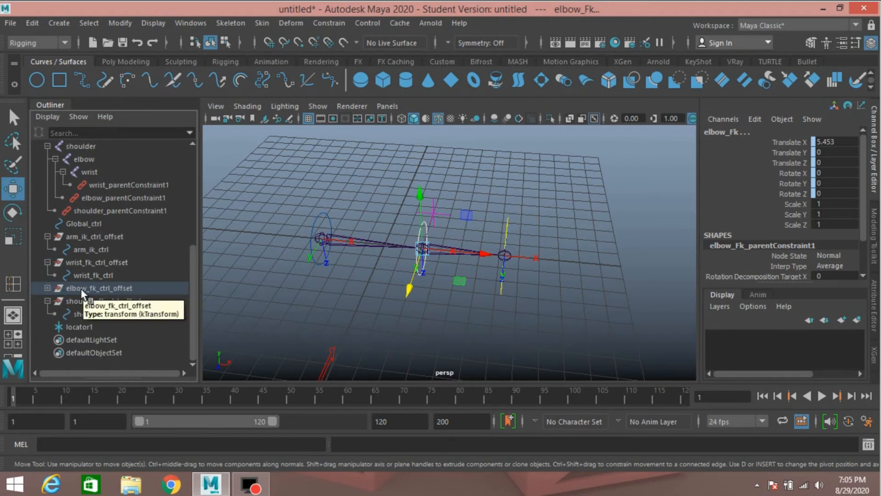
{"action": "middle_click_drag", "start_coordinate": [81, 288], "coordinate": [82, 291]}
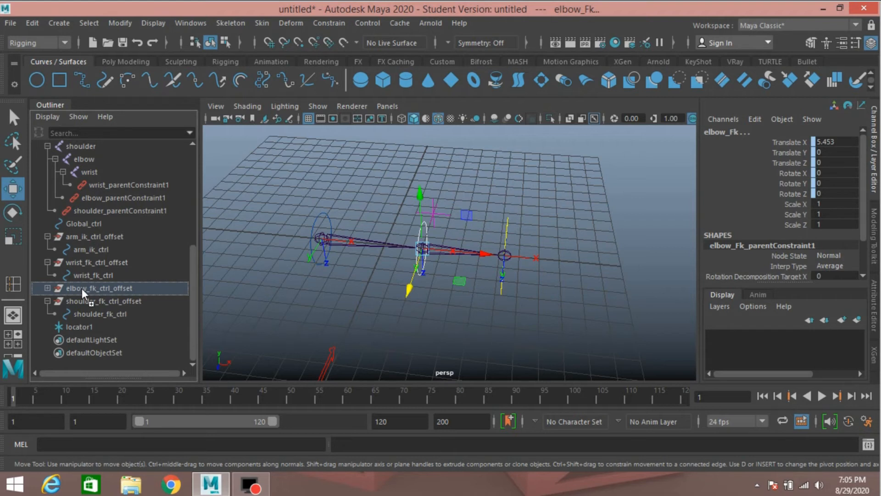
{"action": "middle_click_drag", "start_coordinate": [82, 288], "coordinate": [100, 313]}
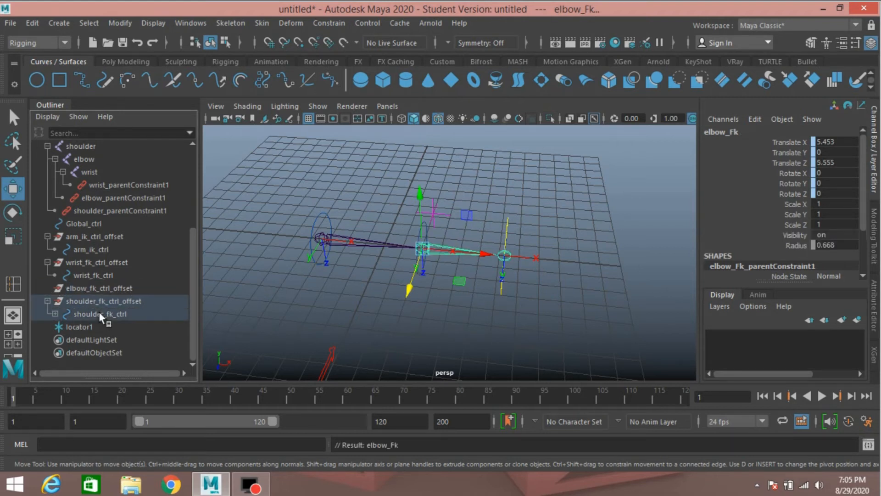
Examine the hierarchy under shoulder_fk_ctrl down to the wrist_Fk joint and collapse wrist_fk_ctrl_offset.
{"action": "left_click", "coordinate": [55, 314]}
{"action": "scroll", "coordinate": [54, 314], "scroll_direction": "down", "scroll_amount": 1}
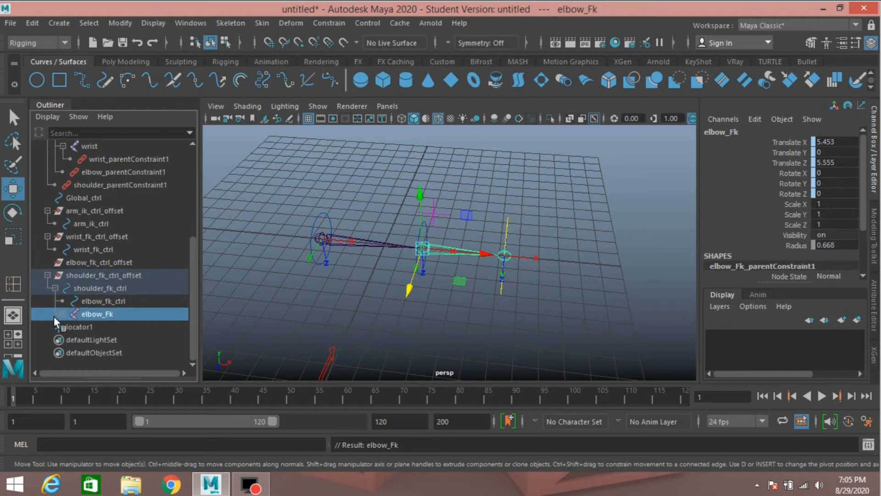
{"action": "left_click", "coordinate": [61, 315]}
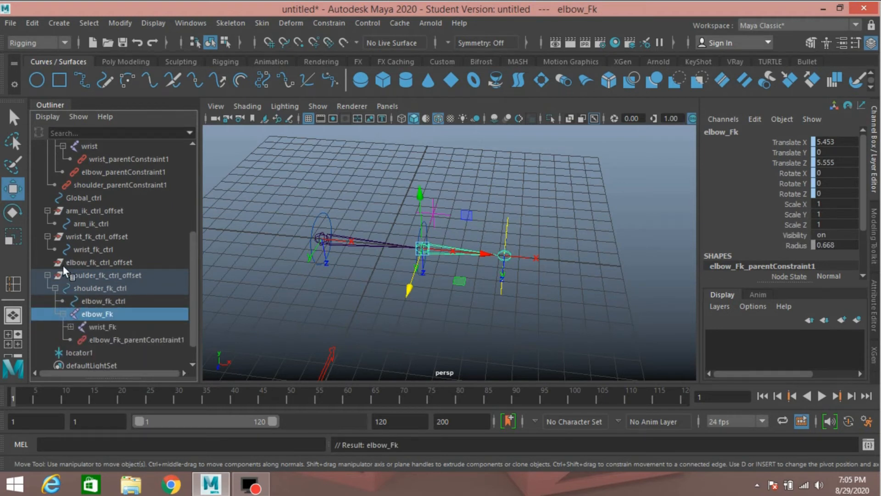
{"action": "left_click", "coordinate": [45, 235]}
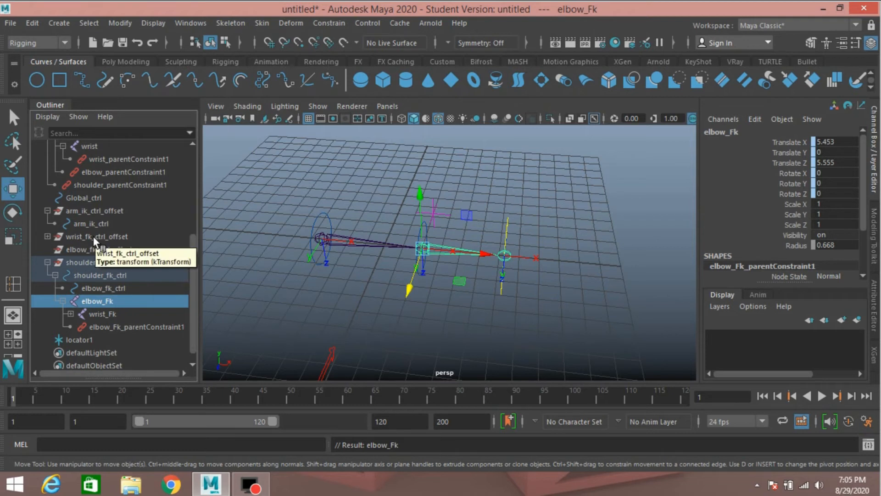
{"action": "mouse_move", "coordinate": [94, 237]}
{"action": "middle_mouse_down"}
{"action": "mouse_move", "coordinate": [63, 294]}
{"action": "mouse_move", "coordinate": [69, 318]}
{"action": "mouse_move", "coordinate": [80, 239]}
{"action": "middle_mouse_up"}
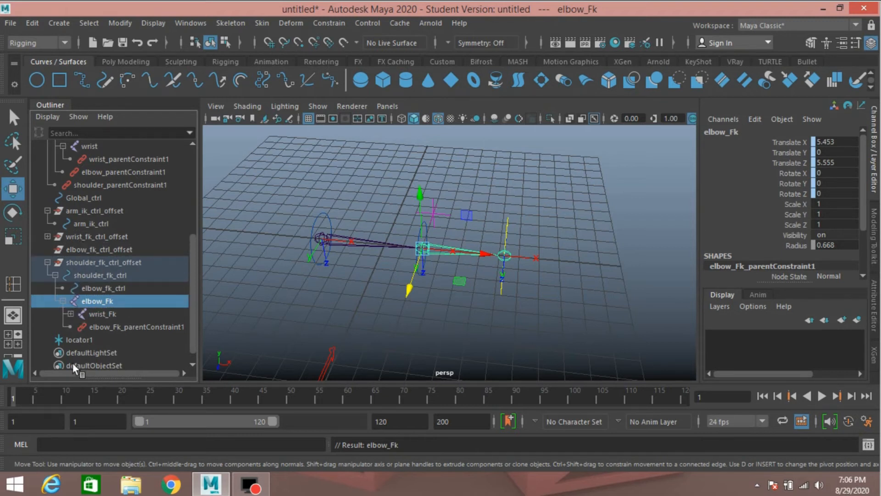
{"action": "left_click", "coordinate": [70, 313]}
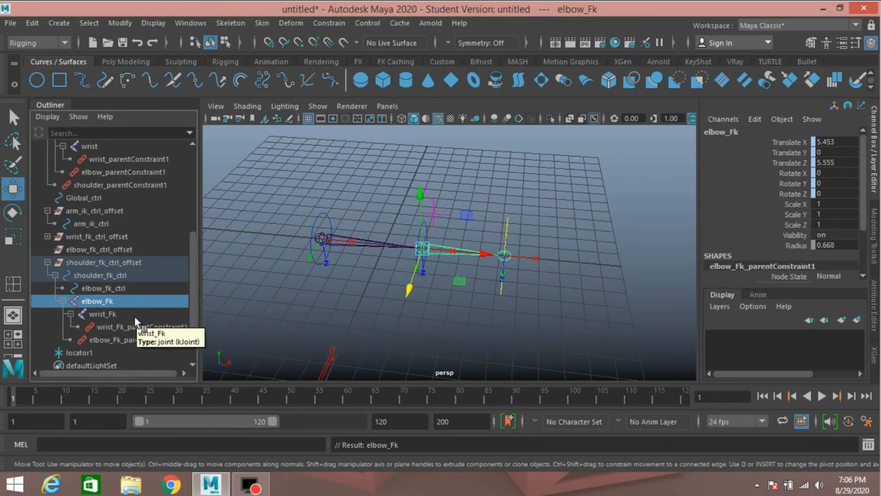
Undo the reparenting under shoulder_fk_ctrl, the elbow_Fk parent constraint and the added elbow_Fk selection.
{"action": "key", "text": "ctrl+z"}
{"action": "key", "text": "ctrl+z"}
{"action": "key", "text": "ctrl+z"}
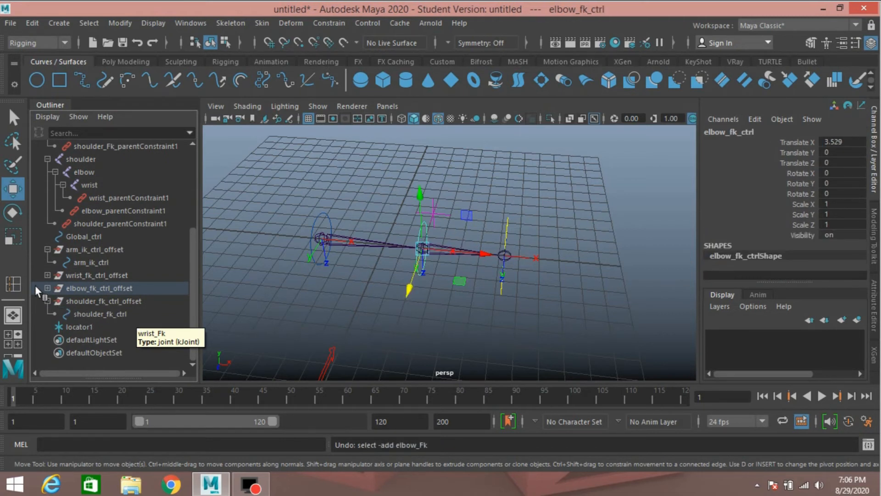
Parent elbow_fk_ctrl under shoulder_fk_ctrl in the Outliner.
{"action": "left_click", "coordinate": [47, 287]}
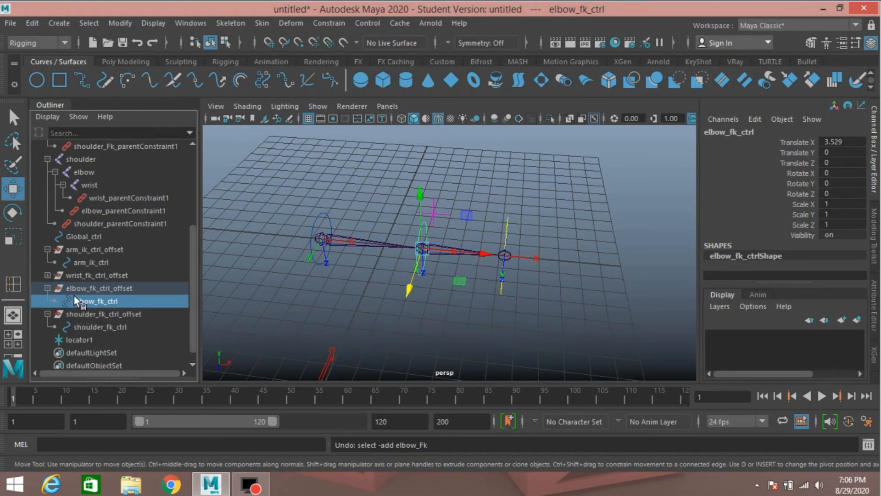
{"action": "left_click", "coordinate": [47, 288]}
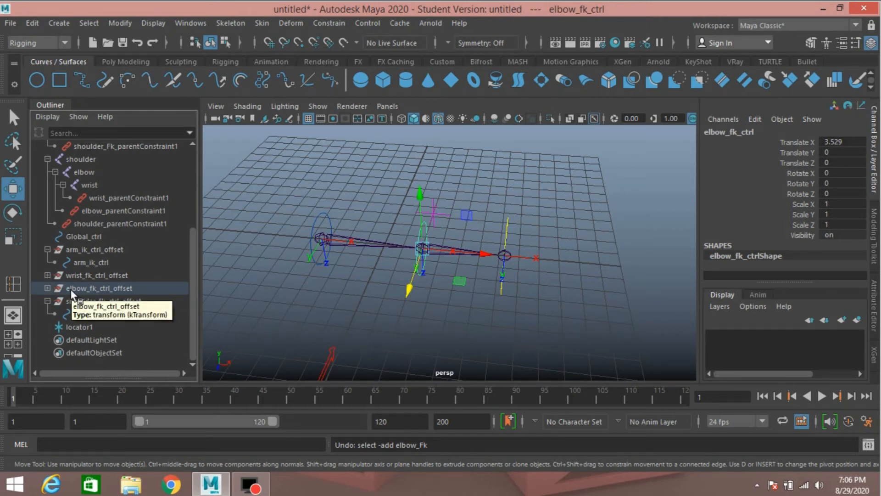
{"action": "middle_click_drag", "start_coordinate": [70, 288], "coordinate": [72, 290]}
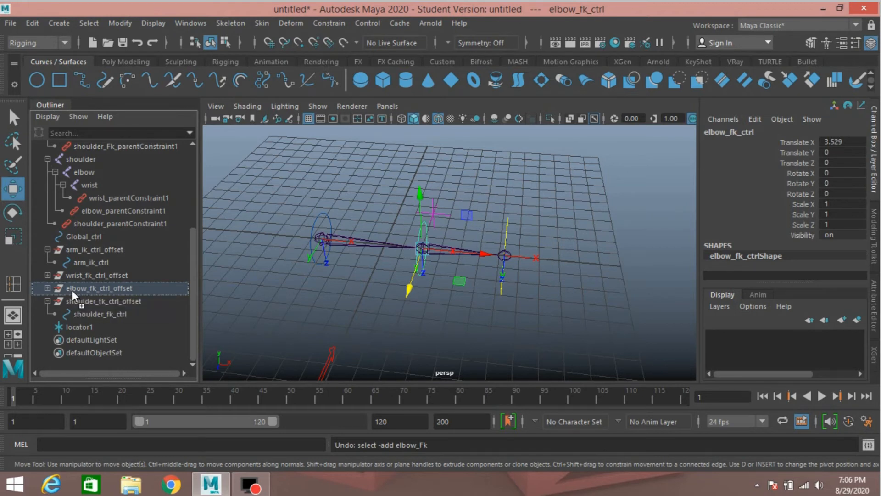
{"action": "middle_click_drag", "start_coordinate": [72, 290], "coordinate": [119, 315]}
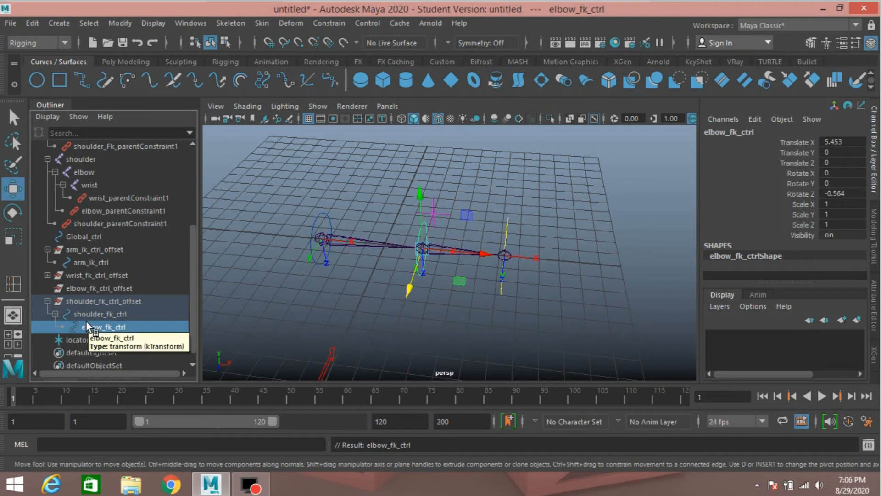
Parent wrist_fk_ctrl_offset under elbow_fk_ctrl and expand it to show wrist_fk_ctrl.
{"action": "left_click", "coordinate": [70, 274]}
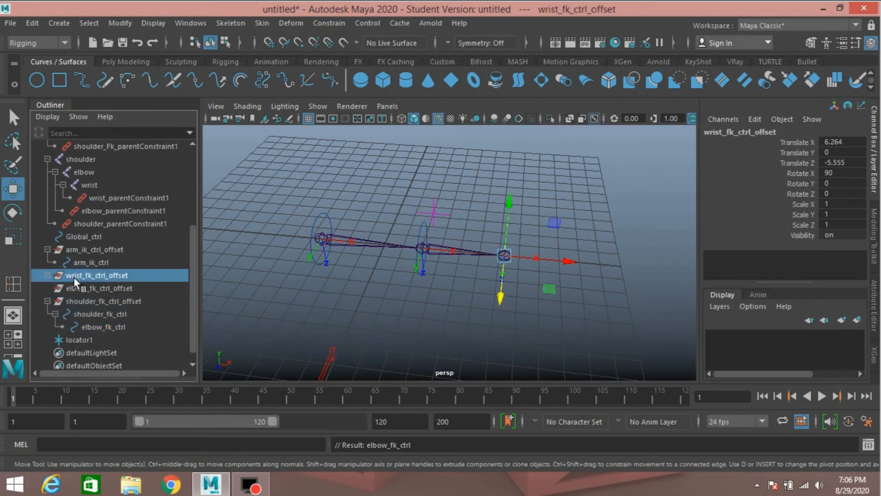
{"action": "left_click_drag", "start_coordinate": [73, 276], "coordinate": [123, 330]}
{"action": "left_click", "coordinate": [62, 313]}
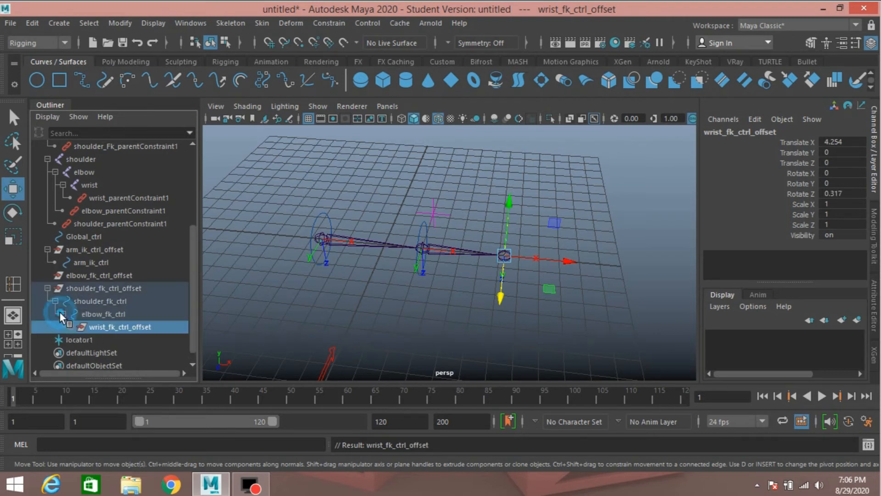
{"action": "left_click", "coordinate": [69, 328]}
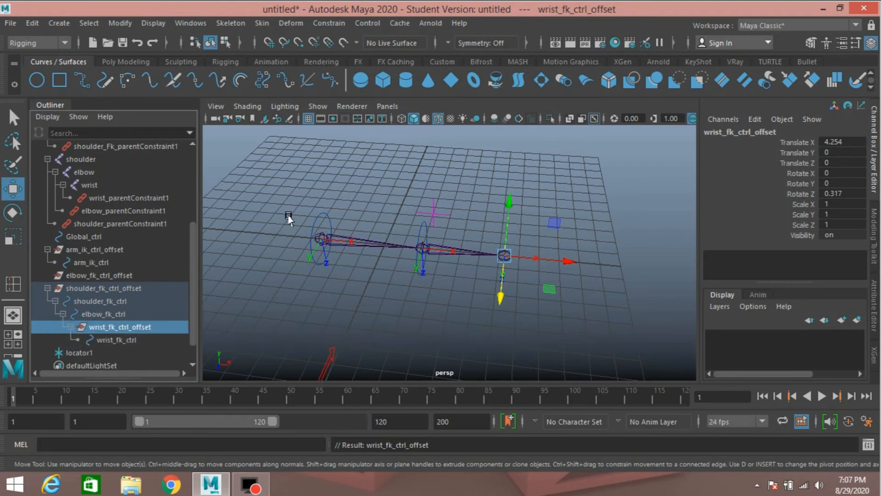
Test the FK chain by rotating shoulder_fk_ctrl about 22 degrees around Y, and undo the rotation.
{"action": "left_click", "coordinate": [322, 215]}
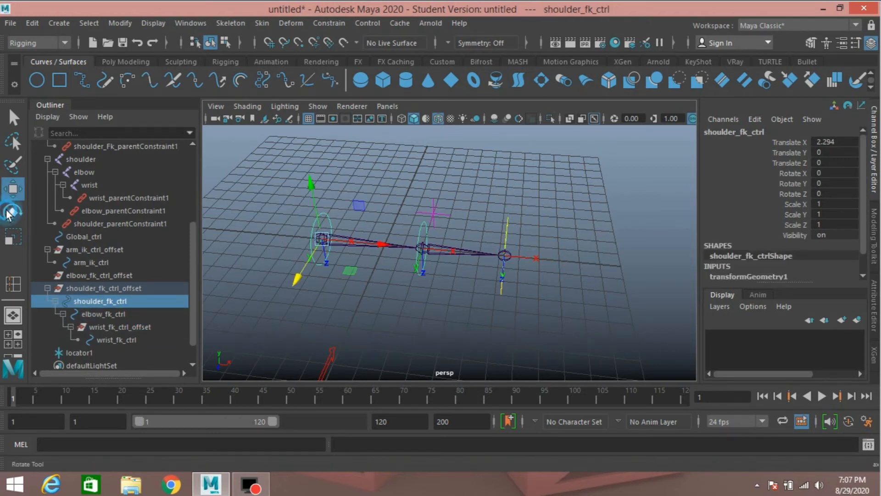
{"action": "key", "text": "e"}
{"action": "left_click_drag", "start_coordinate": [345, 195], "coordinate": [319, 193]}
{"action": "middle_click_drag", "start_coordinate": [449, 287], "coordinate": [459, 247], "text": "alt"}
{"action": "scroll", "coordinate": [447, 319], "scroll_direction": "up", "scroll_amount": 3}
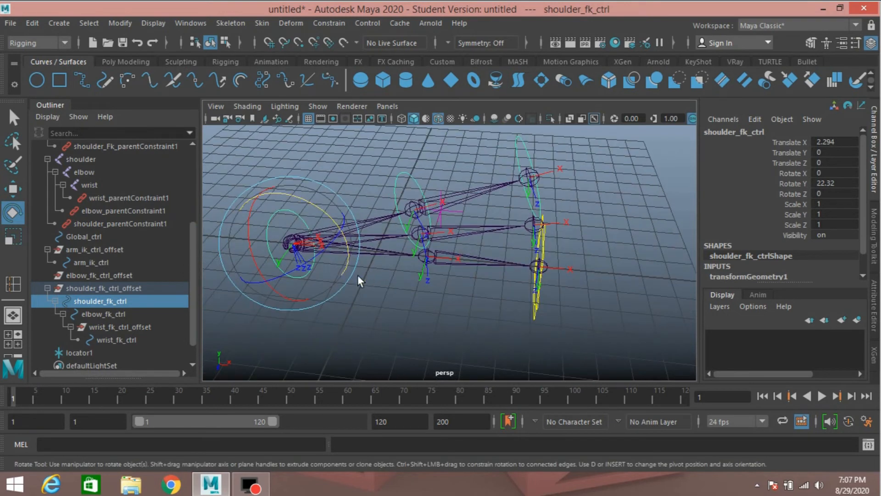
{"action": "left_click_drag", "start_coordinate": [434, 285], "coordinate": [423, 285], "text": "alt"}
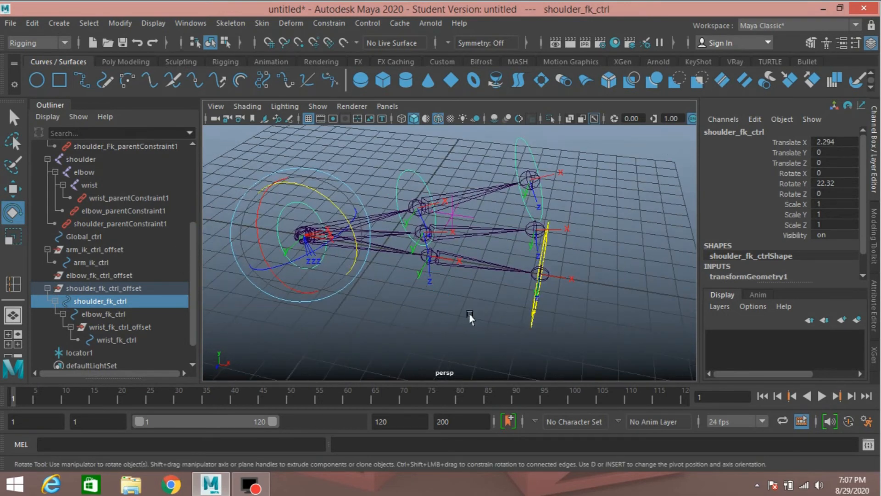
{"action": "left_click_drag", "start_coordinate": [472, 315], "coordinate": [452, 306], "text": "alt"}
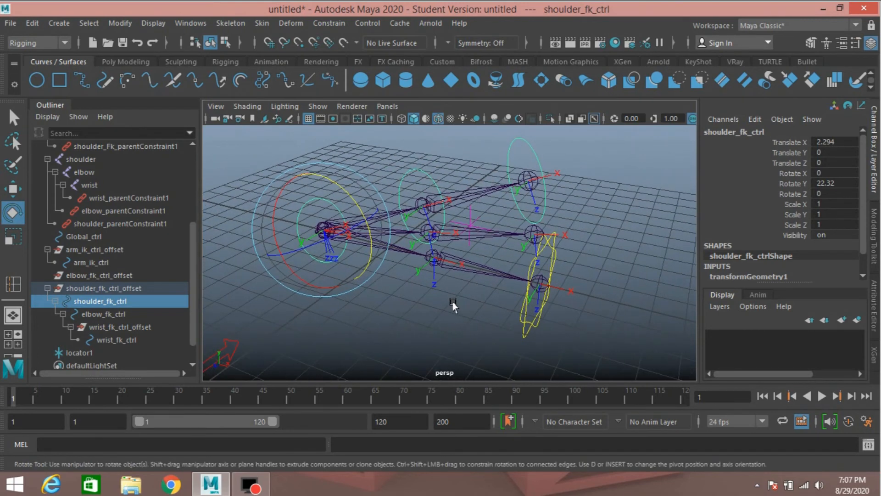
{"action": "key", "text": "ctrl+z"}
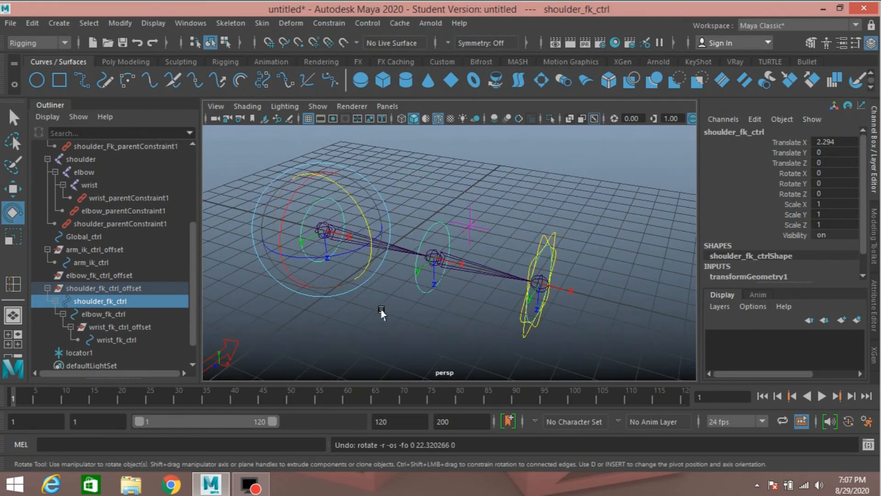
{"action": "left_click", "coordinate": [13, 119]}
{"action": "left_click_drag", "start_coordinate": [411, 299], "coordinate": [449, 307], "text": "alt"}
{"action": "middle_click_drag", "start_coordinate": [377, 305], "coordinate": [389, 303], "text": "alt"}
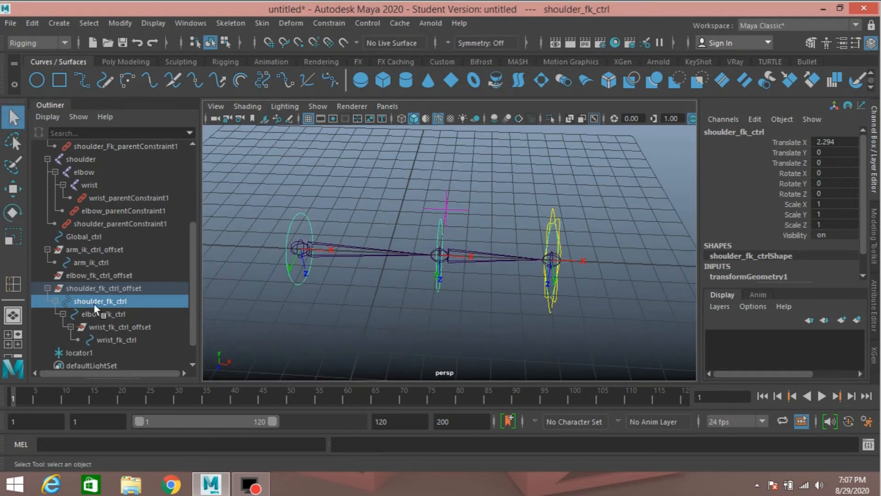
Create an IK handle with the Rotate-Plane Solver from the shoulder_ik joint to the wrist_ik joint.
{"action": "left_click", "coordinate": [97, 275]}
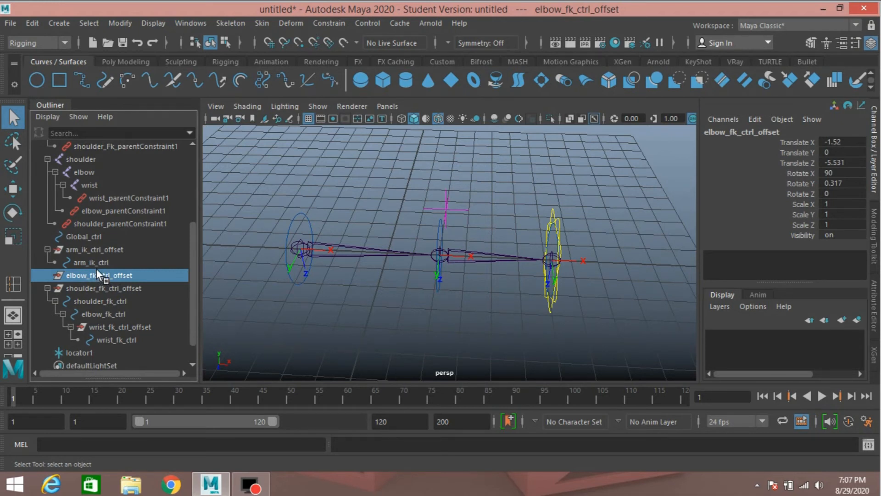
{"action": "middle_click_drag", "start_coordinate": [352, 283], "coordinate": [362, 289], "text": "alt"}
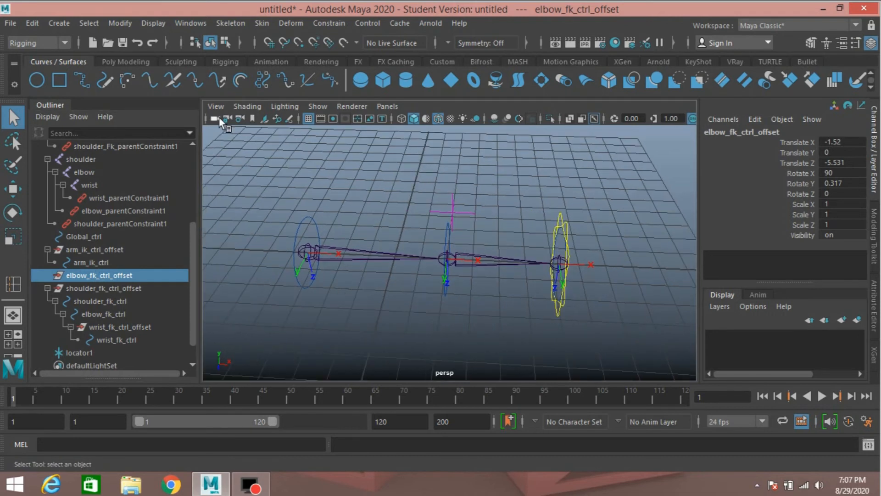
{"action": "left_click", "coordinate": [225, 24]}
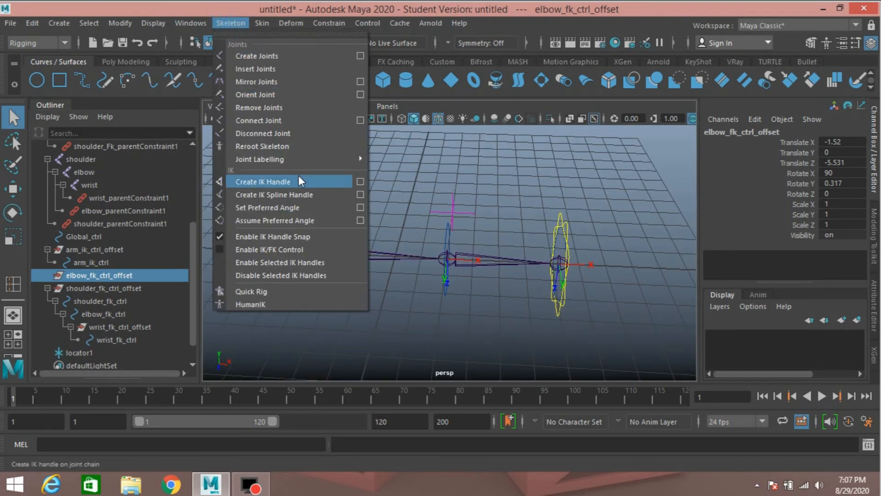
{"action": "left_click", "coordinate": [357, 183]}
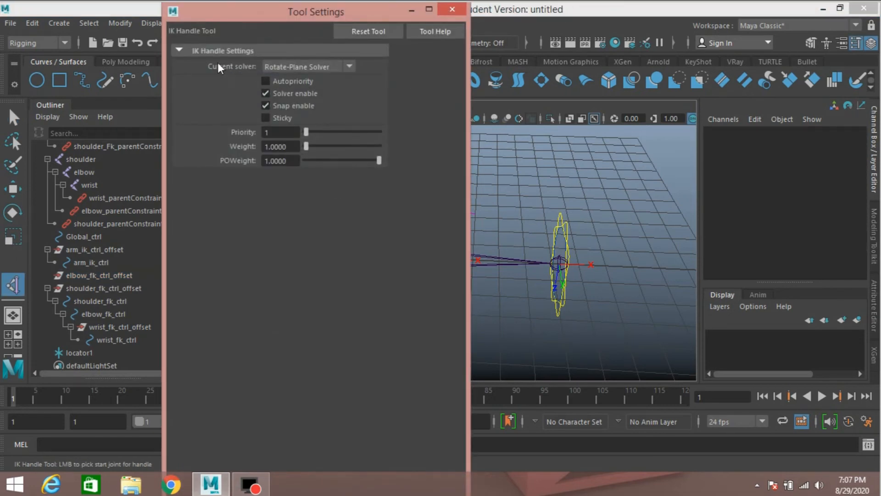
{"action": "left_click", "coordinate": [452, 9]}
{"action": "scroll", "coordinate": [140, 224], "scroll_direction": "up", "scroll_amount": 3}
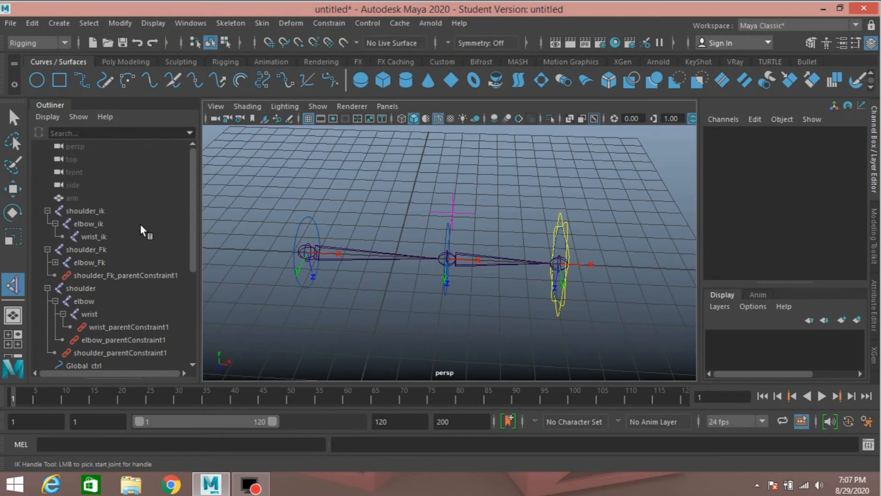
{"action": "left_click", "coordinate": [89, 212]}
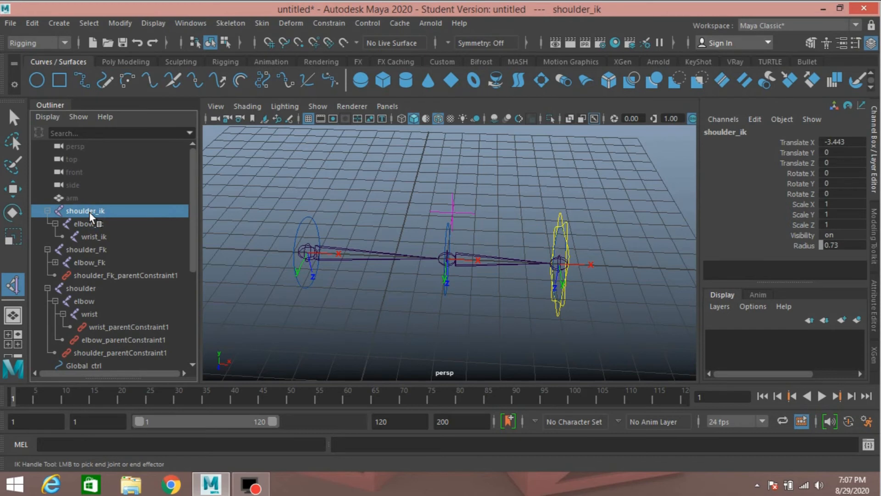
{"action": "left_click", "coordinate": [98, 237]}
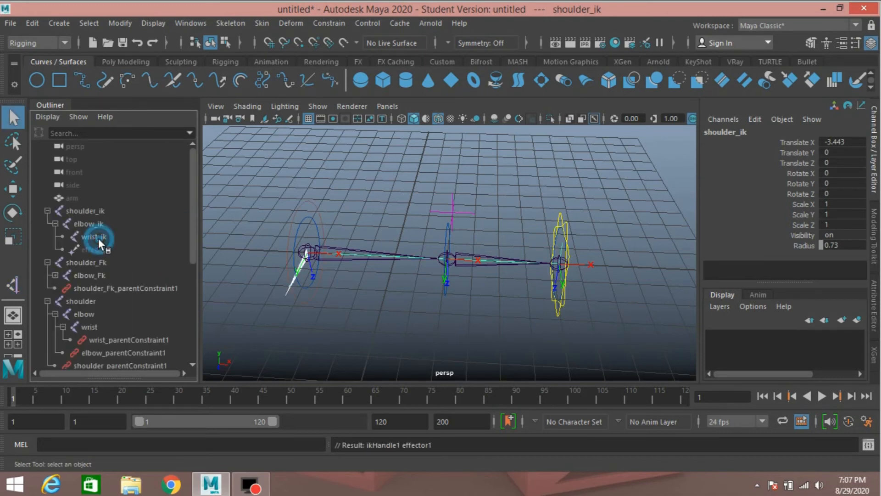
{"action": "middle_click_drag", "start_coordinate": [386, 293], "coordinate": [382, 276], "text": "alt"}
Rename the new IK handle as arm_ikhandle in the Outliner.
{"action": "scroll", "coordinate": [99, 339], "scroll_direction": "down", "scroll_amount": 2}
{"action": "scroll", "coordinate": [114, 347], "scroll_direction": "down", "scroll_amount": 2}
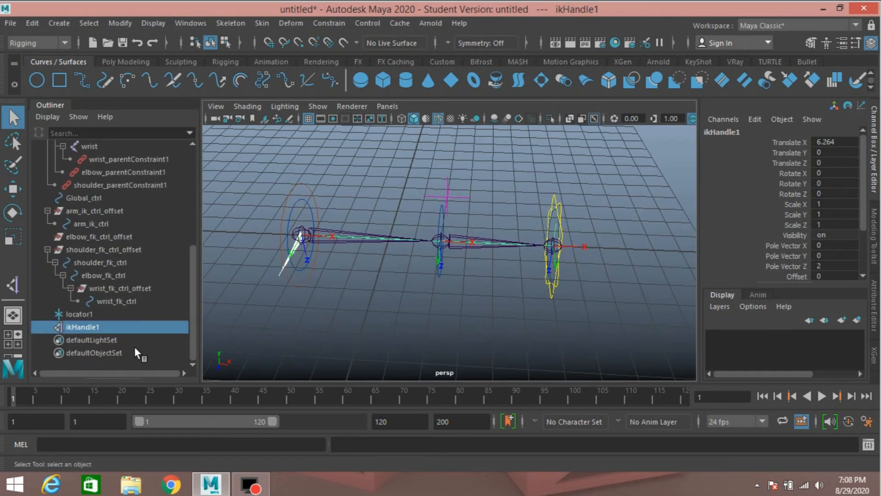
{"action": "double_click", "coordinate": [59, 326]}
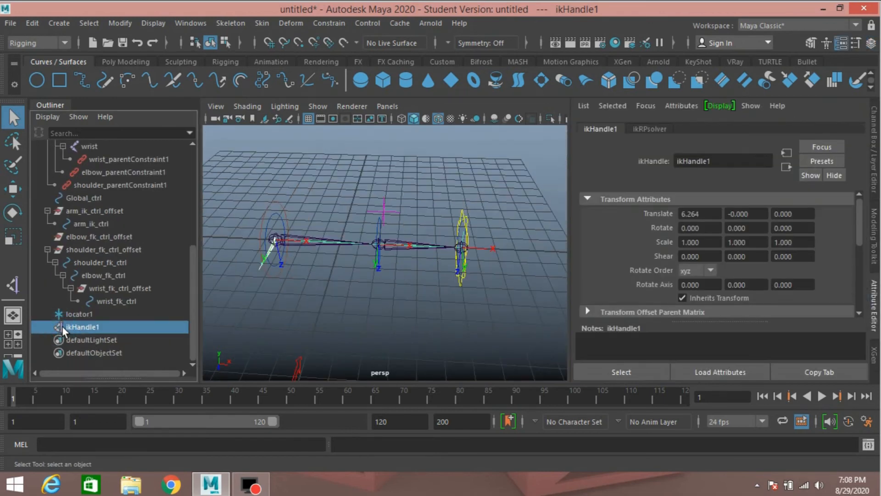
{"action": "double_click", "coordinate": [63, 326]}
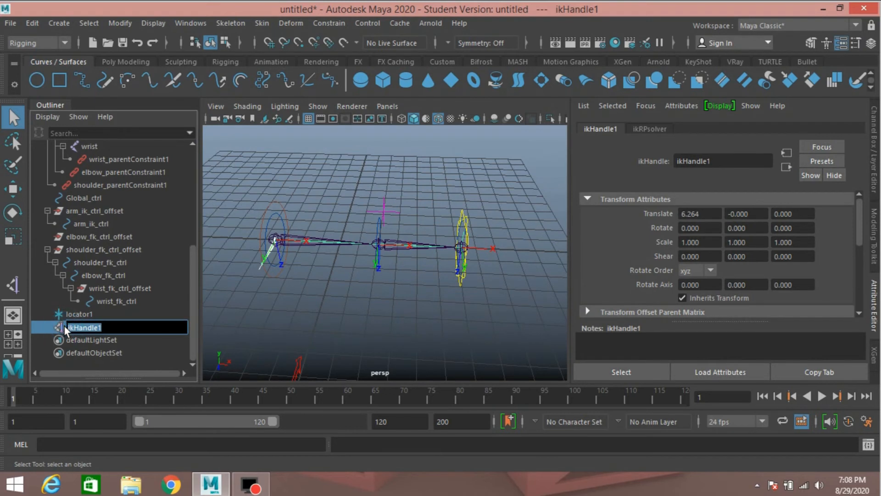
{"action": "type", "text": "a"}
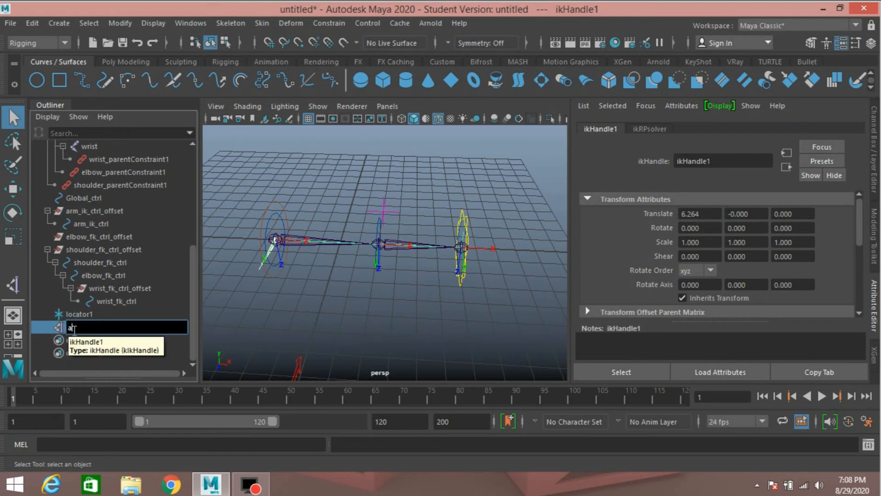
{"action": "type", "text": "rm ikhandle"}
{"action": "key", "text": "Return"}
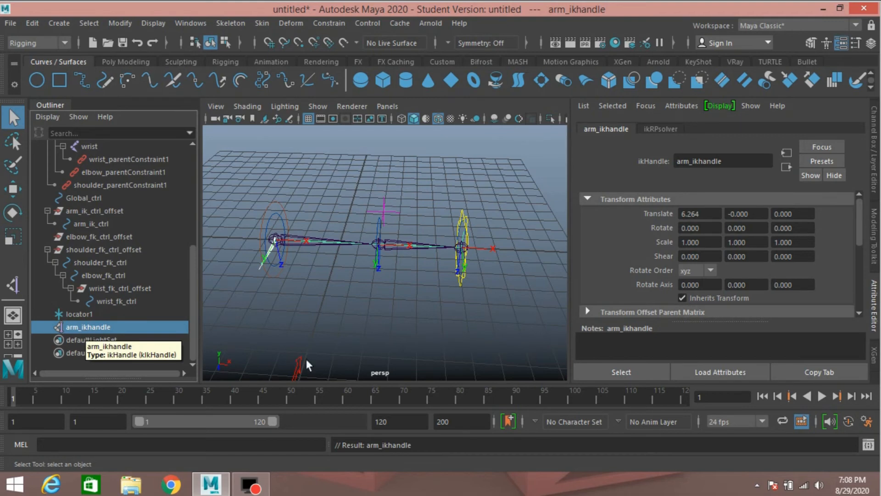
Add arm_ik_ctrl at the wrist to the selection and parent arm_ikhandle under it.
{"action": "left_click_drag", "start_coordinate": [471, 311], "coordinate": [403, 312], "text": "alt"}
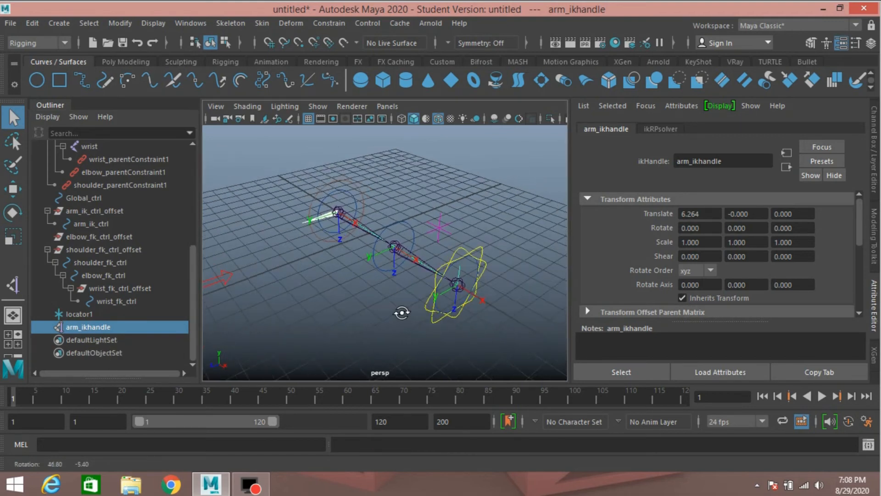
{"action": "scroll", "coordinate": [401, 310], "scroll_direction": "up", "scroll_amount": 3}
{"action": "middle_click_drag", "start_coordinate": [401, 311], "coordinate": [380, 281], "text": "alt"}
{"action": "left_click_drag", "start_coordinate": [380, 281], "coordinate": [372, 289], "text": "alt"}
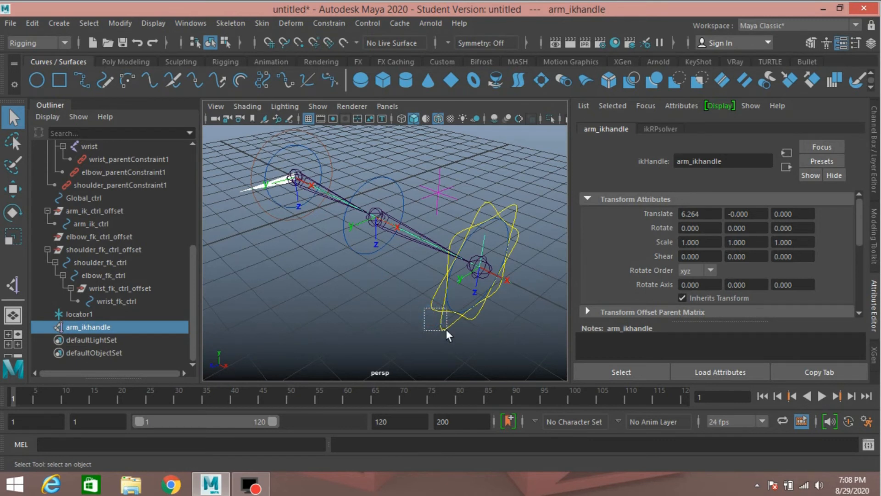
{"action": "left_click_drag", "start_coordinate": [446, 329], "coordinate": [446, 330]}
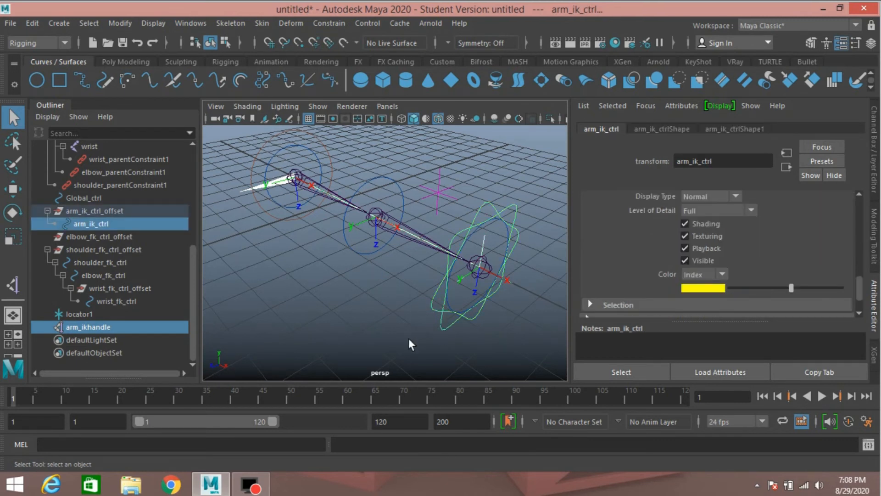
{"action": "key", "text": "p"}
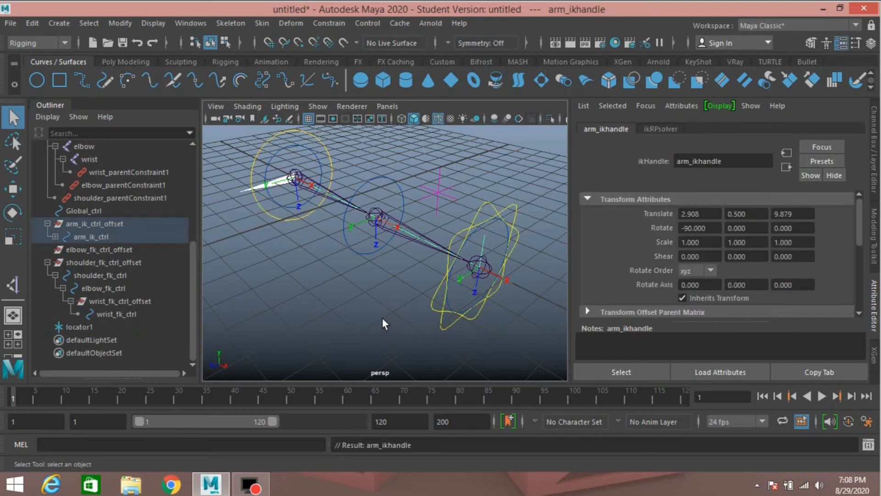
Test the IK arm by moving arm_ik_ctrl about -2.29 units along X, and undo the move.
{"action": "left_click_drag", "start_coordinate": [382, 318], "coordinate": [385, 321], "text": "alt"}
{"action": "left_click_drag", "start_coordinate": [450, 285], "coordinate": [393, 294]}
{"action": "left_click", "coordinate": [17, 189]}
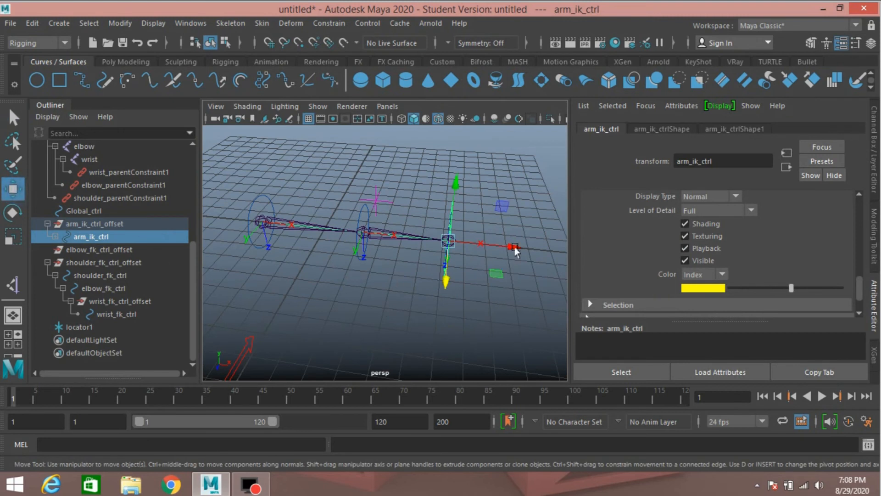
{"action": "left_click_drag", "start_coordinate": [501, 247], "coordinate": [466, 287]}
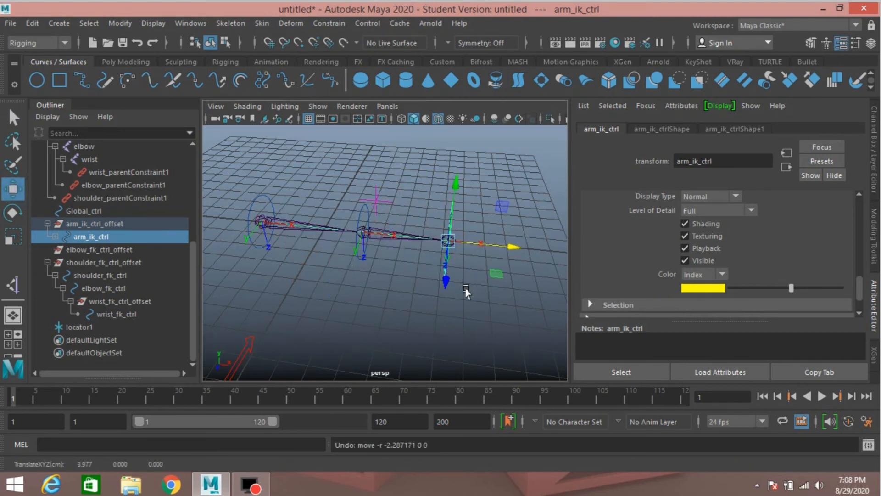
{"action": "left_click_drag", "start_coordinate": [408, 307], "coordinate": [396, 309], "text": "alt"}
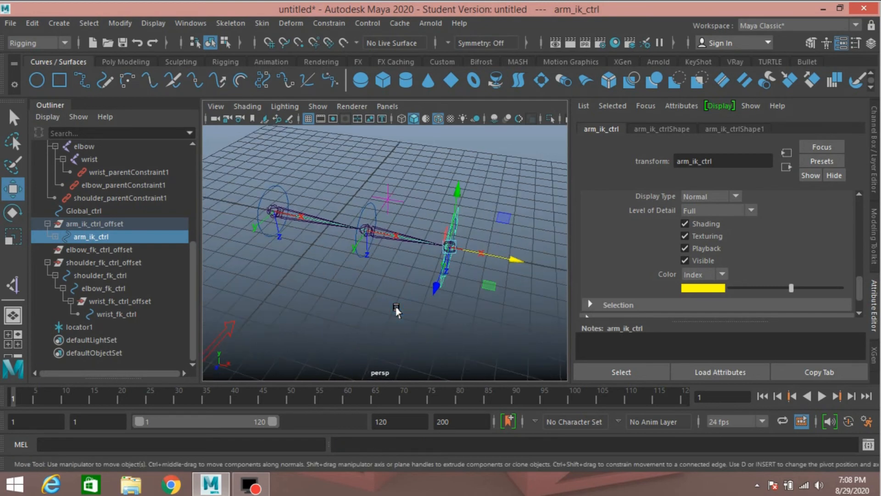
{"action": "middle_click_drag", "start_coordinate": [395, 310], "coordinate": [412, 327], "text": "alt"}
{"action": "left_click_drag", "start_coordinate": [387, 317], "coordinate": [389, 317], "text": "alt"}
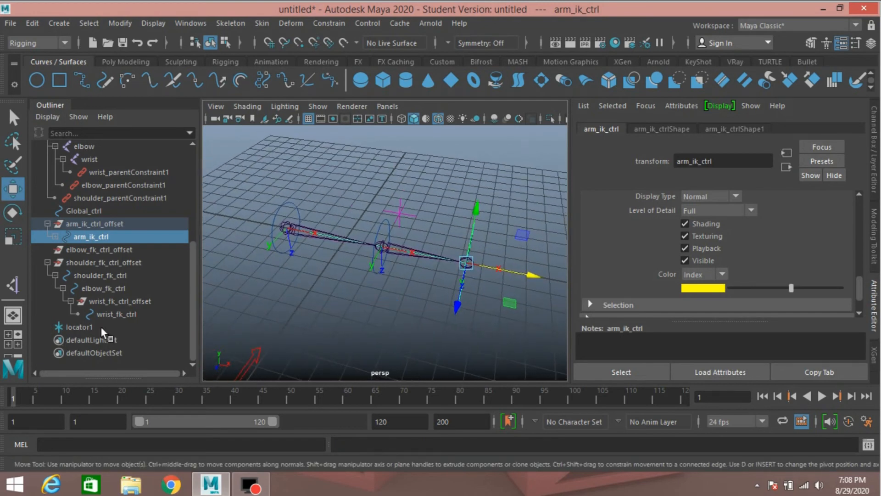
Apply a Pole Vector constraint from locator1 behind the elbow to arm_ikhandle.
{"action": "left_click", "coordinate": [54, 237]}
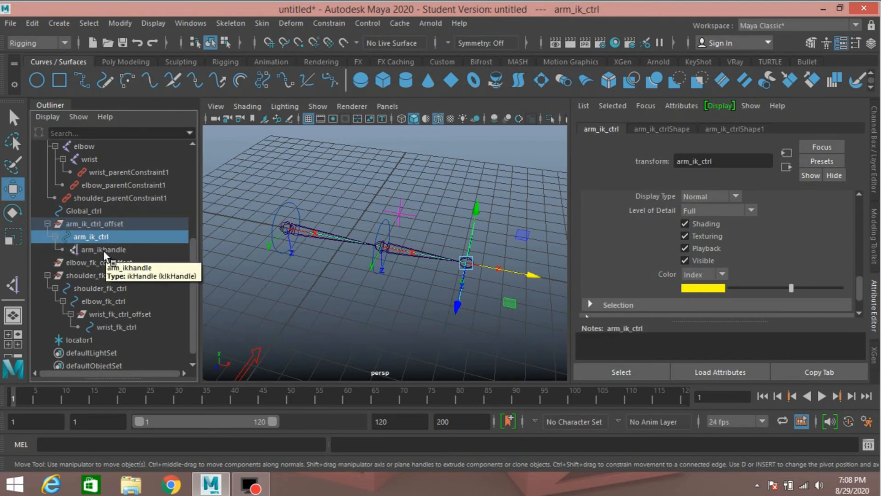
{"action": "left_click", "coordinate": [403, 212]}
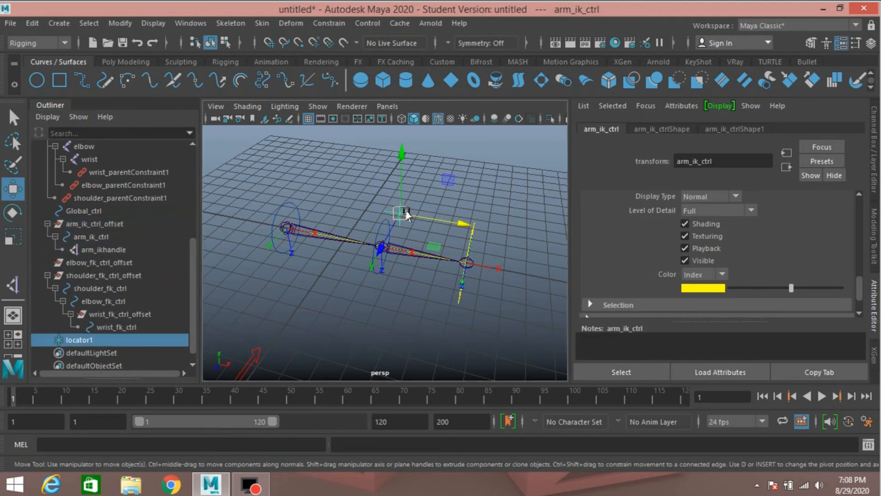
{"action": "left_click_drag", "start_coordinate": [404, 212], "coordinate": [405, 224], "text": "alt"}
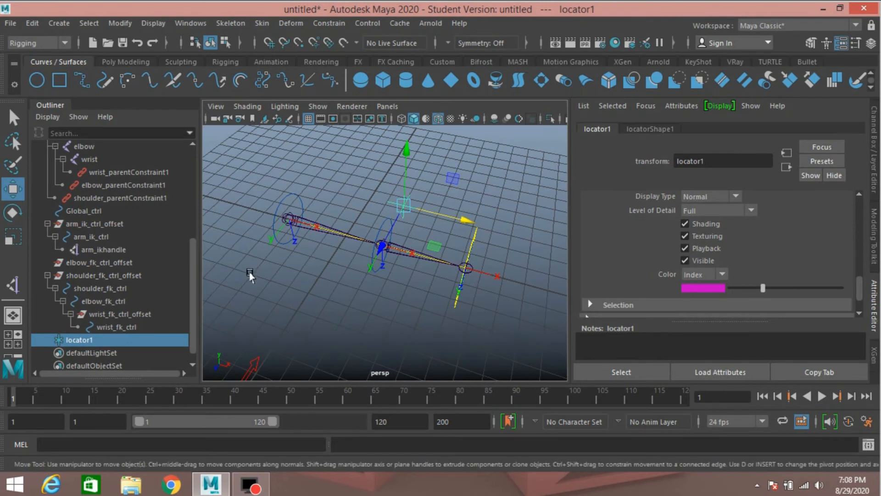
{"action": "left_click", "coordinate": [107, 249], "text": "ctrl"}
{"action": "left_click", "coordinate": [329, 23]}
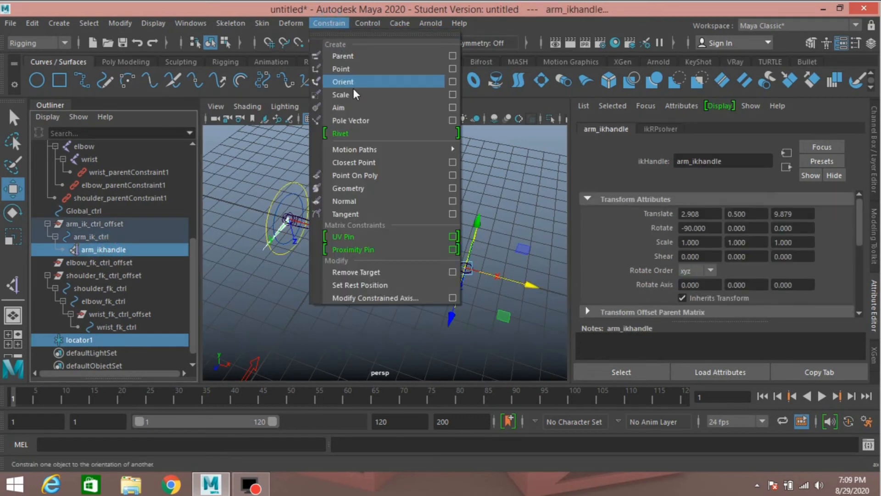
{"action": "left_click", "coordinate": [368, 121]}
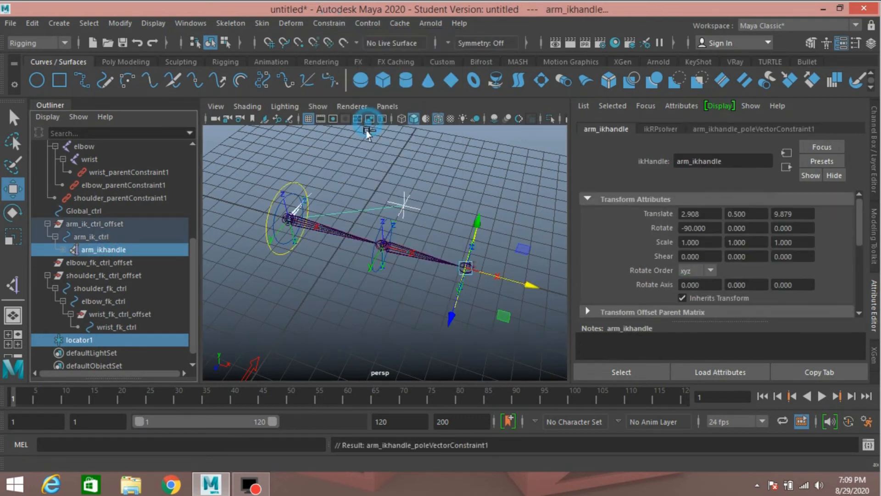
Select locator1, add arm_ik_ctrl at the wrist to the selection, and parent the locator under it.
{"action": "left_click_drag", "start_coordinate": [403, 283], "coordinate": [371, 293], "text": "alt"}
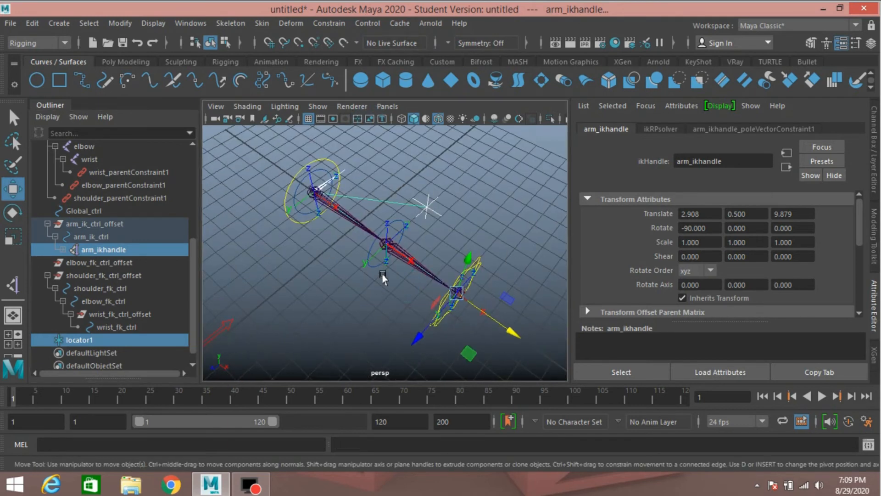
{"action": "middle_click_drag", "start_coordinate": [384, 270], "coordinate": [361, 274], "text": "alt"}
{"action": "left_click_drag", "start_coordinate": [403, 195], "coordinate": [404, 237], "text": "shift"}
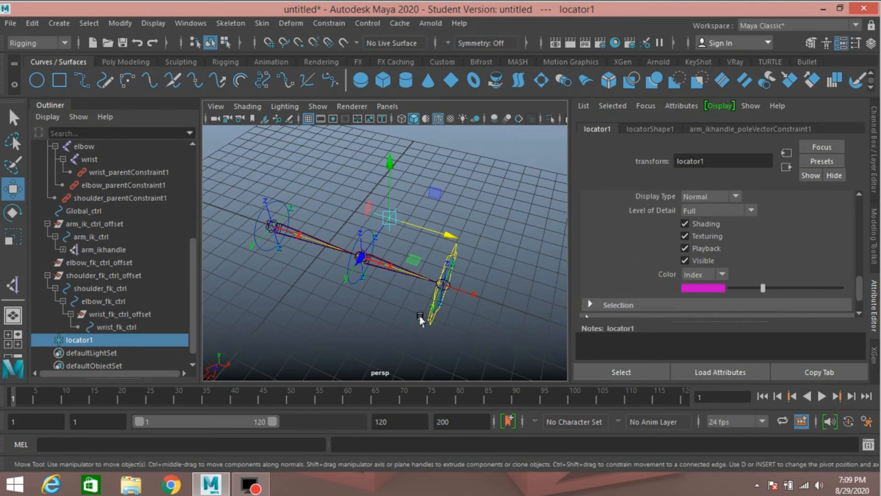
{"action": "middle_click_drag", "start_coordinate": [413, 308], "coordinate": [382, 256], "text": "alt"}
{"action": "scroll", "coordinate": [392, 279], "scroll_direction": "up", "scroll_amount": 3}
{"action": "scroll", "coordinate": [392, 279], "scroll_direction": "up", "scroll_amount": 2}
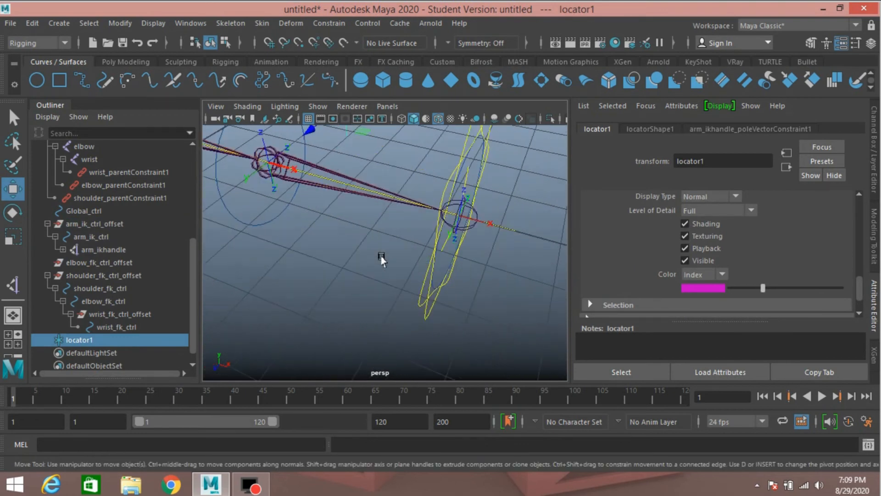
{"action": "left_click_drag", "start_coordinate": [394, 266], "coordinate": [372, 247], "text": "alt"}
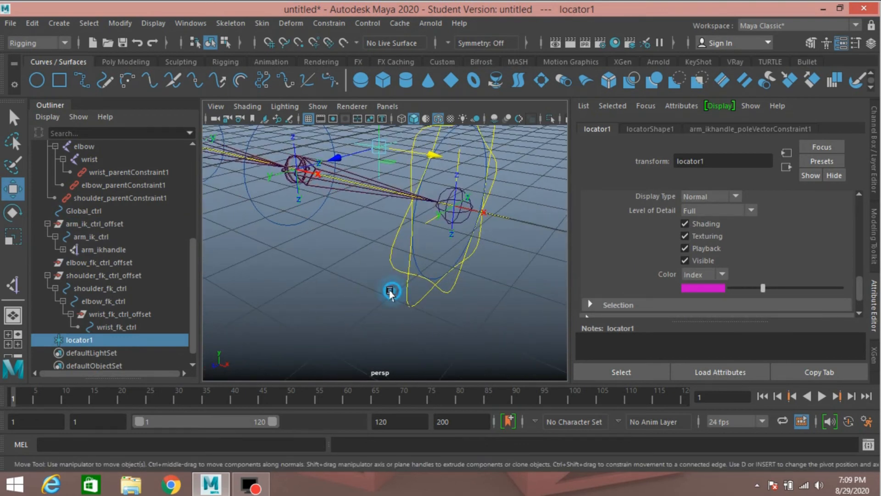
{"action": "left_click_drag", "start_coordinate": [392, 291], "coordinate": [420, 314]}
{"action": "left_click_drag", "start_coordinate": [420, 314], "coordinate": [409, 289]}
{"action": "key", "text": "p"}
Test the IK arm by moving arm_ik_ctrl about -0.95 units along X, and undo the move.
{"action": "left_click", "coordinate": [404, 264]}
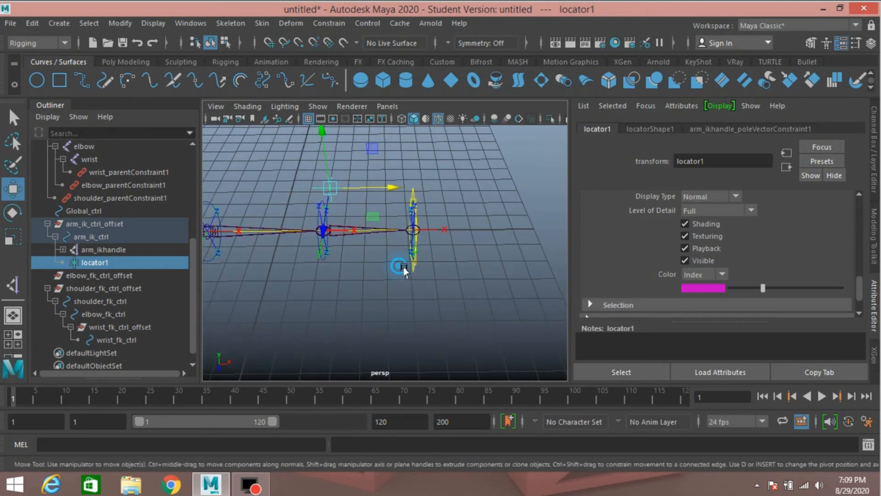
{"action": "left_click_drag", "start_coordinate": [462, 219], "coordinate": [458, 243]}
{"action": "key", "text": "ctrl+z"}
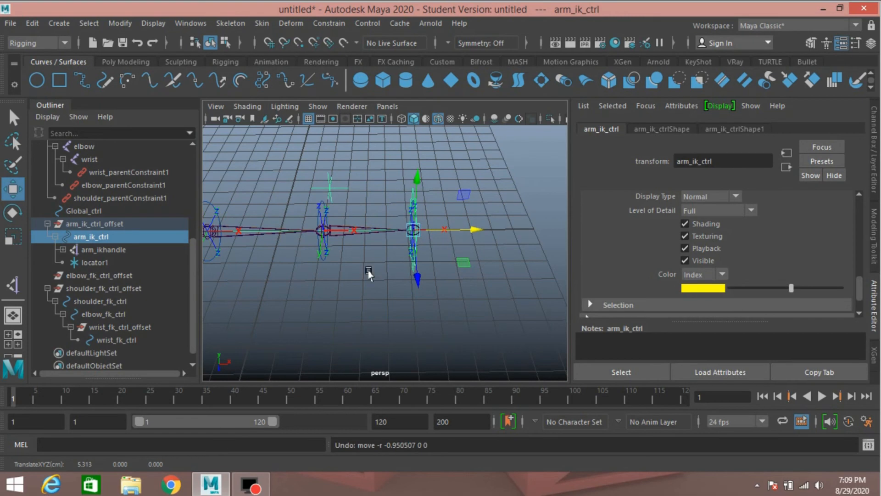
Display the Channel Box and move Global_ctrl behind the arm to about 3.771 in X and -14.251 in Z.
{"action": "middle_click_drag", "start_coordinate": [339, 279], "coordinate": [424, 298], "text": "alt"}
{"action": "left_click_drag", "start_coordinate": [424, 298], "coordinate": [362, 281], "text": "alt"}
{"action": "left_click", "coordinate": [874, 148]}
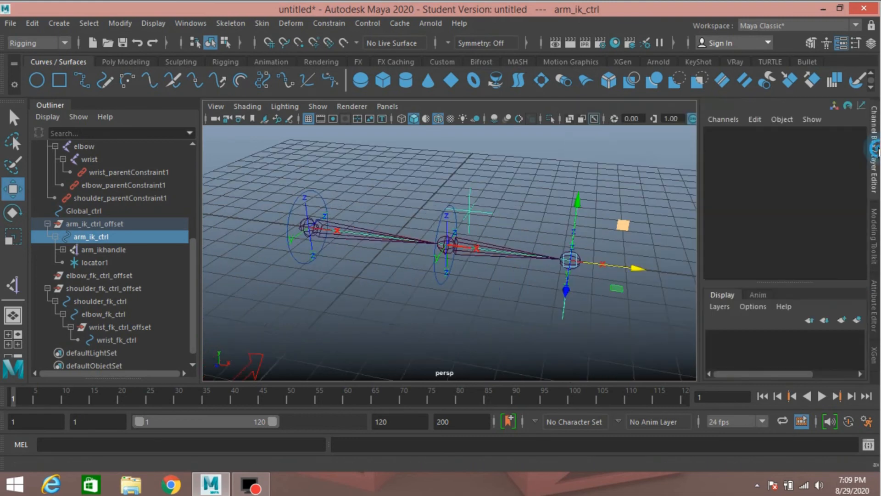
{"action": "middle_click_drag", "start_coordinate": [369, 301], "coordinate": [314, 272], "text": "alt"}
{"action": "left_click_drag", "start_coordinate": [249, 264], "coordinate": [304, 310]}
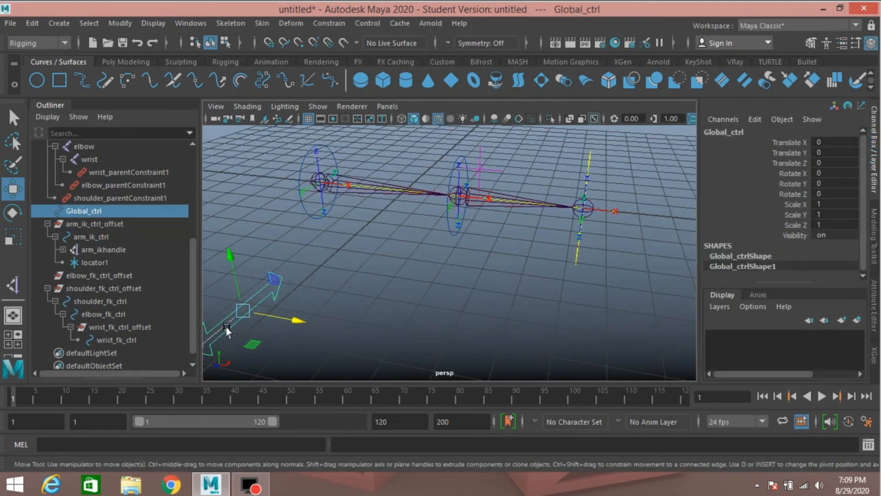
{"action": "left_click_drag", "start_coordinate": [227, 328], "coordinate": [419, 304]}
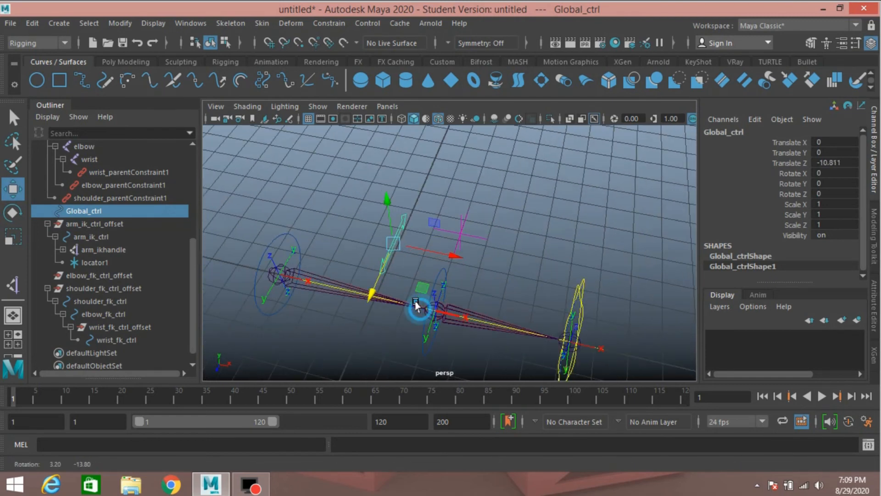
{"action": "left_click_drag", "start_coordinate": [445, 249], "coordinate": [559, 257]}
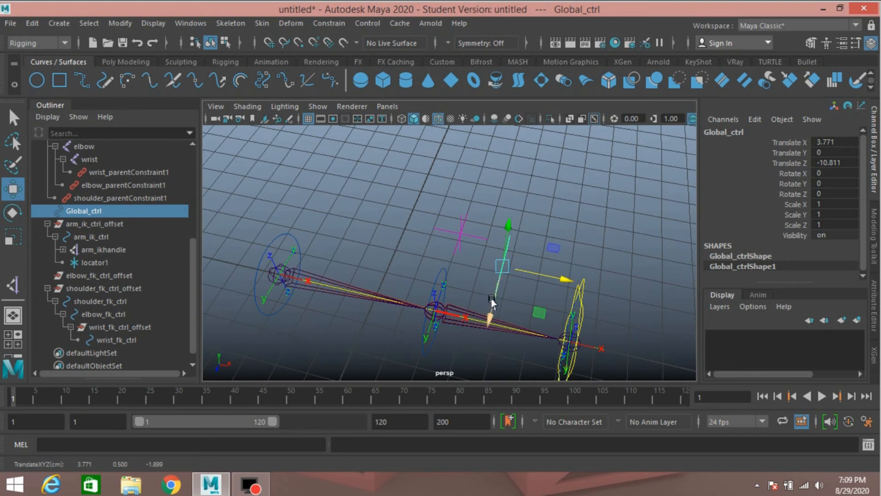
{"action": "left_click_drag", "start_coordinate": [493, 299], "coordinate": [473, 215]}
Set Global_ctrl's Rotate Y to 90 and freeze its transformations.
{"action": "key", "text": "e"}
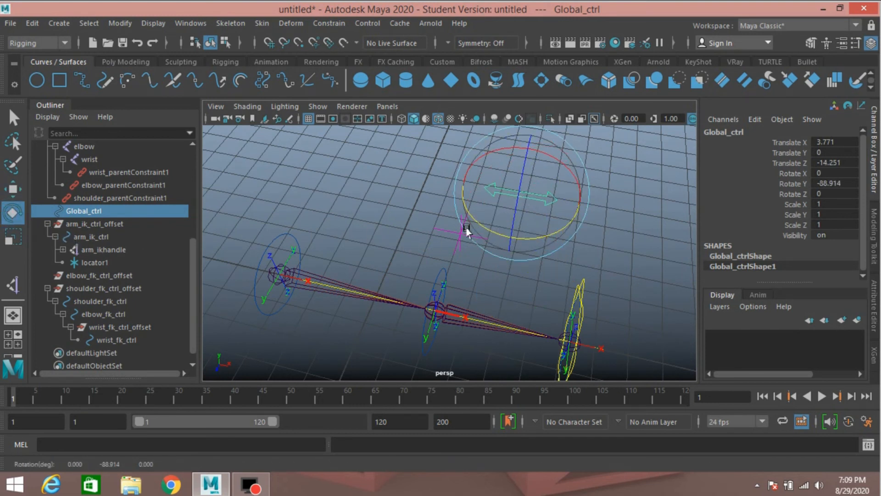
{"action": "left_click", "coordinate": [840, 183]}
{"action": "type", "text": "90"}
{"action": "key", "text": "Return"}
{"action": "left_click", "coordinate": [120, 23]}
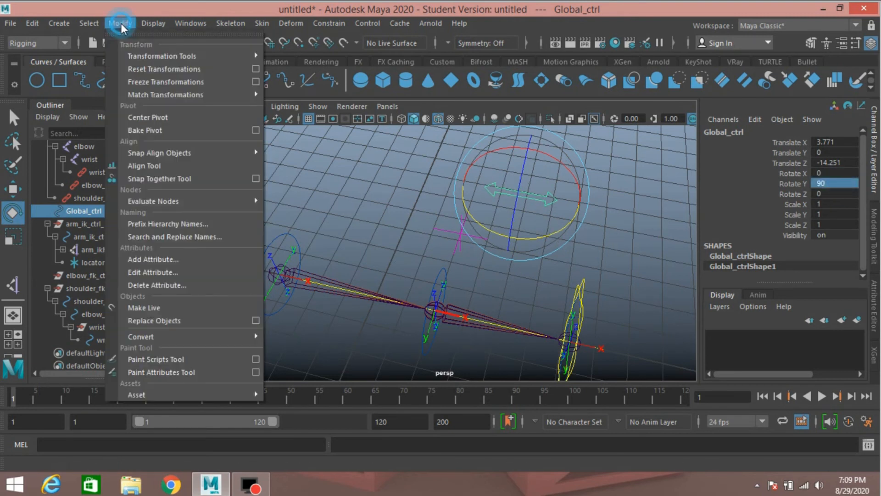
{"action": "left_click", "coordinate": [165, 82]}
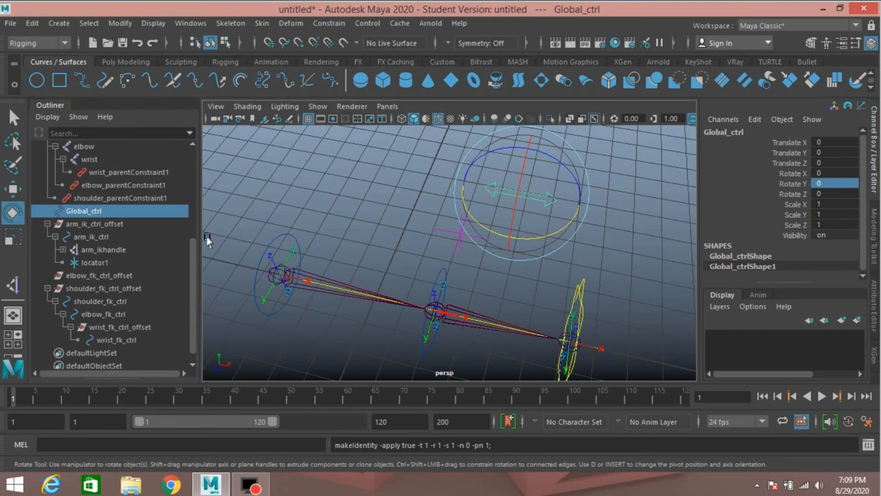
Add a keyable float attribute named "IK FK initiator" to Global_ctrl, with minimum 0 and maximum 1.
{"action": "key", "text": "q"}
{"action": "left_click", "coordinate": [116, 24]}
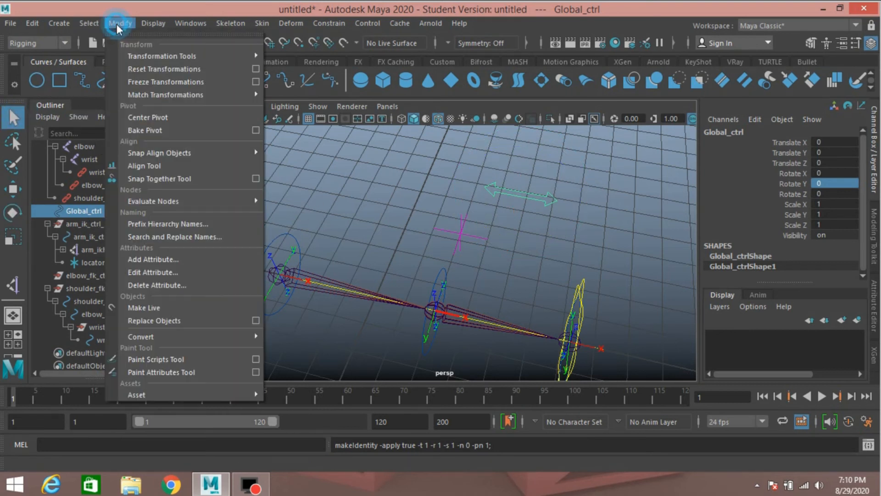
{"action": "left_click", "coordinate": [156, 259]}
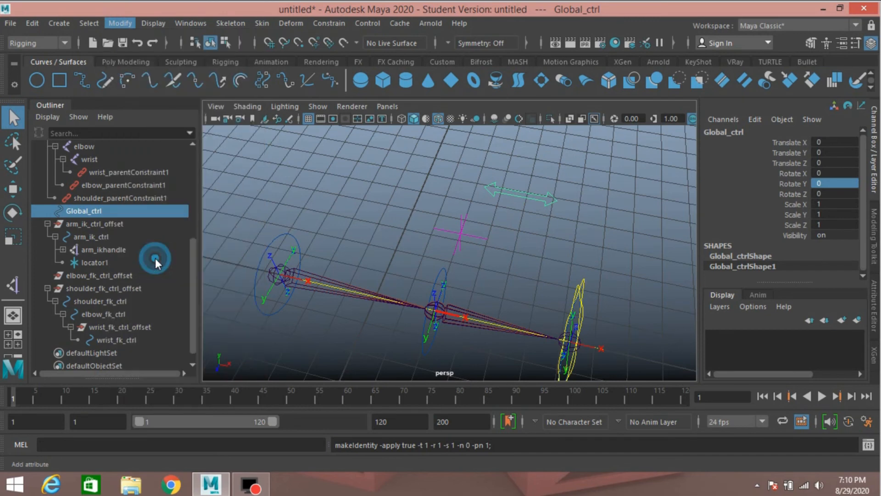
{"action": "left_click_drag", "start_coordinate": [395, 169], "coordinate": [188, 56]}
{"action": "left_click", "coordinate": [206, 99]}
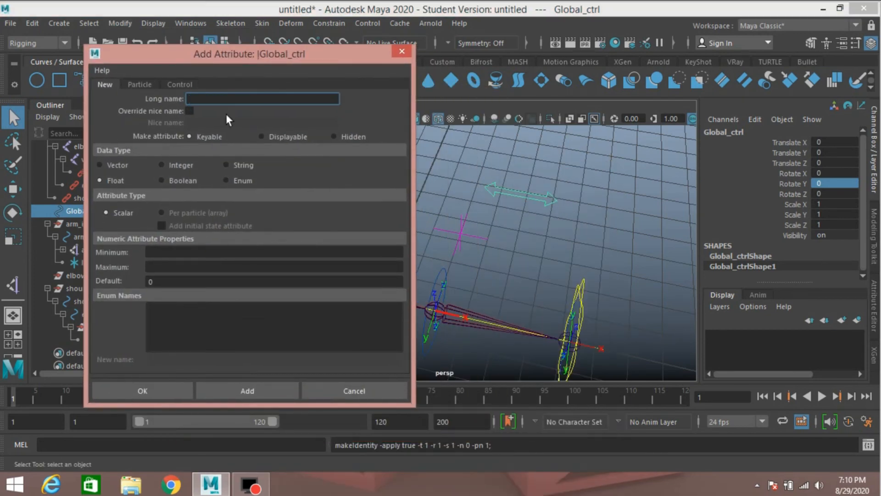
{"action": "type", "text": "IK FK initiator"}
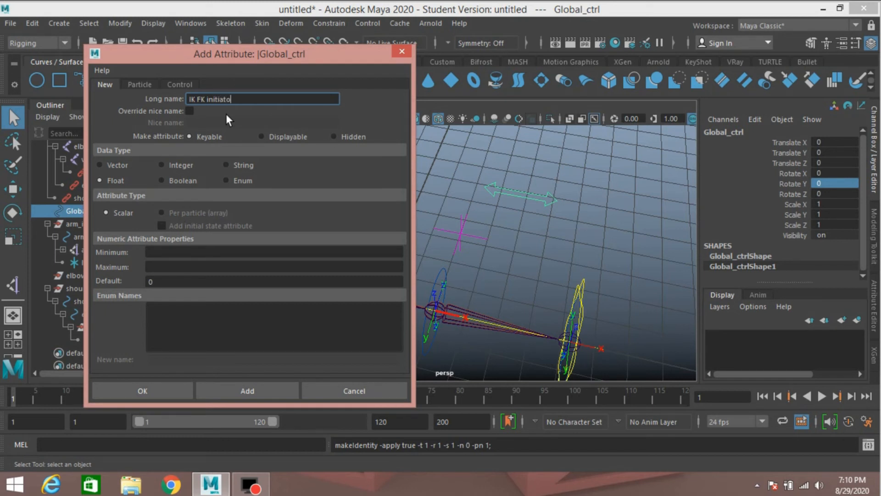
{"action": "left_click", "coordinate": [157, 253]}
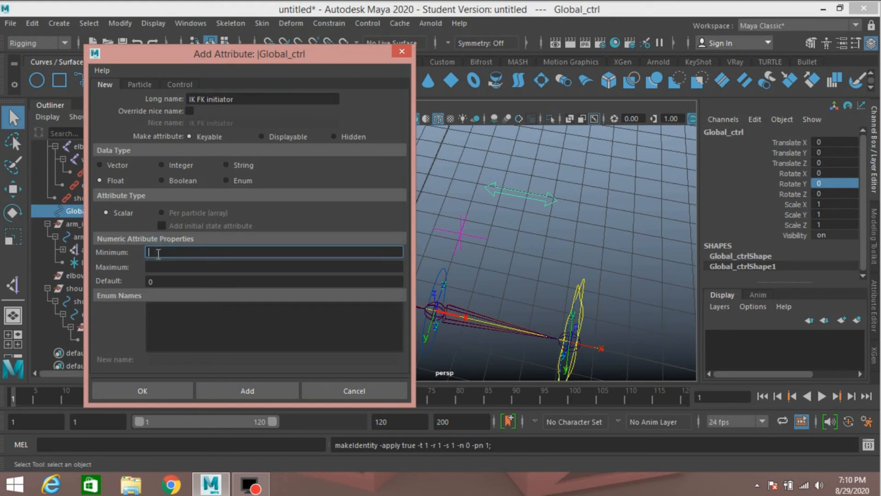
{"action": "type", "text": "0"}
{"action": "left_click", "coordinate": [165, 265]}
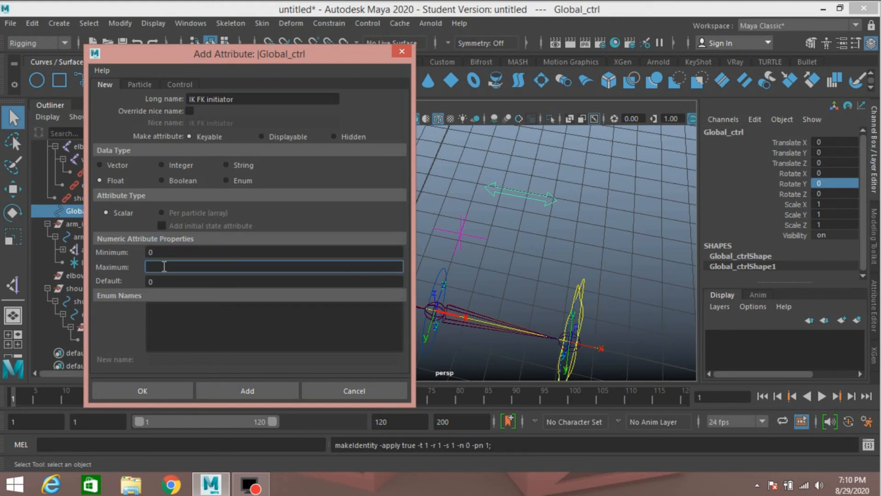
{"action": "type", "text": "1"}
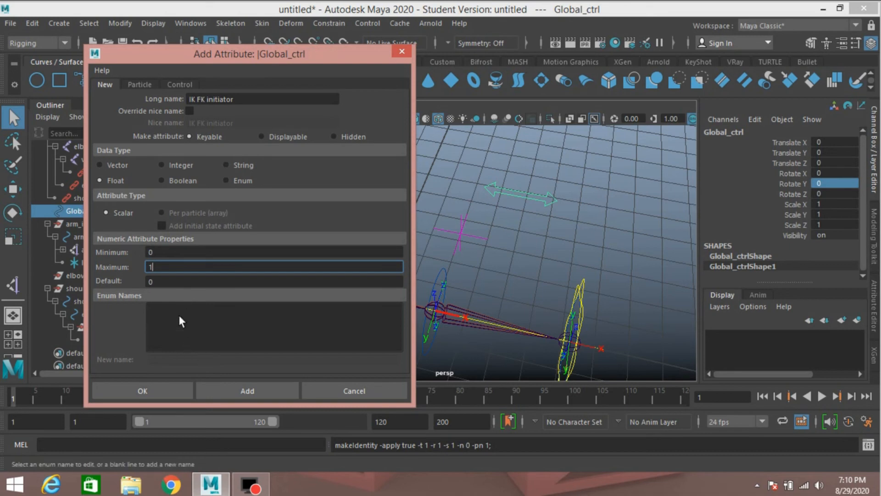
{"action": "left_click", "coordinate": [171, 389]}
Test Global_ctrl's IKFKinitiator attribute by sliding its value, ending at 0.
{"action": "left_click_drag", "start_coordinate": [348, 298], "coordinate": [356, 281], "text": "alt"}
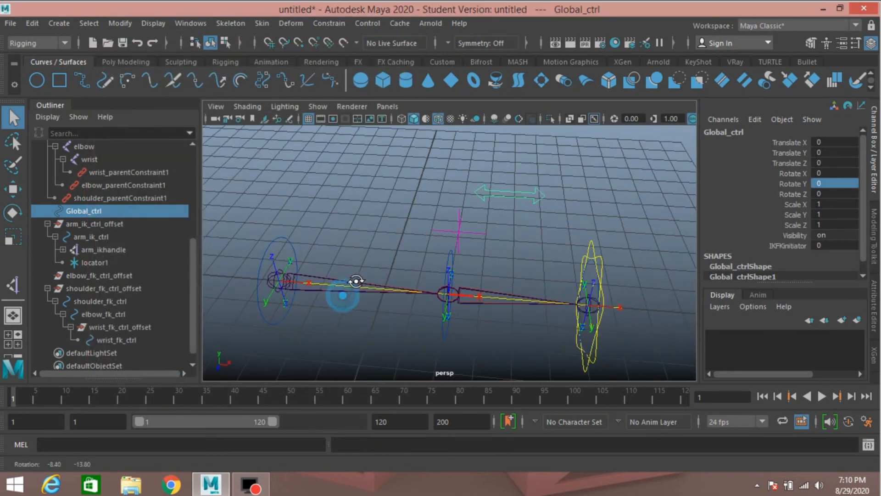
{"action": "left_click_drag", "start_coordinate": [425, 236], "coordinate": [624, 250], "text": "alt"}
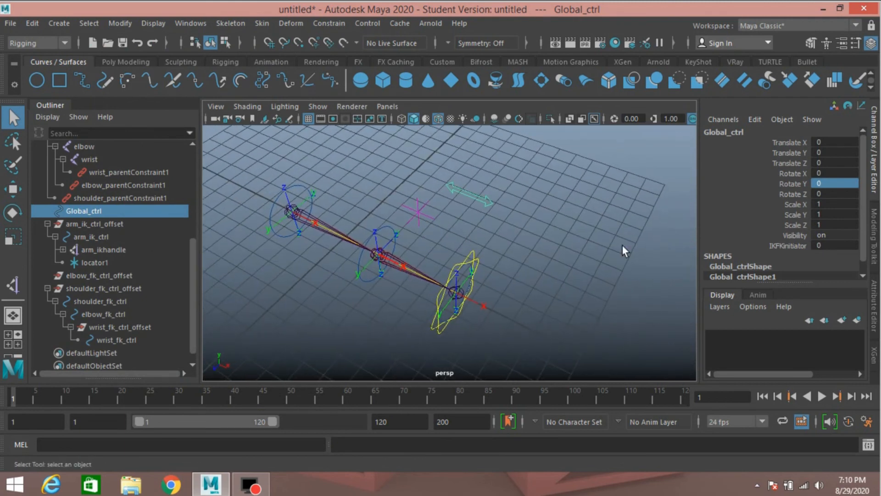
{"action": "left_click", "coordinate": [770, 245]}
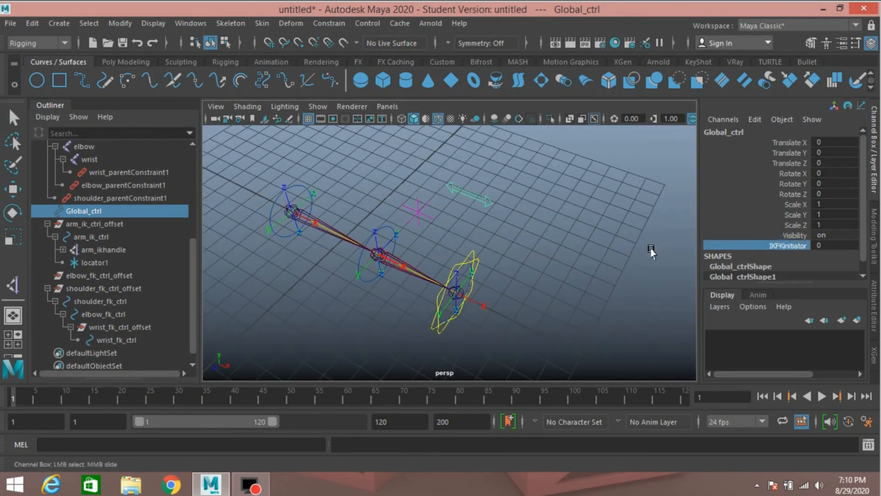
{"action": "middle_click_drag", "start_coordinate": [649, 247], "coordinate": [576, 249]}
Open the Node Editor with Global_ctrl loaded, and narrow and reposition its window beside the arm rig.
{"action": "left_click_drag", "start_coordinate": [505, 298], "coordinate": [508, 273], "text": "alt"}
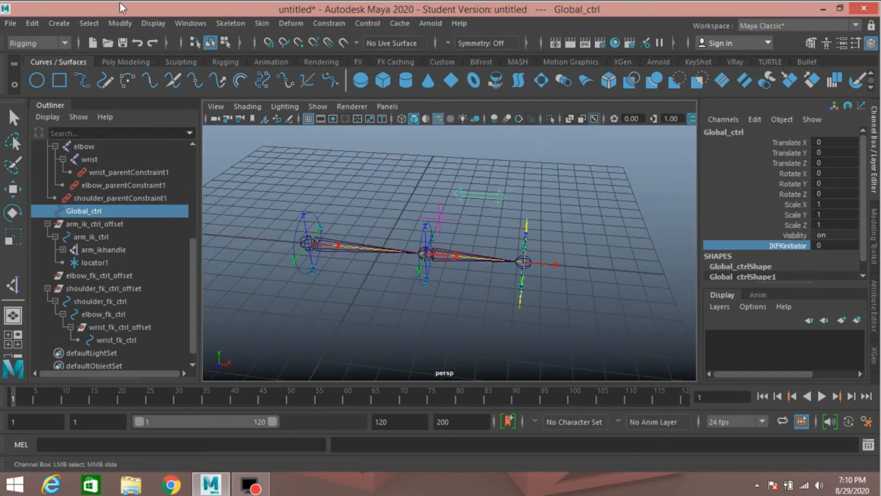
{"action": "left_click", "coordinate": [179, 21]}
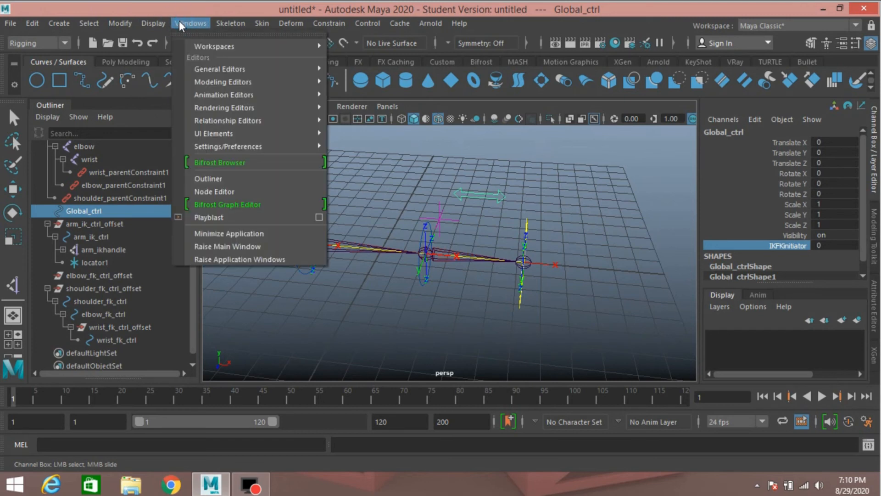
{"action": "left_click", "coordinate": [227, 189]}
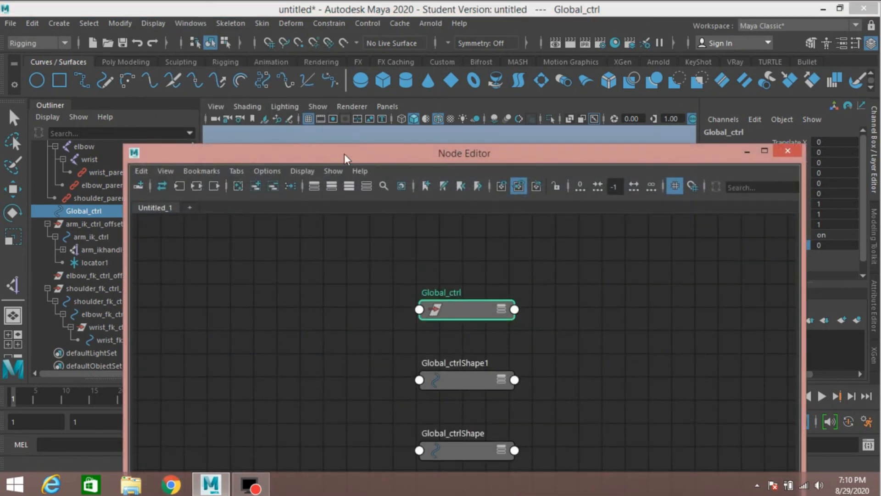
{"action": "left_click_drag", "start_coordinate": [354, 158], "coordinate": [288, 67]}
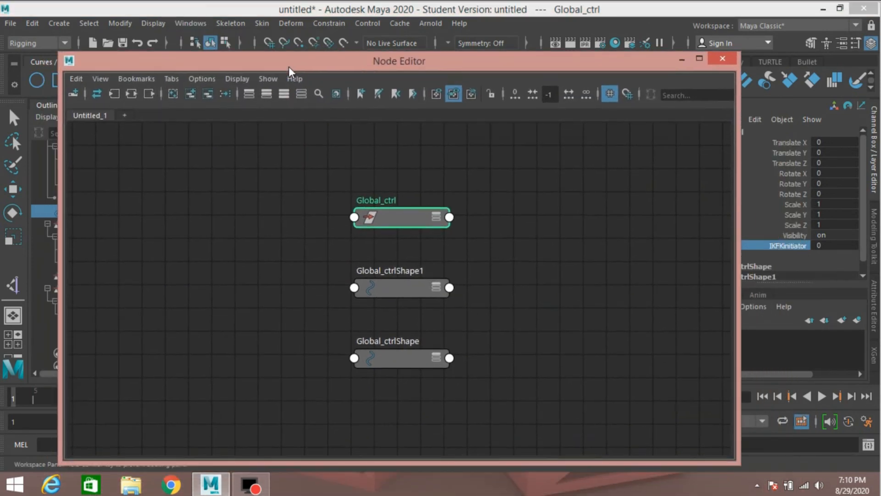
{"action": "left_click_drag", "start_coordinate": [58, 182], "coordinate": [288, 182]}
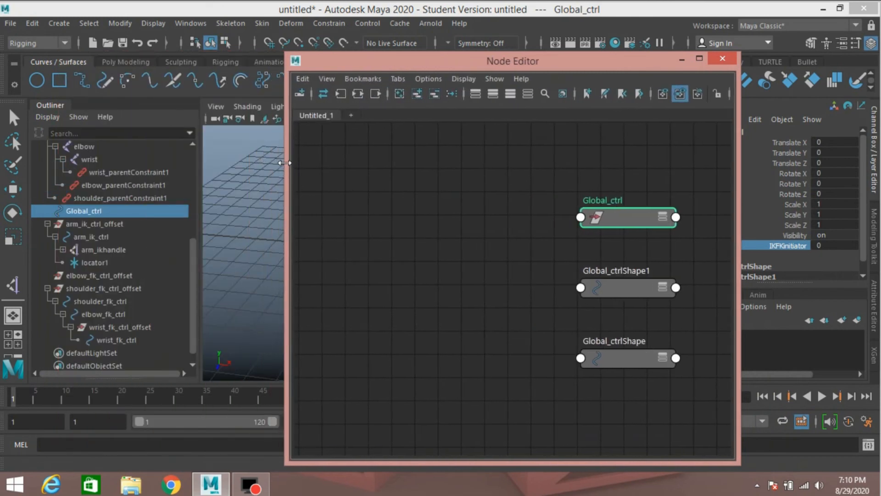
{"action": "left_click_drag", "start_coordinate": [508, 65], "coordinate": [647, 24]}
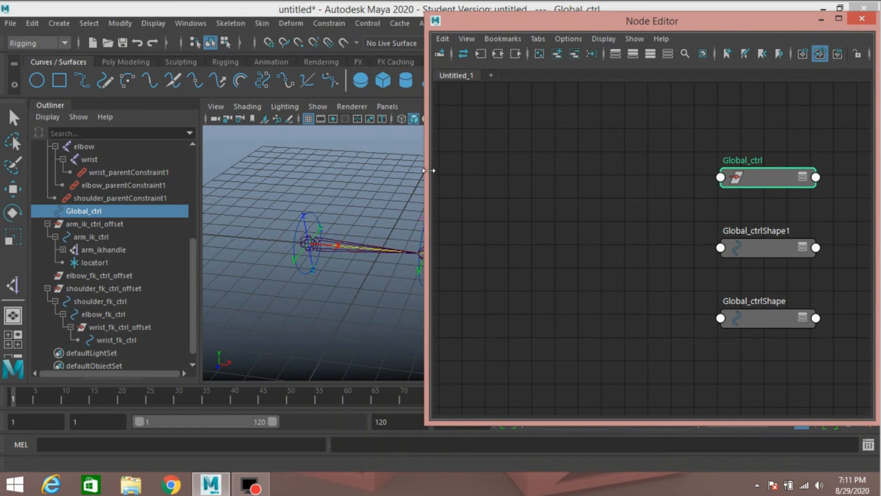
{"action": "middle_click_drag", "start_coordinate": [365, 197], "coordinate": [275, 177], "text": "alt"}
{"action": "left_click_drag", "start_coordinate": [329, 196], "coordinate": [299, 194], "text": "alt"}
{"action": "middle_click_drag", "start_coordinate": [343, 187], "coordinate": [324, 208], "text": "alt"}
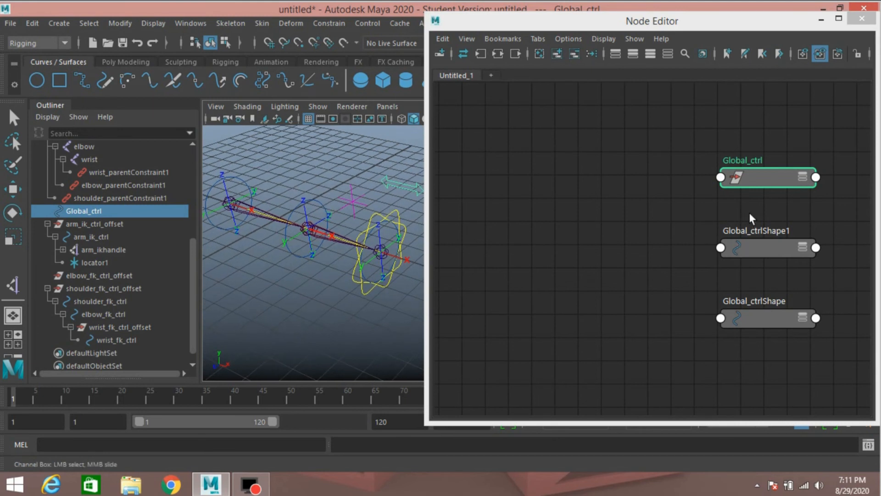
Remove the two Global_ctrl shape nodes from the graph, then move Global_ctrl to the graph's upper-left area and show its primary attributes.
{"action": "left_click_drag", "start_coordinate": [749, 213], "coordinate": [776, 349]}
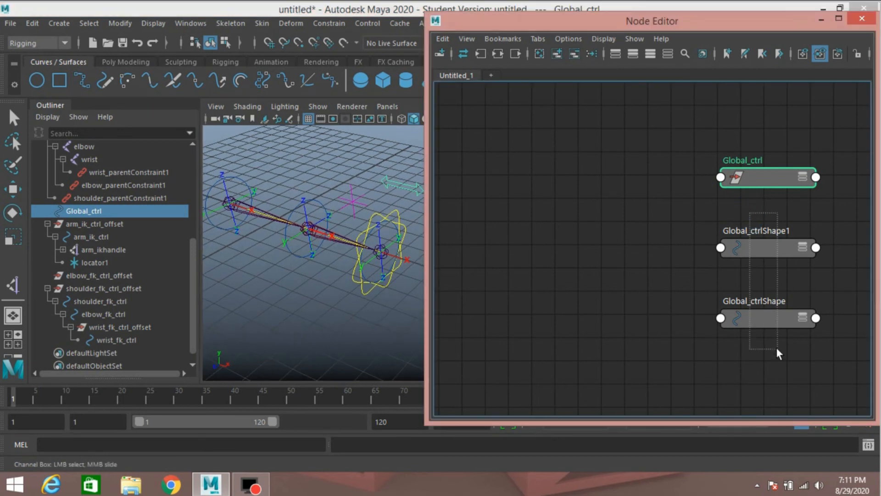
{"action": "left_click", "coordinate": [573, 53]}
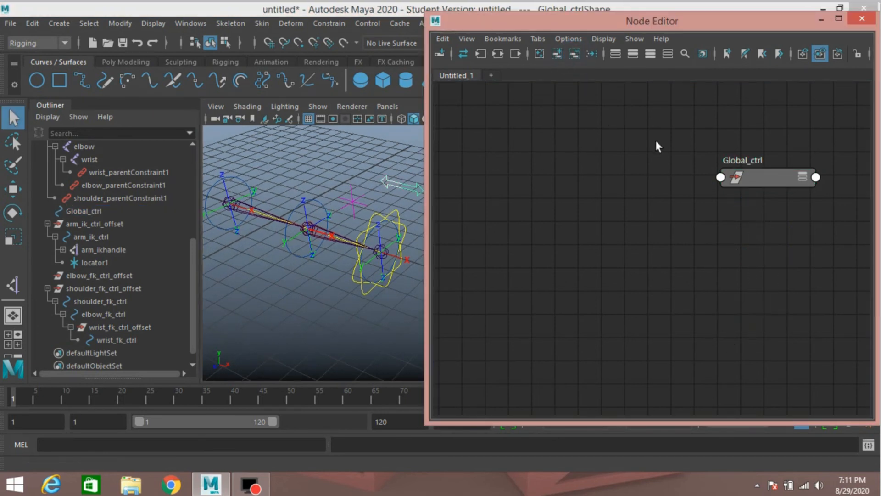
{"action": "left_click_drag", "start_coordinate": [756, 177], "coordinate": [481, 115]}
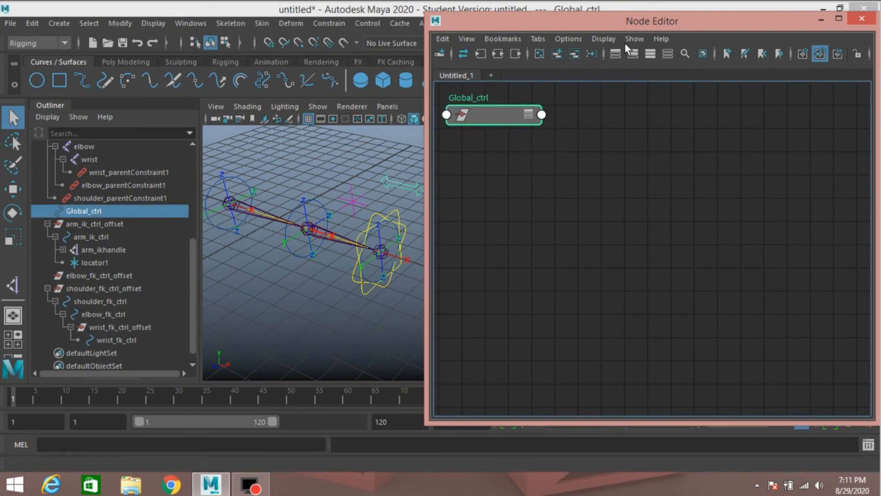
{"action": "left_click", "coordinate": [650, 54]}
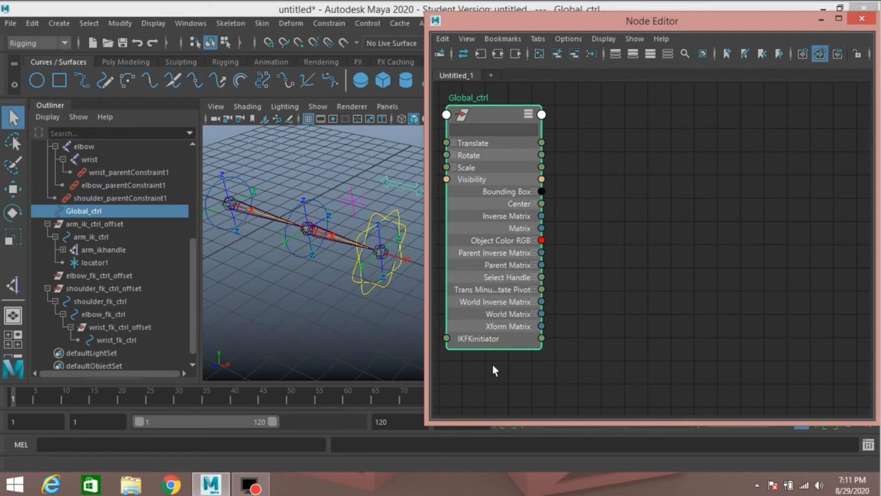
{"action": "left_click_drag", "start_coordinate": [488, 111], "coordinate": [489, 106]}
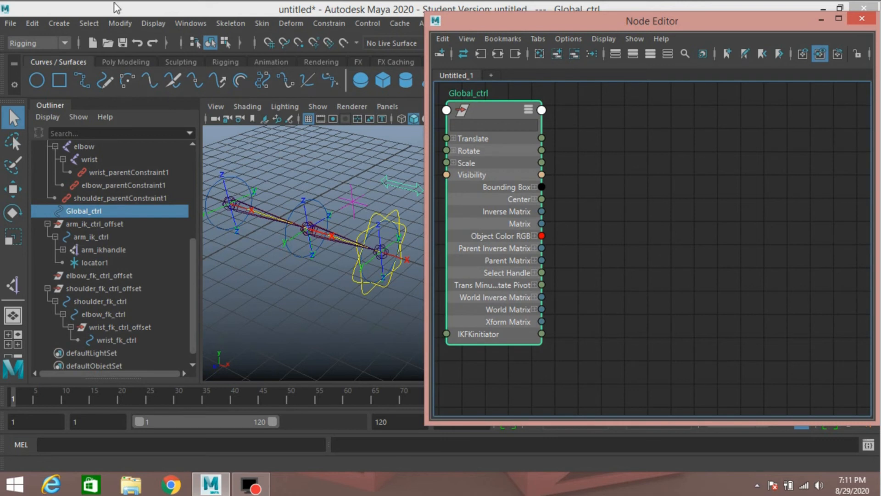
Add the wrist, elbow and shoulder parent constraints to the graph, and place elbow_parentConstraint1 beside Global_ctrl with its attributes expanded.
{"action": "scroll", "coordinate": [113, 210], "scroll_direction": "up", "scroll_amount": 3}
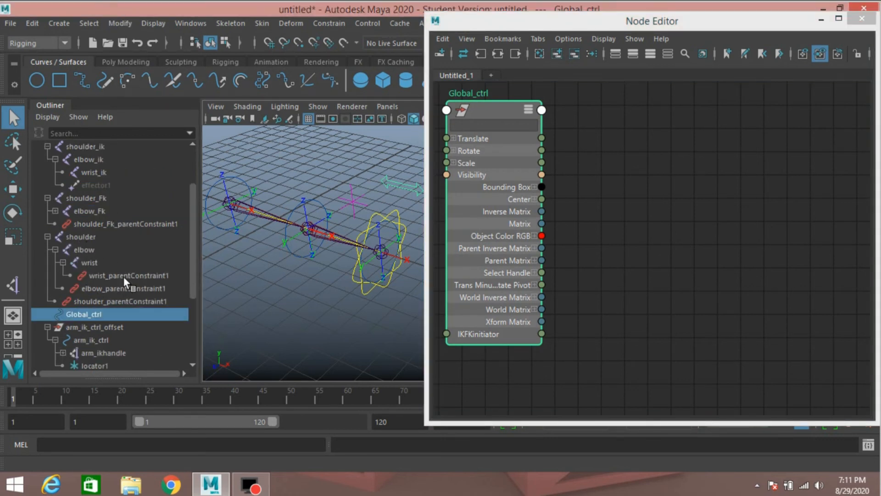
{"action": "left_click_drag", "start_coordinate": [125, 275], "coordinate": [127, 299]}
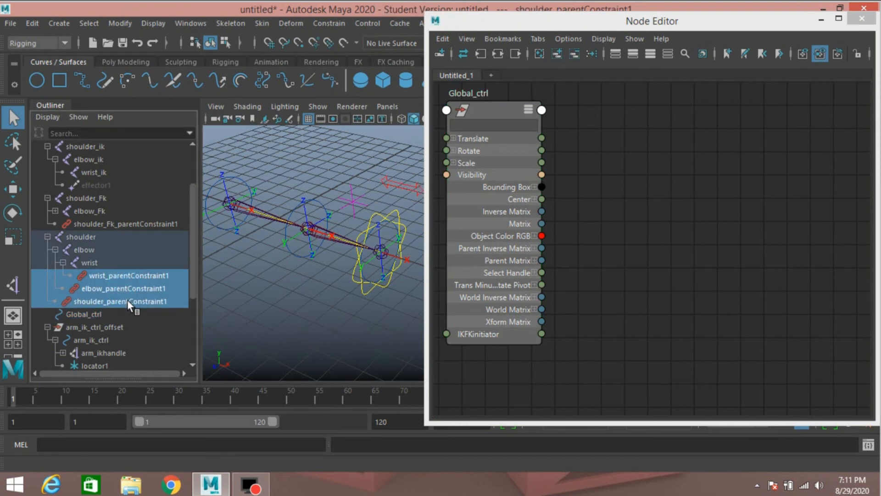
{"action": "left_click", "coordinate": [559, 55]}
{"action": "left_click_drag", "start_coordinate": [731, 202], "coordinate": [655, 151]}
{"action": "left_click_drag", "start_coordinate": [531, 140], "coordinate": [499, 116]}
{"action": "left_click_drag", "start_coordinate": [663, 153], "coordinate": [632, 134]}
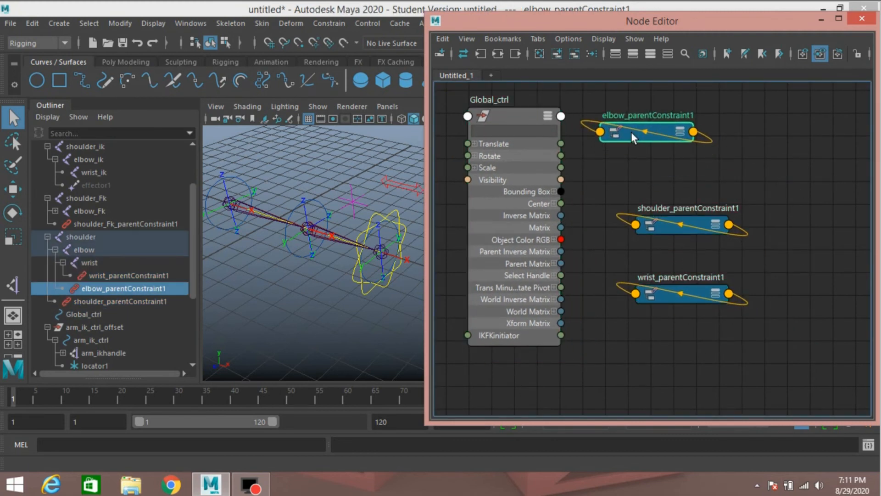
{"action": "key", "text": "3"}
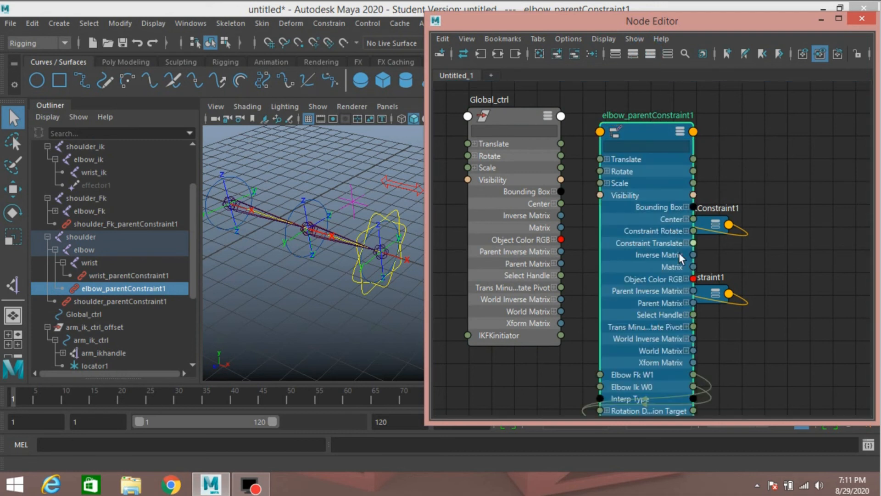
Move the shoulder_parentConstraint1 and wrist_parentConstraint1 nodes out from behind the expanded elbow constraint node.
{"action": "left_click", "coordinate": [700, 231]}
{"action": "left_click_drag", "start_coordinate": [687, 221], "coordinate": [751, 135]}
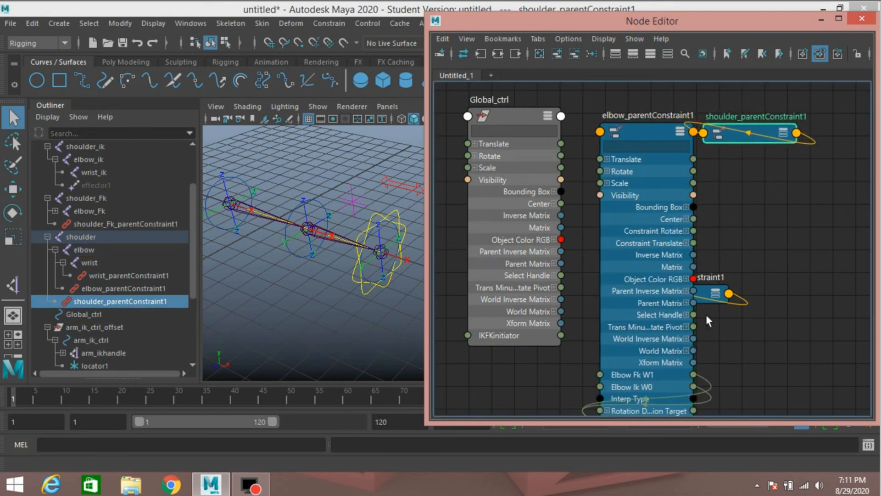
{"action": "left_click", "coordinate": [699, 295]}
{"action": "left_click_drag", "start_coordinate": [697, 293], "coordinate": [828, 209]}
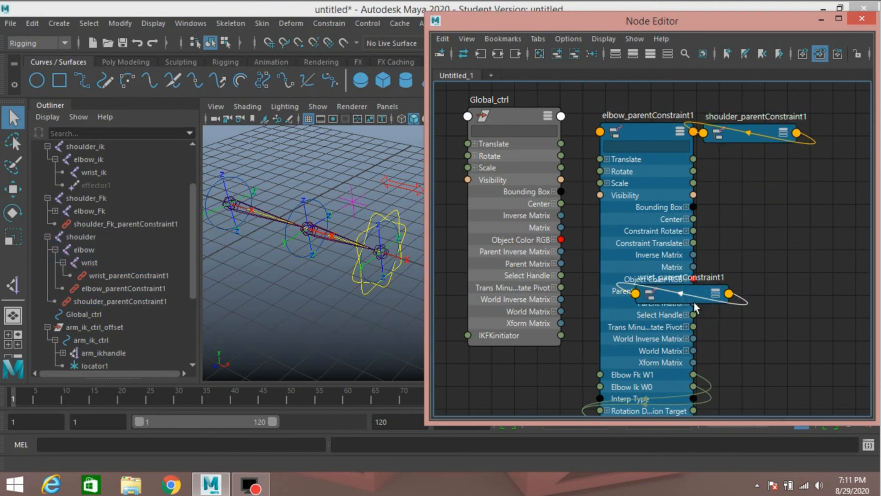
{"action": "left_click_drag", "start_coordinate": [673, 297], "coordinate": [808, 169]}
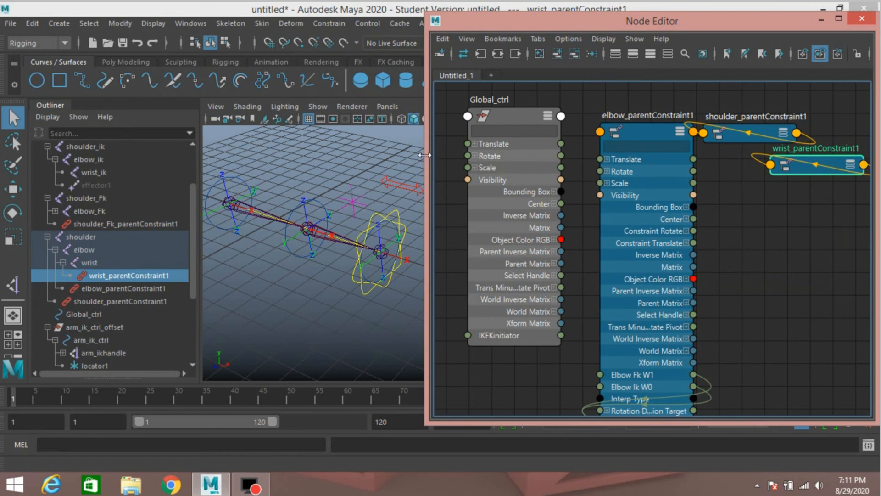
Widen the Node Editor window and line up the Global_ctrl, elbow and shoulder constraint nodes in a row along the graph's upper edge.
{"action": "left_click_drag", "start_coordinate": [425, 155], "coordinate": [401, 155]}
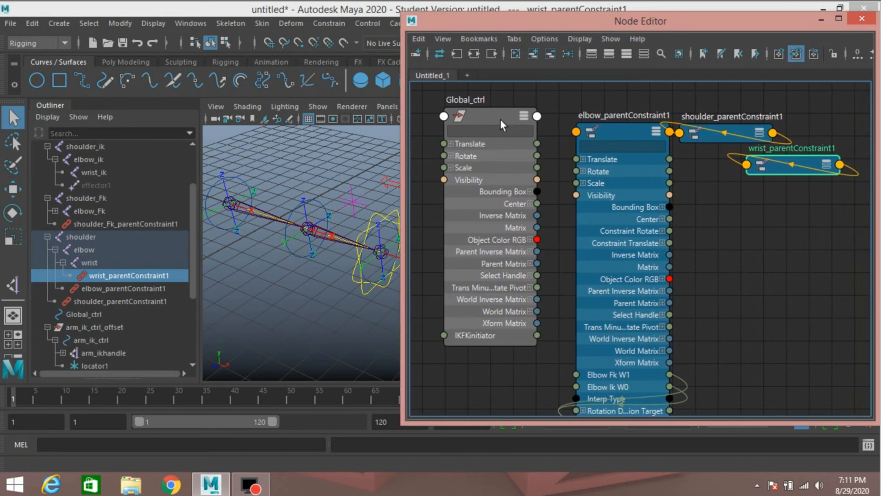
{"action": "left_click_drag", "start_coordinate": [500, 119], "coordinate": [472, 105]}
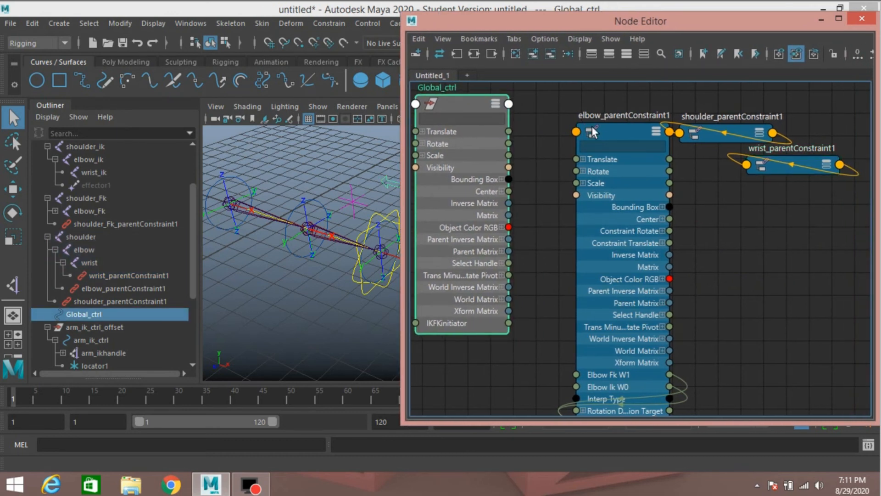
{"action": "left_click_drag", "start_coordinate": [592, 131], "coordinate": [546, 101]}
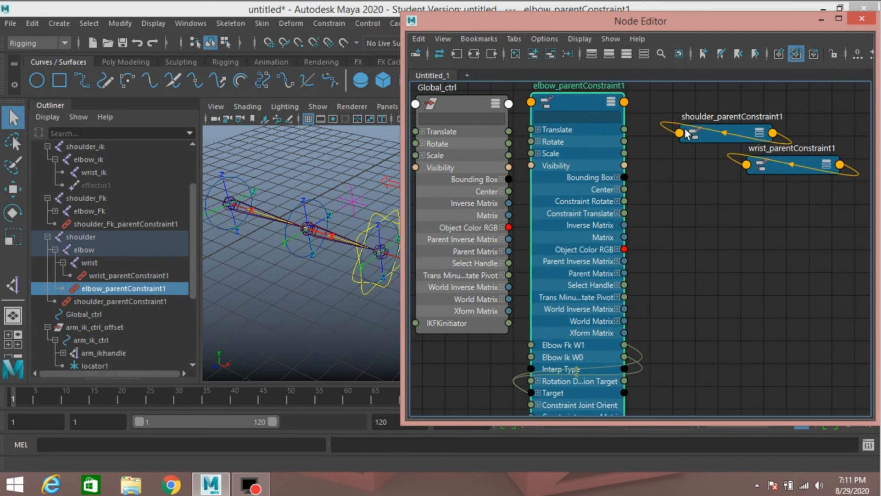
{"action": "left_click", "coordinate": [683, 109]}
{"action": "left_click", "coordinate": [712, 136]}
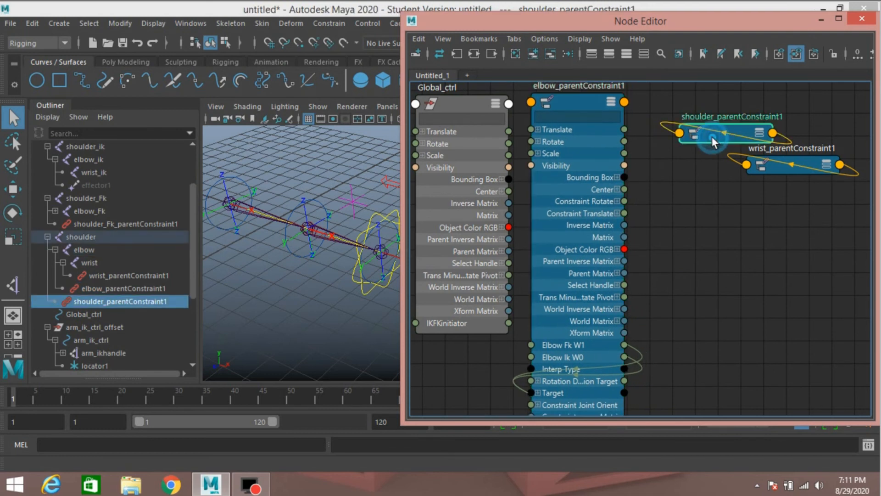
{"action": "left_click_drag", "start_coordinate": [683, 117], "coordinate": [646, 85]}
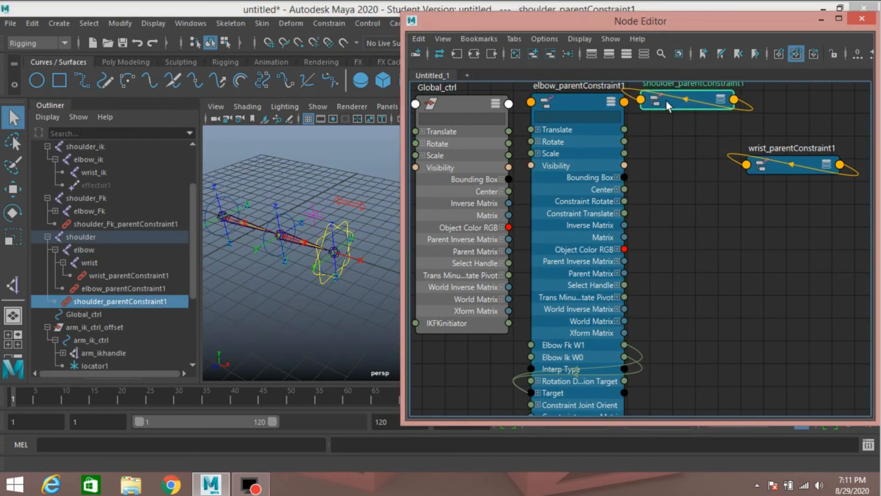
Place wrist_parentConstraint1 at the end of the row and expand the attributes of the wrist and shoulder constraint nodes.
{"action": "left_click_drag", "start_coordinate": [779, 176], "coordinate": [796, 117]}
{"action": "key", "text": "3"}
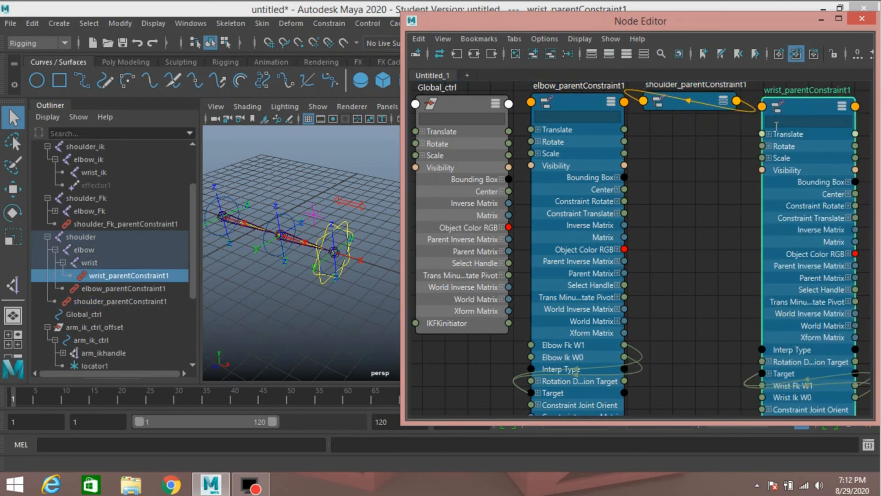
{"action": "left_click", "coordinate": [675, 104]}
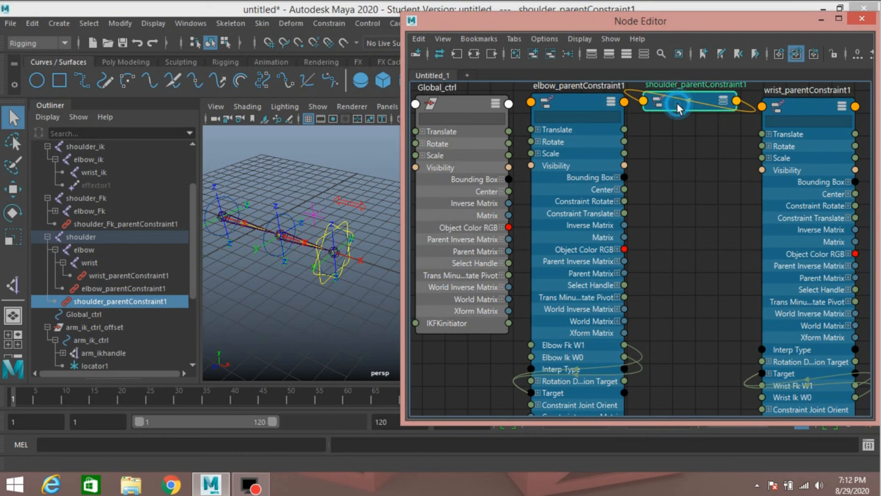
{"action": "left_click", "coordinate": [627, 53]}
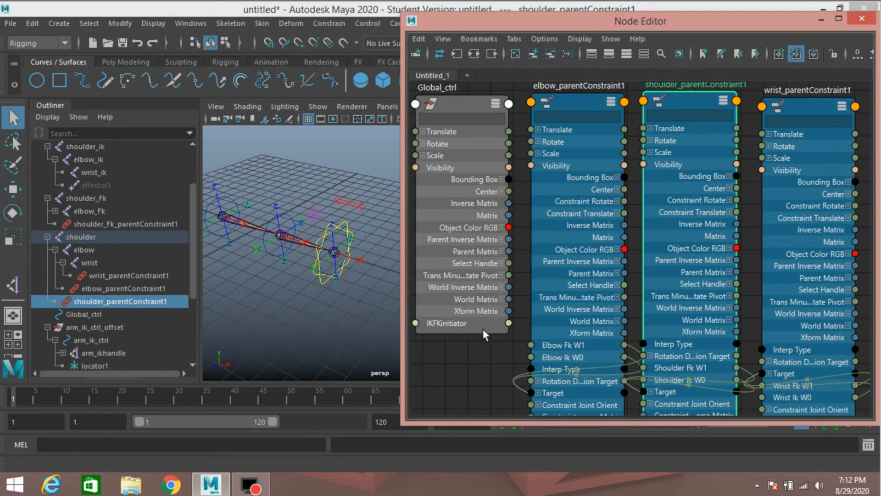
Connect Global_ctrl's IKFKinitiator to Elbow Ik W0, Shoulder Ik W0 and Wrist Ik W0 on the three parent constraints.
{"action": "left_click_drag", "start_coordinate": [509, 324], "coordinate": [530, 355]}
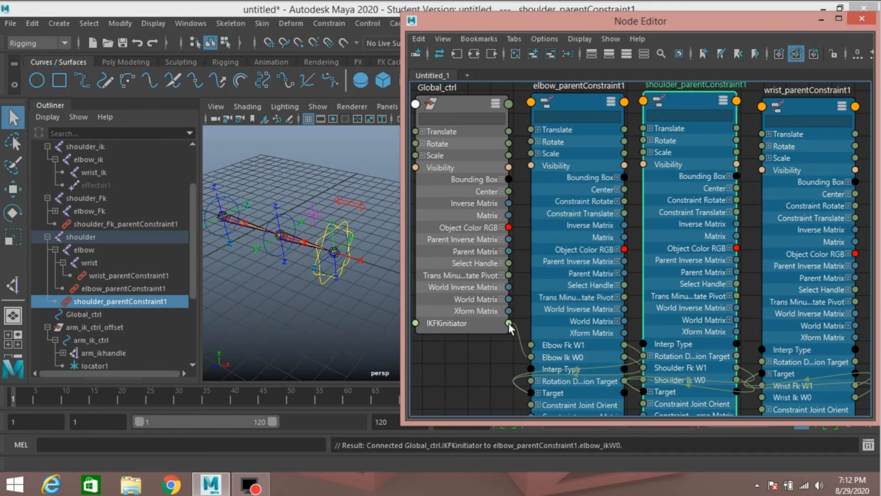
{"action": "left_click_drag", "start_coordinate": [509, 324], "coordinate": [643, 380]}
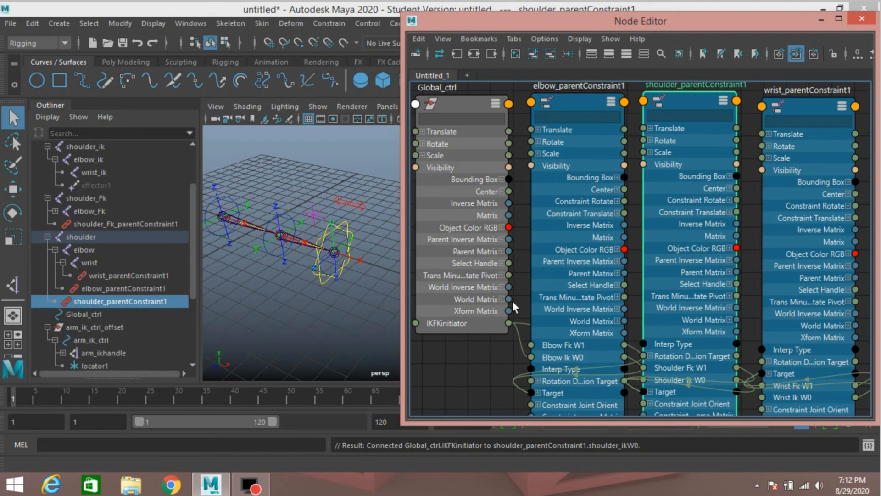
{"action": "left_click_drag", "start_coordinate": [509, 323], "coordinate": [770, 393]}
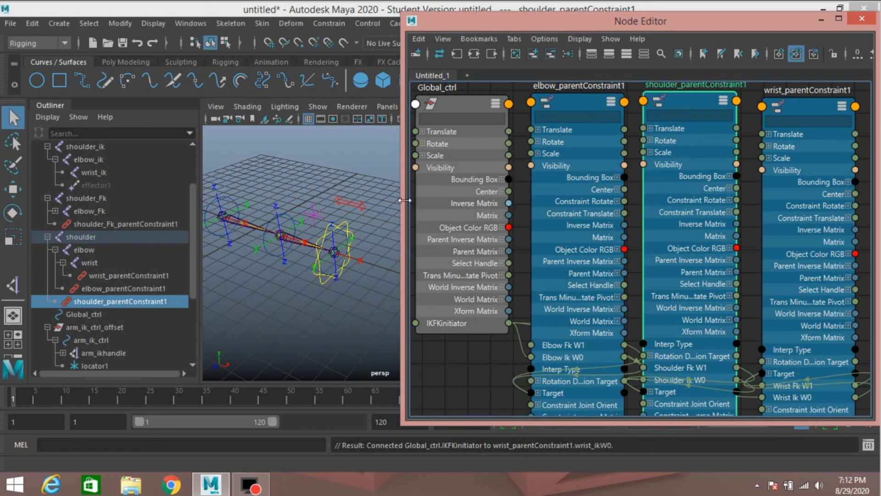
Enlarge the Node Editor window and create a reverse node, placing it below Global_ctrl.
{"action": "left_click_drag", "start_coordinate": [403, 201], "coordinate": [341, 198]}
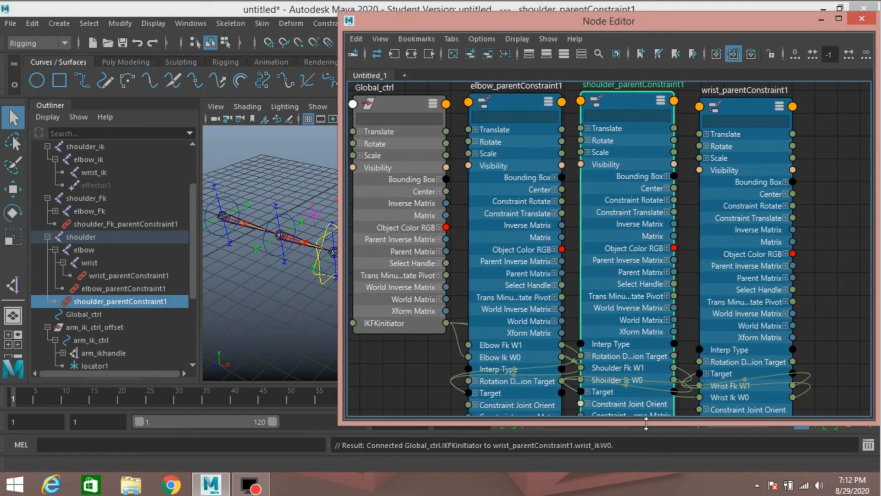
{"action": "left_click_drag", "start_coordinate": [647, 423], "coordinate": [646, 478]}
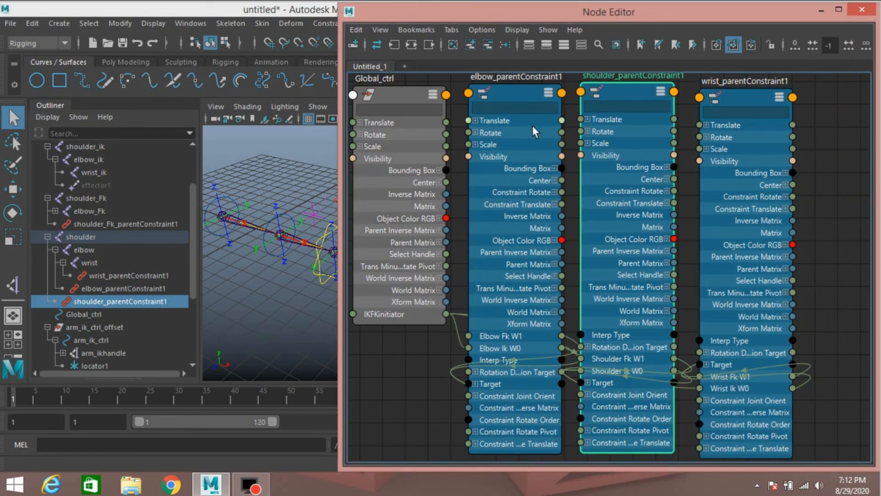
{"action": "scroll", "coordinate": [549, 140], "scroll_direction": "down", "scroll_amount": 2}
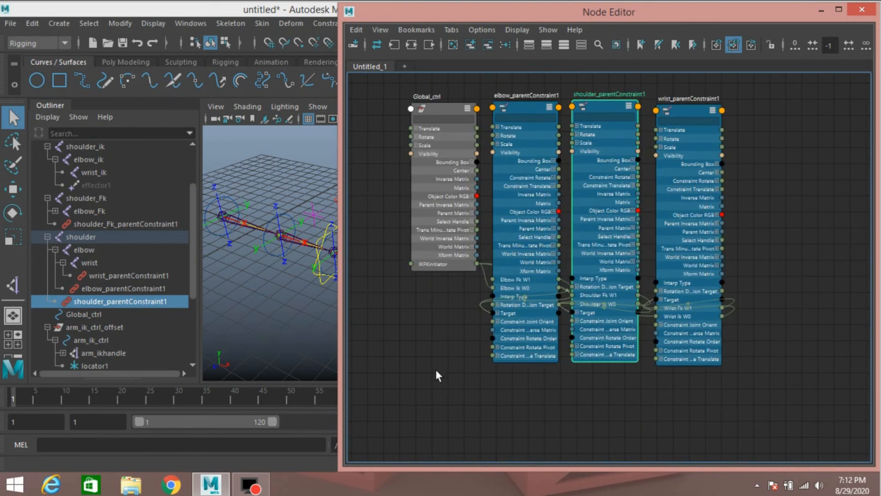
{"action": "key", "text": "Tab"}
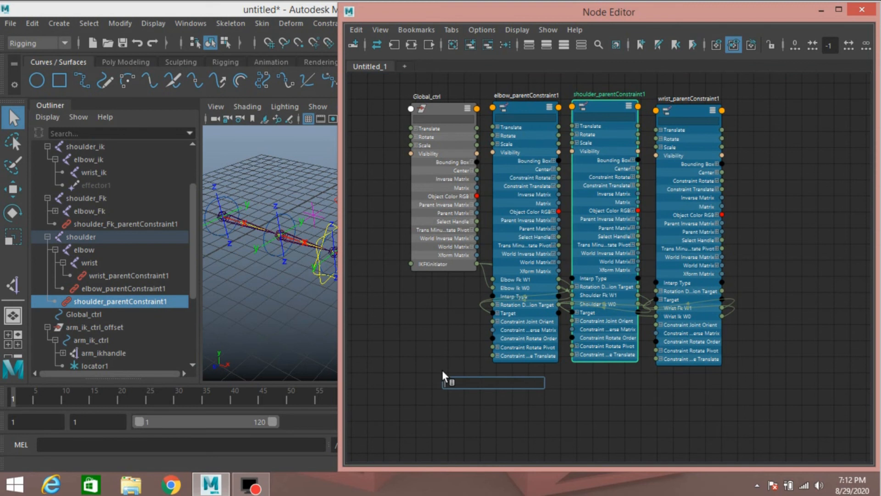
{"action": "type", "text": "reve"}
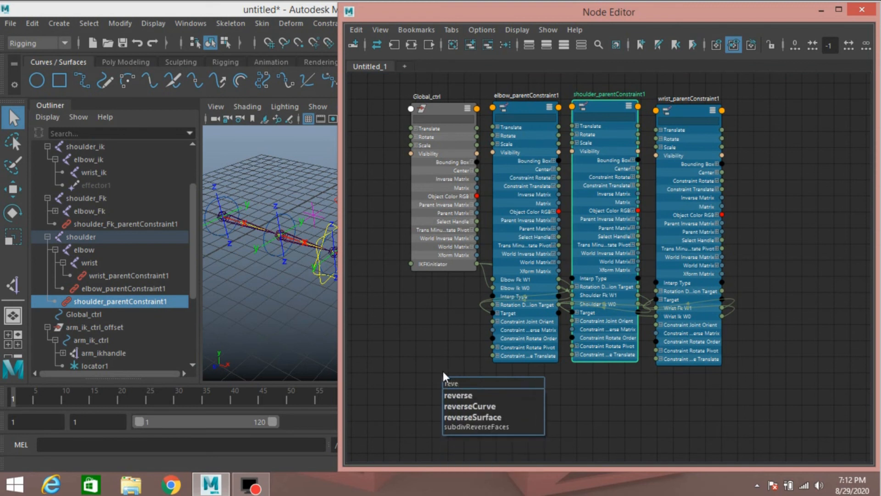
{"action": "left_click", "coordinate": [457, 395]}
{"action": "left_click_drag", "start_coordinate": [462, 388], "coordinate": [416, 326]}
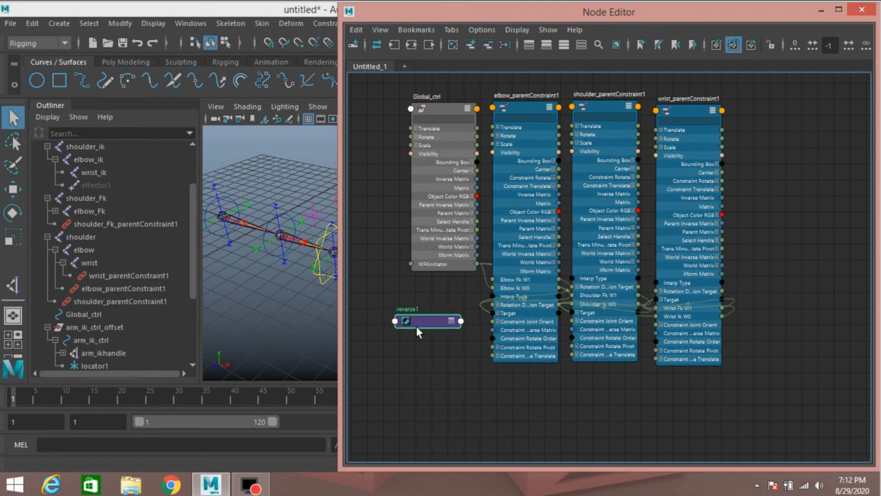
Expand the reverse node's input and output attributes and connect Global_ctrl's IKFKinitiator to its Input X.
{"action": "left_click", "coordinate": [565, 46]}
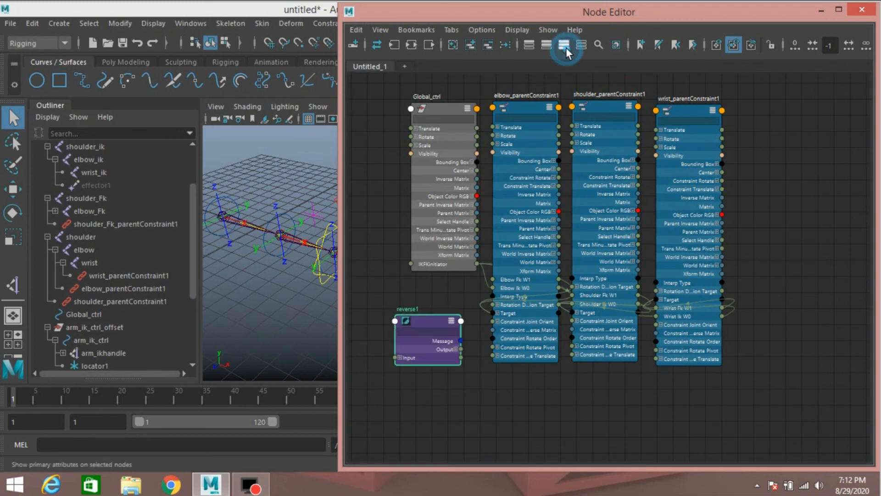
{"action": "left_click", "coordinate": [399, 357]}
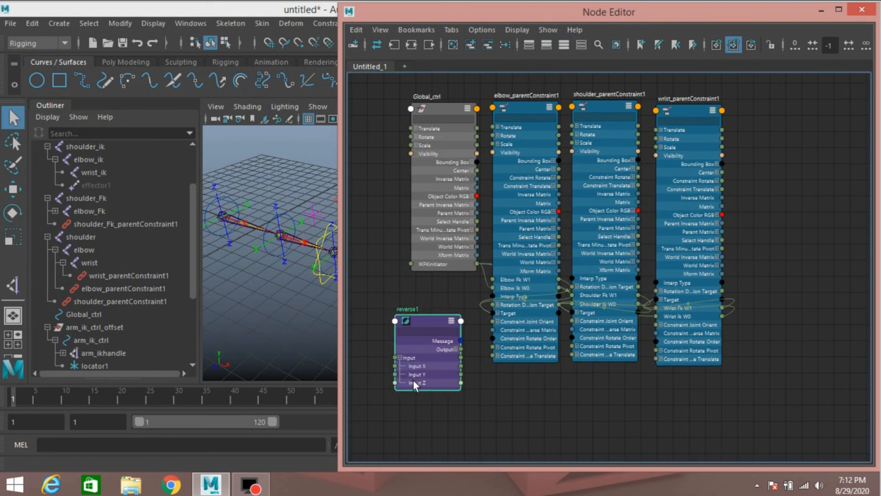
{"action": "left_click", "coordinate": [455, 349]}
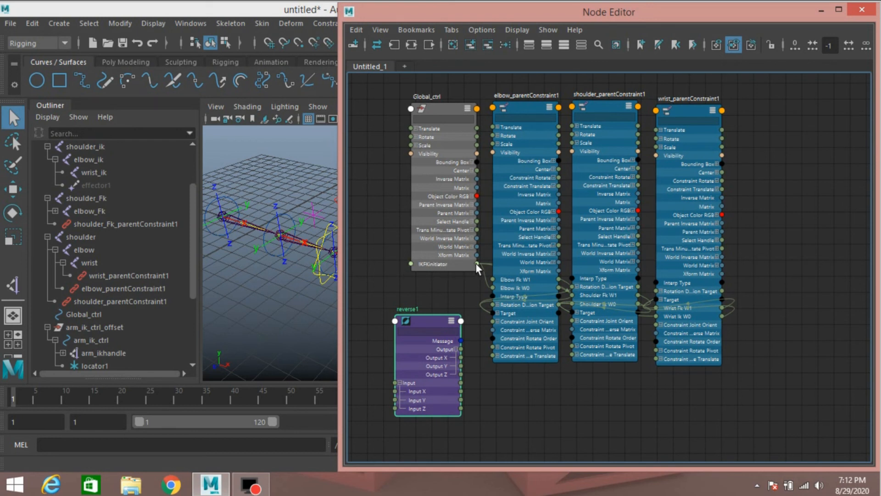
{"action": "left_click_drag", "start_coordinate": [476, 264], "coordinate": [393, 391]}
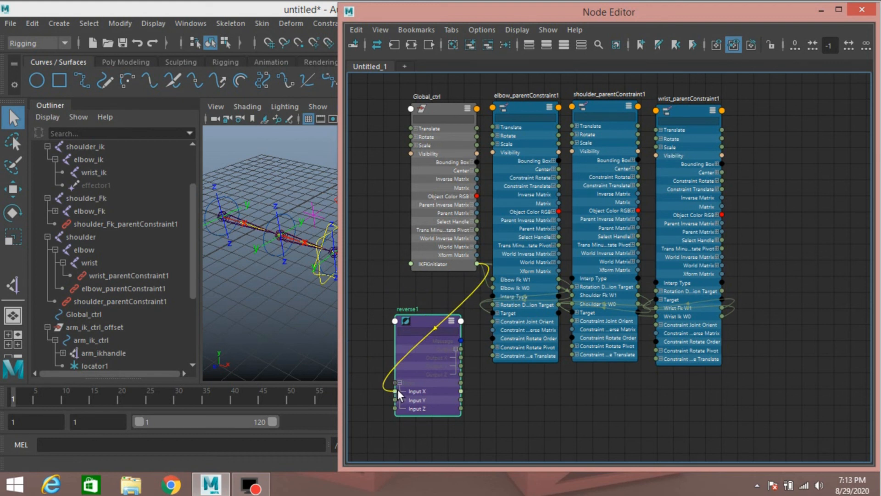
{"action": "left_click_drag", "start_coordinate": [398, 390], "coordinate": [401, 390]}
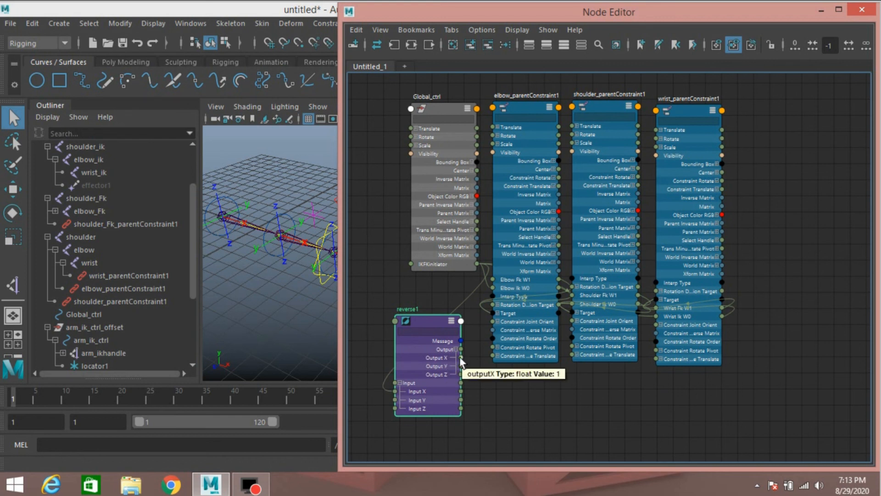
Connect the reverse node's Output X to Elbow Fk W1, Shoulder Fk W1 and Wrist Fk W1 on the three parent constraints.
{"action": "left_click_drag", "start_coordinate": [460, 357], "coordinate": [493, 278]}
{"action": "left_click_drag", "start_coordinate": [461, 358], "coordinate": [579, 294]}
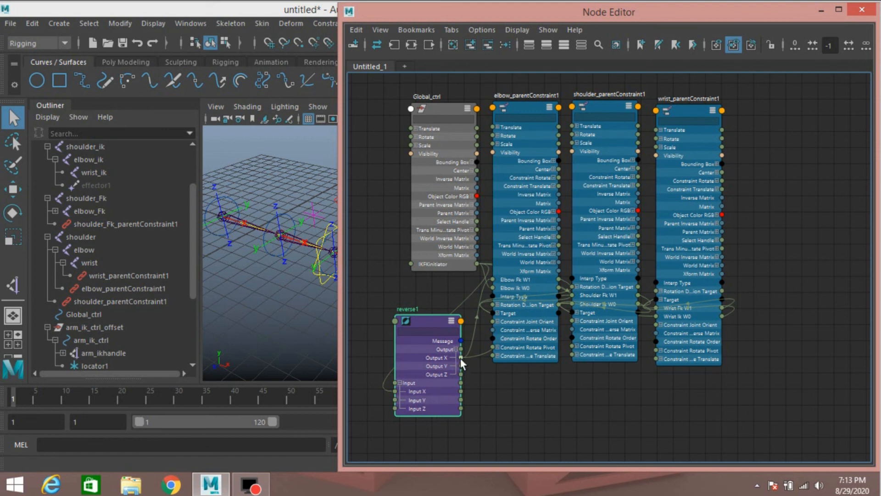
{"action": "left_click_drag", "start_coordinate": [461, 358], "coordinate": [656, 304]}
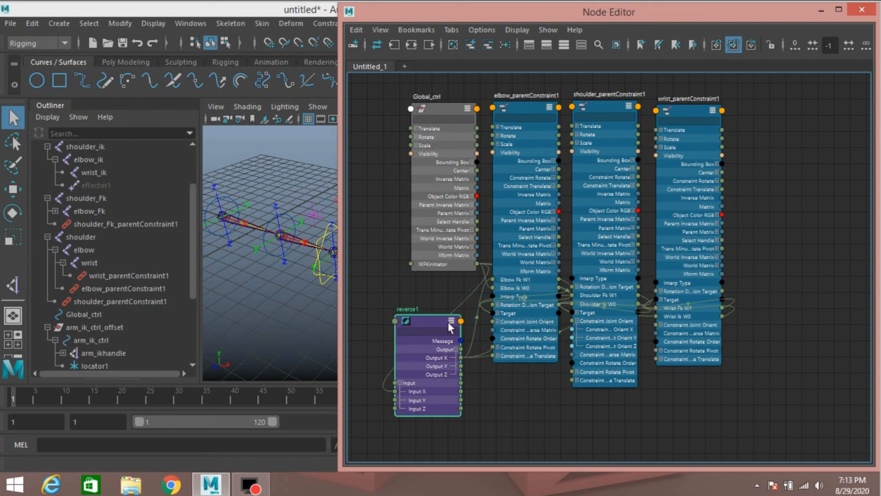
Remove the elbow, shoulder and wrist parent constraint nodes from the graph and place the reverse node to the lower right of Global_ctrl.
{"action": "left_click_drag", "start_coordinate": [426, 318], "coordinate": [419, 336]}
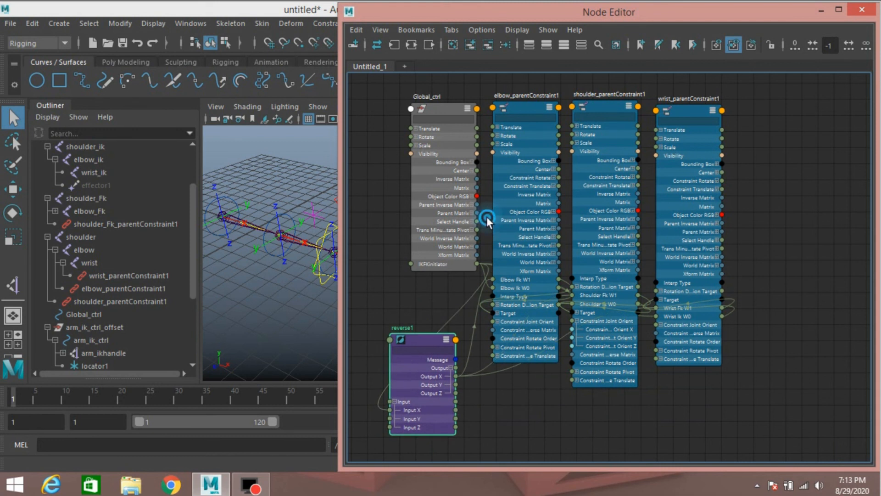
{"action": "left_click_drag", "start_coordinate": [487, 216], "coordinate": [739, 227]}
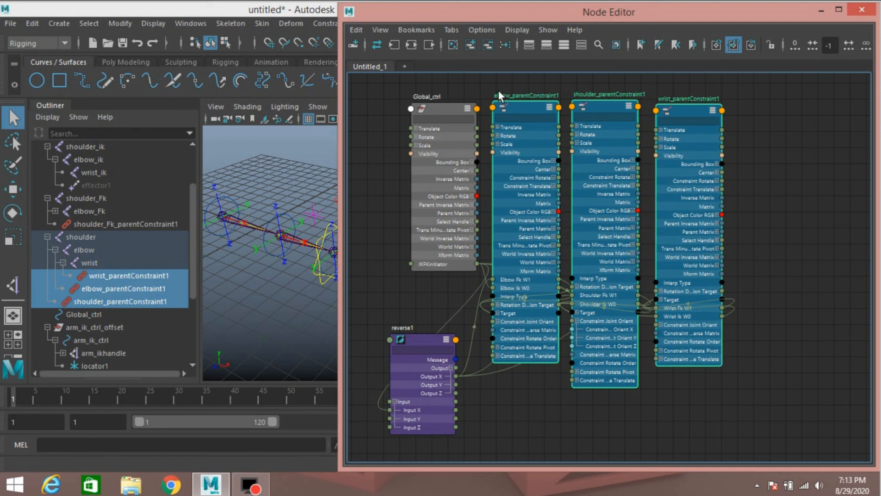
{"action": "left_click", "coordinate": [487, 44]}
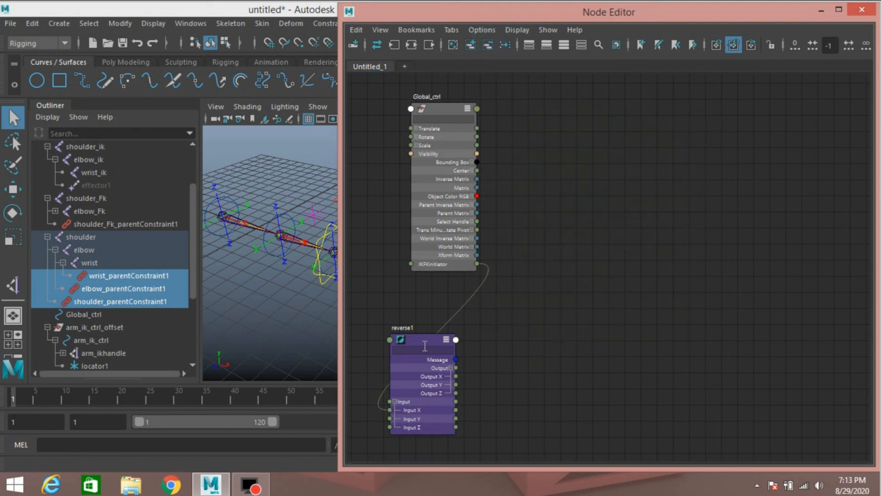
{"action": "left_click_drag", "start_coordinate": [418, 342], "coordinate": [561, 282]}
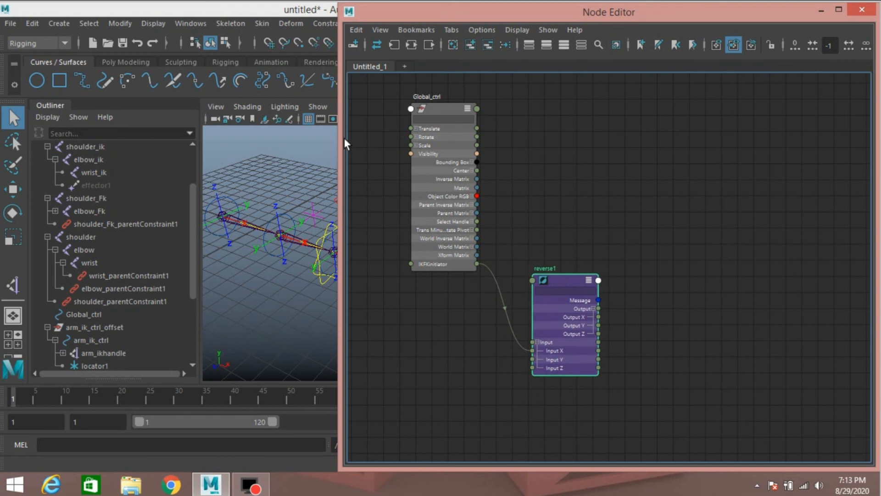
{"action": "left_click_drag", "start_coordinate": [343, 138], "coordinate": [468, 138]}
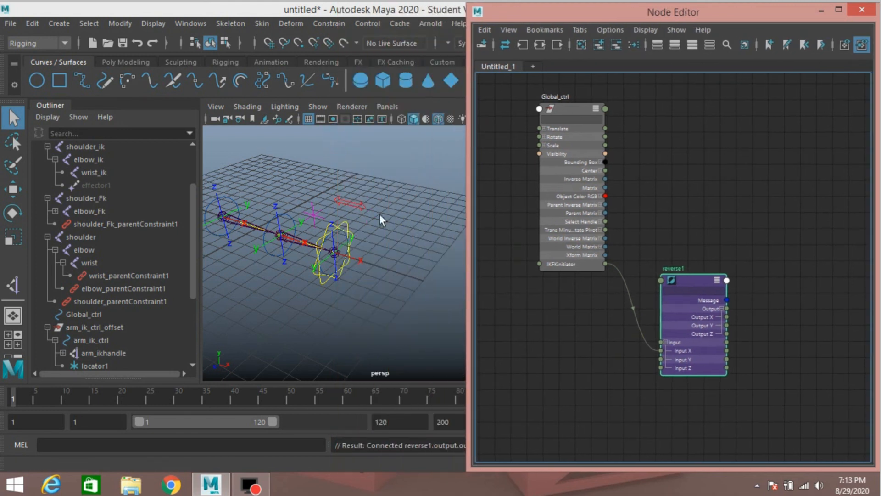
Add arm_ik_ctrl to the node graph and remove its two shape nodes, arm_ik_ctrlShape and arm_ik_ctrlShape1.
{"action": "left_click", "coordinate": [318, 280]}
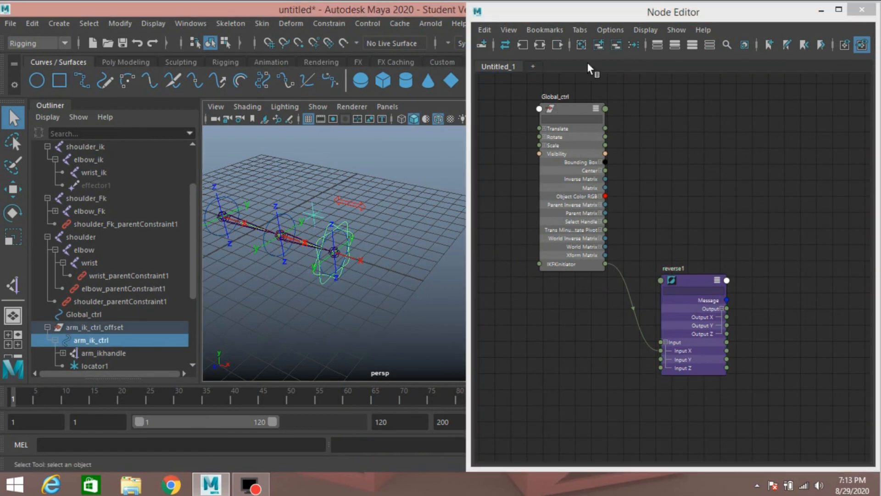
{"action": "left_click", "coordinate": [598, 45]}
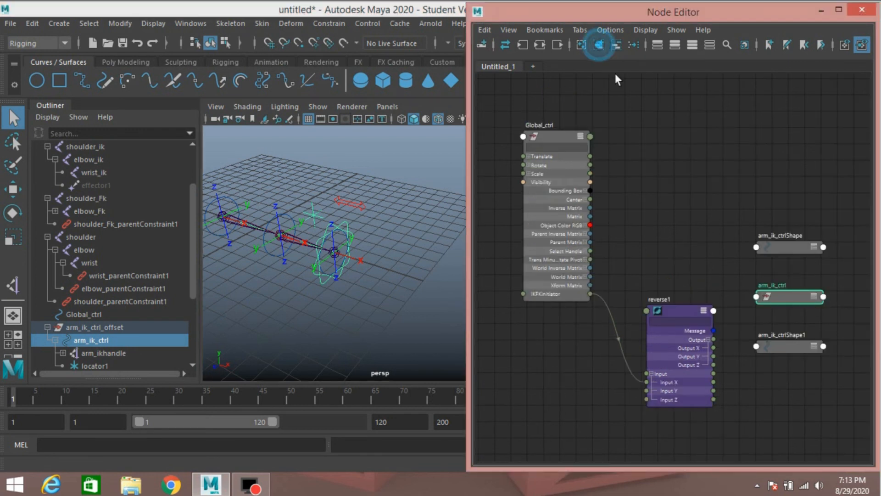
{"action": "left_click_drag", "start_coordinate": [775, 245], "coordinate": [668, 140]}
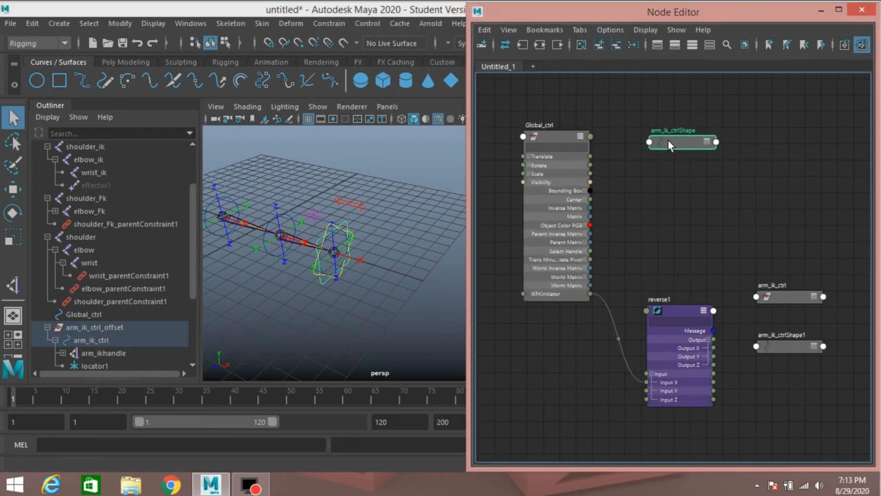
{"action": "left_click_drag", "start_coordinate": [668, 104], "coordinate": [684, 172]}
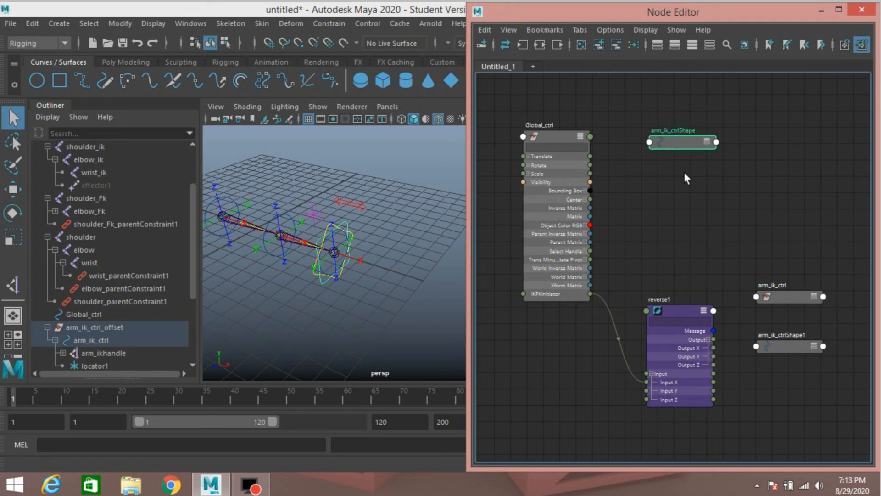
{"action": "left_click", "coordinate": [615, 46]}
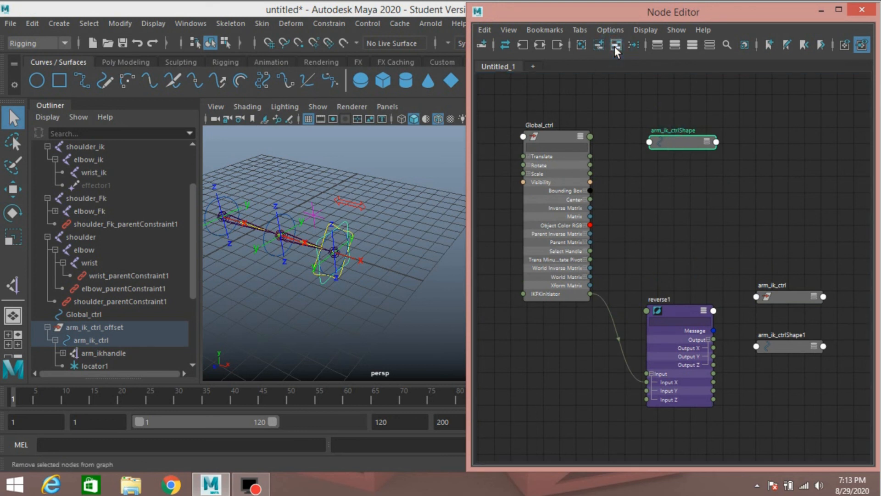
{"action": "left_click_drag", "start_coordinate": [788, 295], "coordinate": [707, 137]}
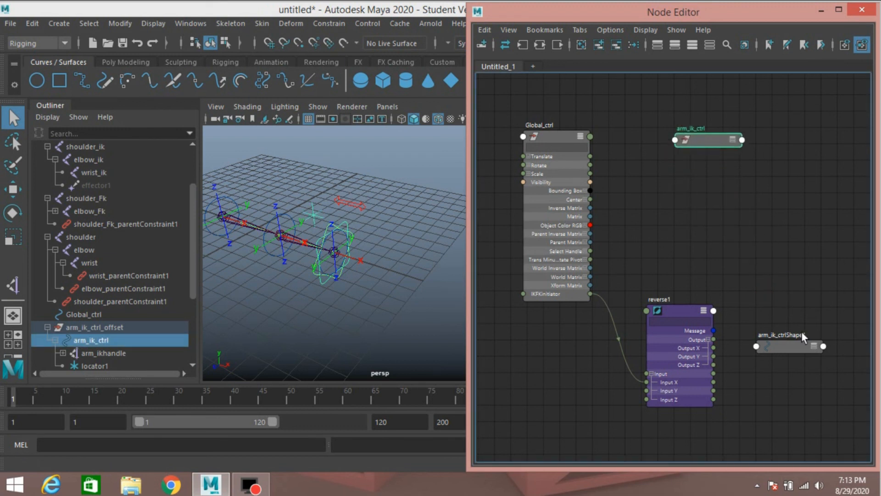
{"action": "left_click", "coordinate": [792, 351]}
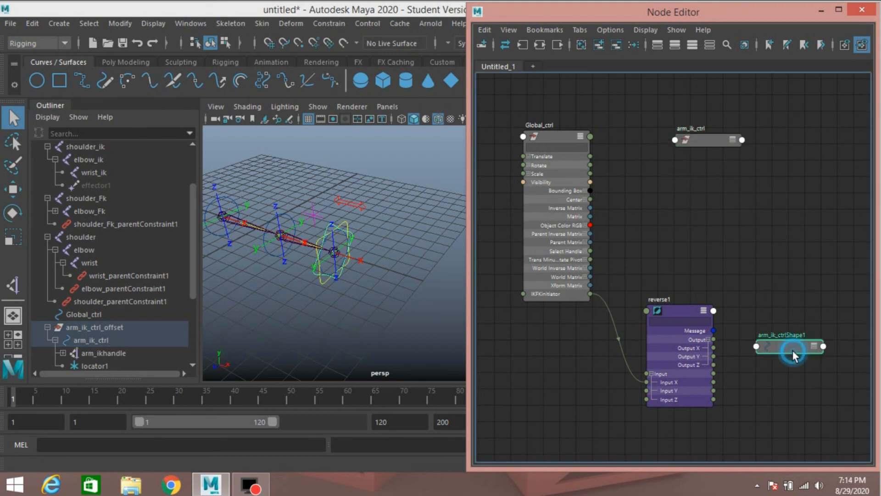
{"action": "left_click", "coordinate": [615, 45]}
Add the elbow locator, locator1, to the node graph and remove locatorShape1 from it.
{"action": "left_click_drag", "start_coordinate": [312, 199], "coordinate": [315, 216]}
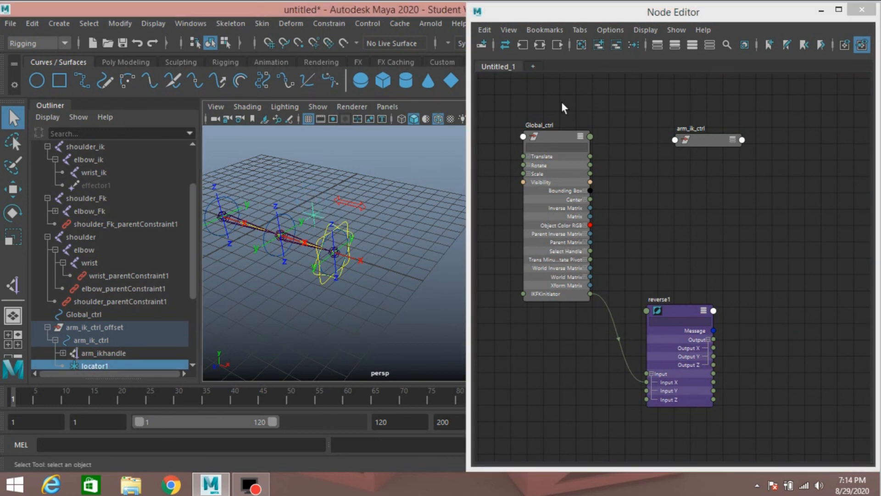
{"action": "left_click", "coordinate": [601, 45]}
{"action": "left_click_drag", "start_coordinate": [783, 203], "coordinate": [799, 259]}
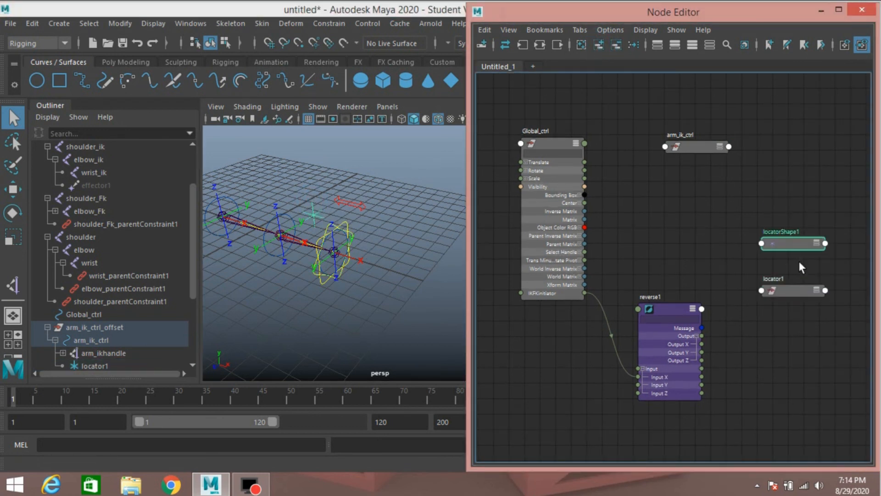
{"action": "left_click", "coordinate": [615, 44]}
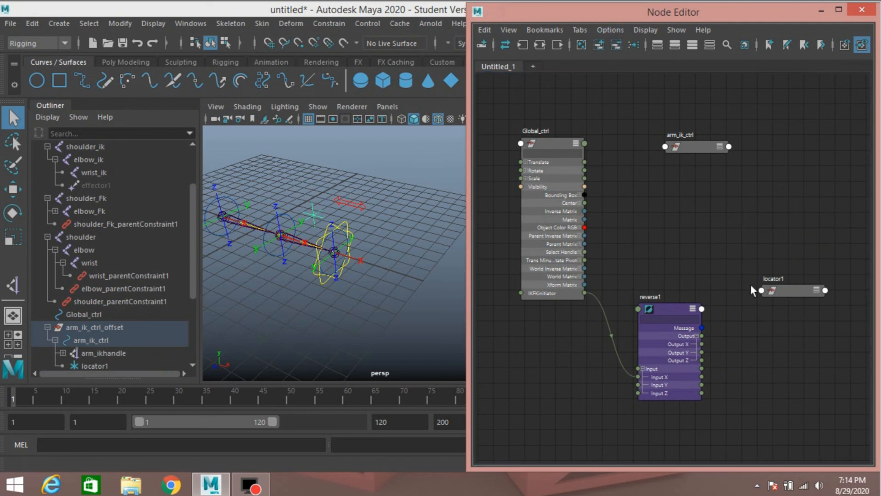
Show the primary attributes of arm_ik_ctrl and locator1 and arrange the two nodes side by side above the reverse node.
{"action": "left_click", "coordinate": [698, 145]}
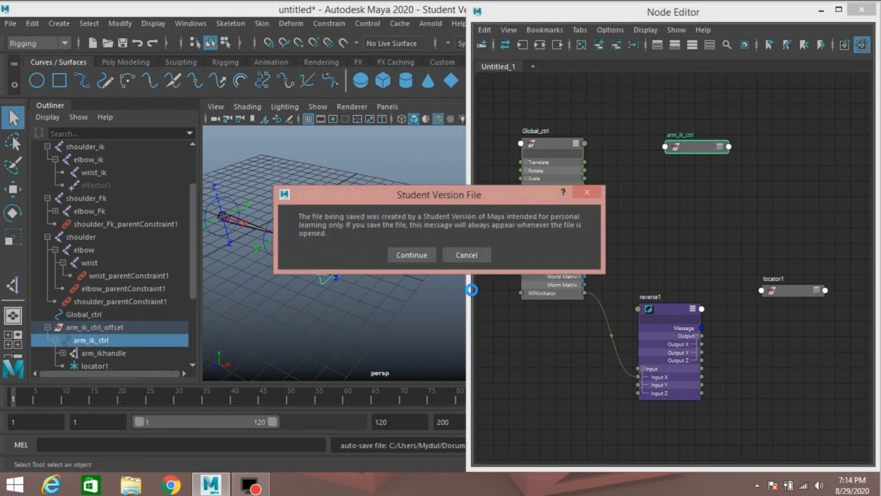
{"action": "left_click", "coordinate": [412, 257]}
{"action": "left_click", "coordinate": [692, 44]}
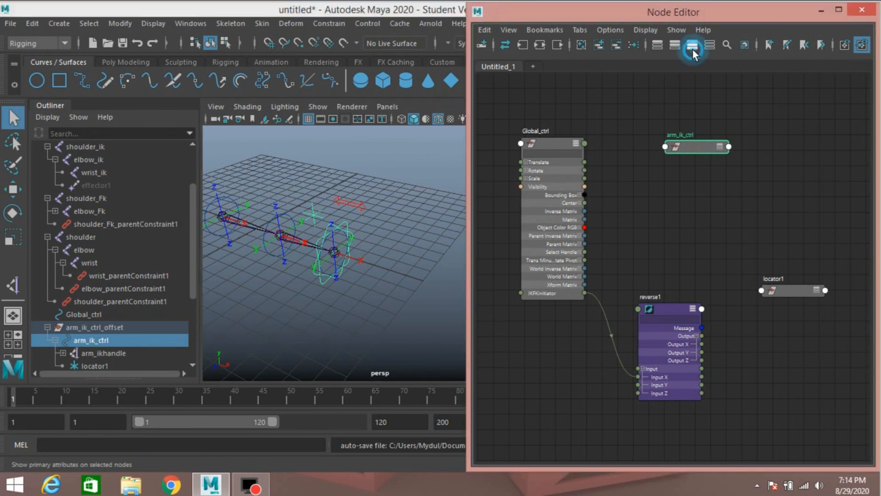
{"action": "left_click_drag", "start_coordinate": [693, 147], "coordinate": [690, 98]}
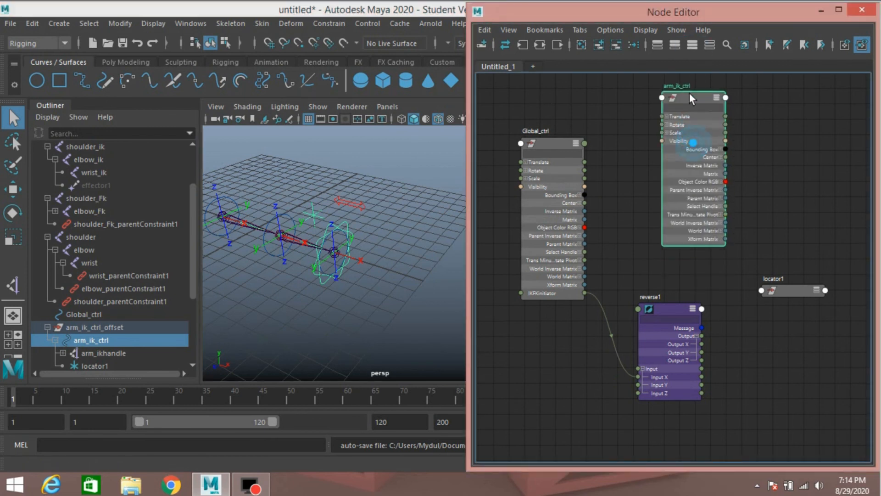
{"action": "left_click", "coordinate": [799, 289]}
{"action": "left_click_drag", "start_coordinate": [797, 248], "coordinate": [796, 122]}
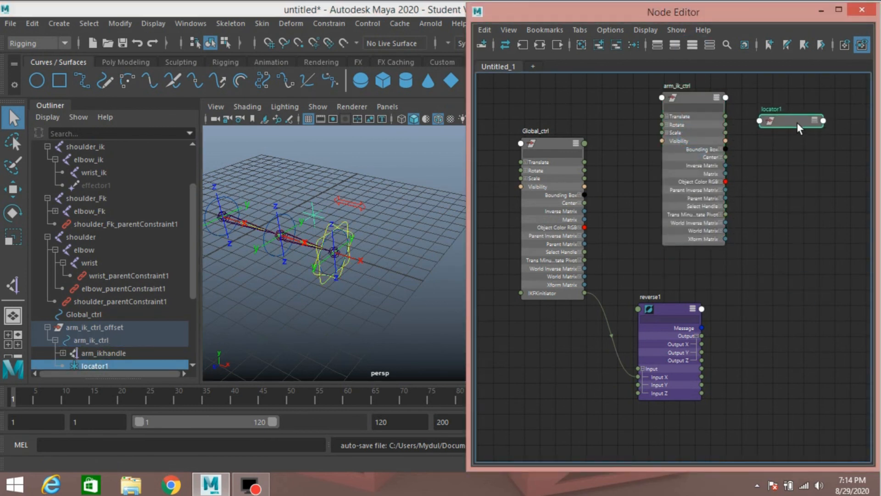
{"action": "left_click", "coordinate": [689, 46]}
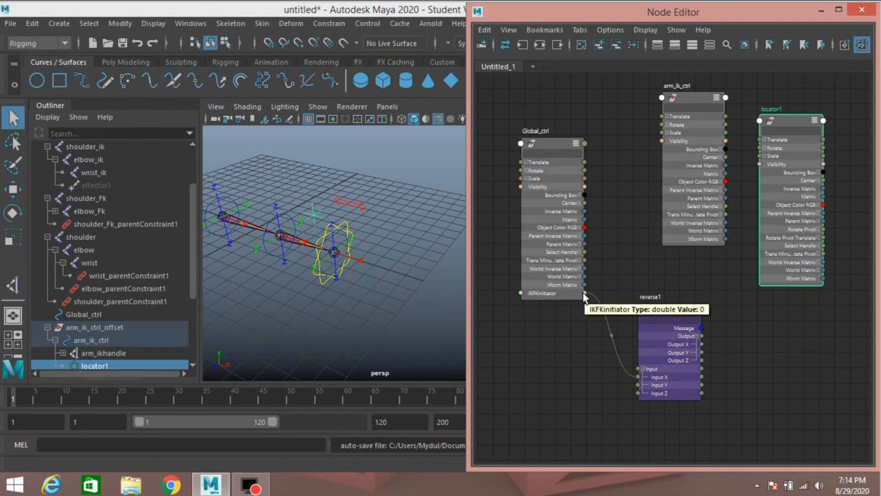
Connect Global_ctrl's IKFKinitiator to the Visibility of arm_ik_ctrl and locator1.
{"action": "left_click_drag", "start_coordinate": [585, 293], "coordinate": [661, 142]}
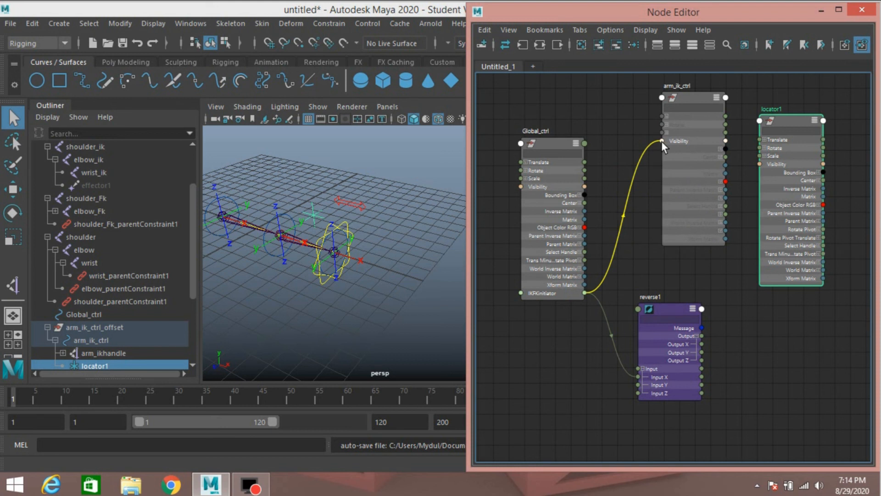
{"action": "left_click_drag", "start_coordinate": [662, 142], "coordinate": [662, 142]}
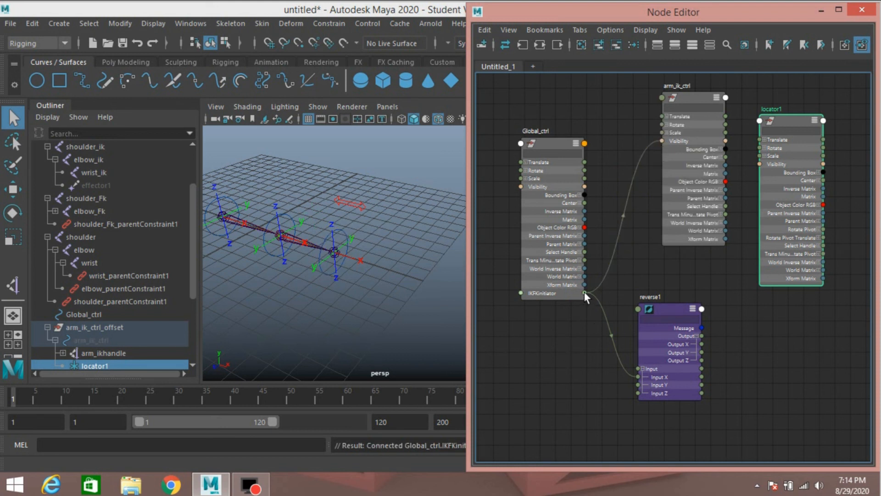
{"action": "left_click_drag", "start_coordinate": [588, 292], "coordinate": [759, 163]}
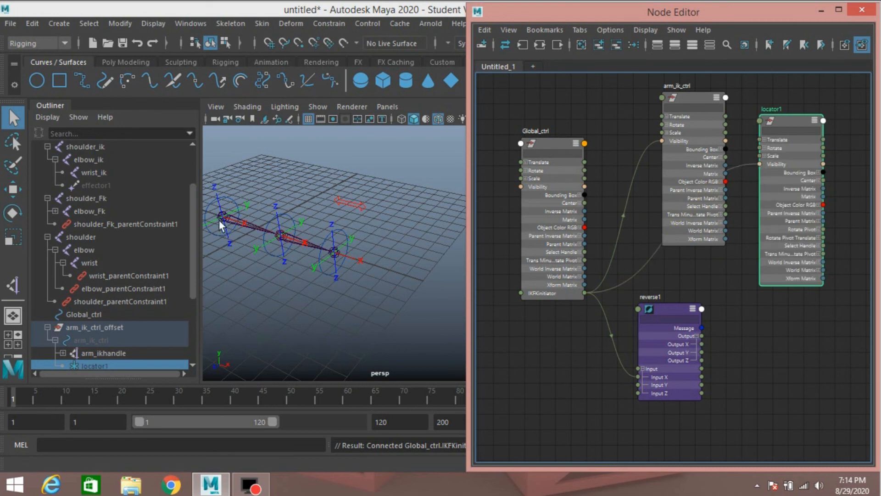
Add shoulder_fk_ctrl to the node graph and remove shoulder_fk_ctrlShape from it.
{"action": "left_click_drag", "start_coordinate": [206, 200], "coordinate": [211, 208]}
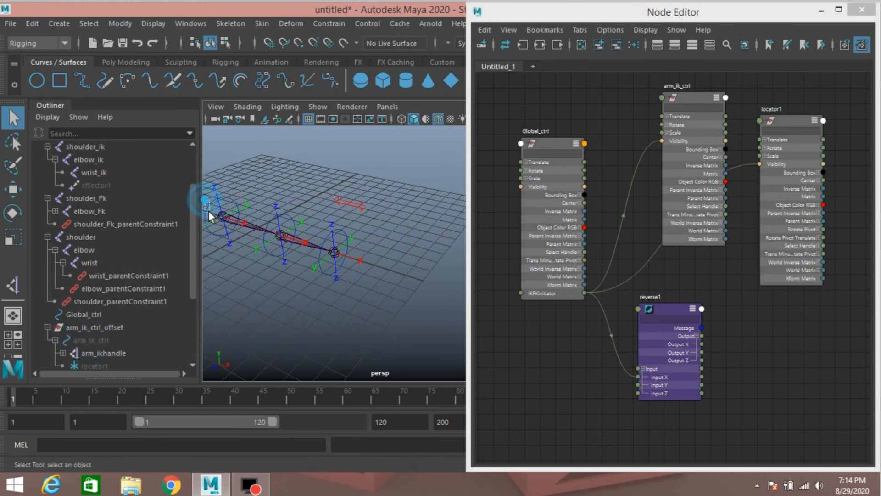
{"action": "left_click", "coordinate": [209, 215]}
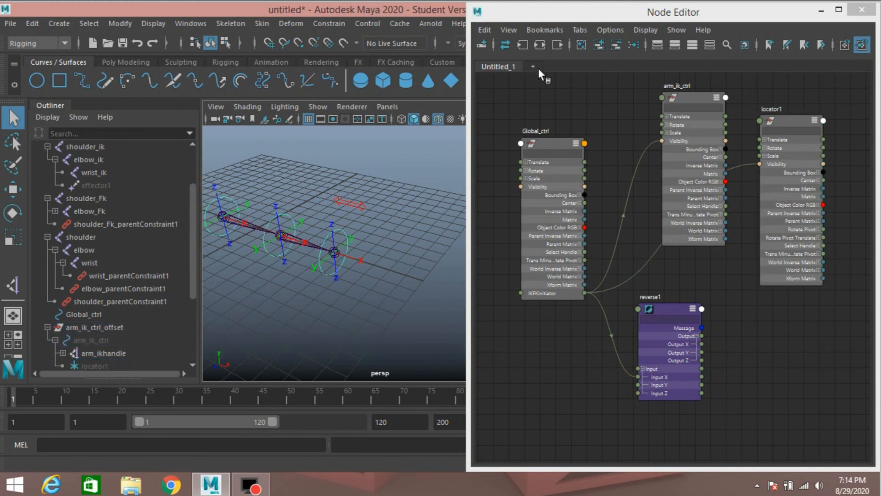
{"action": "left_click", "coordinate": [600, 46]}
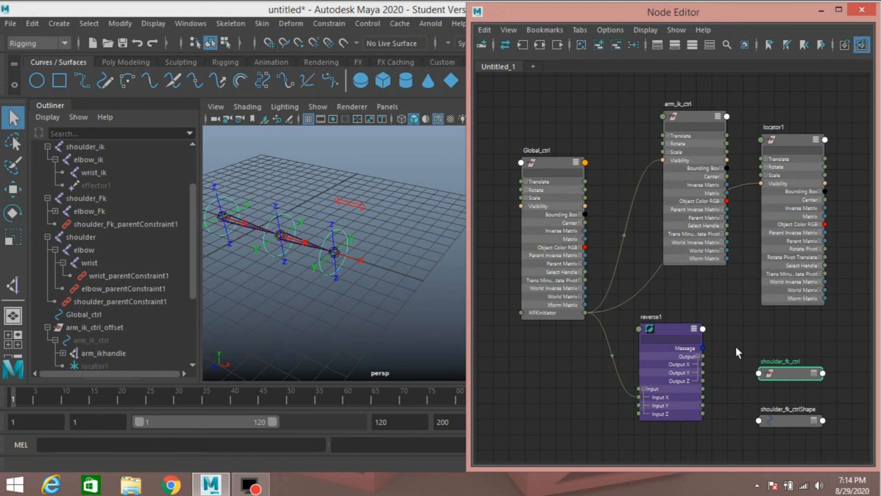
{"action": "left_click", "coordinate": [815, 422]}
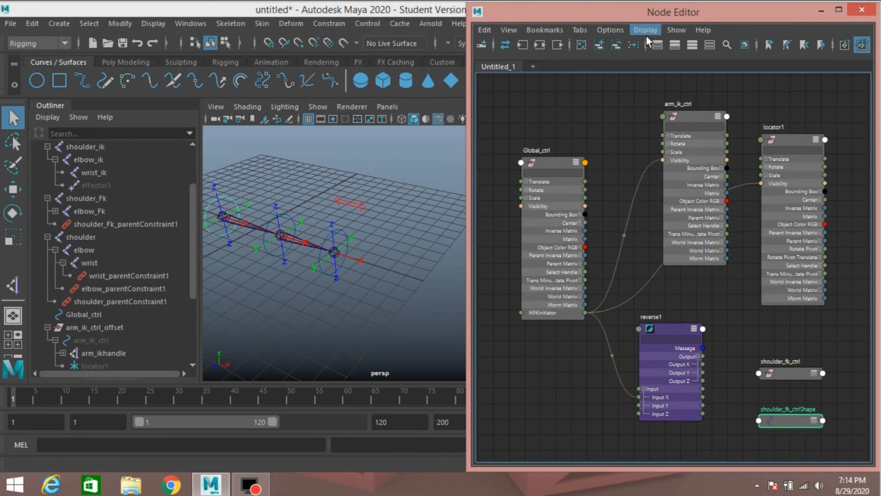
{"action": "left_click", "coordinate": [614, 45]}
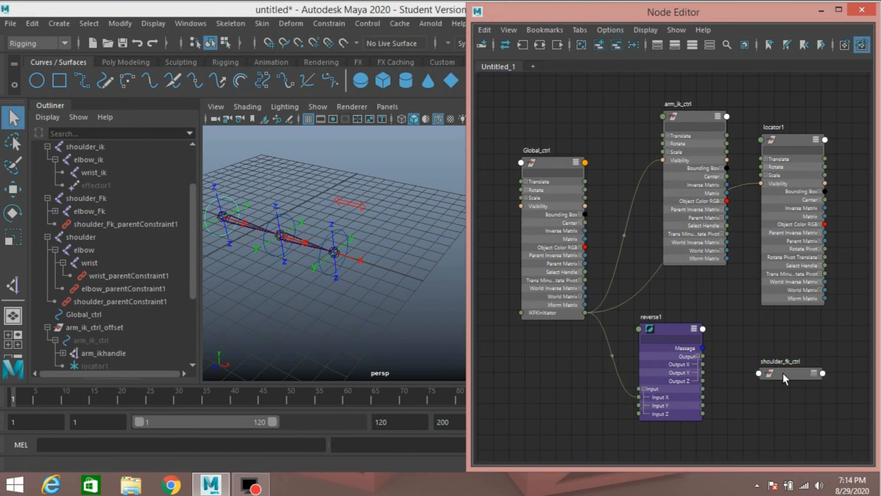
Show shoulder_fk_ctrl's primary attributes beside the reverse node and connect the reverse node's Output X to its Visibility.
{"action": "left_click_drag", "start_coordinate": [783, 372], "coordinate": [753, 335]}
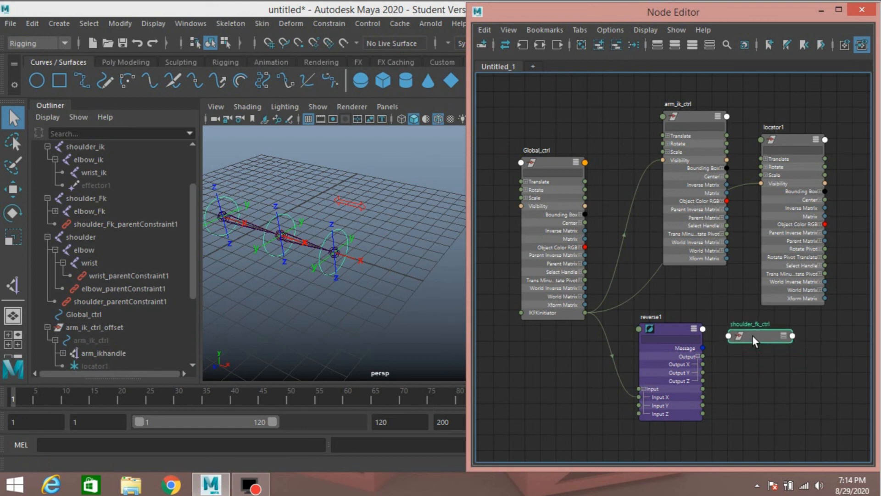
{"action": "left_click", "coordinate": [692, 45]}
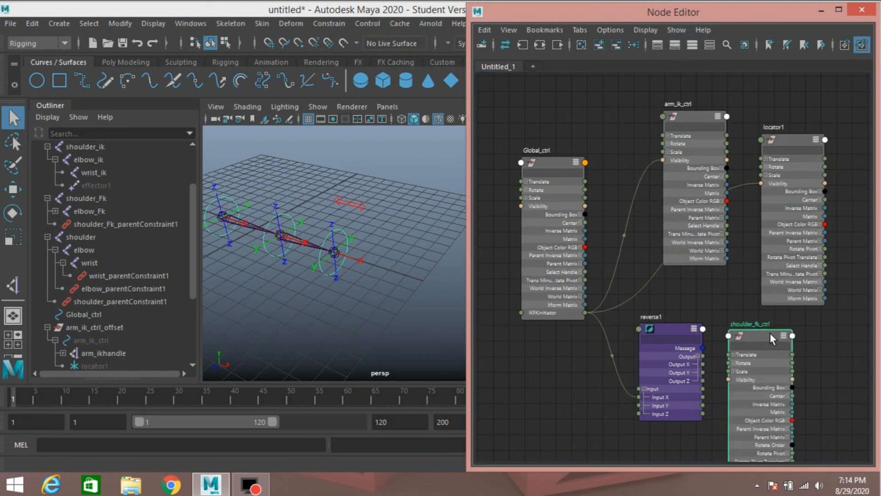
{"action": "left_click_drag", "start_coordinate": [755, 340], "coordinate": [773, 327]}
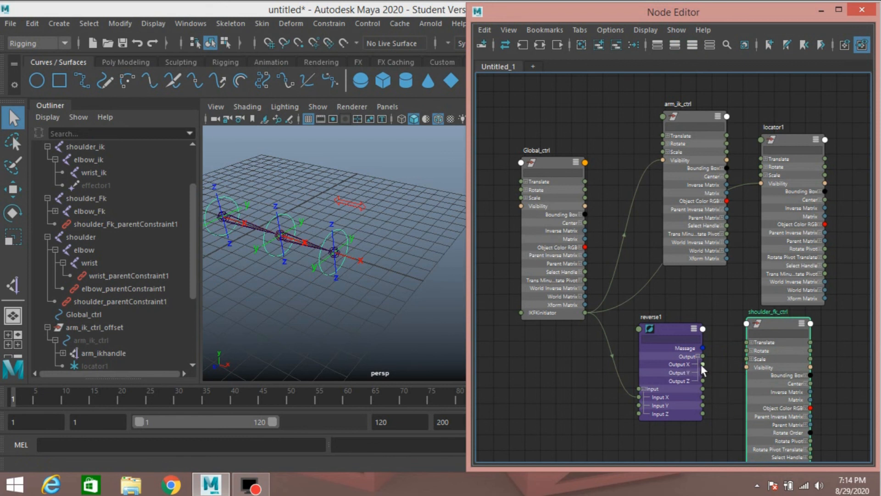
{"action": "left_click_drag", "start_coordinate": [702, 365], "coordinate": [743, 365]}
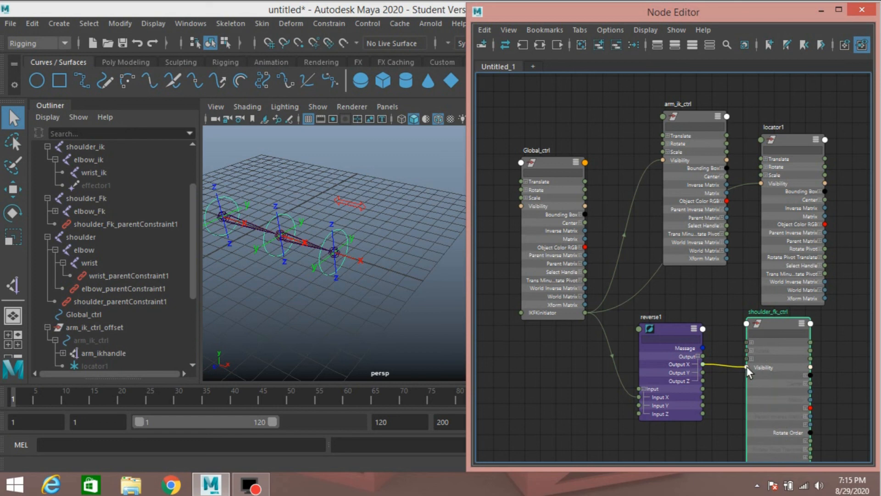
{"action": "left_click_drag", "start_coordinate": [747, 367], "coordinate": [748, 367]}
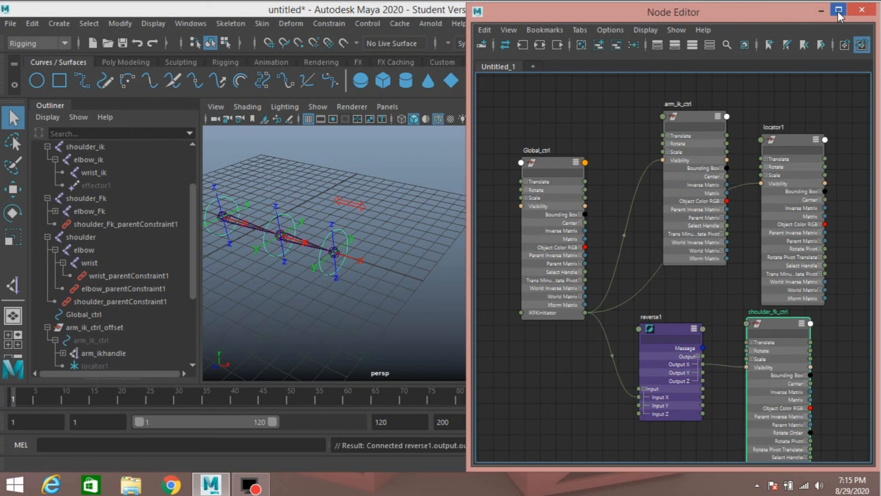
Minimize the node graph, select Global_ctrl in the viewport, and set its IKFKinitiator to 1 to test the IK control visibility.
{"action": "left_click", "coordinate": [822, 10]}
{"action": "left_click", "coordinate": [353, 207]}
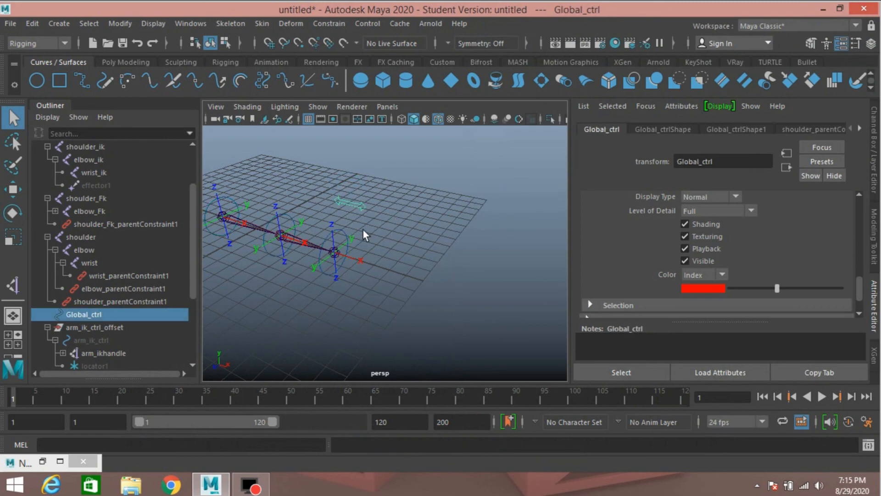
{"action": "middle_click_drag", "start_coordinate": [357, 232], "coordinate": [469, 252], "text": "alt"}
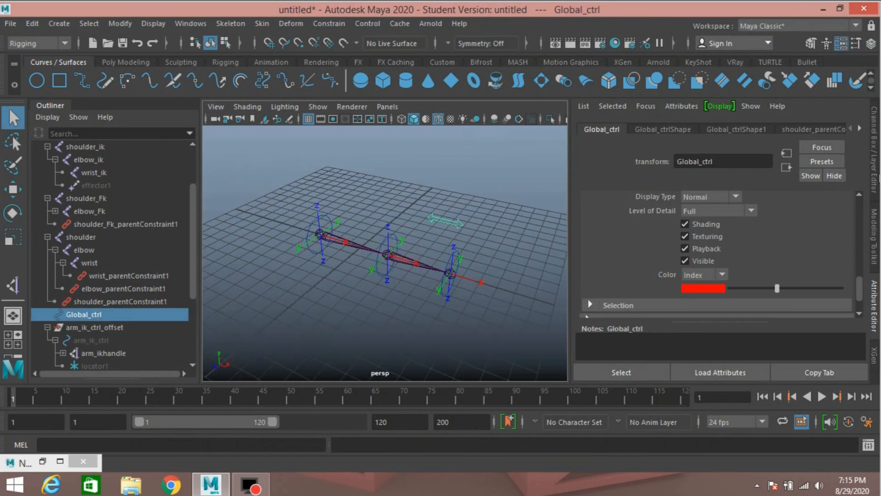
{"action": "left_click", "coordinate": [872, 156]}
{"action": "left_click", "coordinate": [761, 246]}
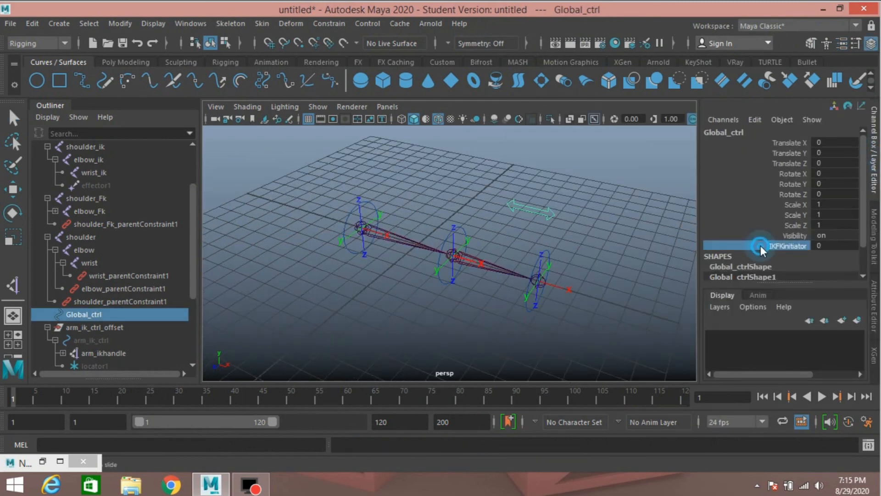
{"action": "middle_click_drag", "start_coordinate": [671, 246], "coordinate": [678, 242]}
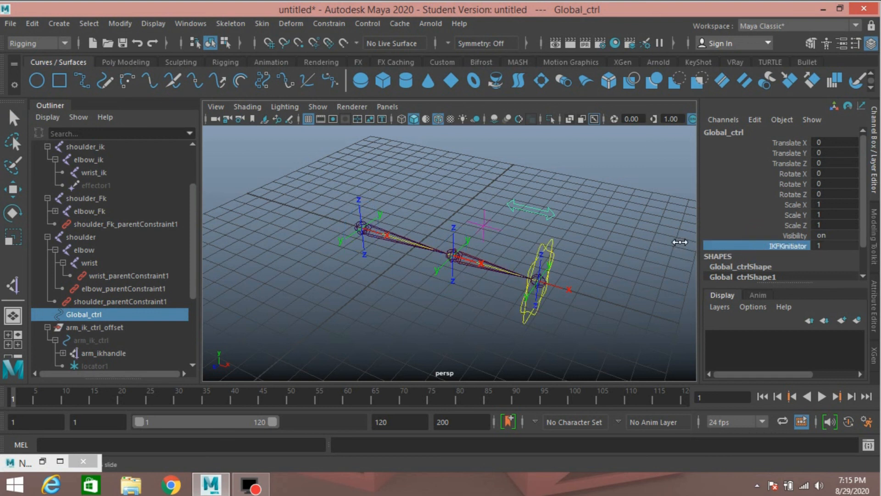
{"action": "middle_click_drag", "start_coordinate": [680, 242], "coordinate": [697, 247]}
Set Global_ctrl's IKFKinitiator to 0 to test the switch to the FK controls.
{"action": "middle_click_drag", "start_coordinate": [468, 287], "coordinate": [439, 274], "text": "alt"}
{"action": "scroll", "coordinate": [440, 274], "scroll_direction": "up", "scroll_amount": 5}
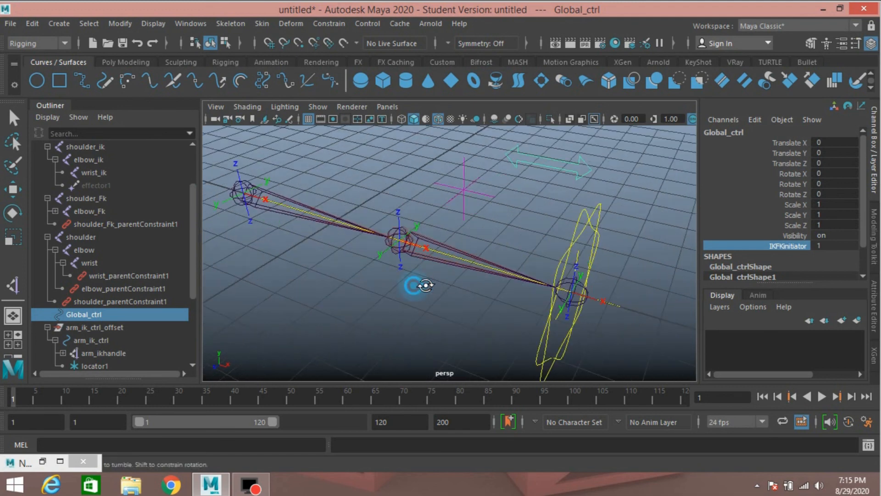
{"action": "left_click_drag", "start_coordinate": [427, 285], "coordinate": [422, 284], "text": "alt"}
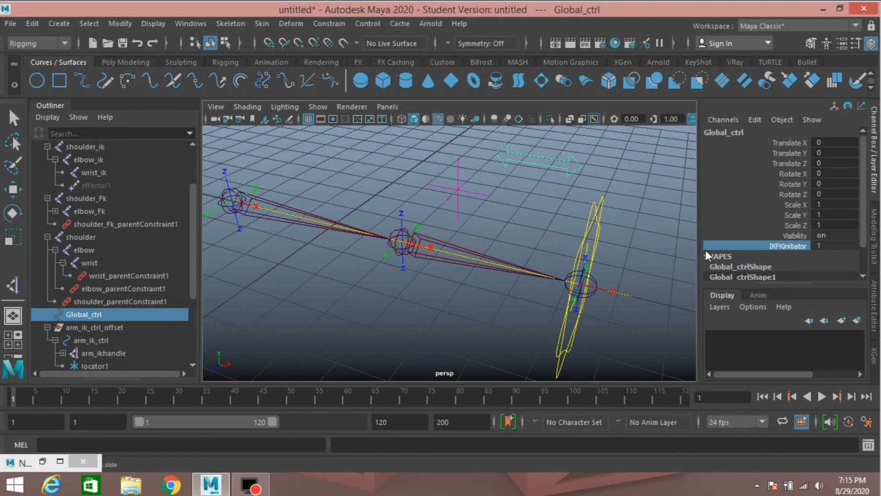
{"action": "middle_click_drag", "start_coordinate": [656, 253], "coordinate": [646, 250]}
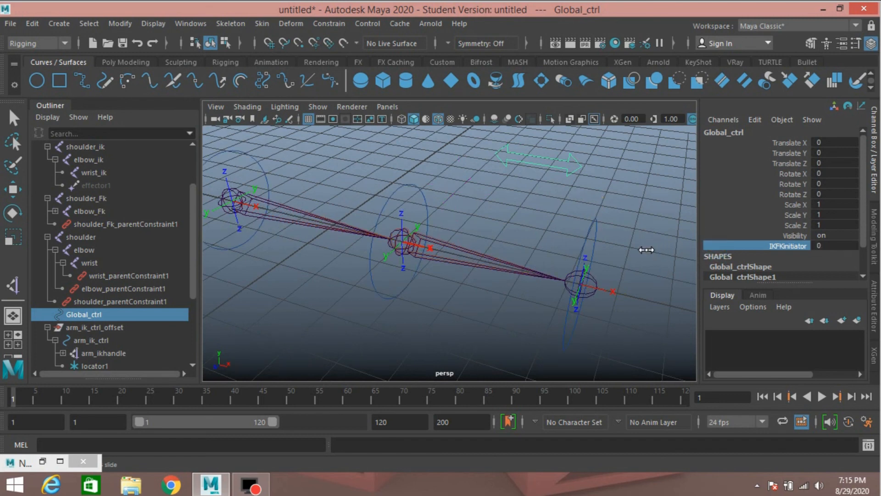
{"action": "scroll", "coordinate": [619, 261], "scroll_direction": "down", "scroll_amount": 2}
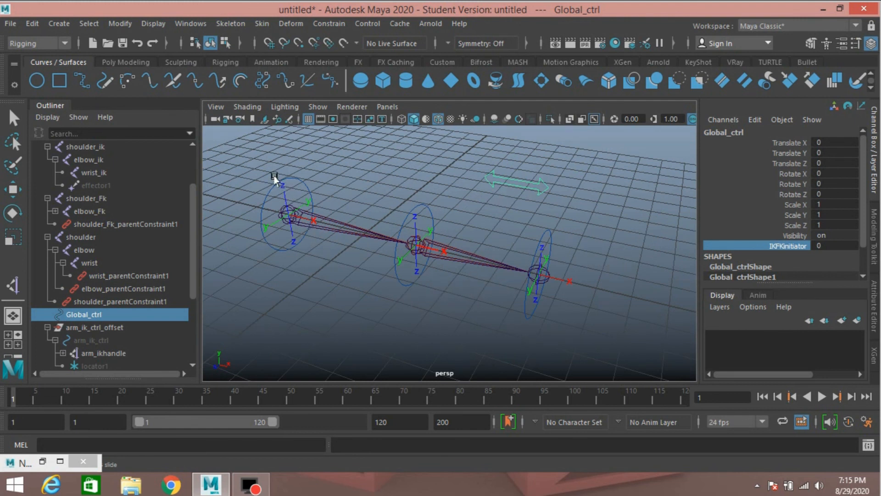
Test the FK chain by rotating shoulder_fk_ctrl about 26.6 degrees around Y, and undo the rotation.
{"action": "left_click_drag", "start_coordinate": [265, 176], "coordinate": [269, 199]}
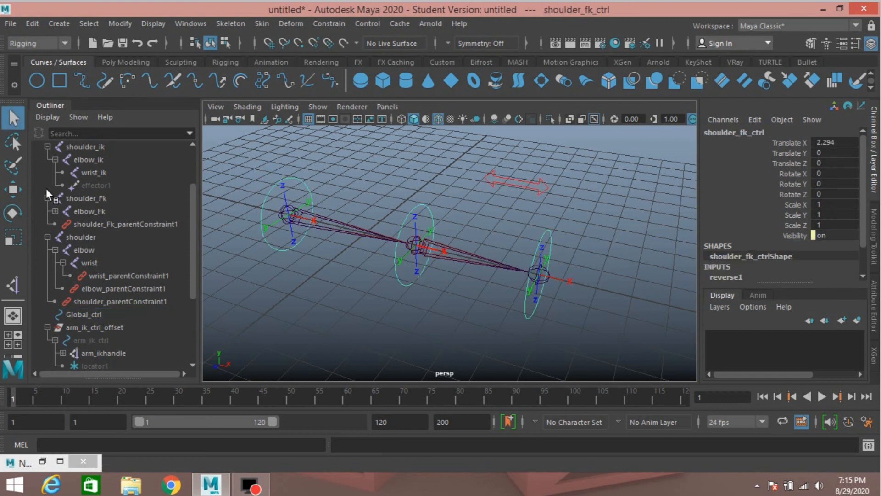
{"action": "left_click", "coordinate": [11, 213]}
{"action": "left_click_drag", "start_coordinate": [322, 190], "coordinate": [295, 172]}
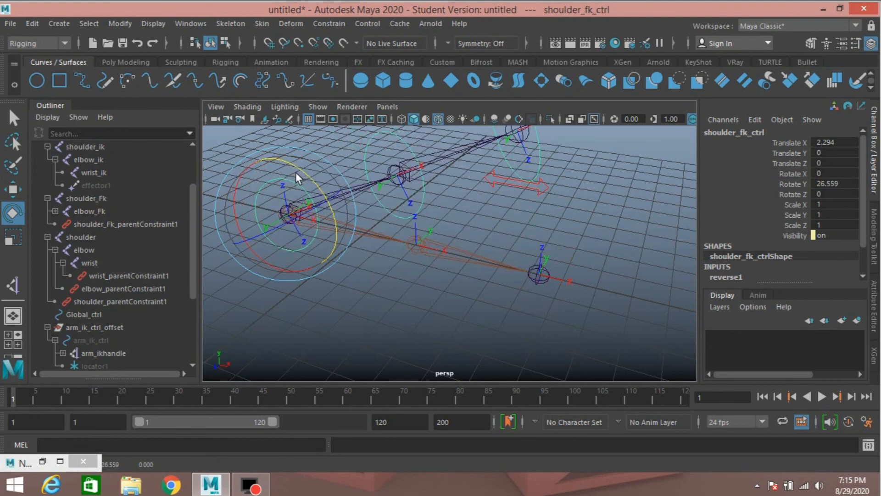
{"action": "key", "text": "ctrl+z"}
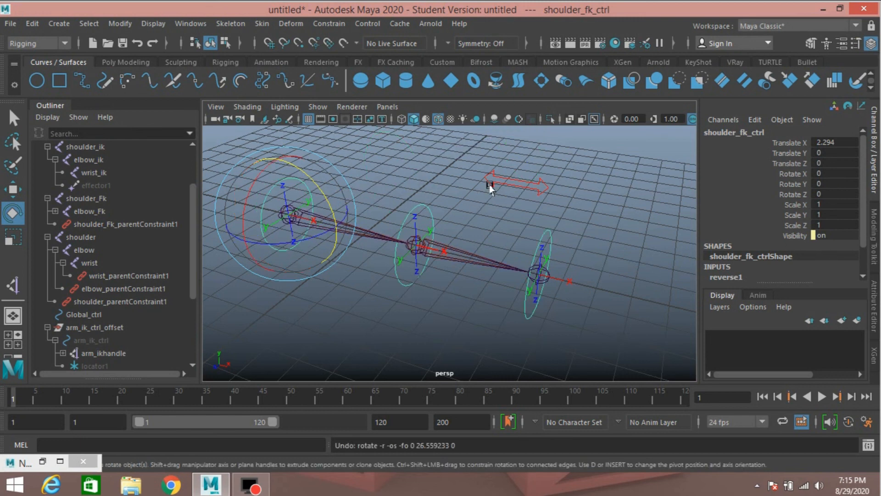
Select Global_ctrl and switch the arm back to IK by setting its IKFKinitiator to 1.
{"action": "left_click", "coordinate": [510, 181]}
{"action": "left_click", "coordinate": [789, 247]}
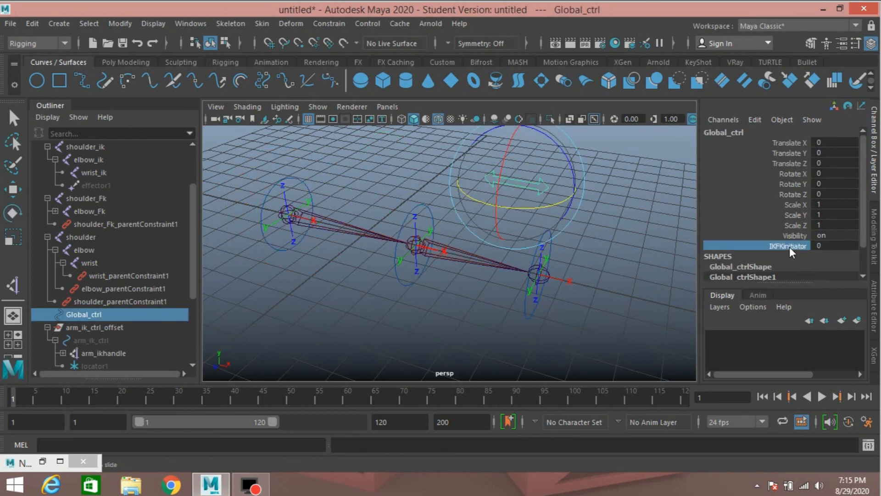
{"action": "middle_click_drag", "start_coordinate": [623, 252], "coordinate": [688, 246]}
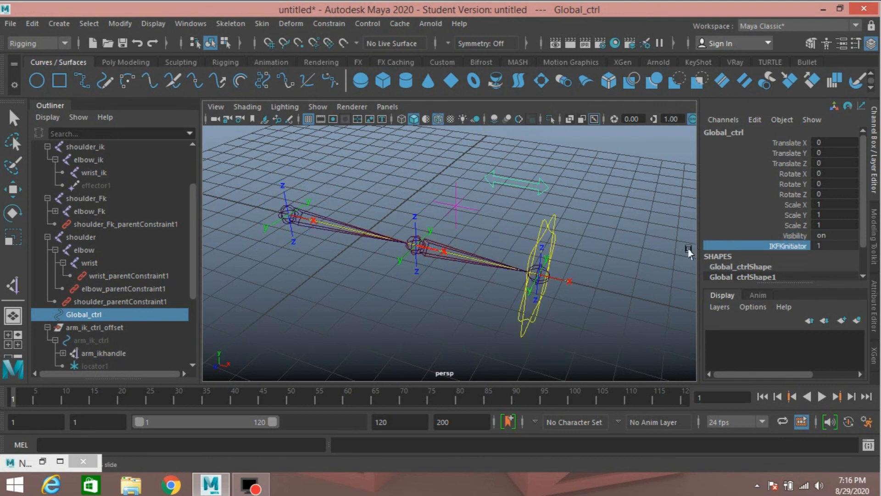
Test the IK chain by moving arm_ik_ctrl along X toward the shoulder, to about -2.0, and undo the moves.
{"action": "key", "text": "w"}
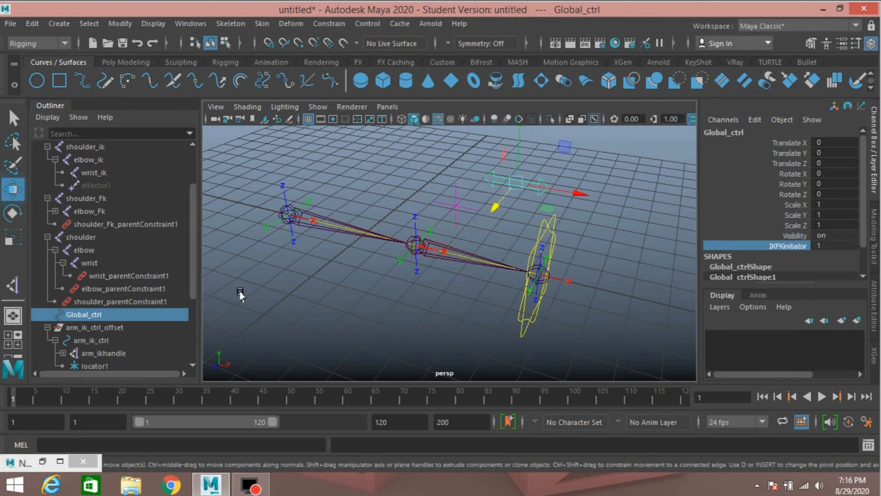
{"action": "left_click_drag", "start_coordinate": [508, 324], "coordinate": [528, 336]}
{"action": "left_click_drag", "start_coordinate": [606, 289], "coordinate": [530, 314]}
{"action": "key", "text": "ctrl+z"}
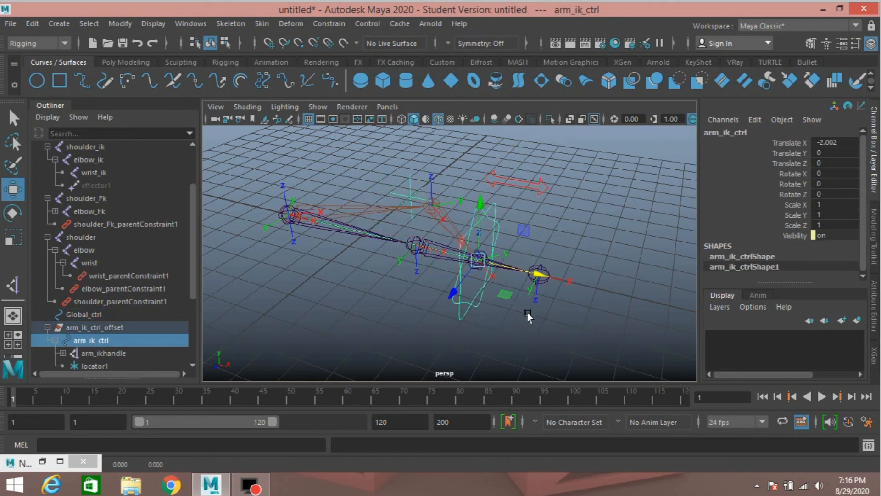
{"action": "key", "text": "ctrl+z"}
{"action": "left_click_drag", "start_coordinate": [429, 328], "coordinate": [454, 321], "text": "alt"}
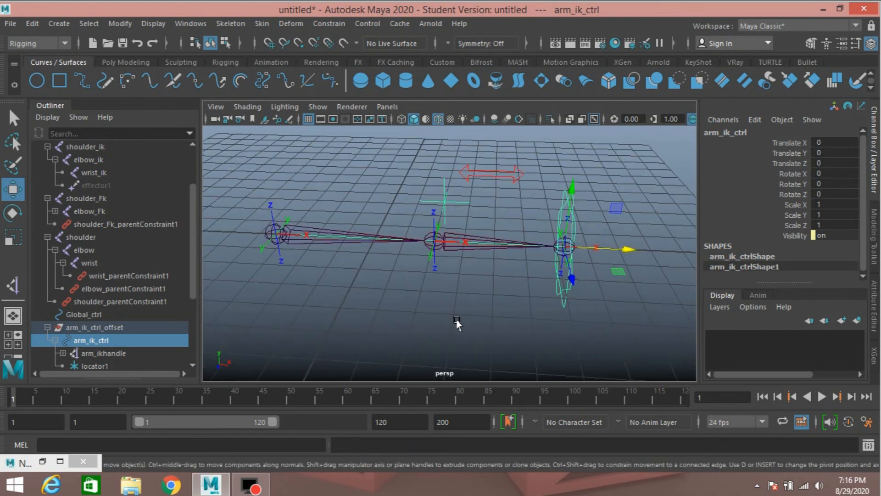